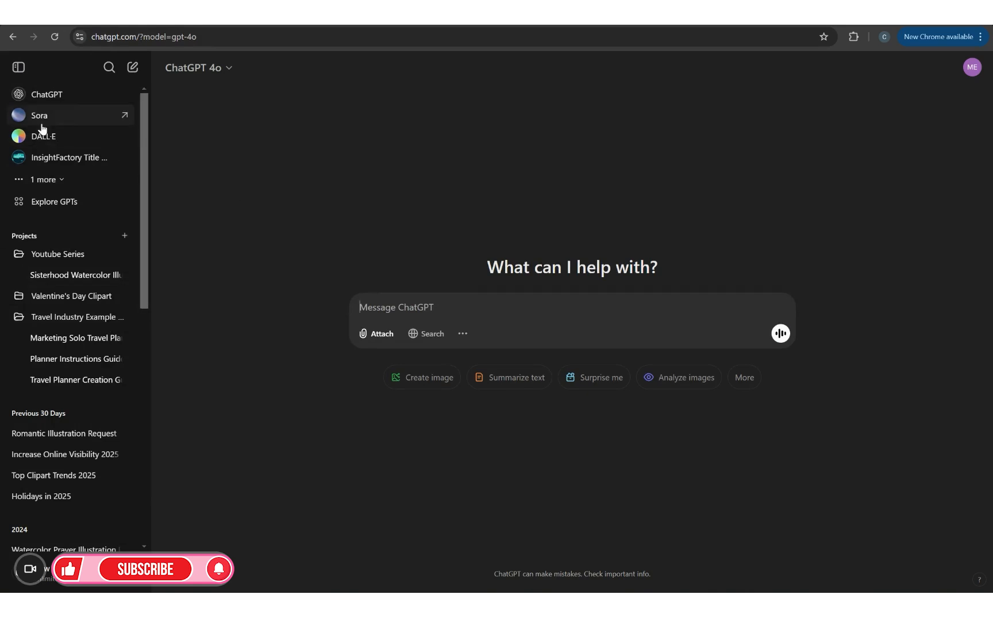
- Hide the chat sidebar and write the prompt "Create trending designs based on a fall theme of african american woman and include hex codes as well"
{"action": "left_click", "coordinate": [17, 67]}
{"action": "left_click", "coordinate": [308, 307]}
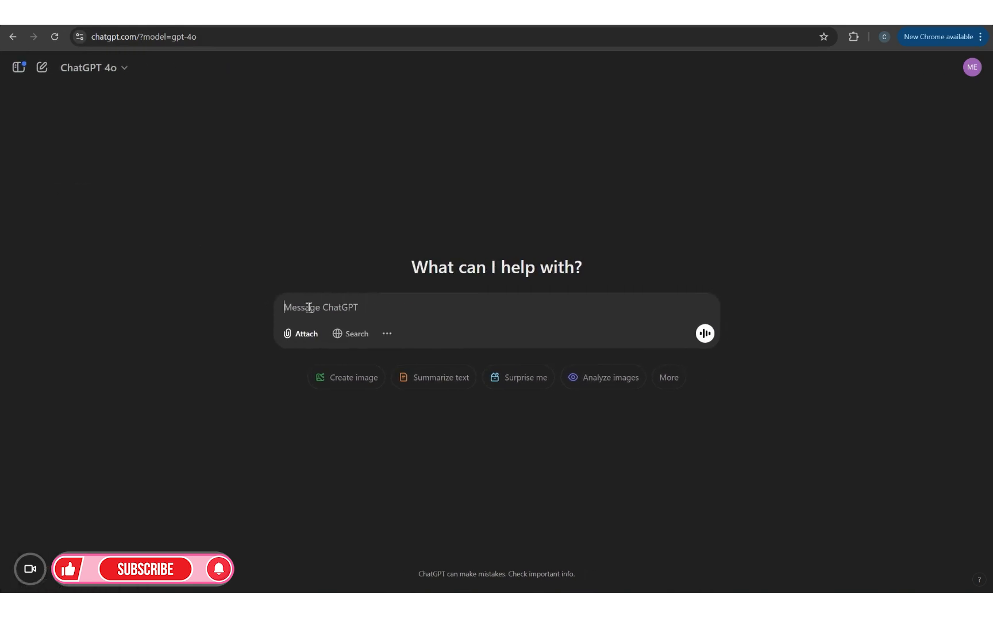
{"action": "type", "text": "c"}
{"action": "key", "text": "BackSpace"}
{"action": "type", "text": "Cre"}
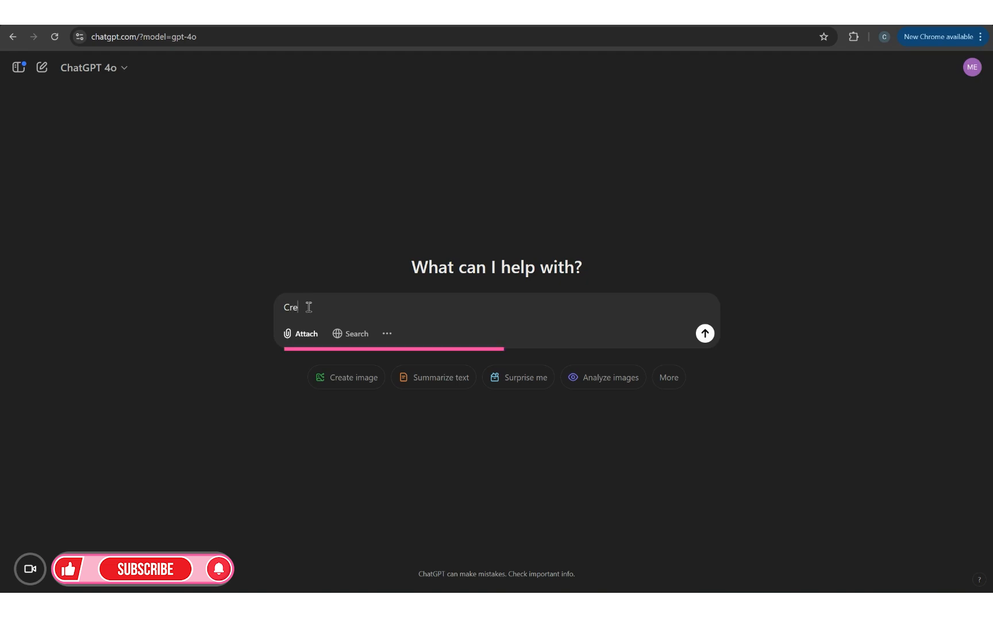
{"action": "type", "text": "ate trendi"}
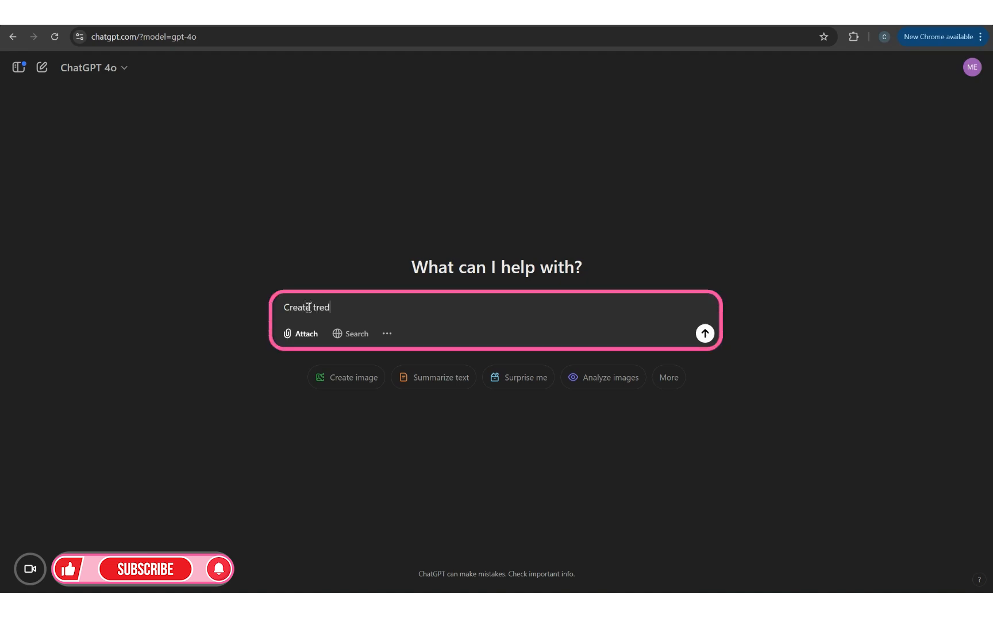
{"action": "type", "text": "ng designs based on a fall theme of "}
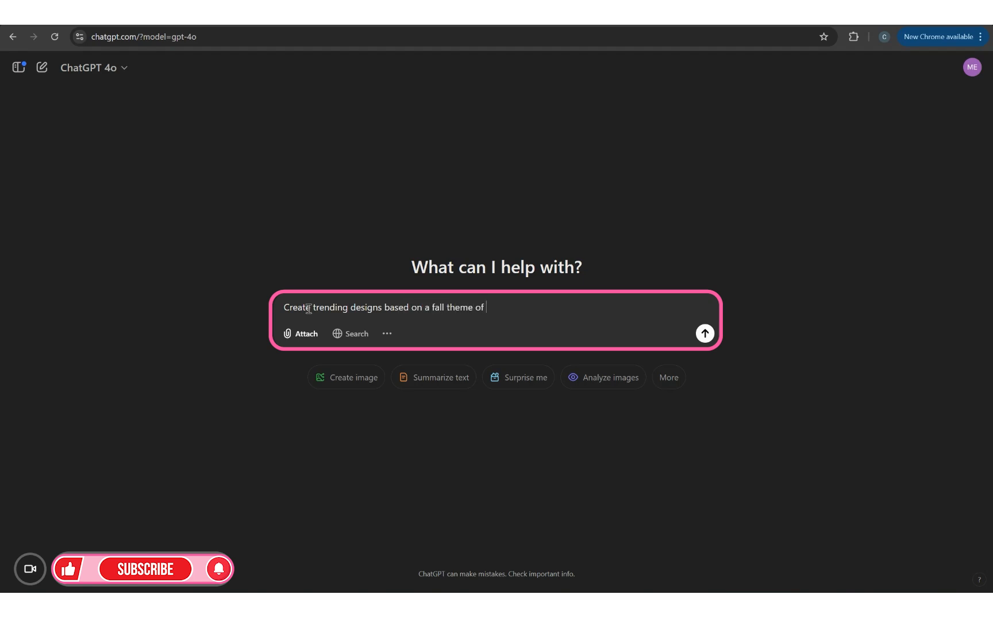
{"action": "type", "text": "african american woman and i"}
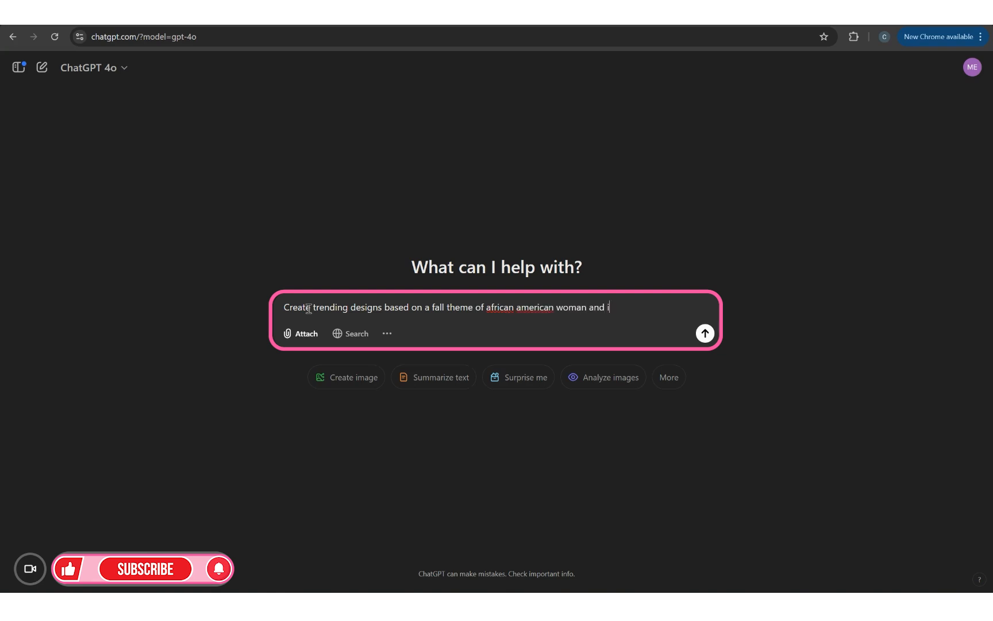
{"action": "type", "text": "nclude hex codes as well"}
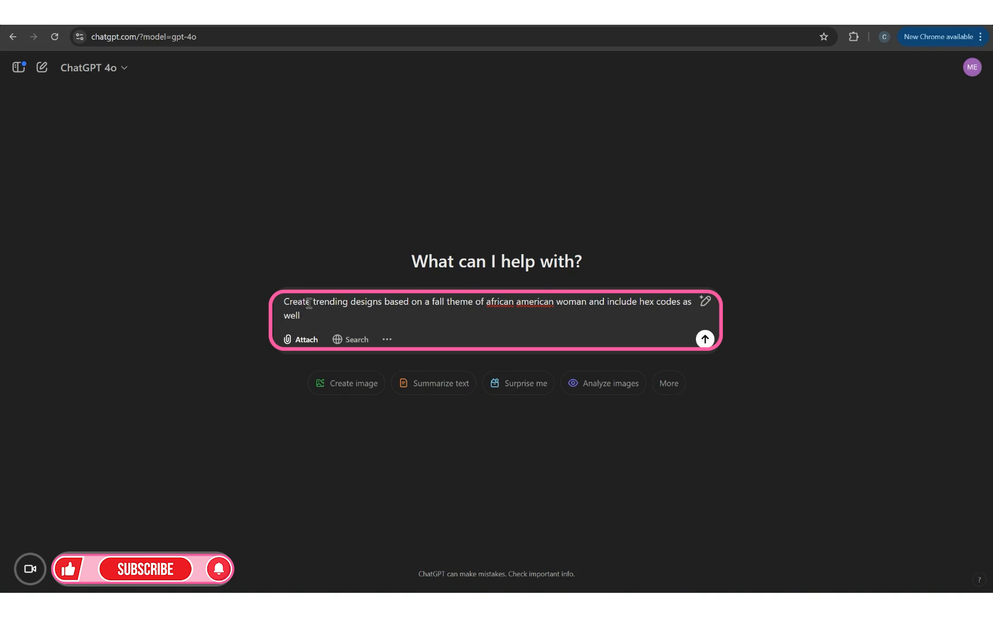
- Insert "for clipart" after "designs" in the prompt and send it
{"action": "left_click", "coordinate": [388, 301]}
{"action": "type", "text": "for clipart"}
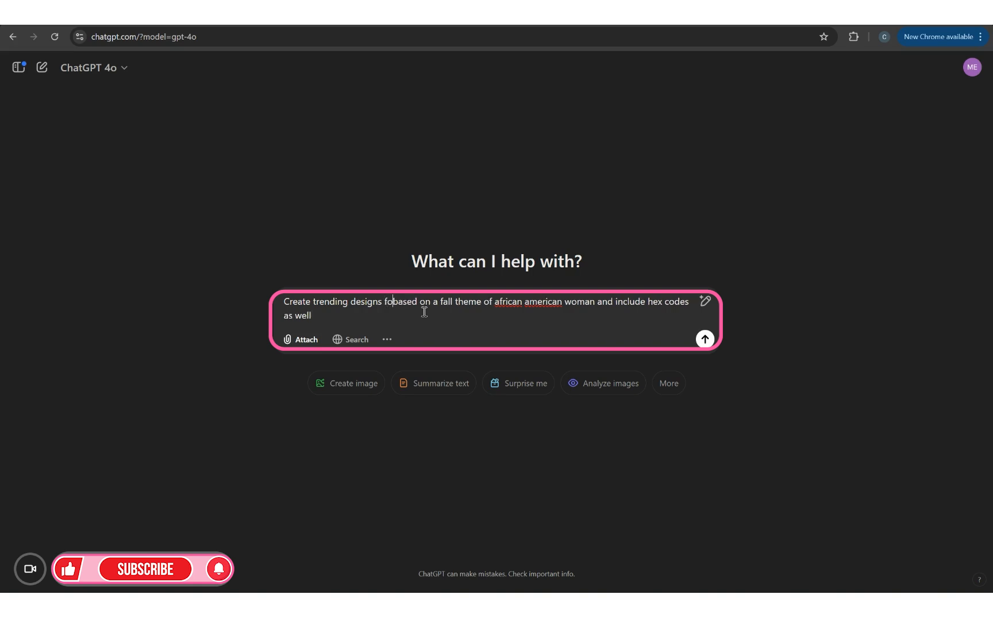
{"action": "key", "text": "Return"}
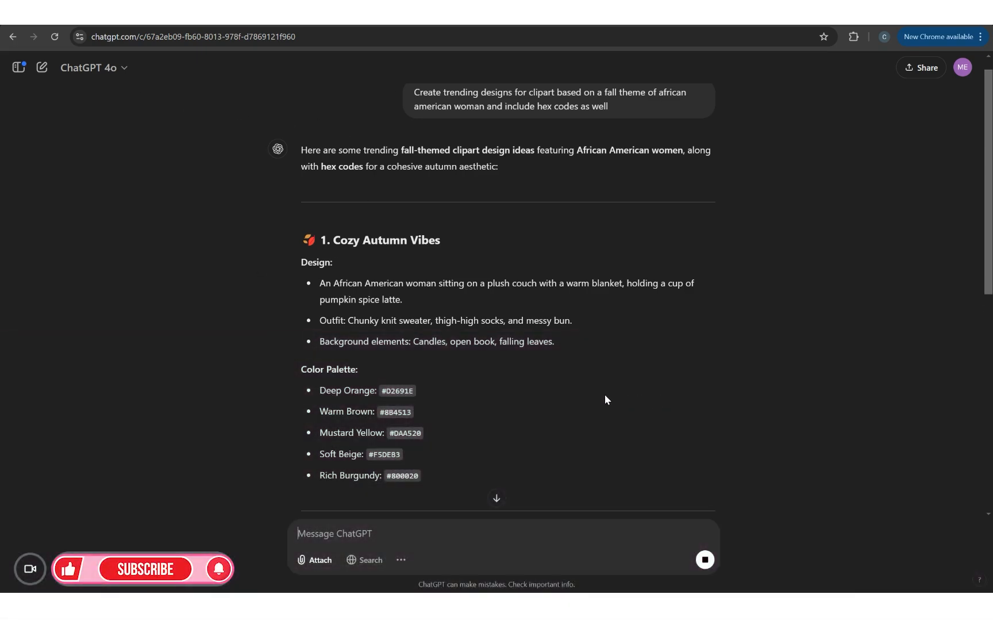
- Skim the generated fall clipart concepts from Cozy Autumn Vibes through Apple Orchard Adventure
{"action": "scroll", "coordinate": [605, 397], "scroll_direction": "down", "scroll_amount": 3}
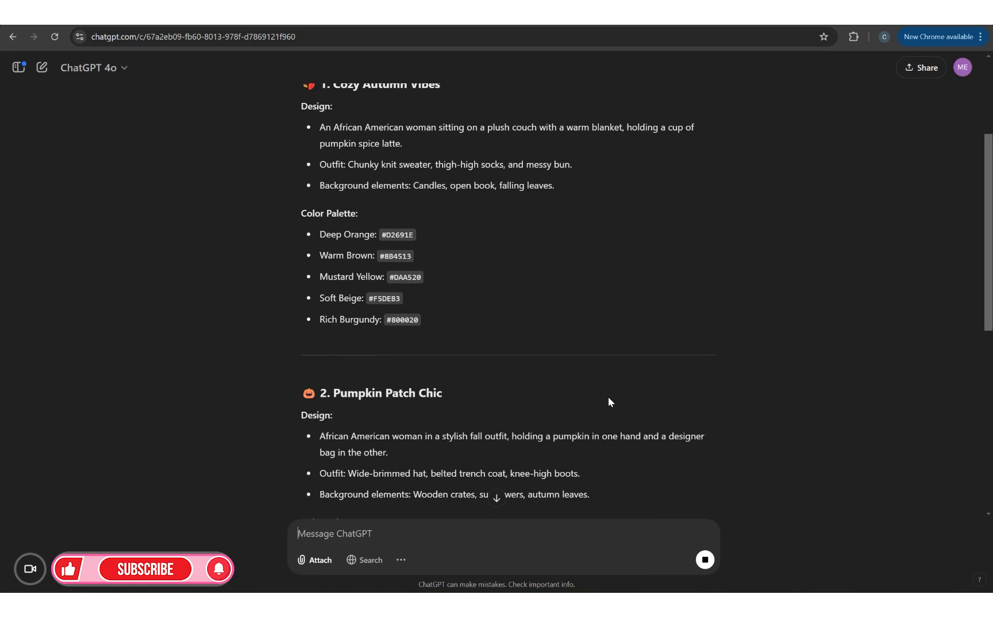
{"action": "scroll", "coordinate": [612, 401], "scroll_direction": "up", "scroll_amount": 3}
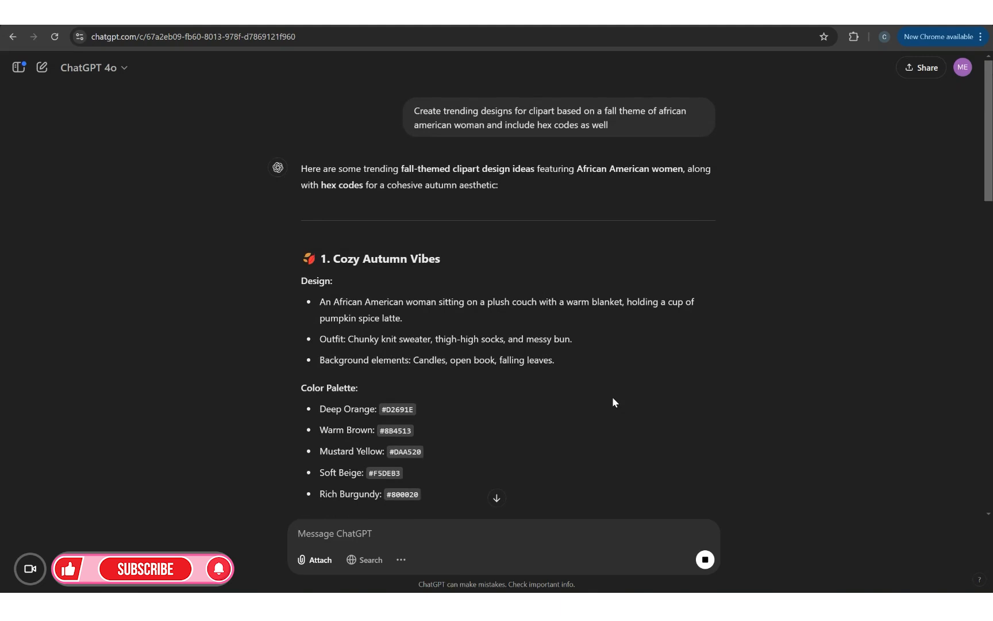
{"action": "scroll", "coordinate": [610, 425], "scroll_direction": "down", "scroll_amount": 20}
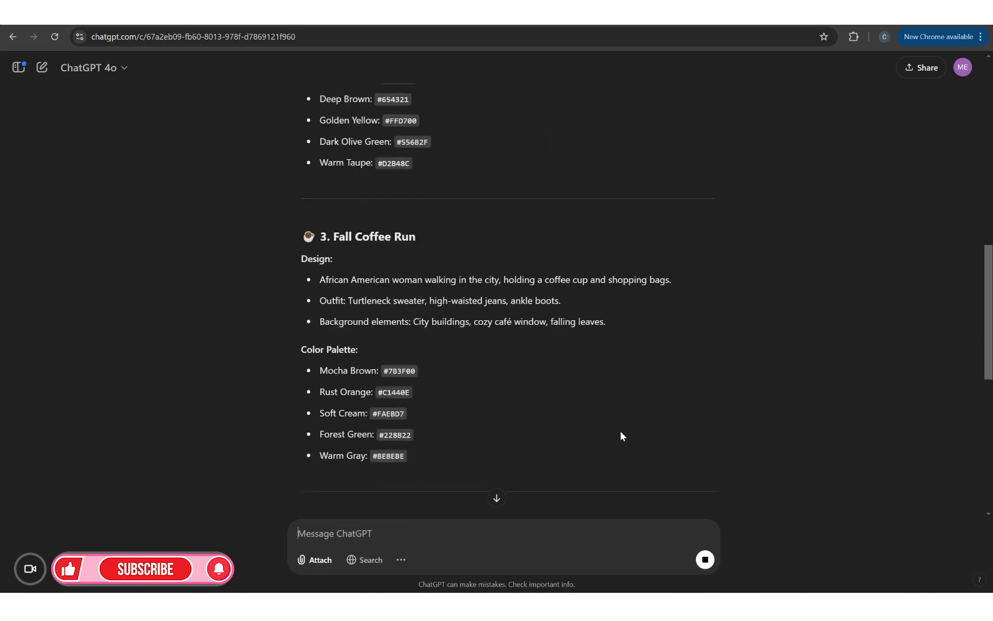
{"action": "scroll", "coordinate": [638, 429], "scroll_direction": "down", "scroll_amount": 3}
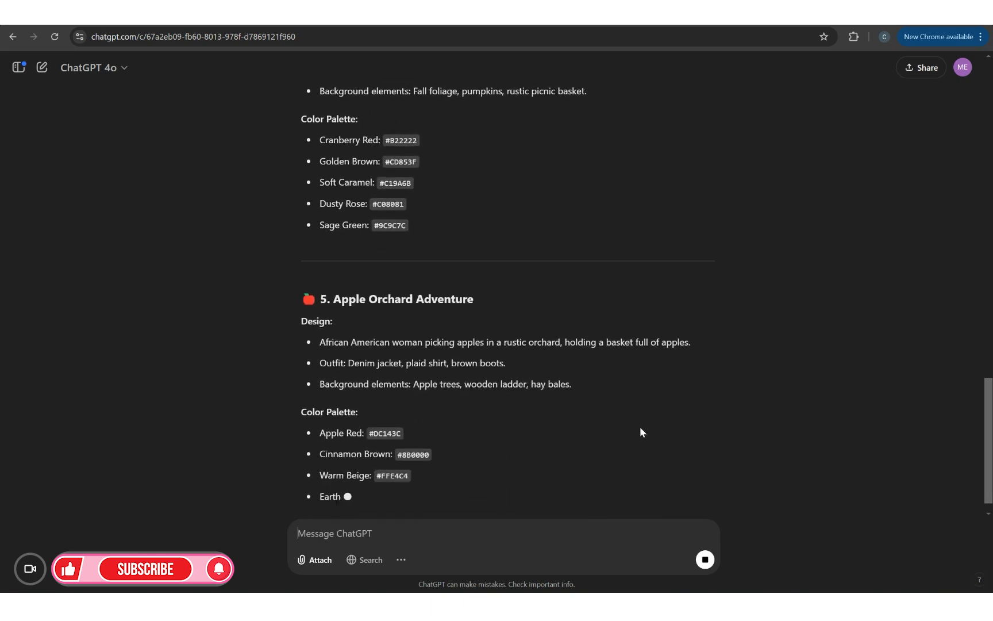
{"action": "scroll", "coordinate": [494, 387], "scroll_direction": "up", "scroll_amount": 3}
{"action": "scroll", "coordinate": [503, 397], "scroll_direction": "up", "scroll_amount": 15}
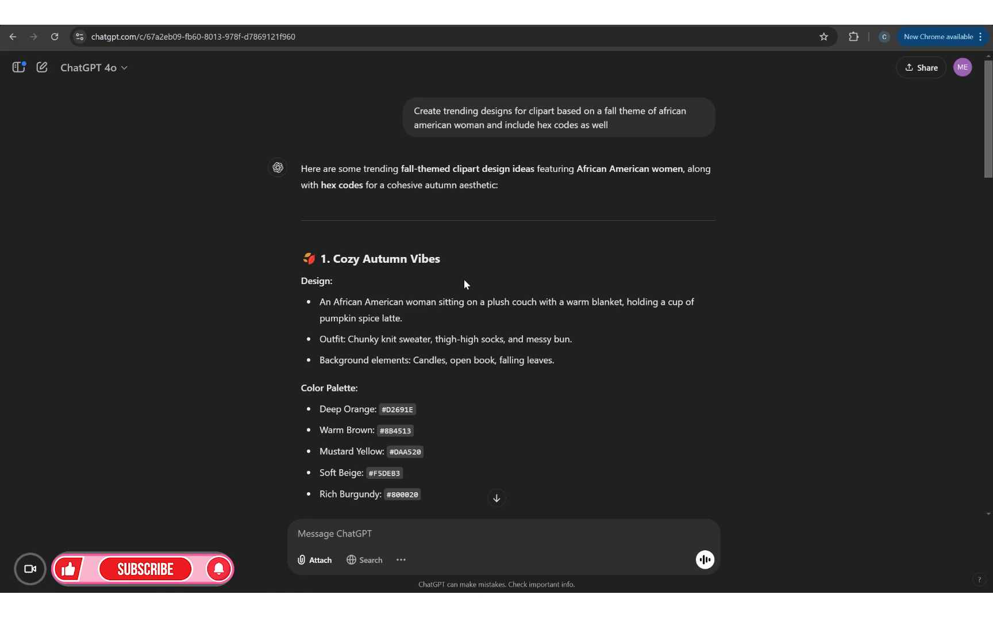
- Examine the color palette of the Cozy Autumn Vibes concept, highlighting the Deep Orange hex code
{"action": "scroll", "coordinate": [445, 337], "scroll_direction": "down", "scroll_amount": 2}
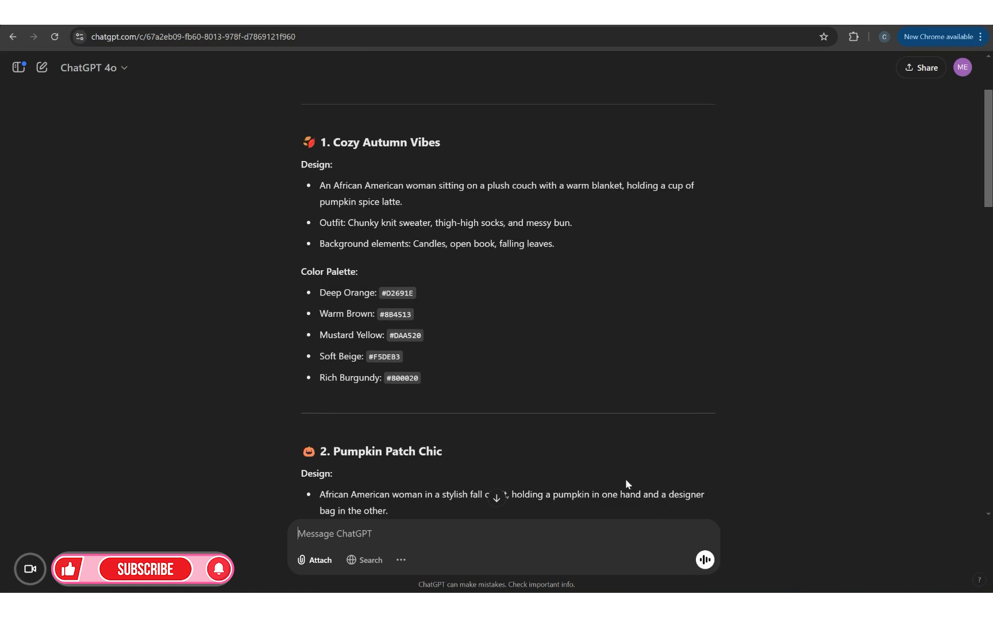
{"action": "left_click_drag", "start_coordinate": [382, 293], "coordinate": [414, 295]}
{"action": "left_click", "coordinate": [452, 310]}
- Compare the outfits, background elements and color palettes across all five fall design concepts
{"action": "scroll", "coordinate": [661, 339], "scroll_direction": "down", "scroll_amount": 3}
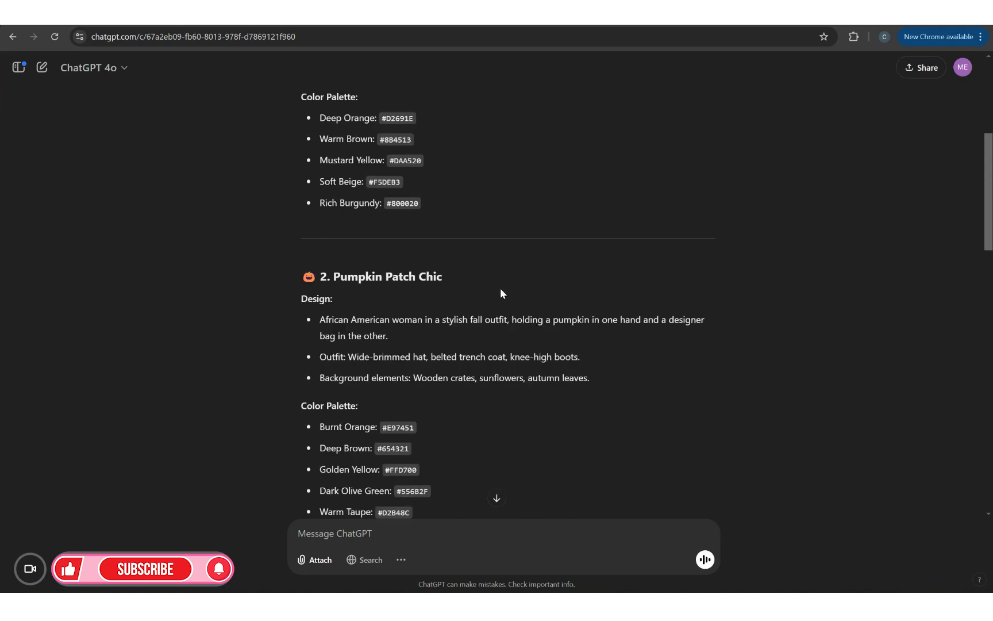
{"action": "scroll", "coordinate": [690, 369], "scroll_direction": "down", "scroll_amount": 7}
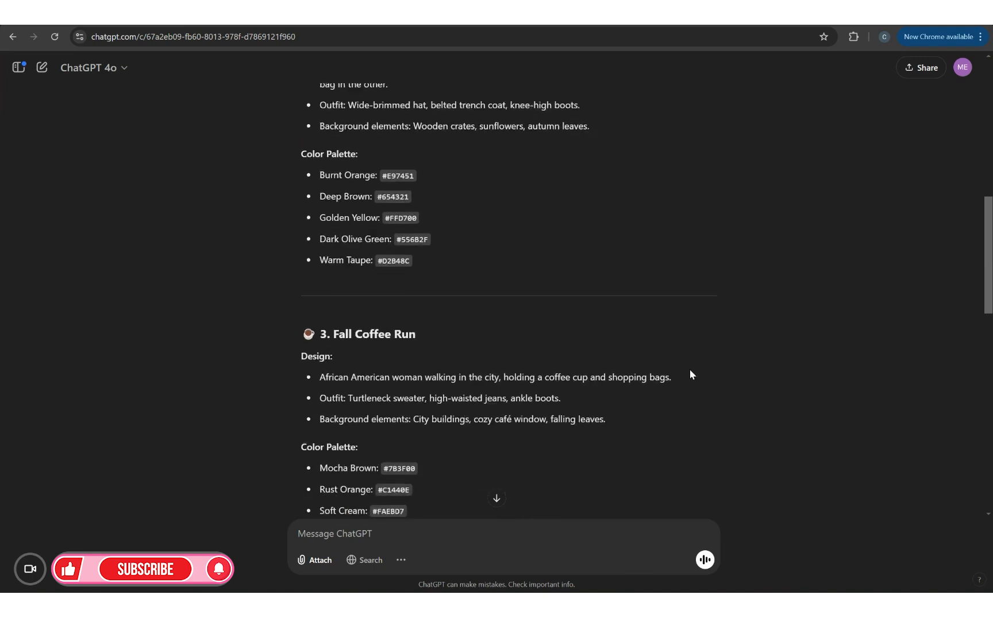
{"action": "scroll", "coordinate": [691, 375], "scroll_direction": "down", "scroll_amount": 10}
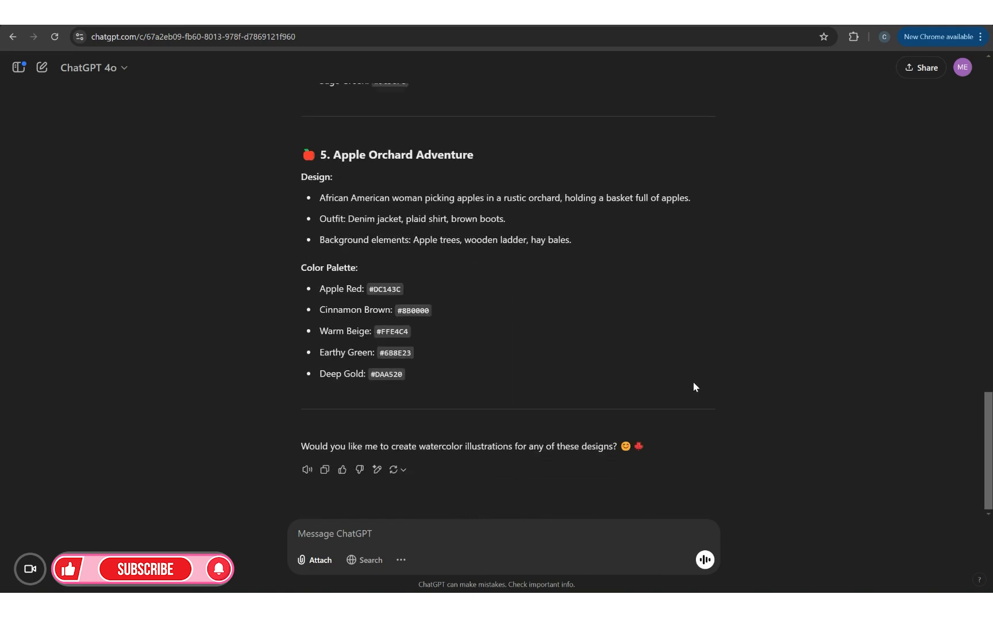
{"action": "scroll", "coordinate": [442, 282], "scroll_direction": "up", "scroll_amount": 3}
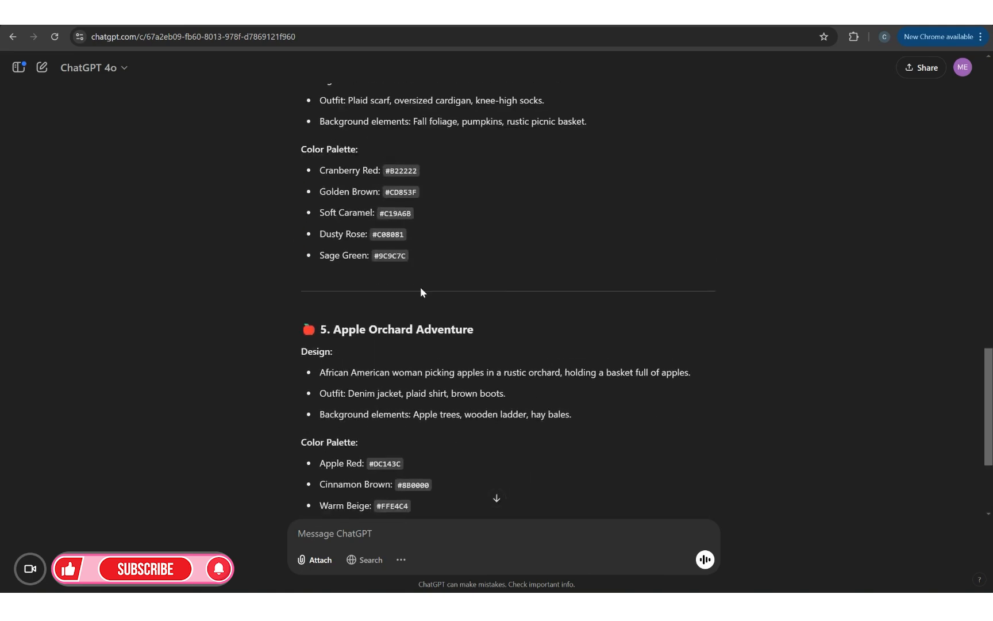
{"action": "scroll", "coordinate": [500, 338], "scroll_direction": "up", "scroll_amount": 2}
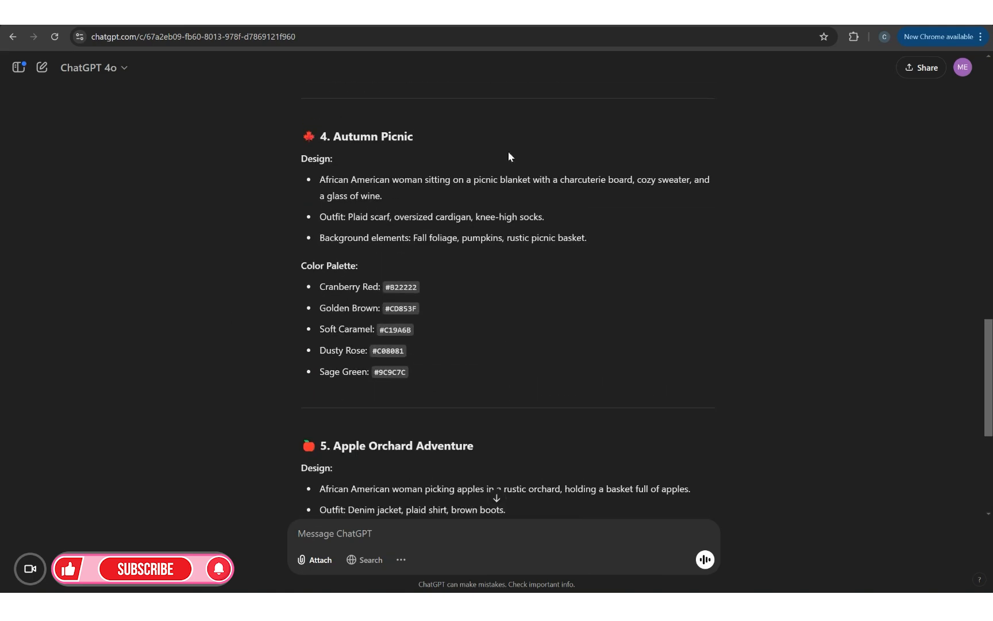
{"action": "scroll", "coordinate": [426, 191], "scroll_direction": "up", "scroll_amount": 5}
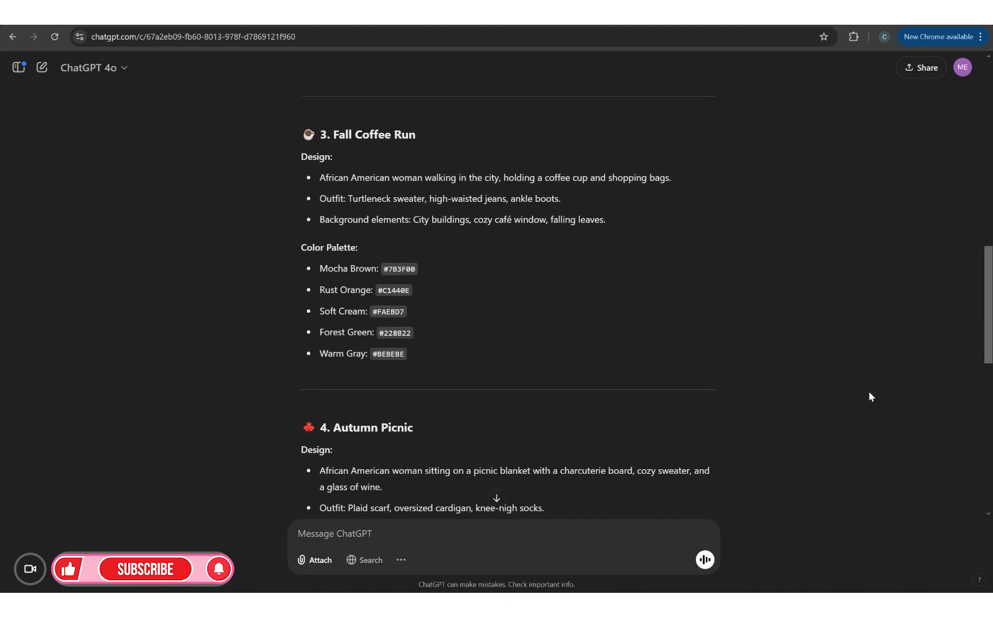
{"action": "scroll", "coordinate": [480, 190], "scroll_direction": "up", "scroll_amount": 7}
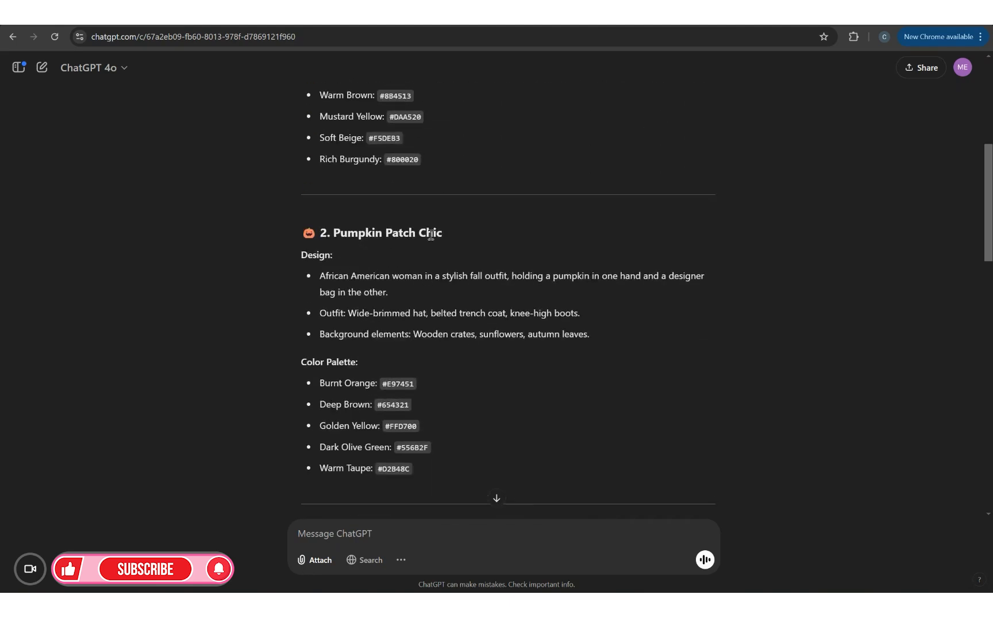
{"action": "scroll", "coordinate": [458, 247], "scroll_direction": "up", "scroll_amount": 3}
{"action": "scroll", "coordinate": [508, 257], "scroll_direction": "down", "scroll_amount": 4}
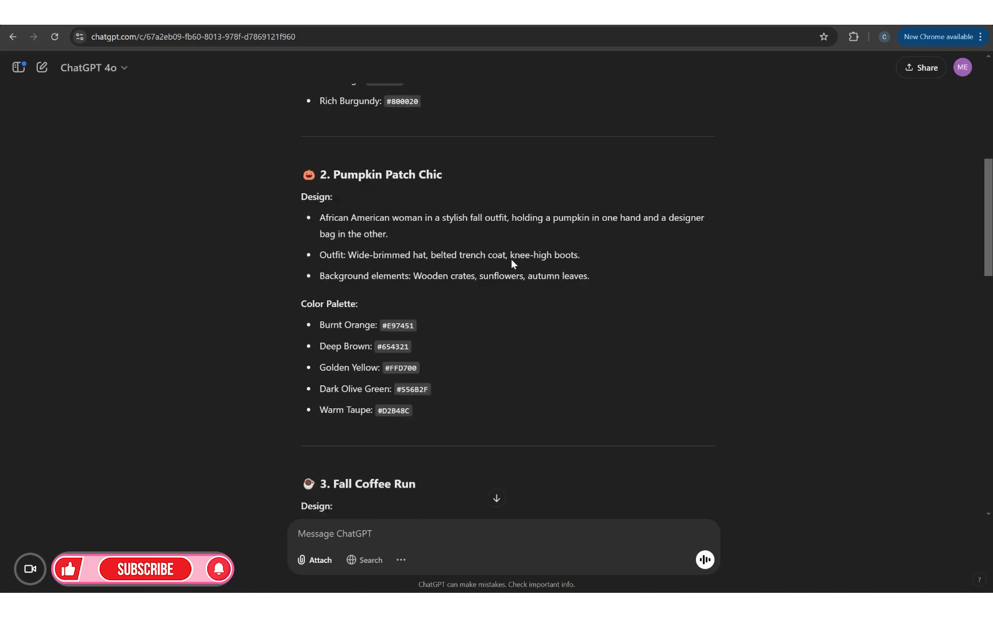
{"action": "scroll", "coordinate": [517, 230], "scroll_direction": "up", "scroll_amount": 5}
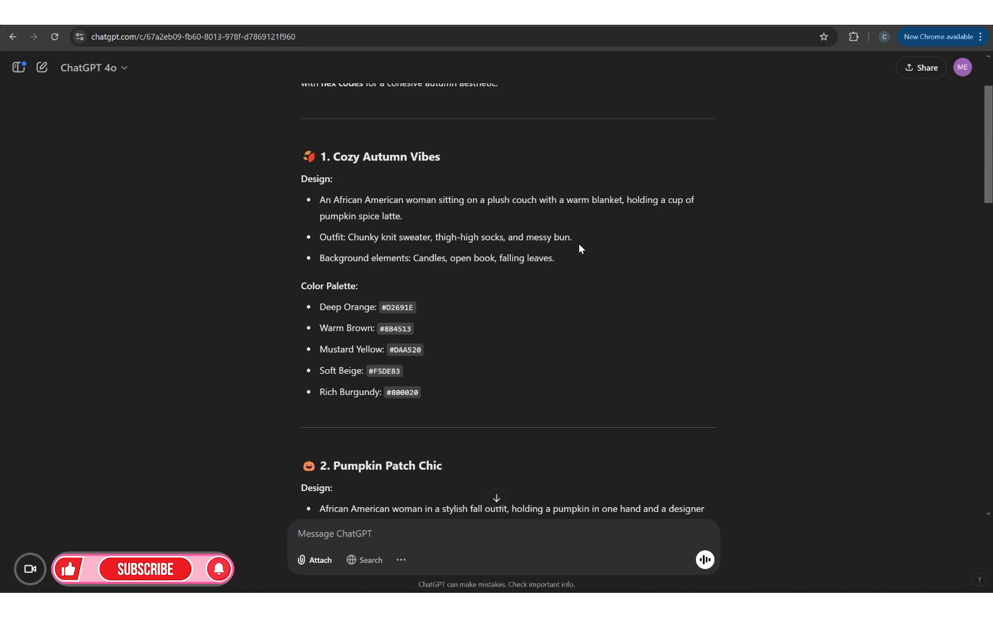
{"action": "scroll", "coordinate": [532, 293], "scroll_direction": "down", "scroll_amount": 6}
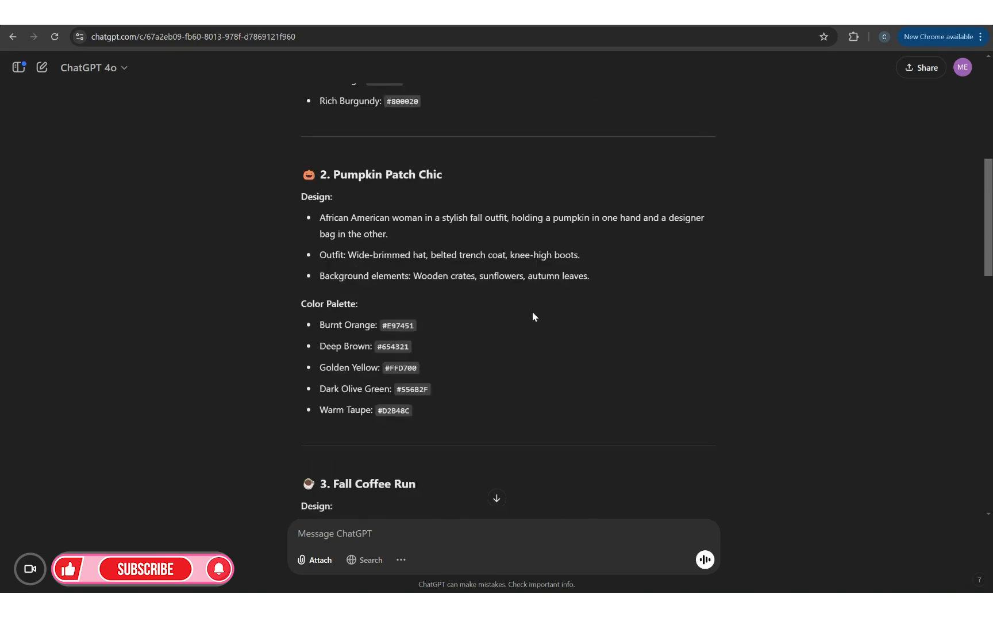
{"action": "scroll", "coordinate": [534, 316], "scroll_direction": "down", "scroll_amount": 2}
{"action": "scroll", "coordinate": [731, 296], "scroll_direction": "down", "scroll_amount": 6}
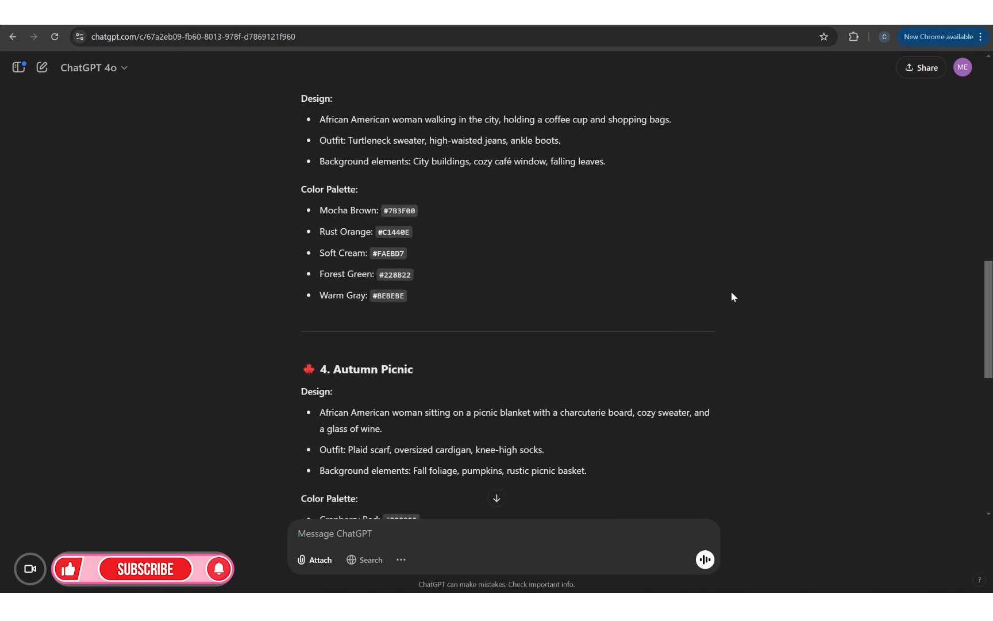
{"action": "scroll", "coordinate": [731, 296], "scroll_direction": "down", "scroll_amount": 5}
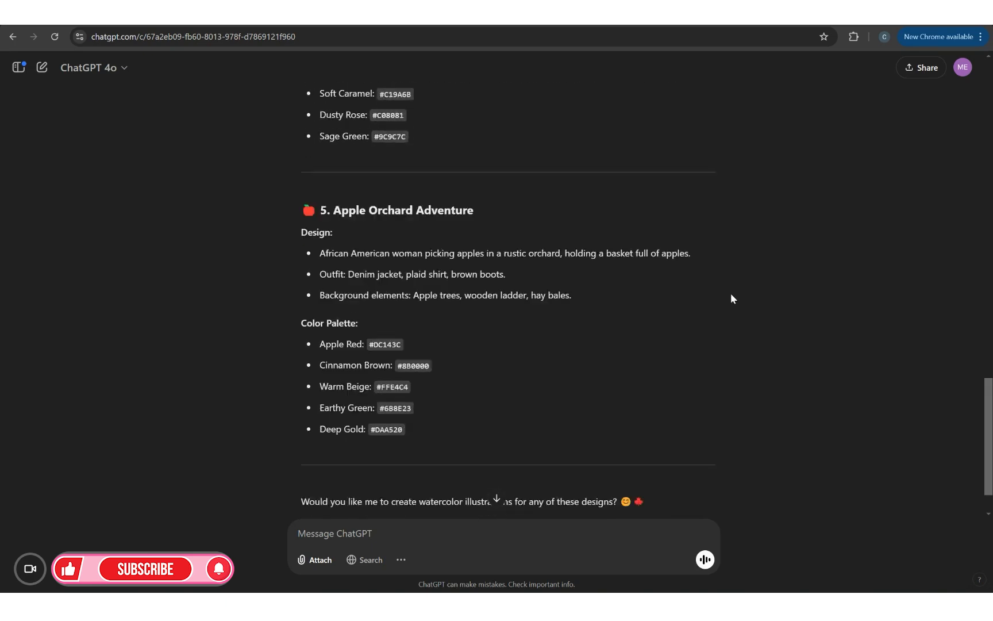
{"action": "scroll", "coordinate": [731, 296], "scroll_direction": "up", "scroll_amount": 5}
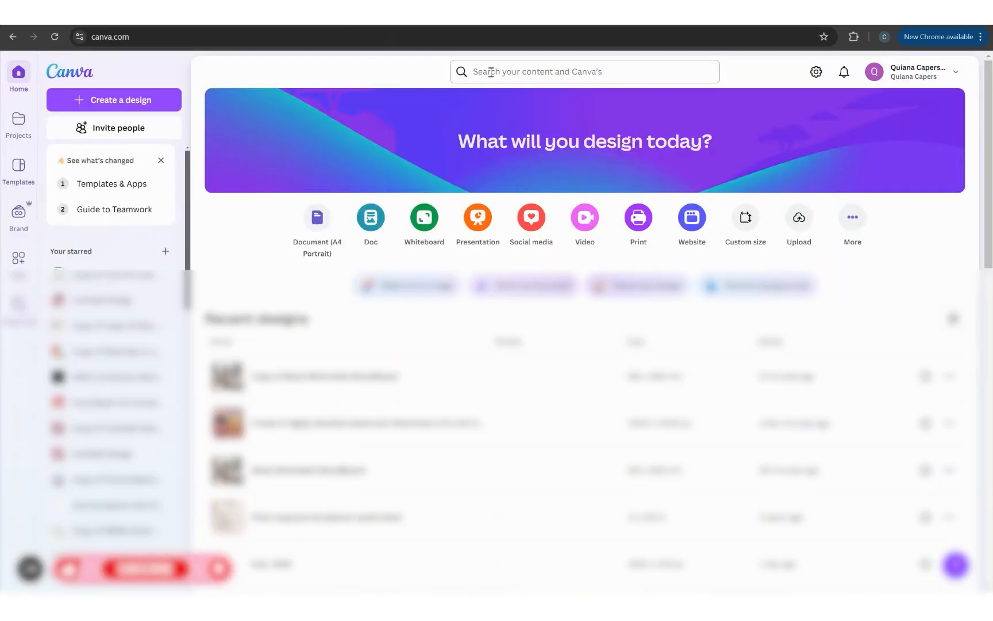
- In Canva, search for "mood boards", limit the results to Canva Templates, and browse the template designs
{"action": "left_click", "coordinate": [495, 73]}
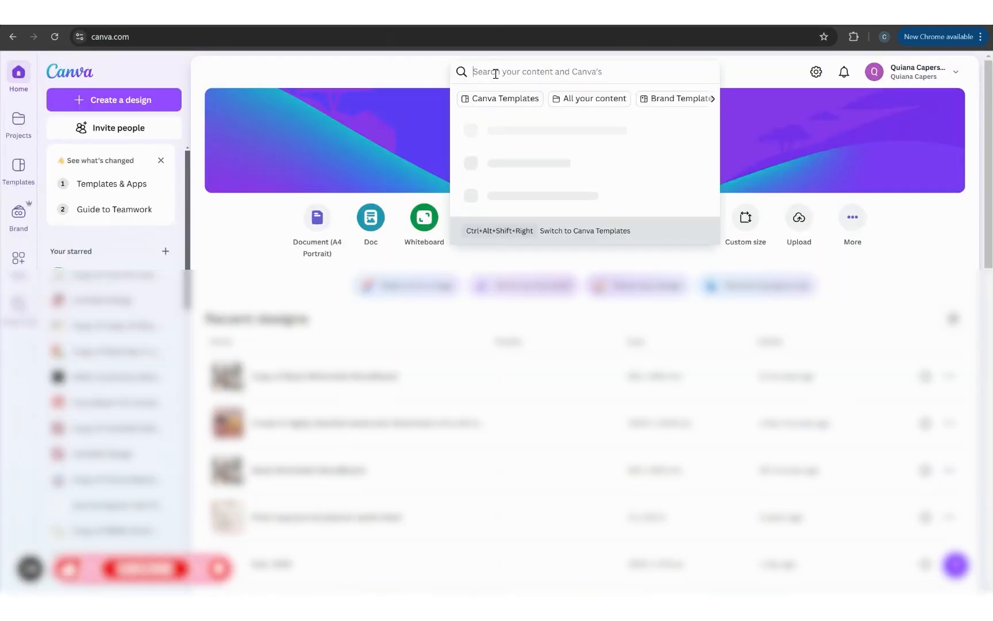
{"action": "type", "text": "moodbor"}
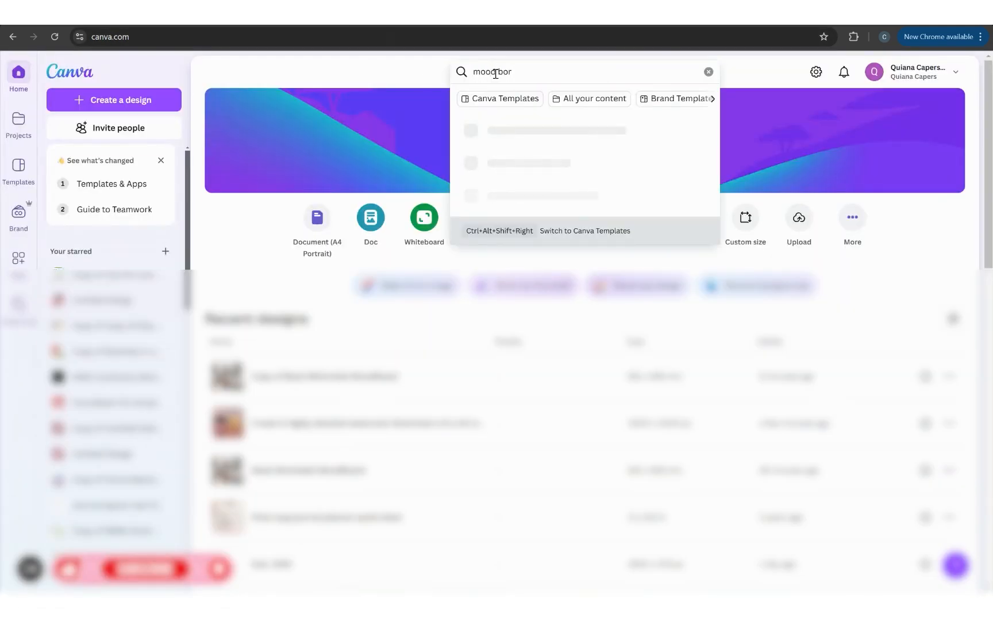
{"action": "key", "text": "BackSpace"}
{"action": "type", "text": "ards"}
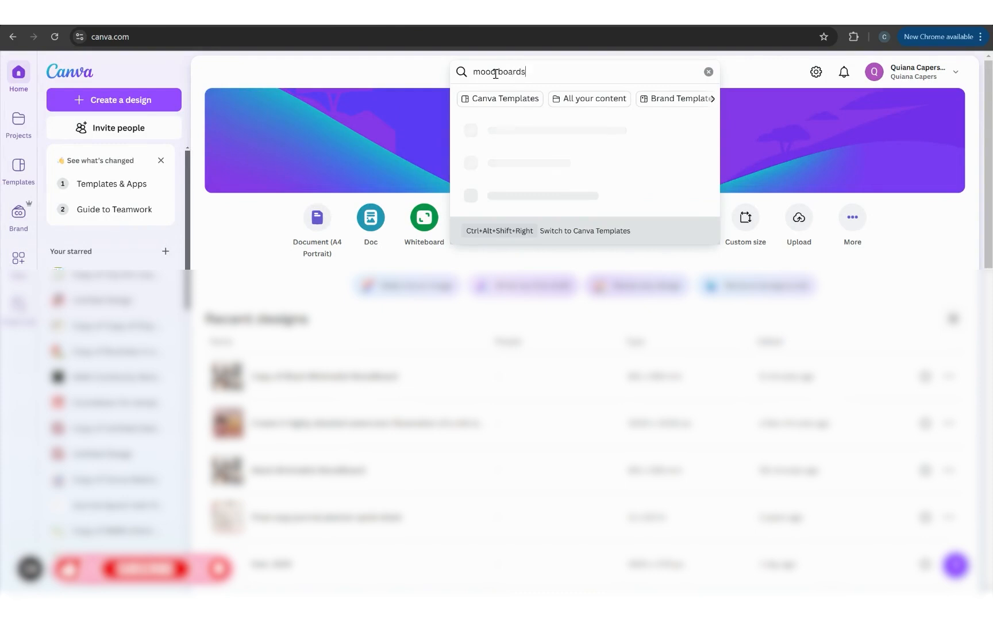
{"action": "key", "text": "Return"}
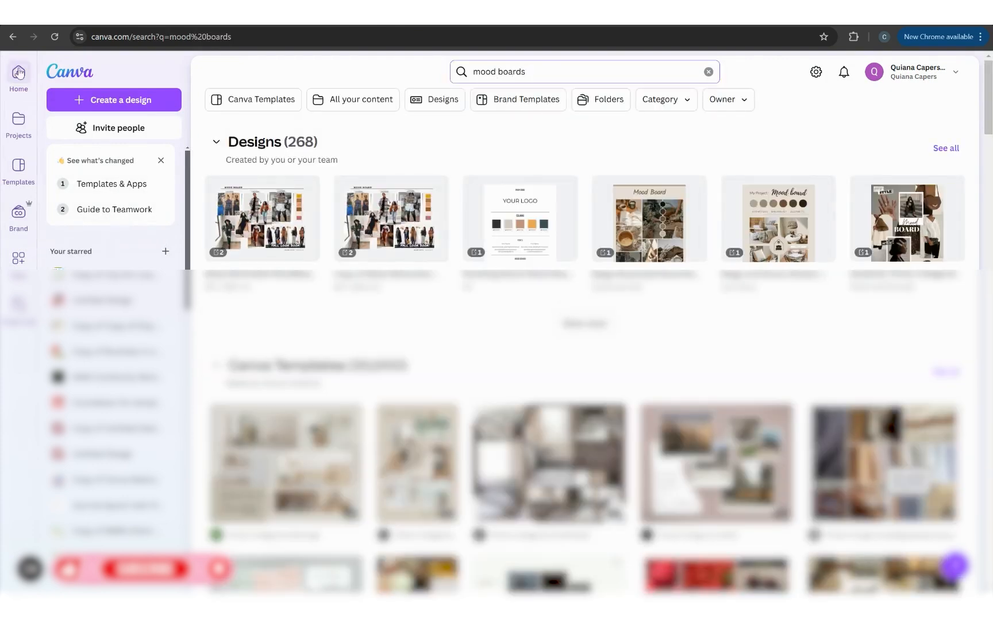
{"action": "left_click", "coordinate": [264, 101]}
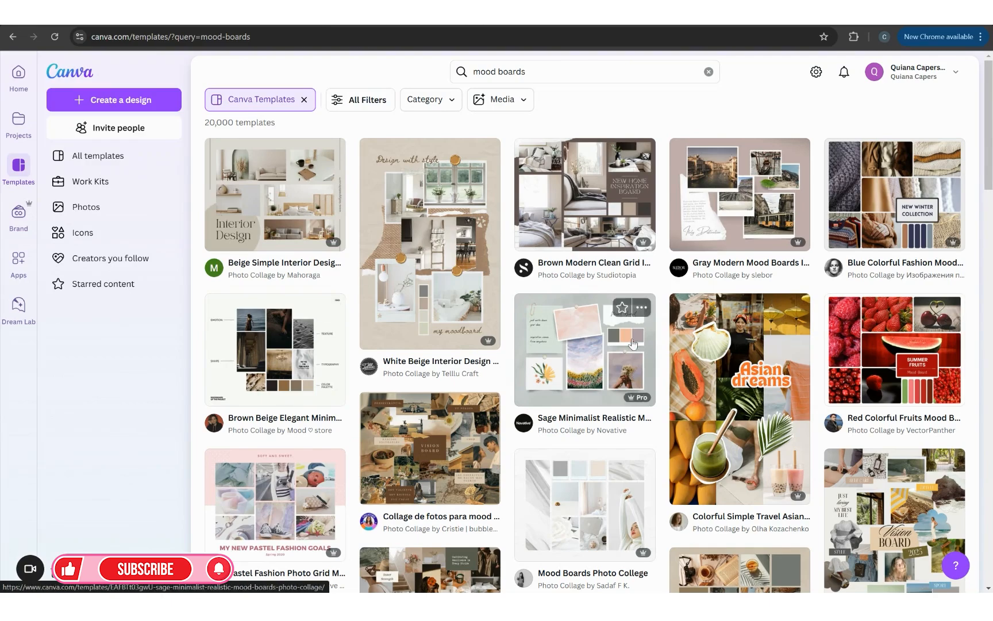
{"action": "scroll", "coordinate": [727, 378], "scroll_direction": "down", "scroll_amount": 6}
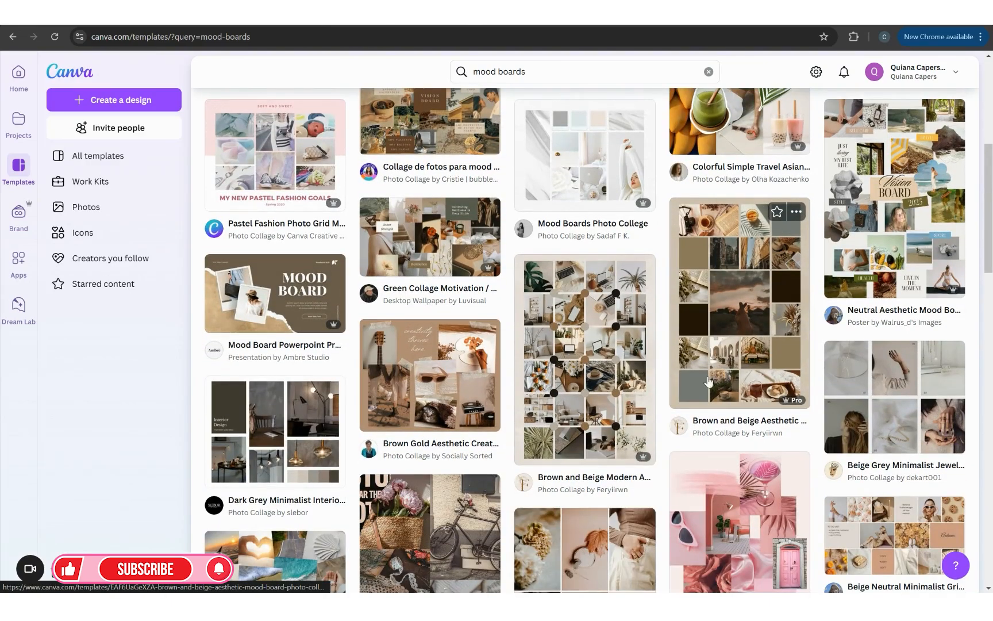
{"action": "scroll", "coordinate": [549, 342], "scroll_direction": "down", "scroll_amount": 3}
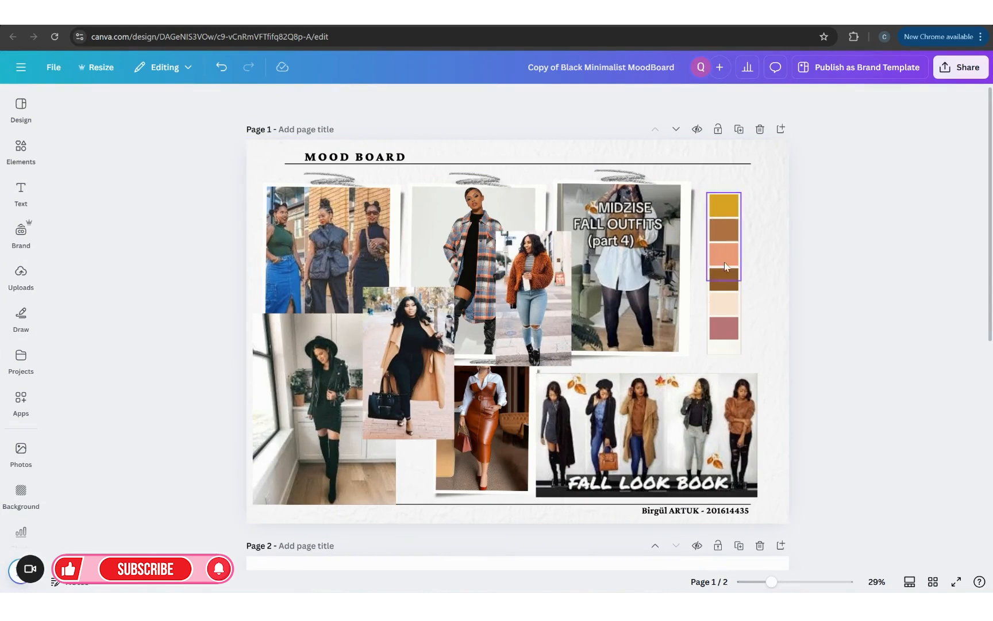
- Switch to the open Canva design with the watercolor brunch illustration
{"action": "left_click", "coordinate": [657, 23]}
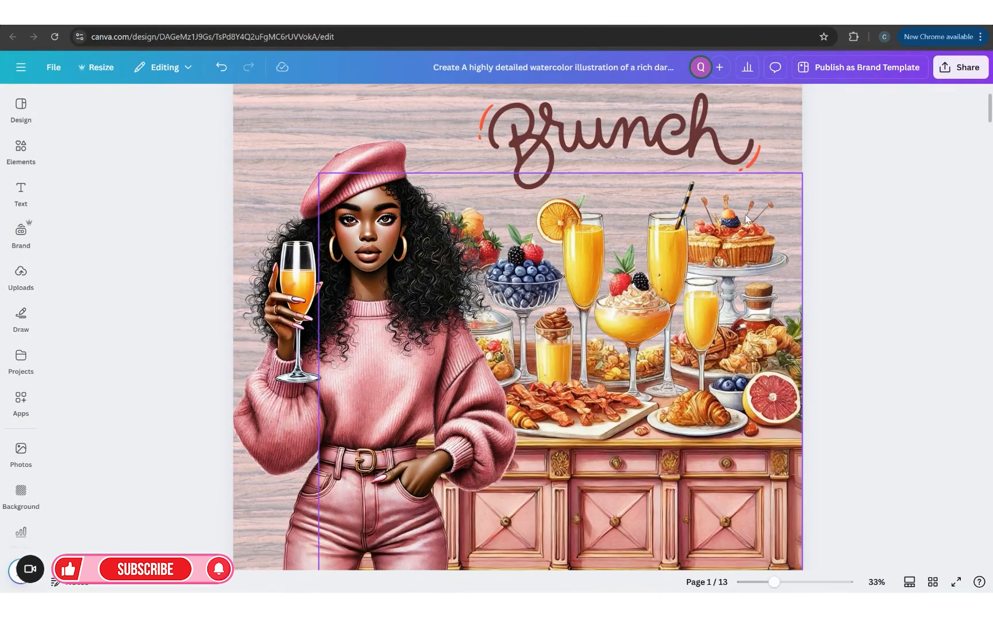
- Review the fall outfit mood board and the Sunday Brunch notes page in the open Canva mood board design, and return to ChatGPT
{"action": "left_click", "coordinate": [460, 22]}
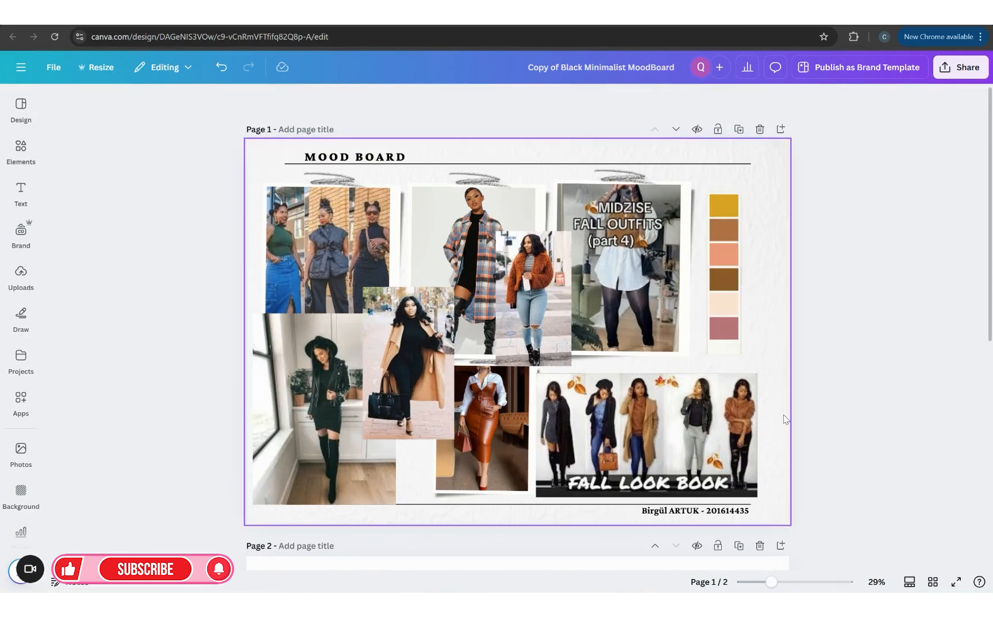
{"action": "scroll", "coordinate": [787, 417], "scroll_direction": "down", "scroll_amount": 5}
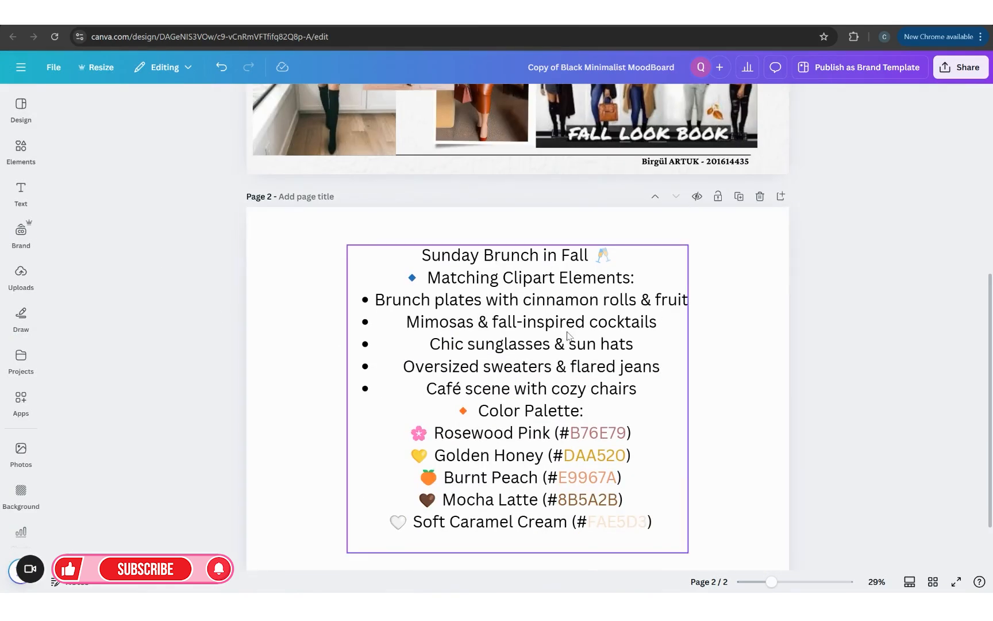
{"action": "scroll", "coordinate": [644, 405], "scroll_direction": "up", "scroll_amount": 5}
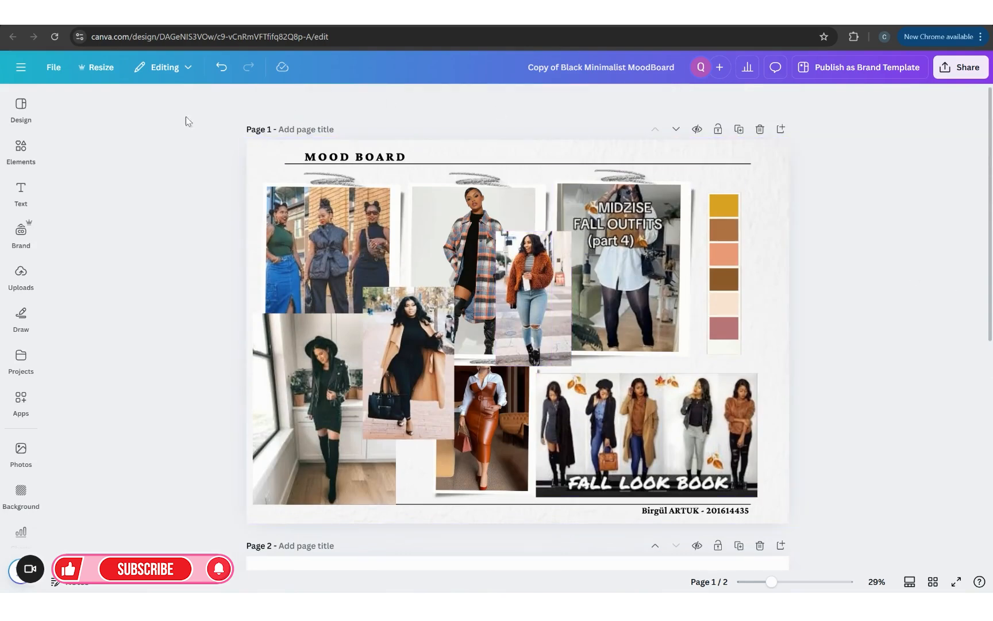
{"action": "left_click", "coordinate": [218, 17]}
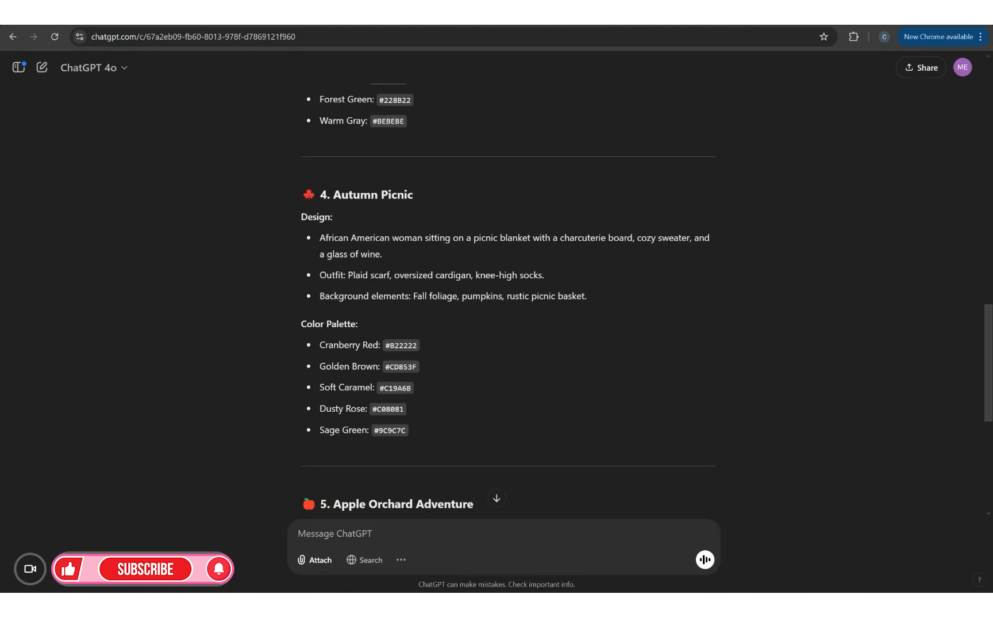
- Search Google in a new browser tab for "picnic outfits for fall and african american woman"
{"action": "key", "text": "ctrl+t"}
{"action": "left_click", "coordinate": [338, 217]}
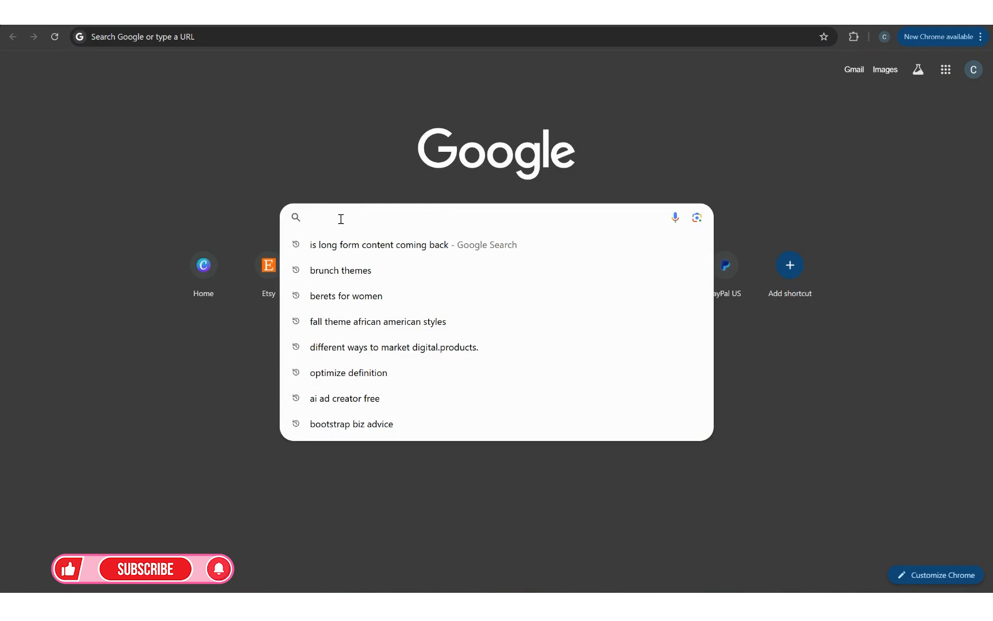
{"action": "type", "text": "picn"}
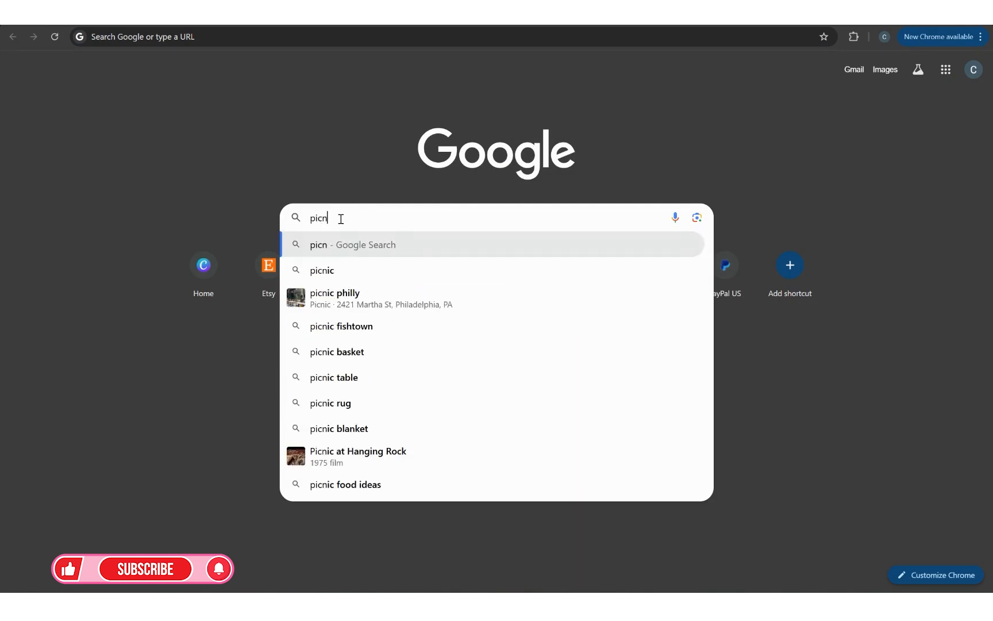
{"action": "type", "text": "ic out"}
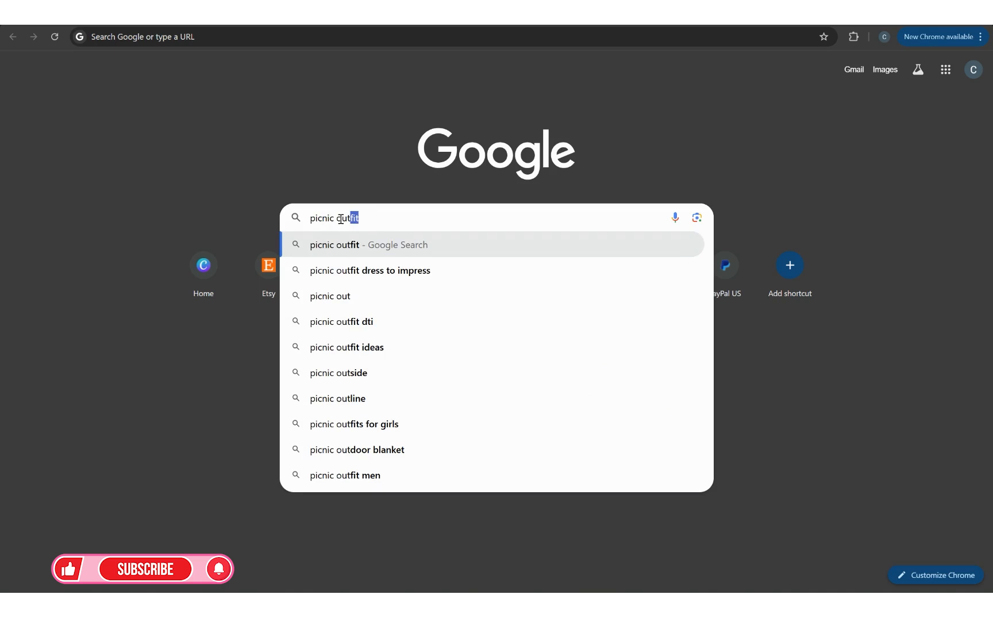
{"action": "type", "text": "fits dor"}
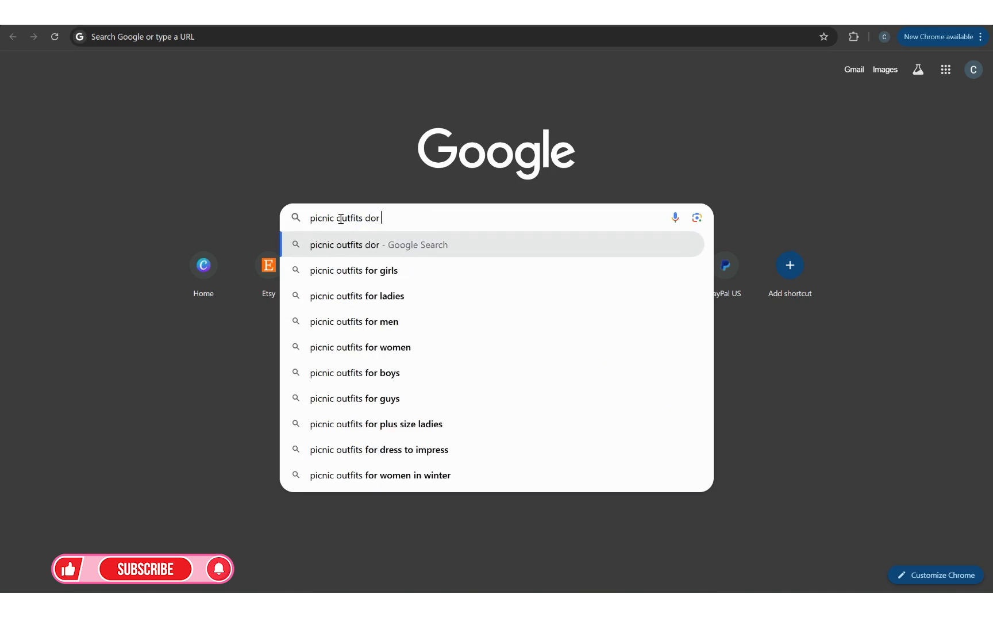
{"action": "key", "text": "BackSpace"}
{"action": "key", "text": "BackSpace"}
{"action": "key", "text": "BackSpace"}
{"action": "type", "text": "for"}
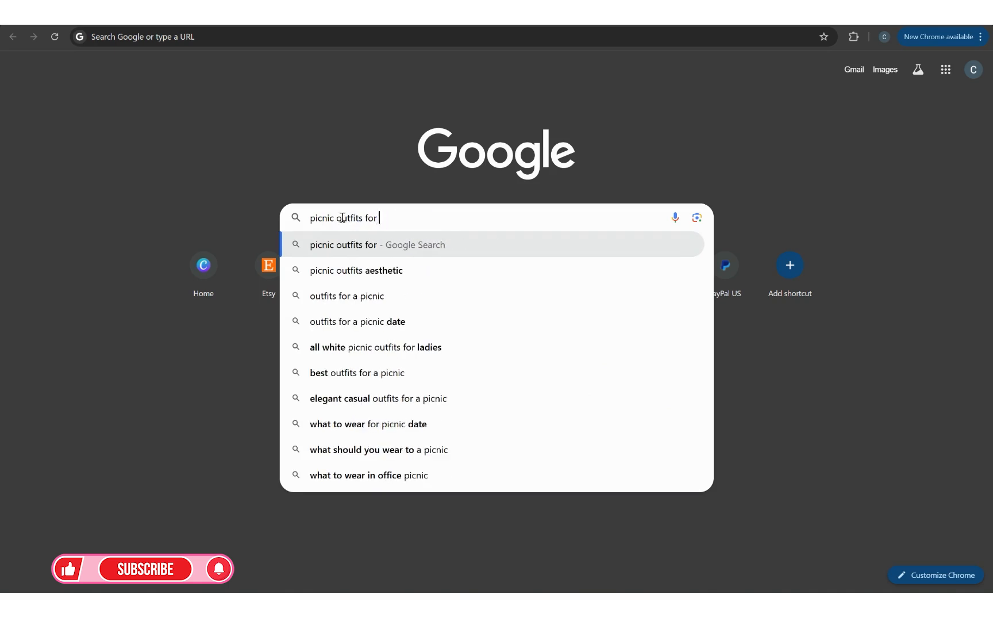
{"action": "type", "text": " fall and af"}
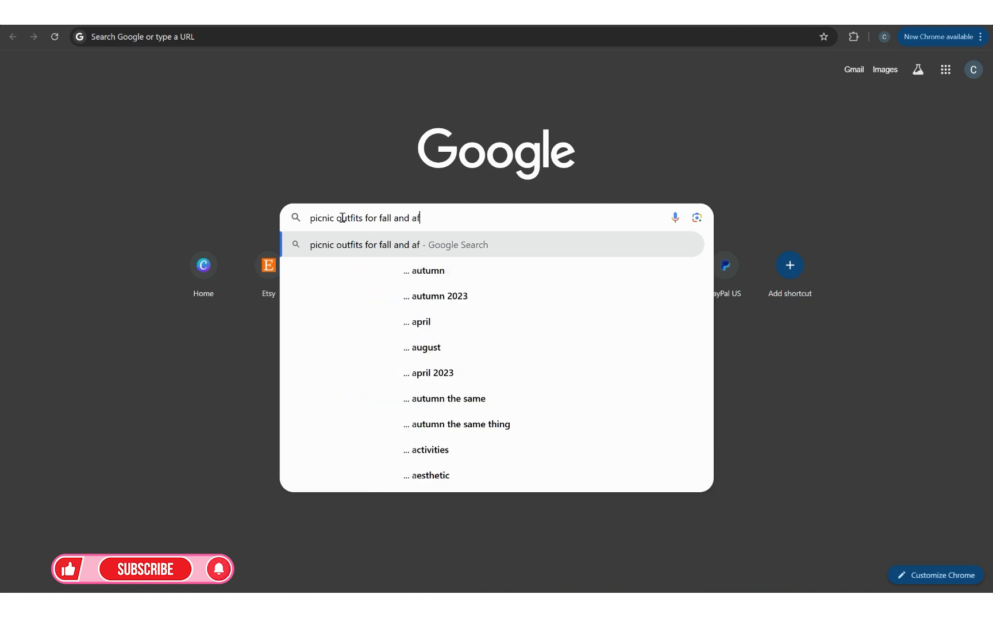
{"action": "type", "text": "rican america"}
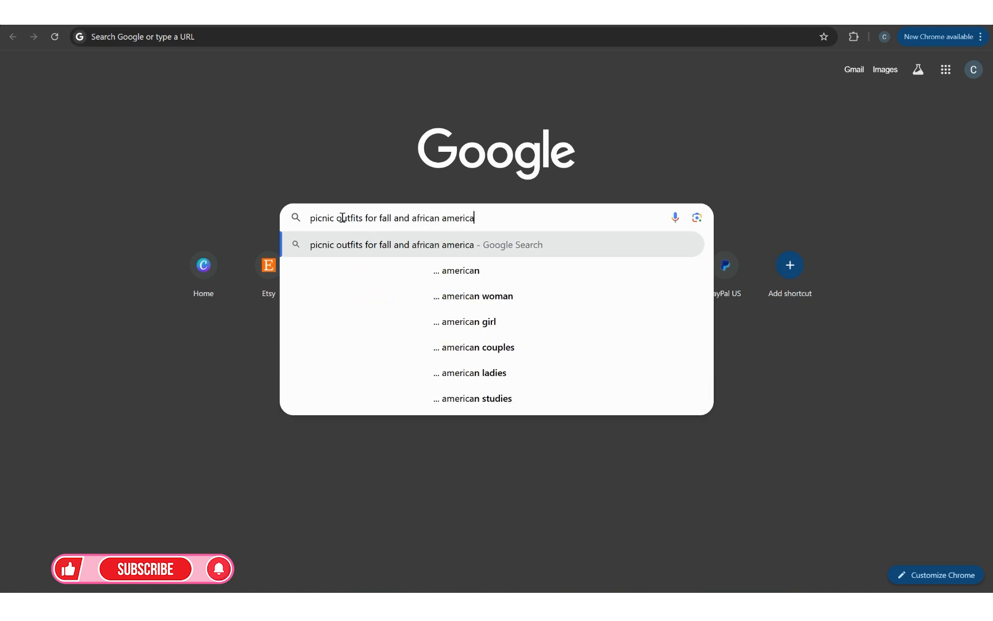
{"action": "type", "text": "n woman"}
{"action": "key", "text": "Return"}
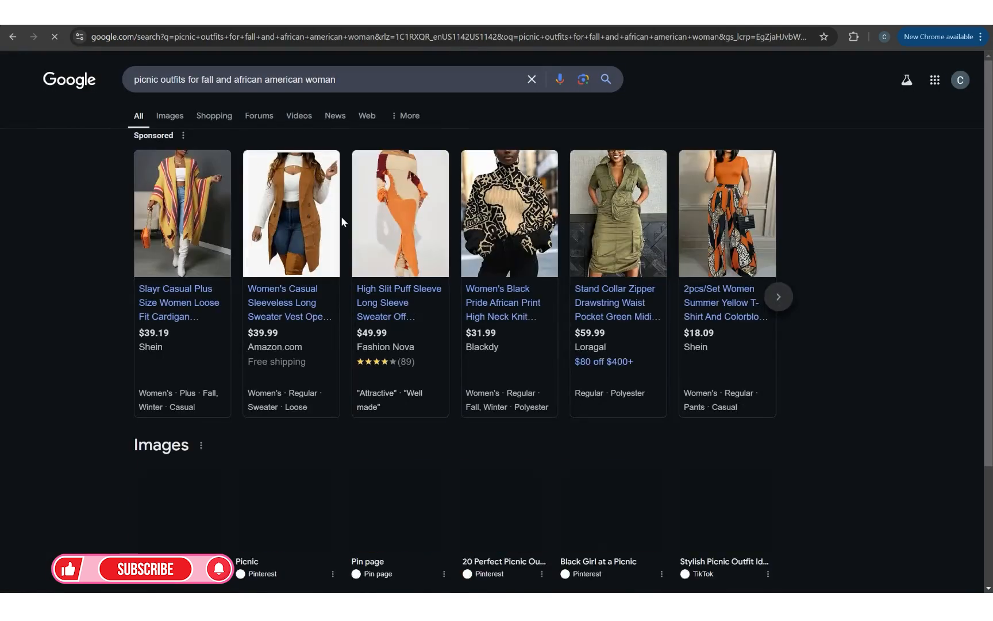
- Show the image results for the fall picnic outfit search and browse them for outfit inspiration
{"action": "left_click", "coordinate": [170, 116]}
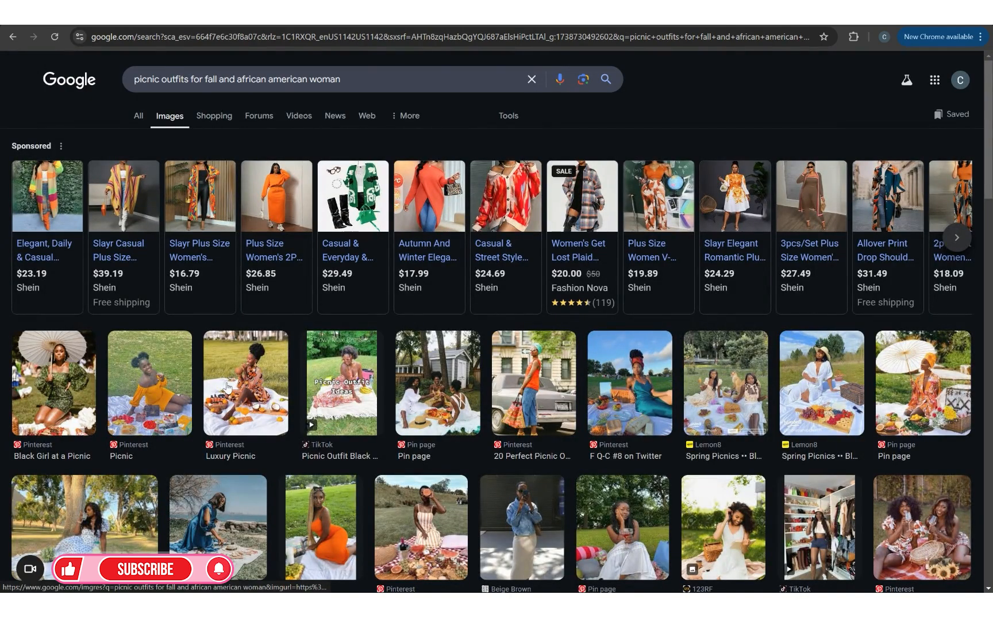
{"action": "scroll", "coordinate": [228, 387], "scroll_direction": "down", "scroll_amount": 3}
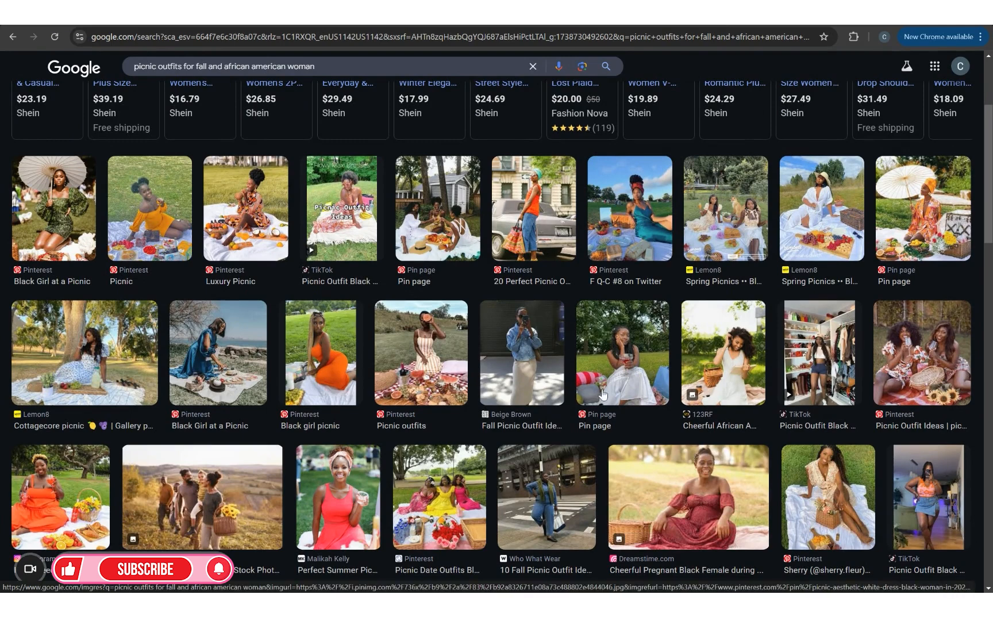
{"action": "scroll", "coordinate": [274, 154], "scroll_direction": "up", "scroll_amount": 3}
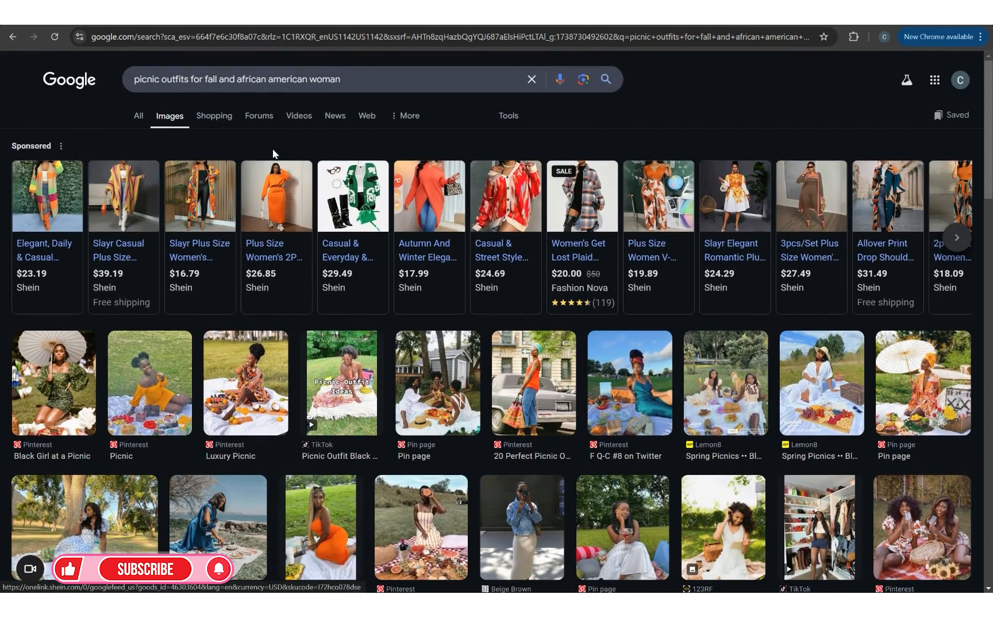
- Change the image search to "picnic outfits for winter and african american woman" and browse the pictures for outfit ideas
{"action": "left_click", "coordinate": [220, 79]}
{"action": "key", "text": "BackSpace"}
{"action": "key", "text": "BackSpace"}
{"action": "key", "text": "BackSpace"}
{"action": "key", "text": "BackSpace"}
{"action": "key", "text": "BackSpace"}
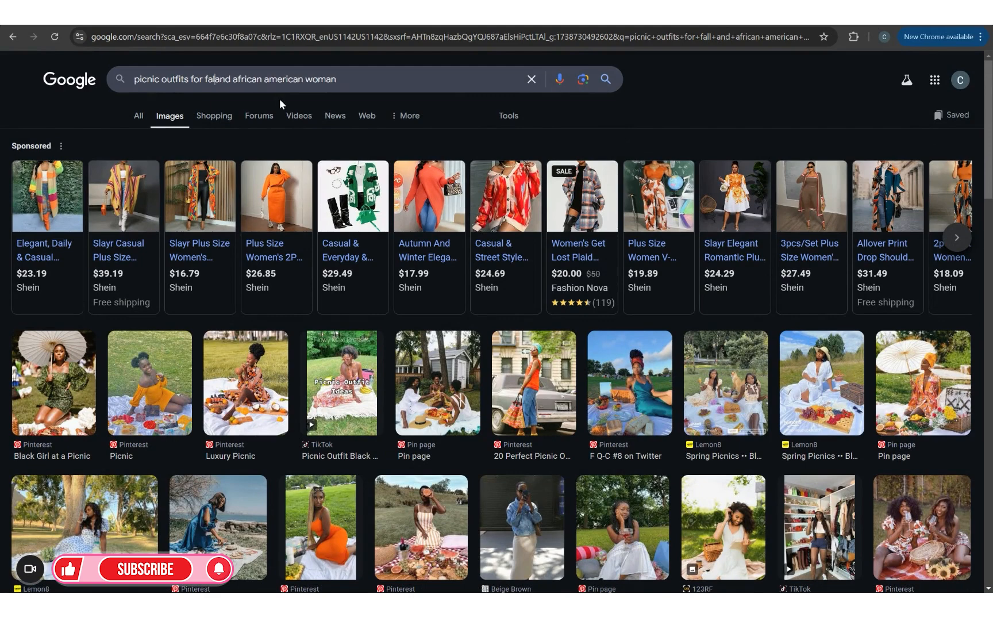
{"action": "type", "text": "winter"}
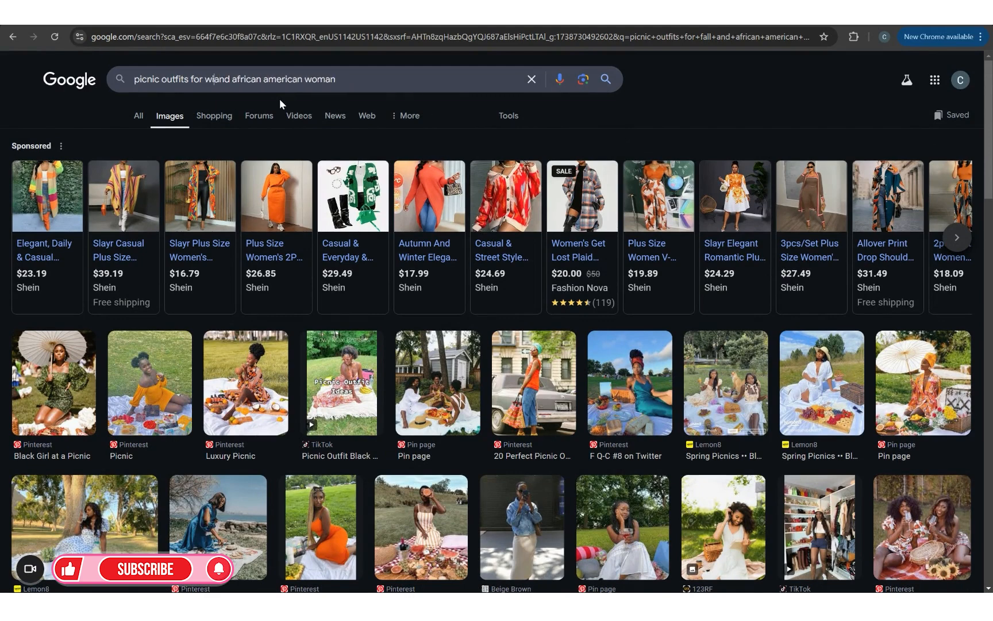
{"action": "key", "text": "Return"}
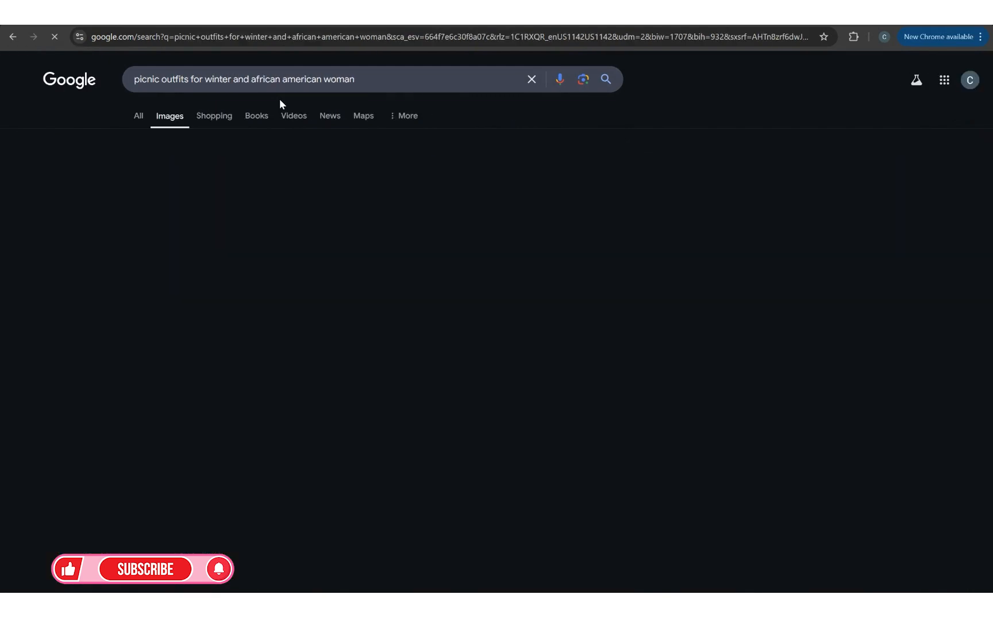
{"action": "scroll", "coordinate": [615, 435], "scroll_direction": "down", "scroll_amount": 2}
{"action": "scroll", "coordinate": [615, 435], "scroll_direction": "down", "scroll_amount": 5}
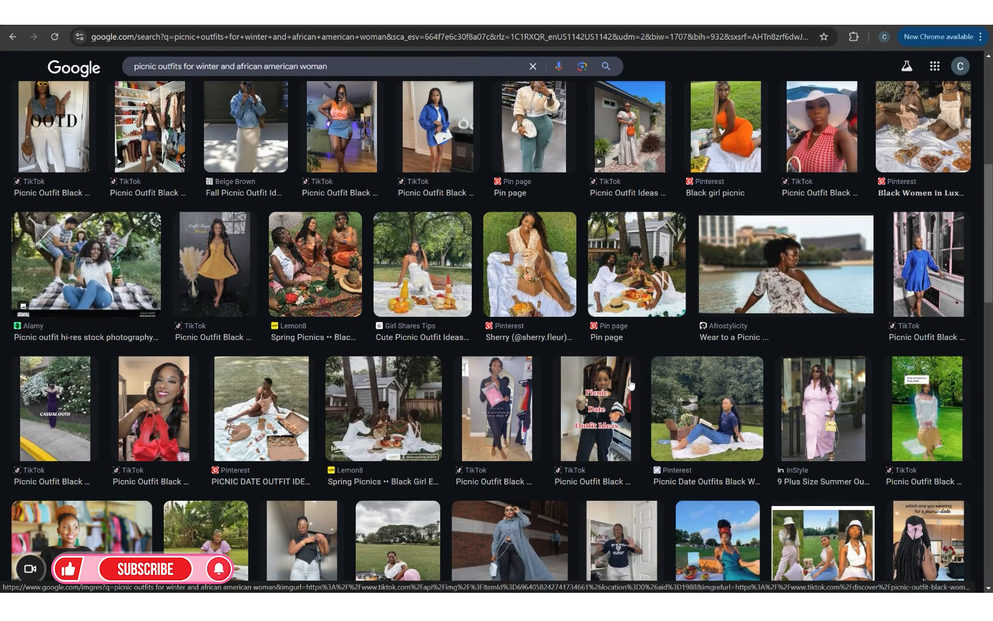
{"action": "scroll", "coordinate": [566, 444], "scroll_direction": "down", "scroll_amount": 5}
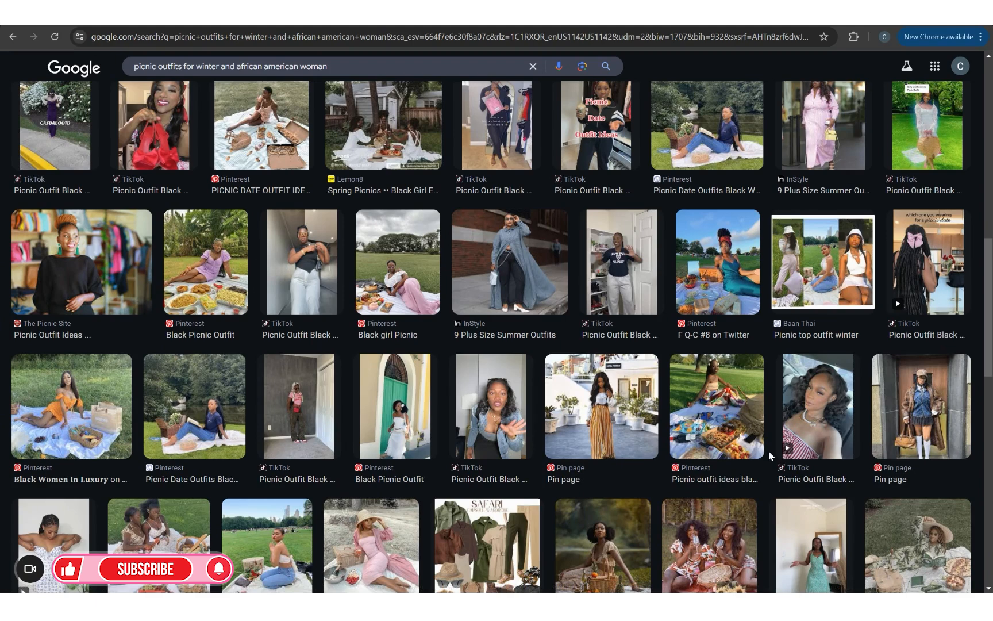
{"action": "scroll", "coordinate": [767, 451], "scroll_direction": "up", "scroll_amount": 2}
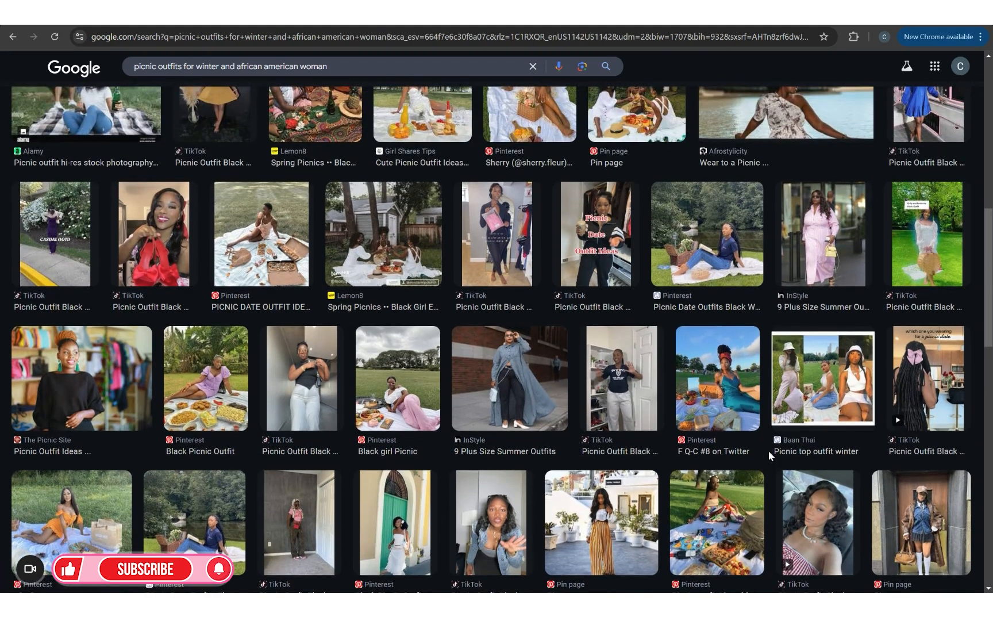
{"action": "scroll", "coordinate": [768, 450], "scroll_direction": "up", "scroll_amount": 3}
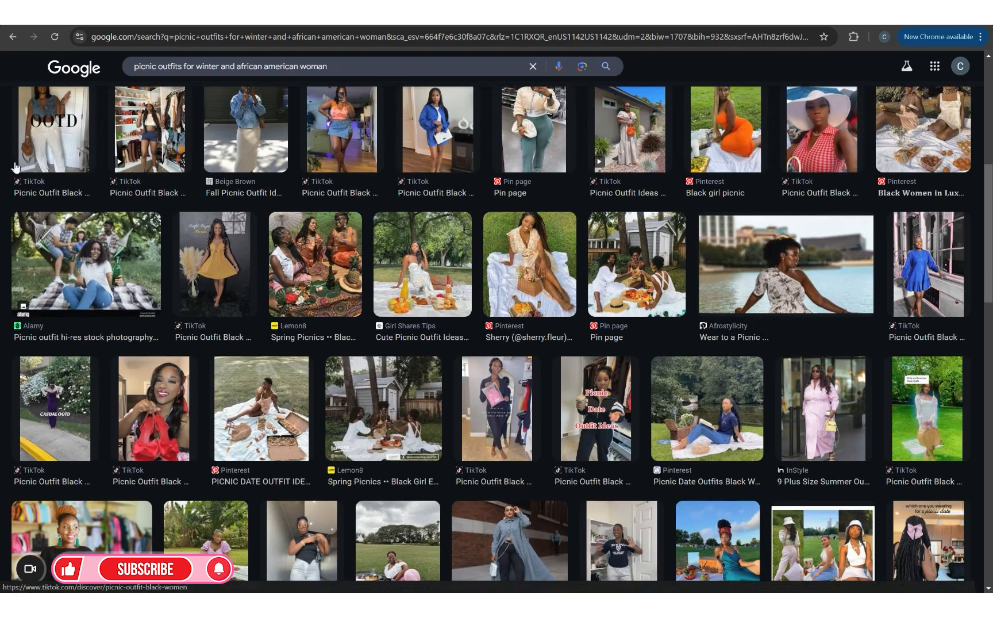
- Return to ChatGPT and highlight the outfit line of the Autumn Picnic concept to read it
{"action": "left_click", "coordinate": [90, 24]}
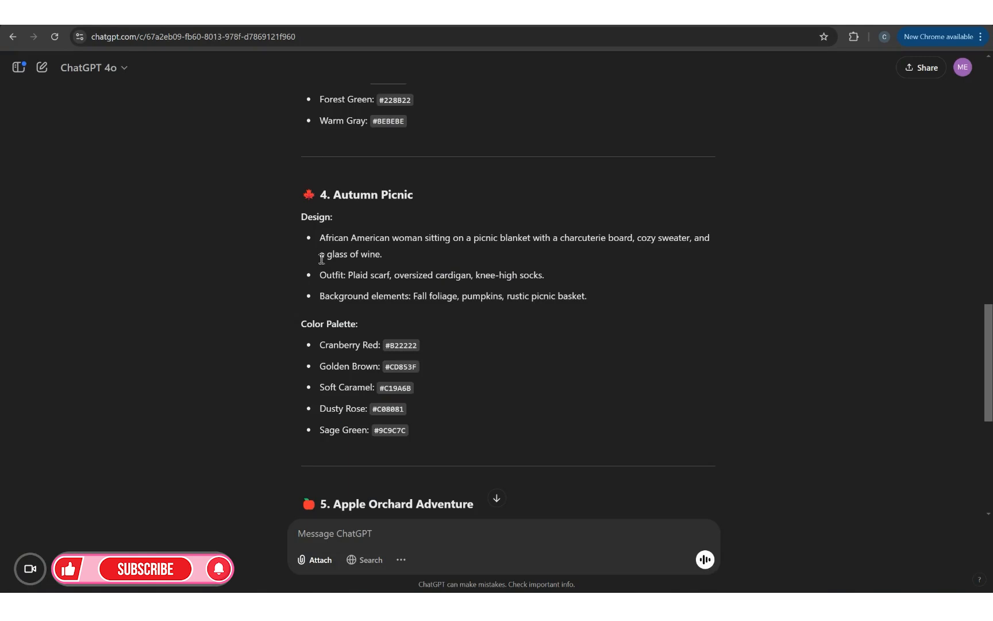
{"action": "left_click_drag", "start_coordinate": [319, 270], "coordinate": [553, 266]}
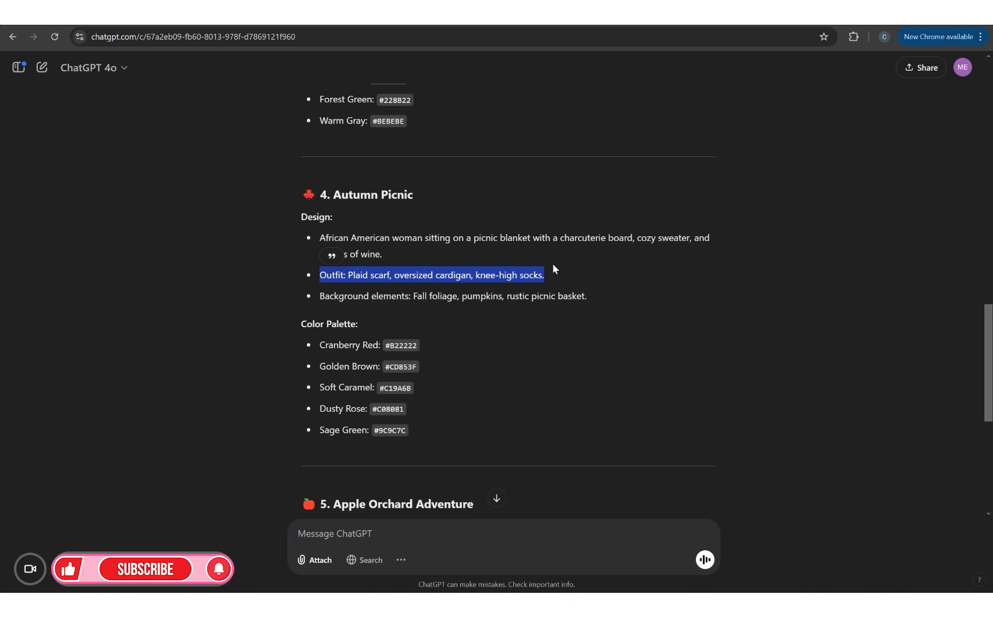
{"action": "left_click", "coordinate": [388, 280]}
- Copy the Autumn Picnic concept's design description and color palette, and switch to the Canva mood board design
{"action": "mouse_move", "coordinate": [297, 217]}
{"action": "left_mouse_down"}
{"action": "mouse_move", "coordinate": [364, 257]}
{"action": "mouse_move", "coordinate": [427, 423]}
{"action": "mouse_move", "coordinate": [302, 217]}
{"action": "left_mouse_up"}
{"action": "left_click", "coordinate": [416, 430]}
{"action": "right_click", "coordinate": [306, 218]}
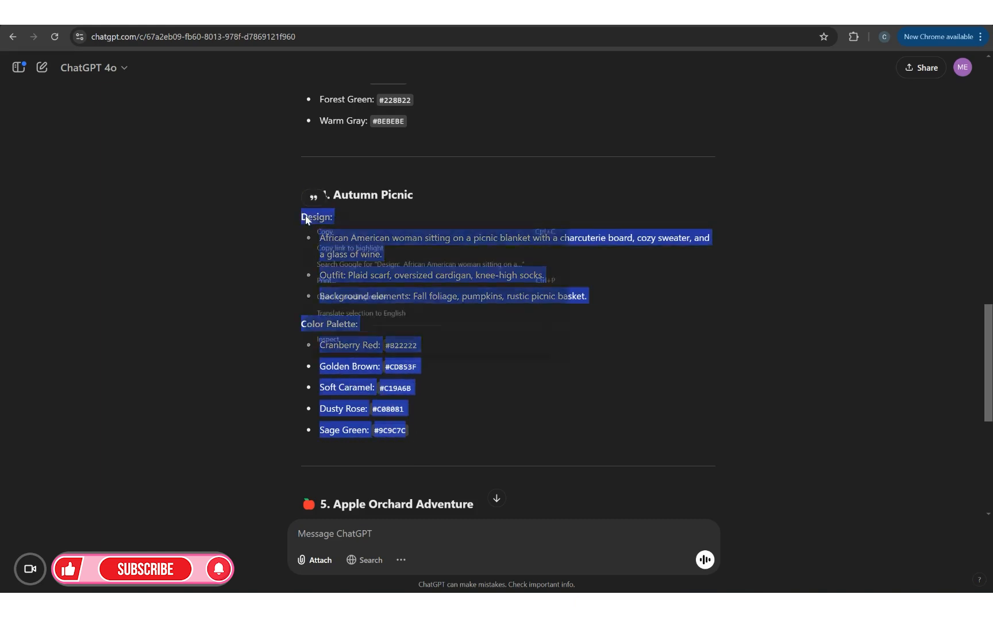
{"action": "left_click", "coordinate": [327, 232]}
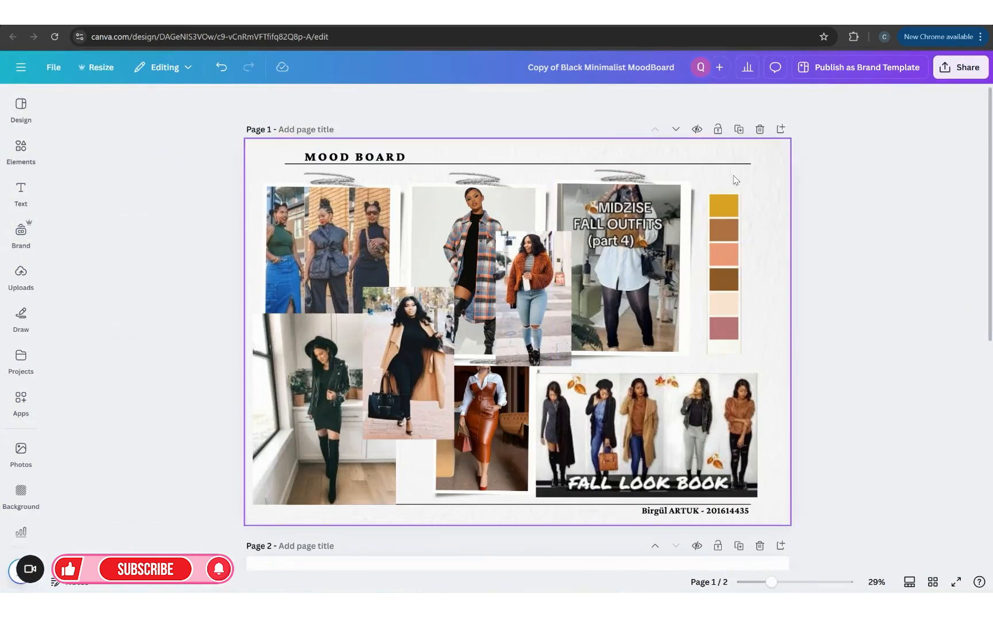
- Add a blank page after the mood board page and paste the copied Autumn Picnic text onto it
{"action": "left_click", "coordinate": [780, 129]}
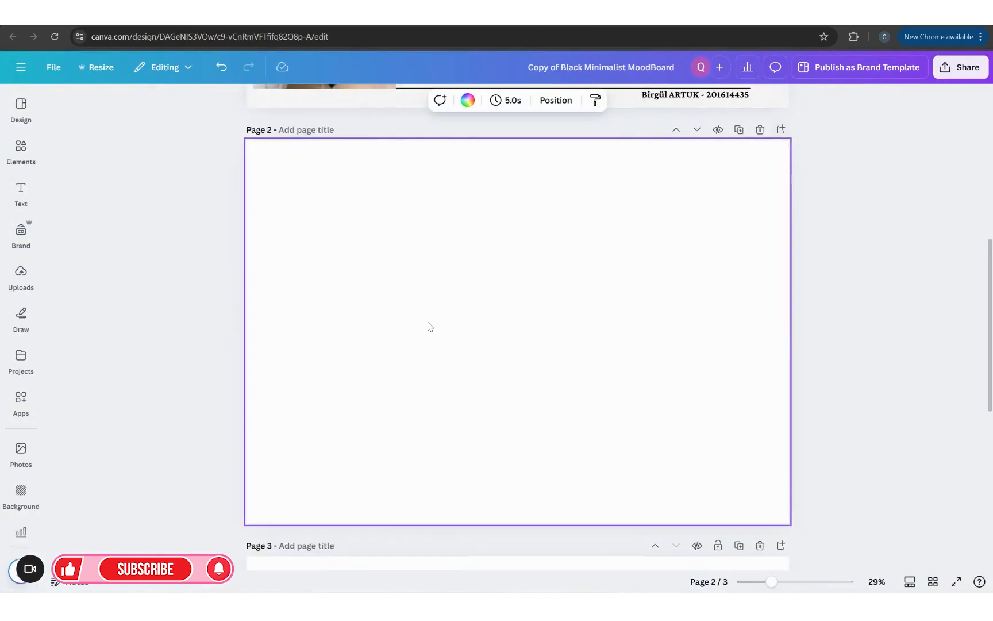
{"action": "right_click", "coordinate": [441, 295]}
{"action": "left_click", "coordinate": [486, 355]}
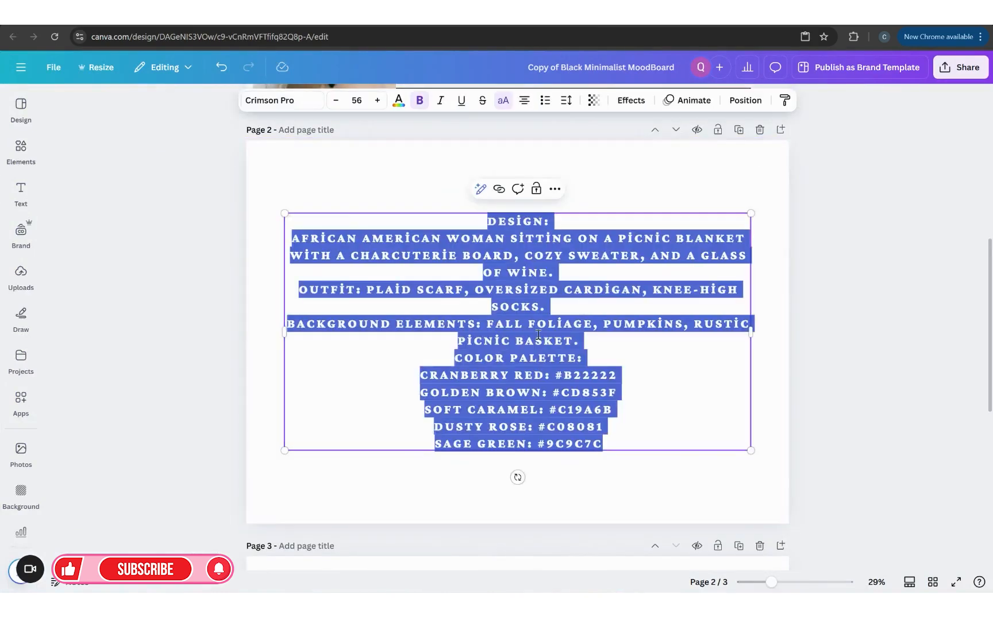
- Remove the bold formatting from the pasted Autumn Picnic text on page 2
{"action": "left_click", "coordinate": [770, 357]}
{"action": "left_click", "coordinate": [639, 415]}
{"action": "left_click", "coordinate": [420, 100]}
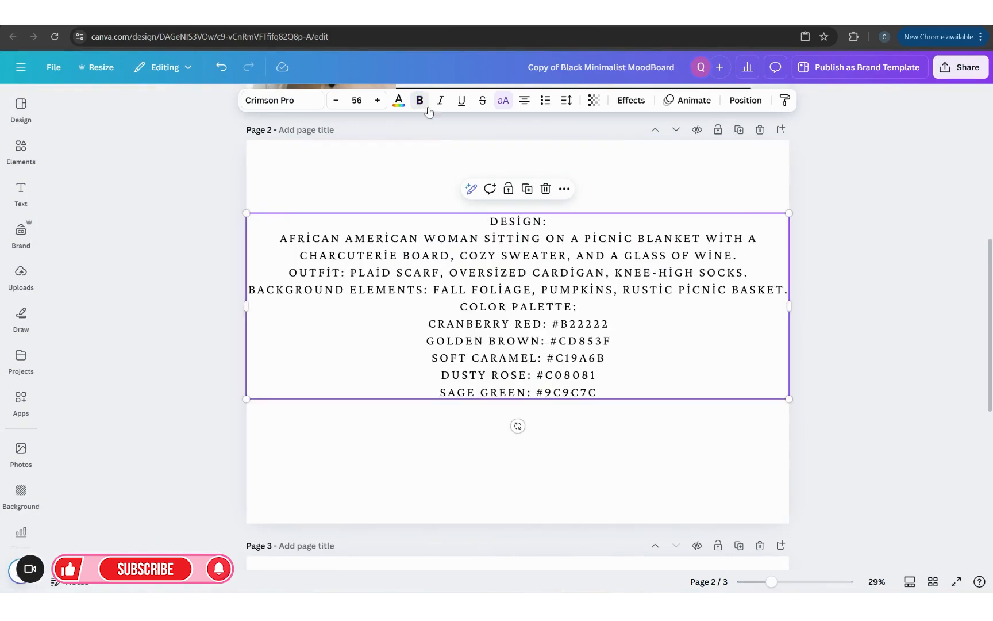
- Scale the Autumn Picnic text down to about size 47.1 and move it toward the middle of page 2
{"action": "left_click_drag", "start_coordinate": [788, 398], "coordinate": [704, 369]}
{"action": "left_click_drag", "start_coordinate": [619, 340], "coordinate": [652, 353]}
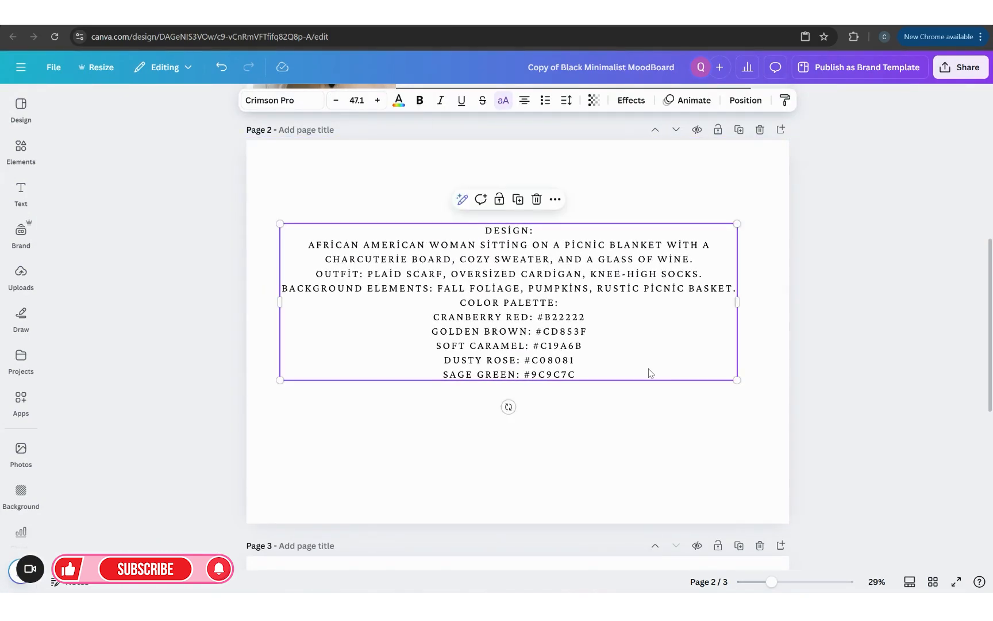
{"action": "double_click", "coordinate": [649, 369]}
{"action": "left_click", "coordinate": [727, 361]}
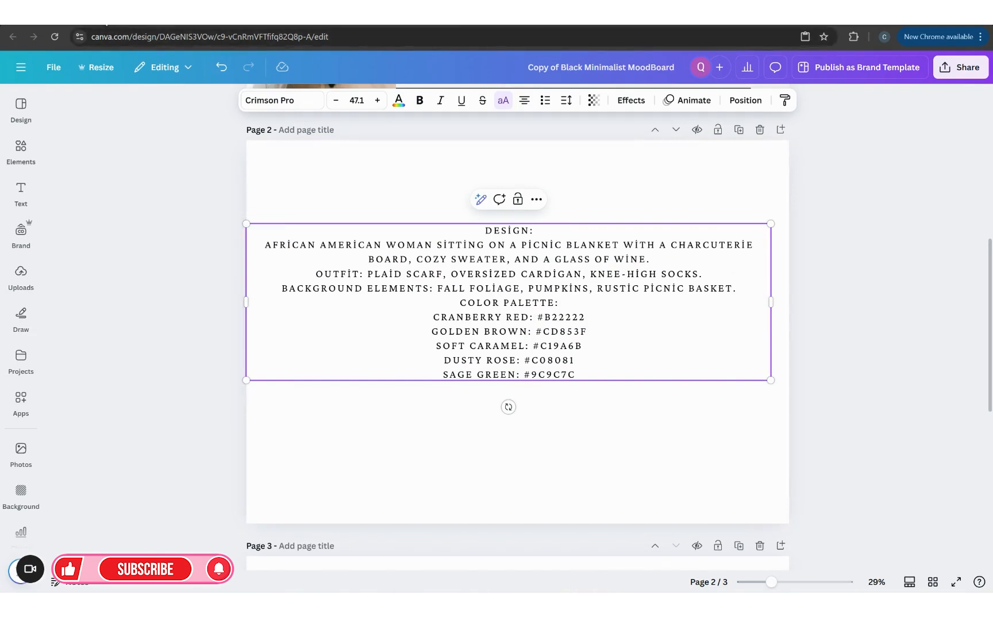
- Switch to ChatGPT and send the prompt "give me 5 different outfit looks based on 4."
{"action": "left_click", "coordinate": [166, 23]}
{"action": "left_click", "coordinate": [504, 535]}
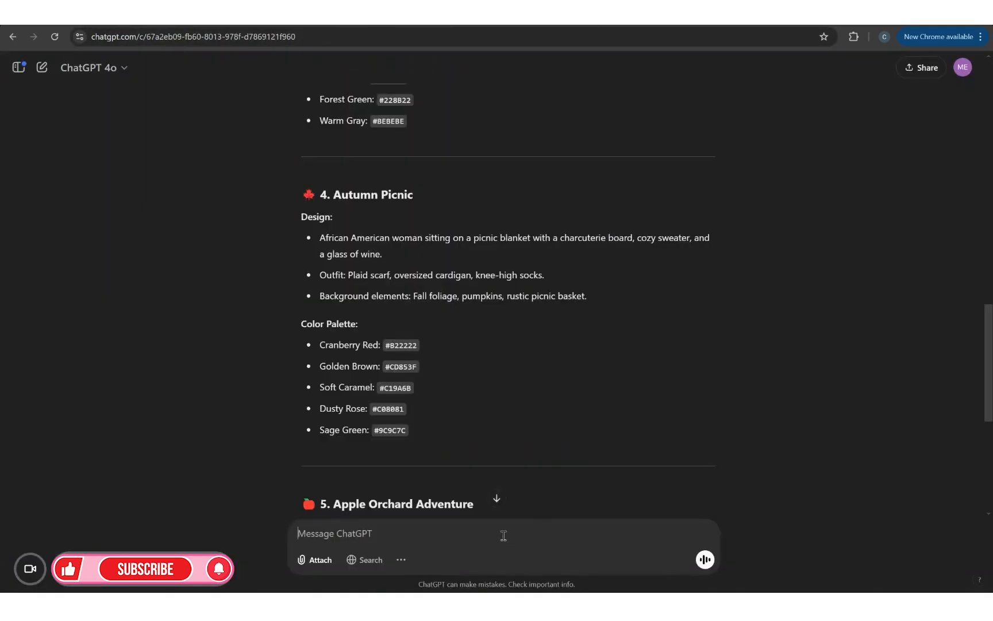
{"action": "type", "text": "give me 10 di"}
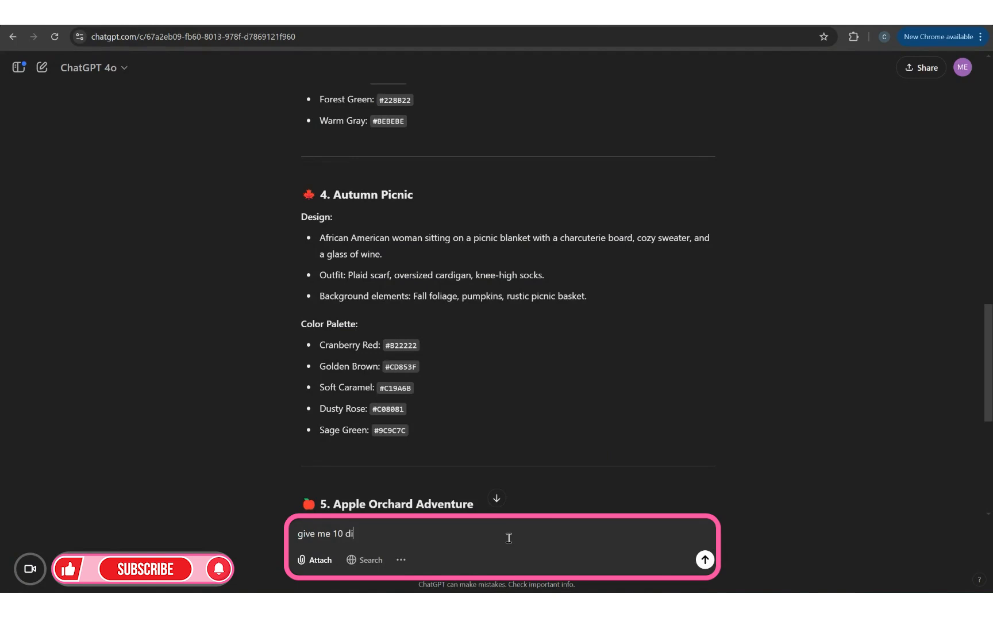
{"action": "key", "text": "BackSpace"}
{"action": "key", "text": "BackSpace"}
{"action": "key", "text": "BackSpace"}
{"action": "key", "text": "BackSpace"}
{"action": "key", "text": "BackSpace"}
{"action": "key", "text": "BackSpace"}
{"action": "key", "text": "BackSpace"}
{"action": "key", "text": "BackSpace"}
{"action": "key", "text": "BackSpace"}
{"action": "type", "text": "5 differen"}
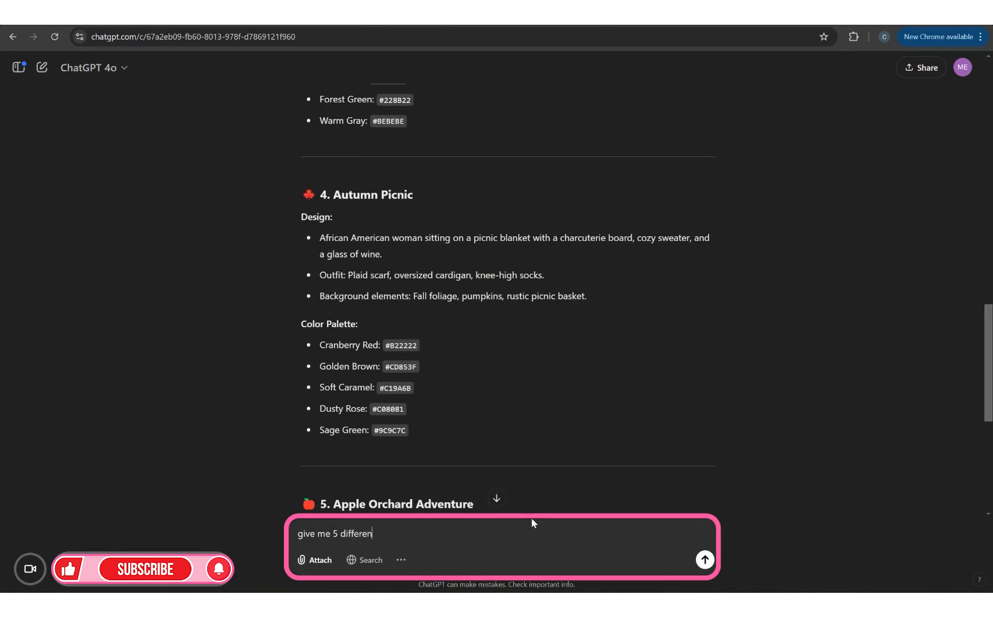
{"action": "type", "text": "t outlook"}
{"action": "key", "text": "BackSpace"}
{"action": "key", "text": "BackSpace"}
{"action": "key", "text": "BackSpace"}
{"action": "key", "text": "BackSpace"}
{"action": "key", "text": "BackSpace"}
{"action": "type", "text": "tfit looks based on 4"}
{"action": "key", "text": "Return"}
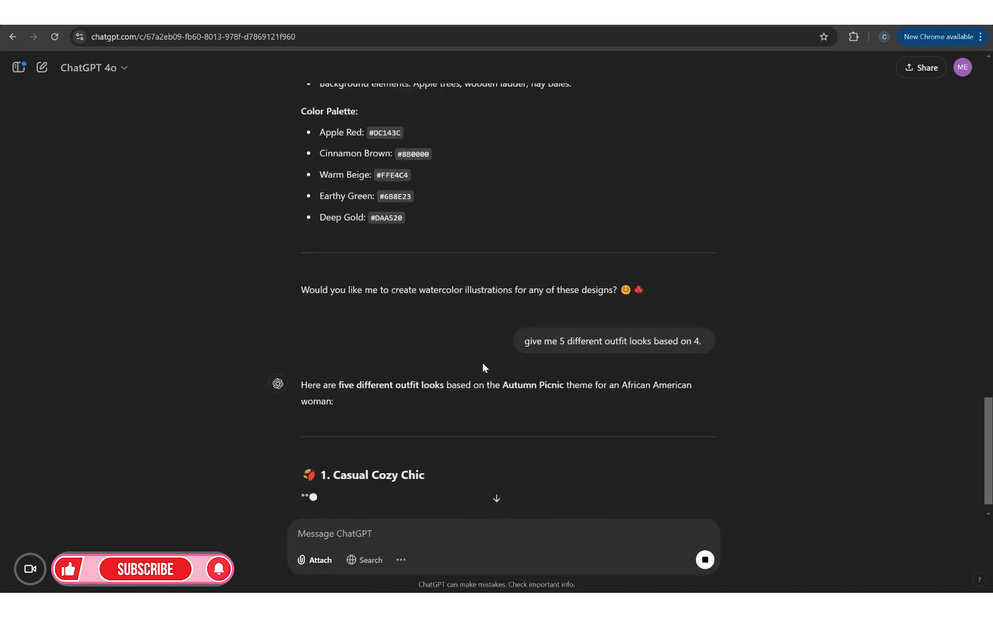
{"action": "left_click", "coordinate": [494, 498]}
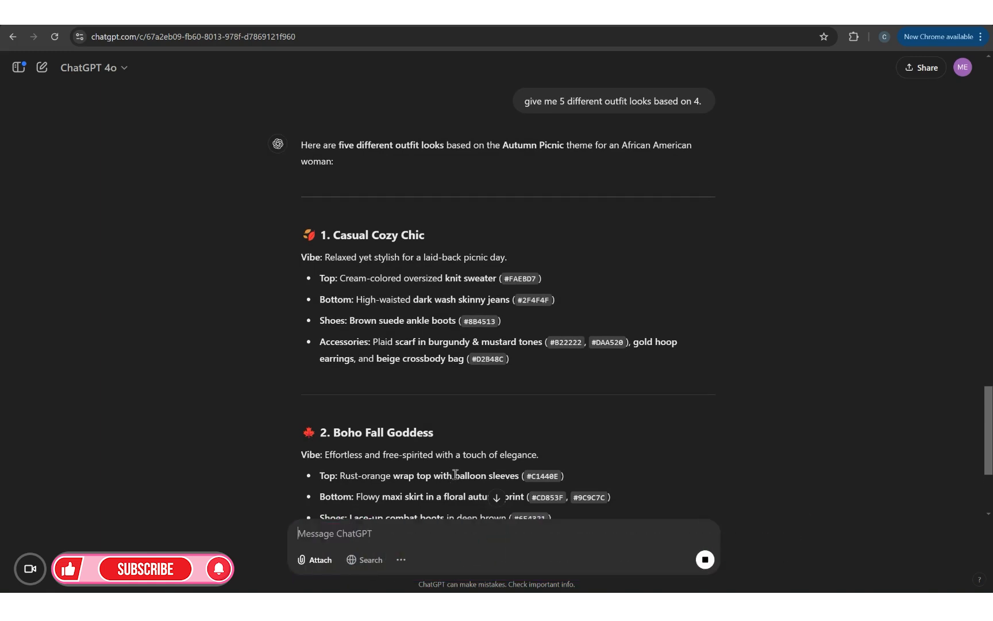
{"action": "left_click", "coordinate": [808, 14]}
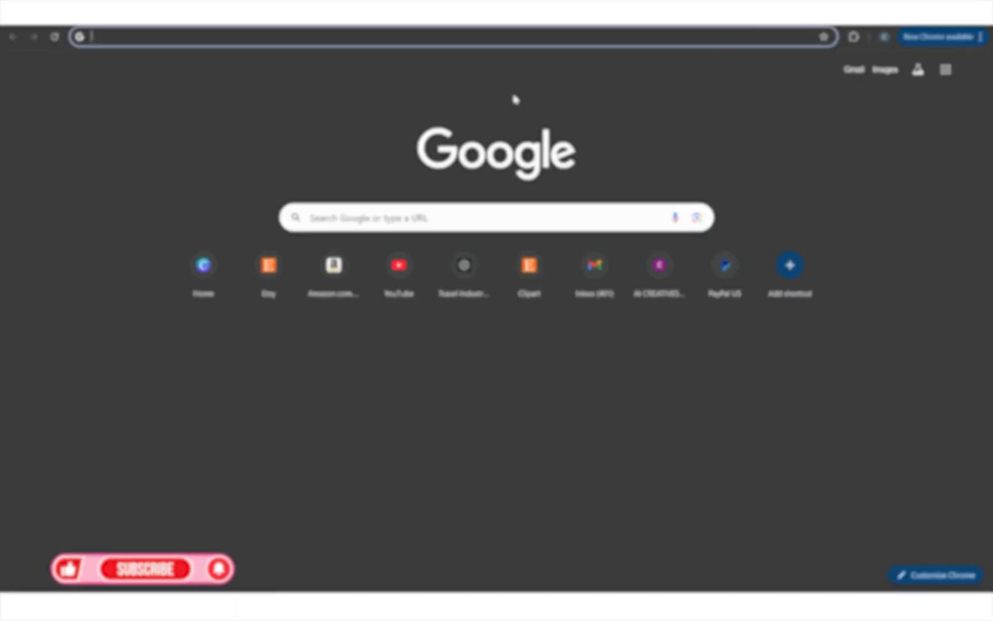
{"action": "type", "text": "creationsmadesim"}
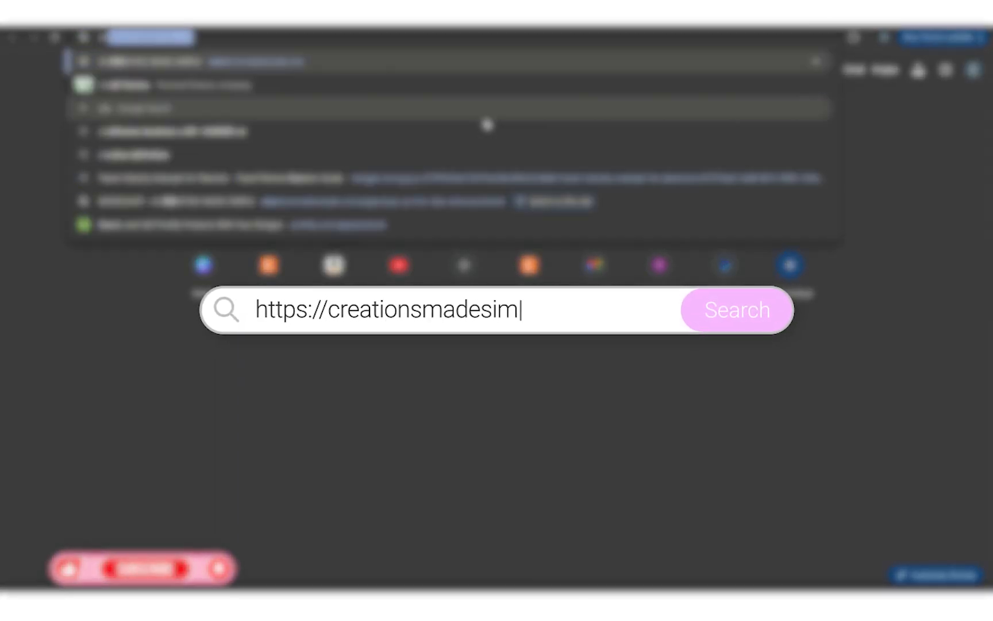
{"action": "key", "text": "Return"}
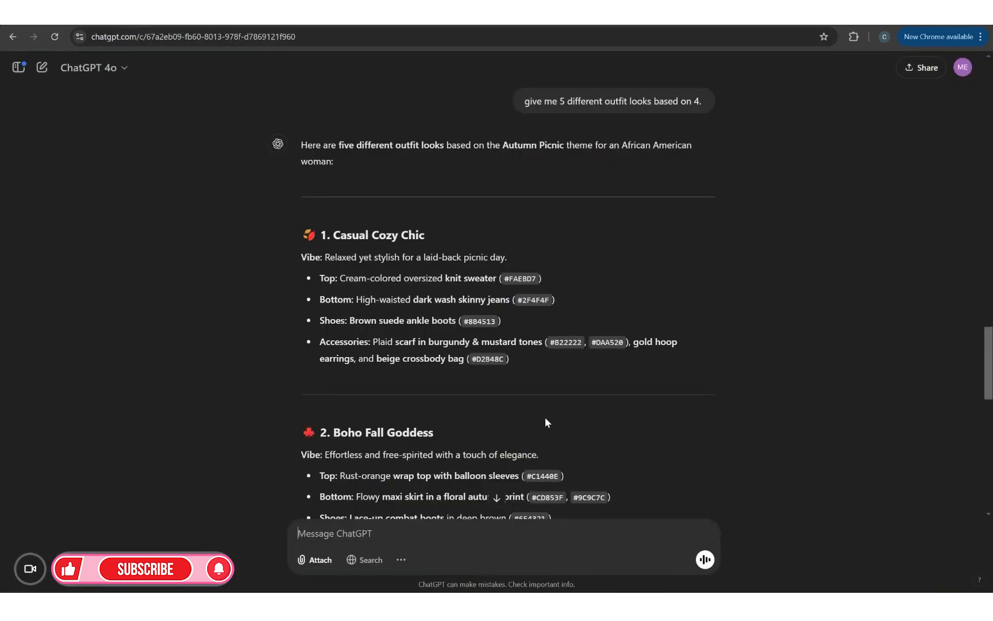
- Review the Autumn Picnic outfit looks in the ChatGPT reply against the earlier design ideas
{"action": "scroll", "coordinate": [546, 417], "scroll_direction": "up", "scroll_amount": 1}
{"action": "scroll", "coordinate": [545, 417], "scroll_direction": "down", "scroll_amount": 2}
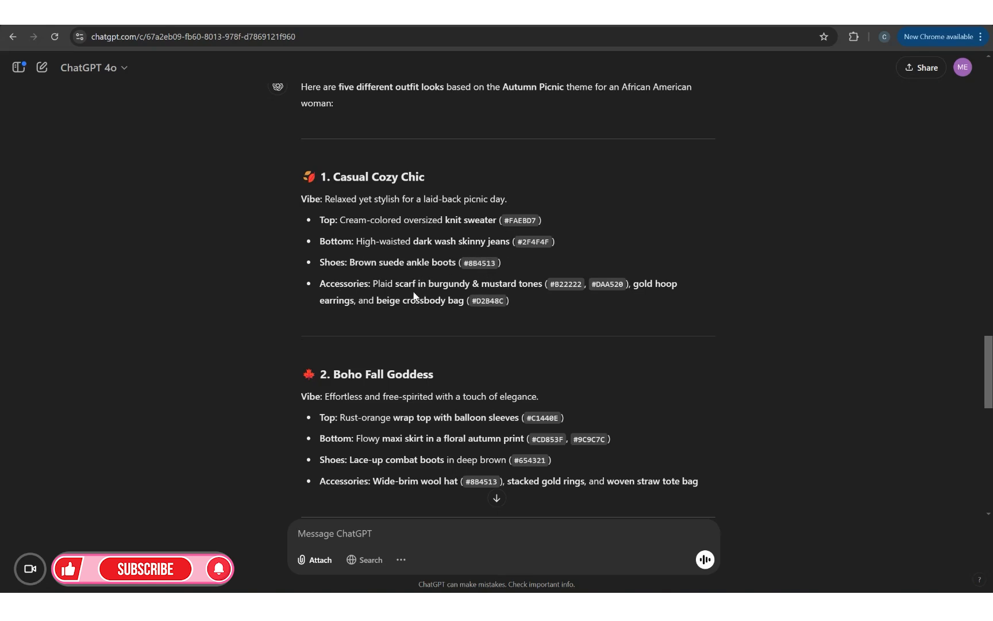
{"action": "scroll", "coordinate": [464, 324], "scroll_direction": "up", "scroll_amount": 1}
{"action": "scroll", "coordinate": [509, 353], "scroll_direction": "down", "scroll_amount": 3}
{"action": "scroll", "coordinate": [510, 350], "scroll_direction": "up", "scroll_amount": 7}
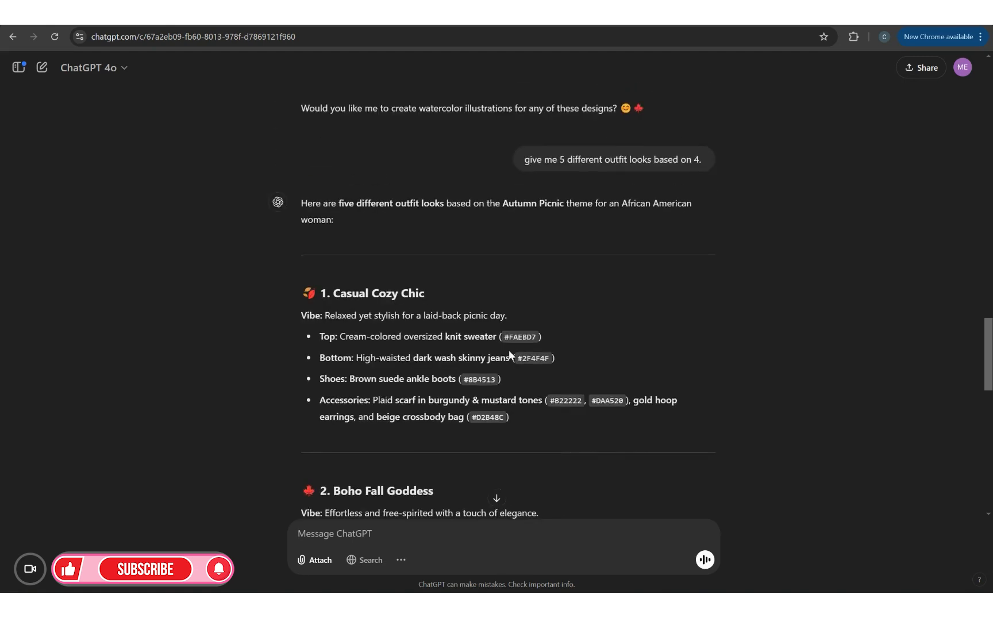
{"action": "scroll", "coordinate": [509, 352], "scroll_direction": "up", "scroll_amount": 1}
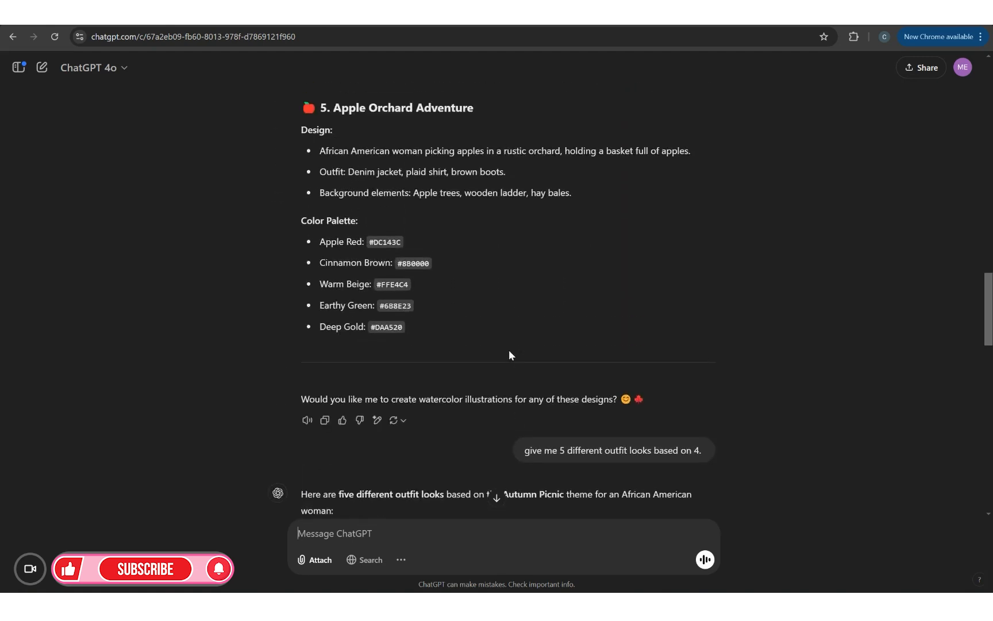
{"action": "scroll", "coordinate": [509, 354], "scroll_direction": "down", "scroll_amount": 3}
{"action": "scroll", "coordinate": [538, 372], "scroll_direction": "down", "scroll_amount": 1}
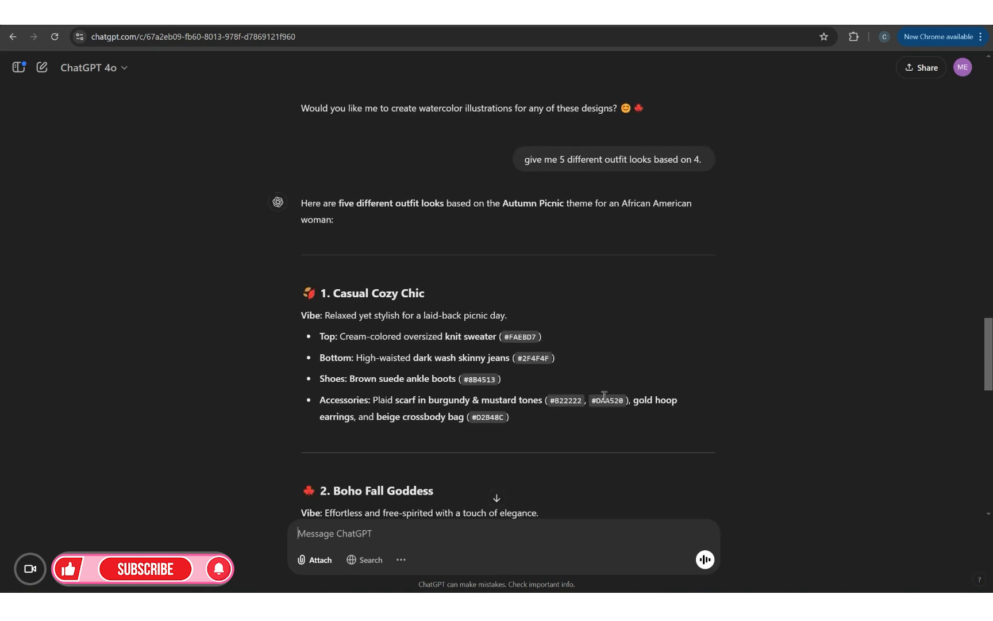
- Copy the Casual Cozy Chic outfit lines from "Top" through "Plaid scarf in burgundy & mustard tones"
{"action": "left_click_drag", "start_coordinate": [319, 338], "coordinate": [544, 400]}
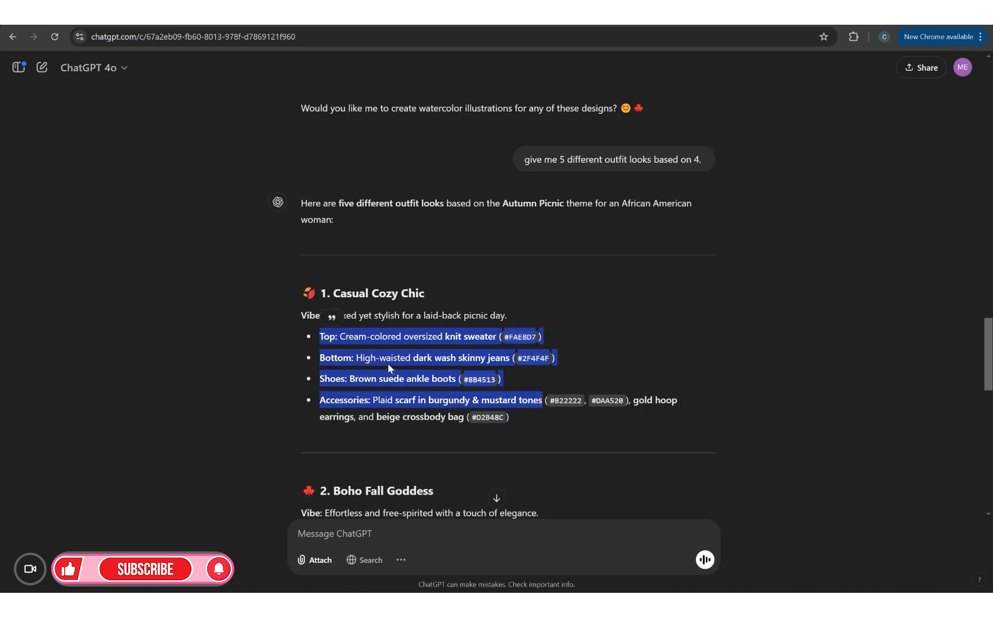
{"action": "right_click", "coordinate": [388, 369]}
{"action": "left_click", "coordinate": [419, 377]}
{"action": "left_click", "coordinate": [619, 331]}
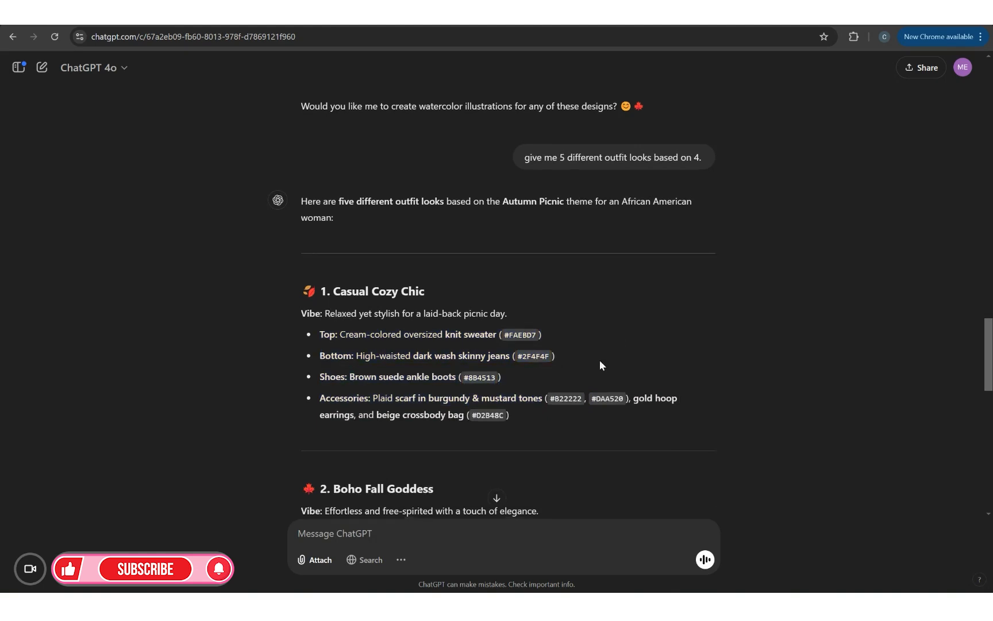
- Go to the Explore GPTs page in ChatGPT
{"action": "scroll", "coordinate": [588, 377], "scroll_direction": "down", "scroll_amount": 3}
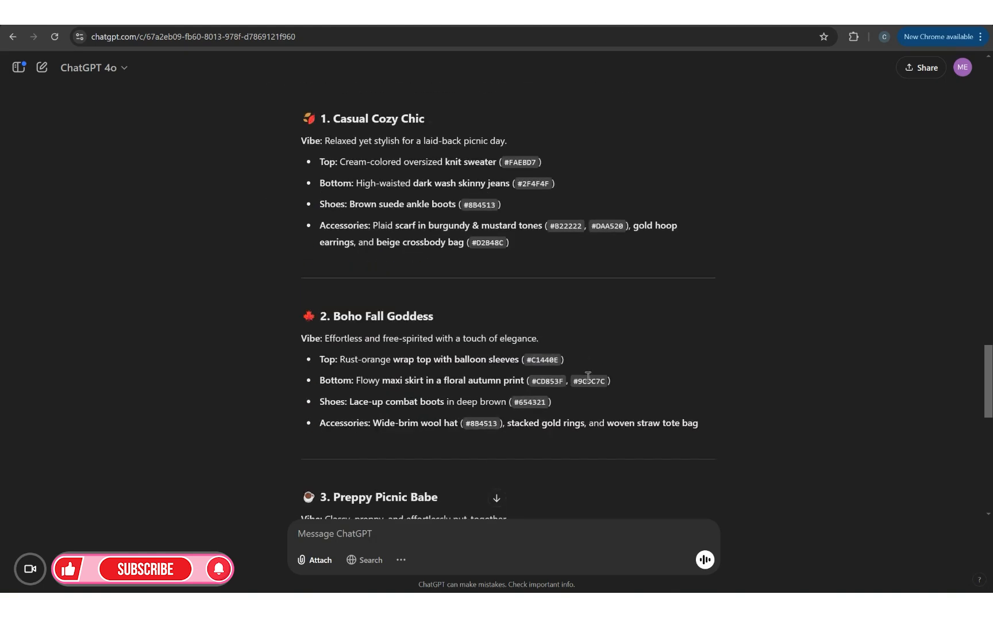
{"action": "scroll", "coordinate": [587, 375], "scroll_direction": "up", "scroll_amount": 8}
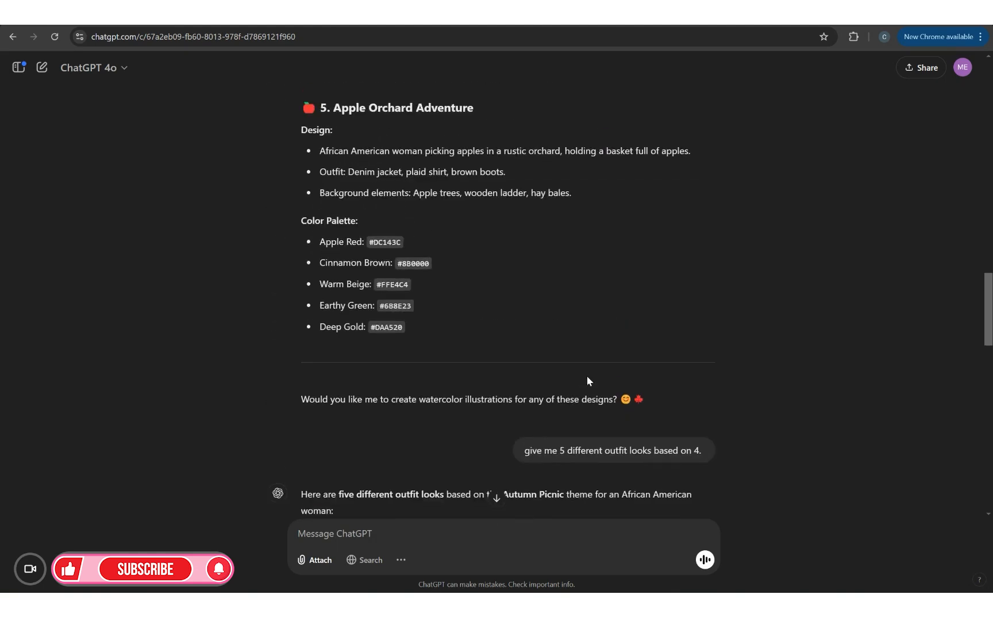
{"action": "scroll", "coordinate": [586, 375], "scroll_direction": "up", "scroll_amount": 2}
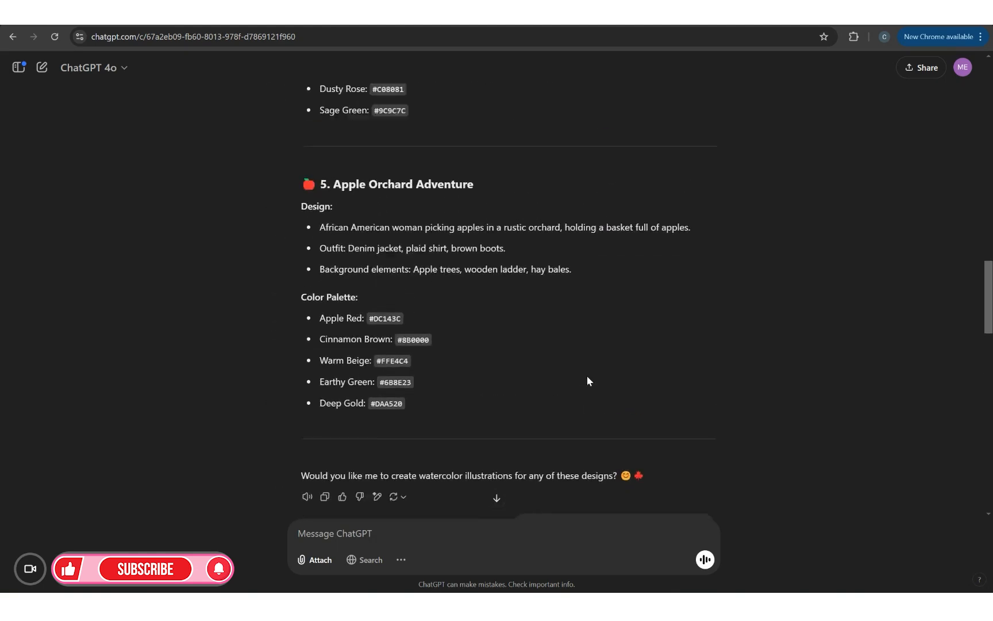
{"action": "left_click", "coordinate": [19, 67]}
{"action": "left_click", "coordinate": [67, 200]}
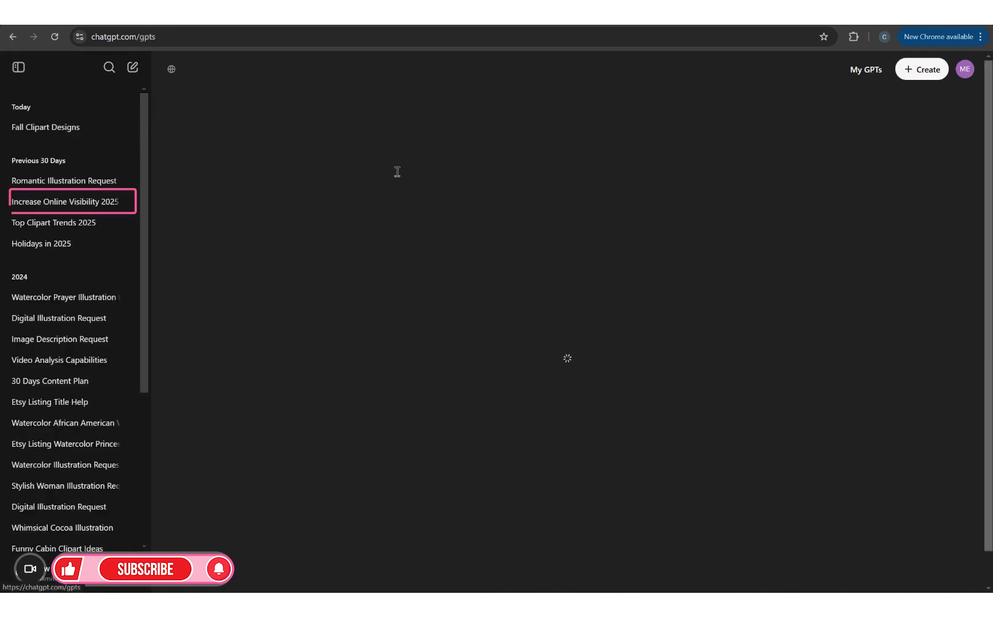
- Search the GPTs for "dall", open the DALL·E GPT by ChatGPT and collapse the sidebar
{"action": "left_click", "coordinate": [403, 182]}
{"action": "type", "text": "a"}
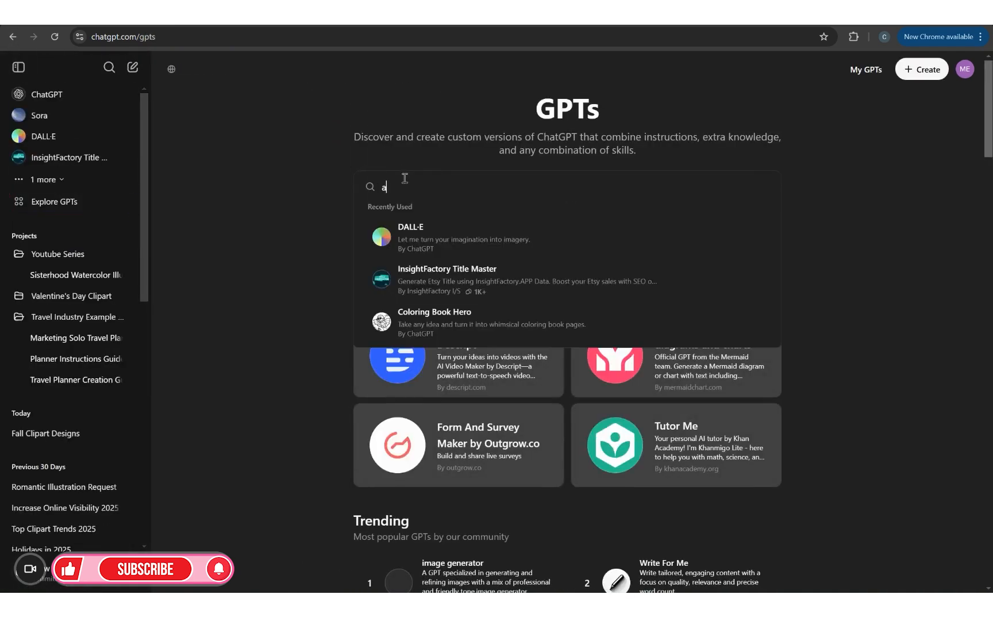
{"action": "key", "text": "BackSpace"}
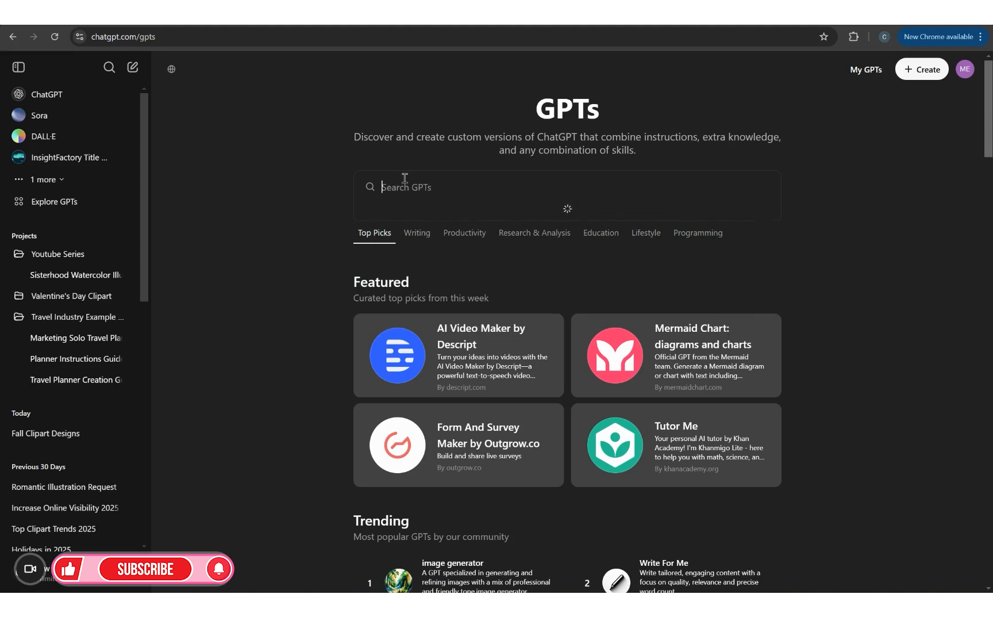
{"action": "type", "text": "dall"}
{"action": "key", "text": "BackSpace"}
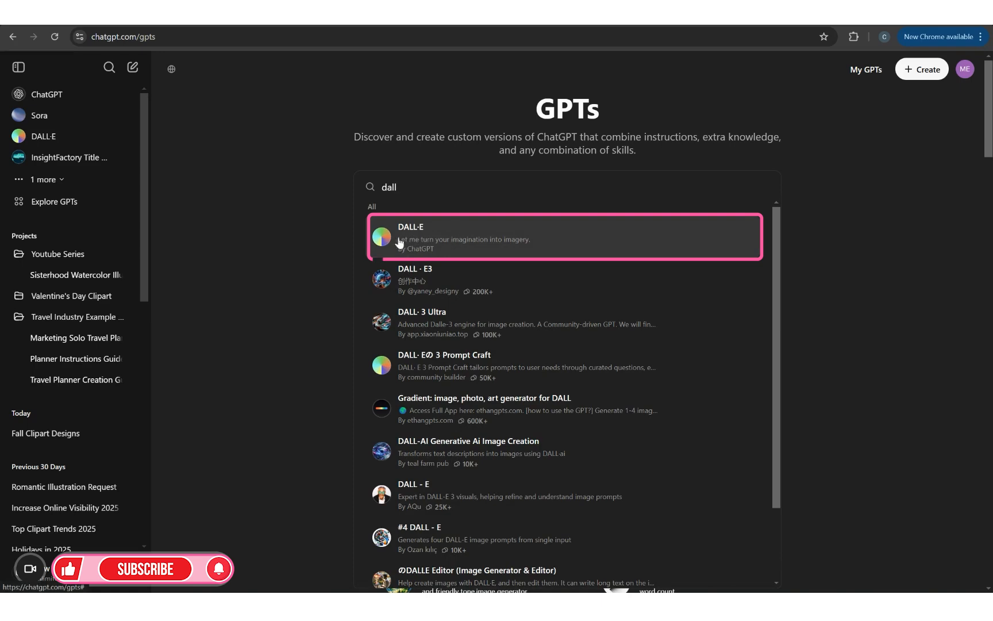
{"action": "left_click", "coordinate": [33, 137]}
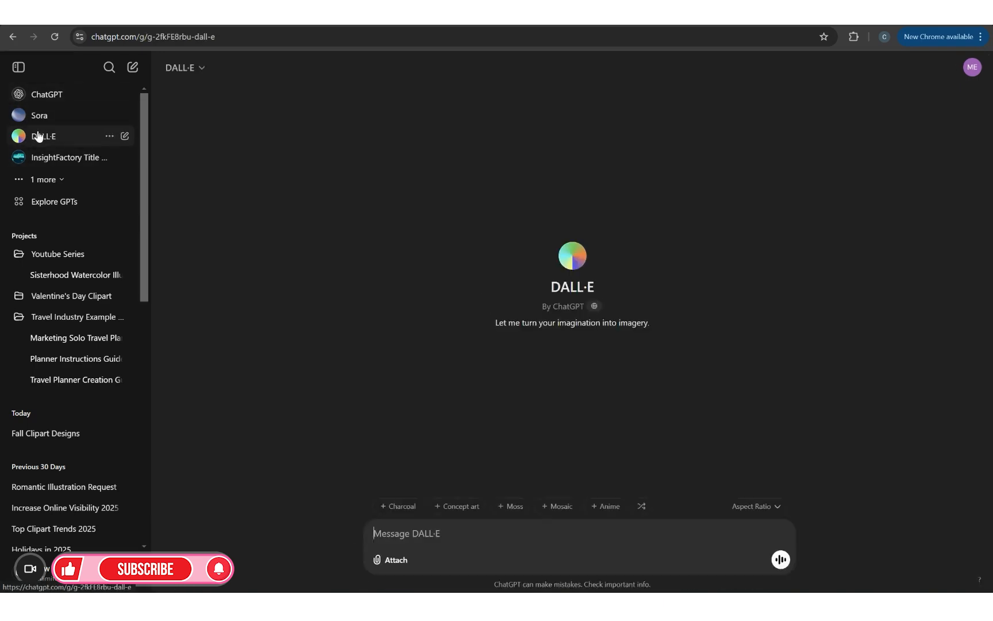
{"action": "left_click", "coordinate": [18, 67]}
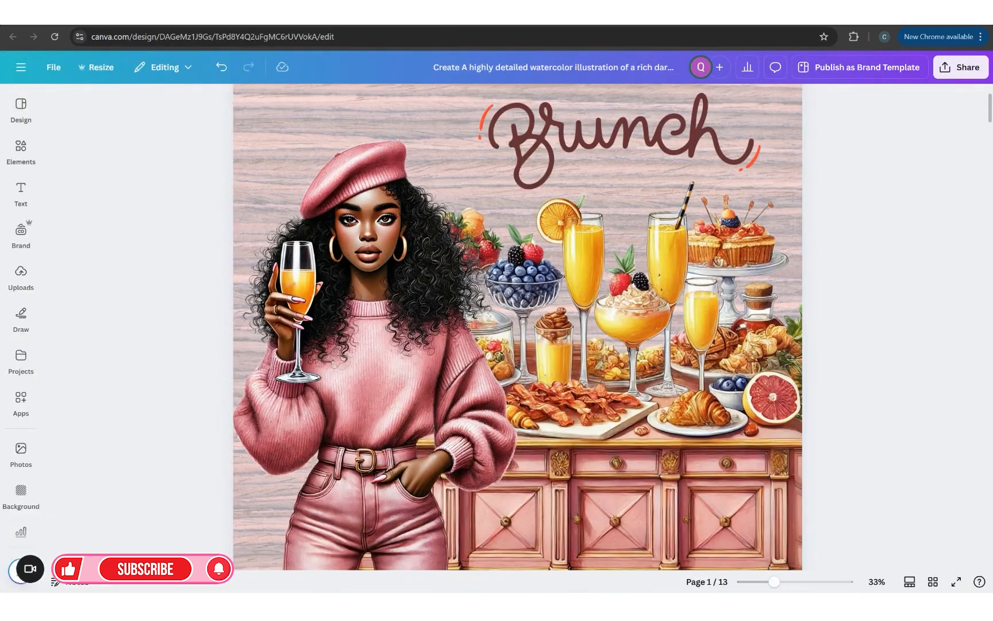
- In the Canva watercolor illustration design, add a blank page after page 10 and paste the copied outfit text onto it
{"action": "left_click", "coordinate": [933, 582]}
{"action": "double_click", "coordinate": [201, 313]}
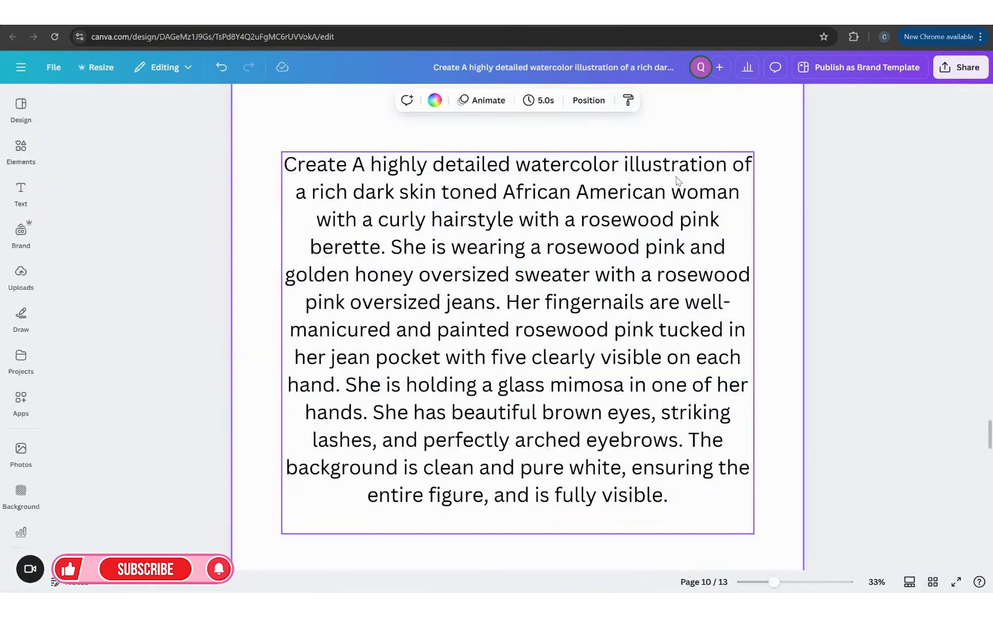
{"action": "left_click_drag", "start_coordinate": [774, 582], "coordinate": [756, 582]}
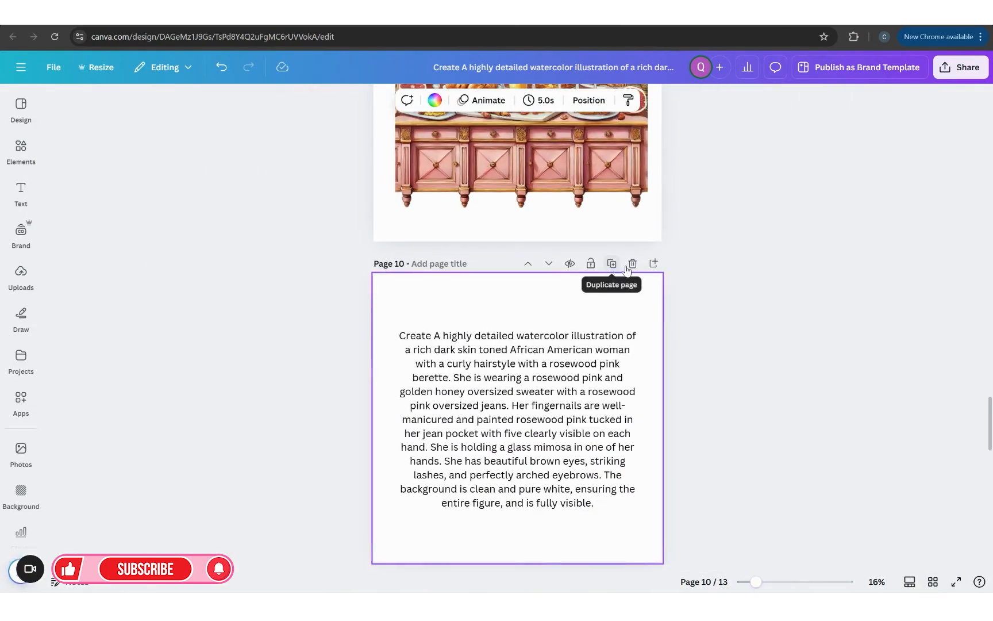
{"action": "left_click", "coordinate": [654, 263]}
{"action": "right_click", "coordinate": [503, 344]}
{"action": "left_click", "coordinate": [546, 401]}
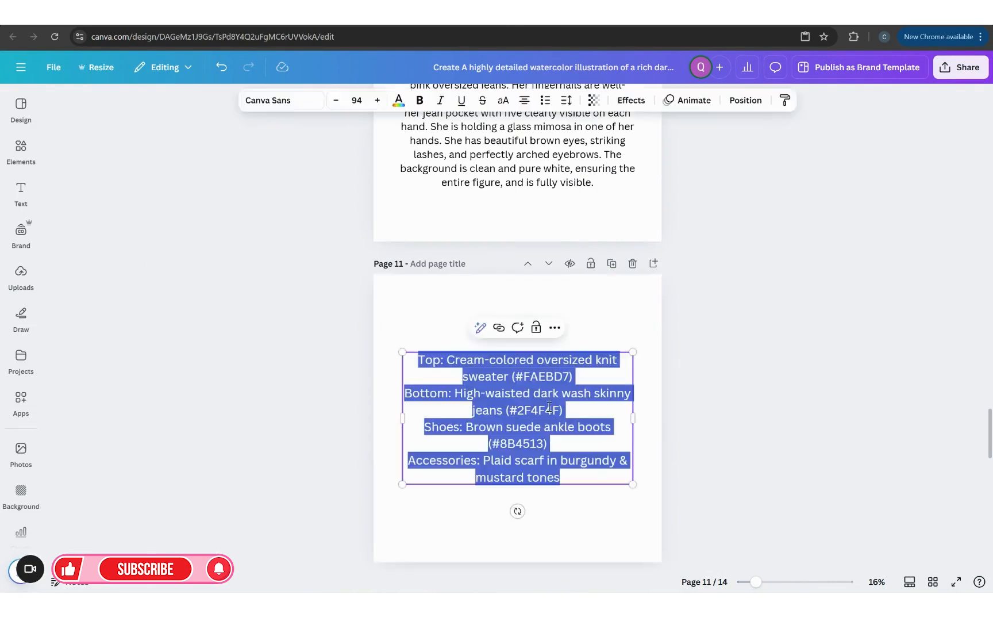
- Scale the pasted outfit text on page 11 up to about size 97.1
{"action": "left_click", "coordinate": [655, 491]}
{"action": "left_click", "coordinate": [520, 415]}
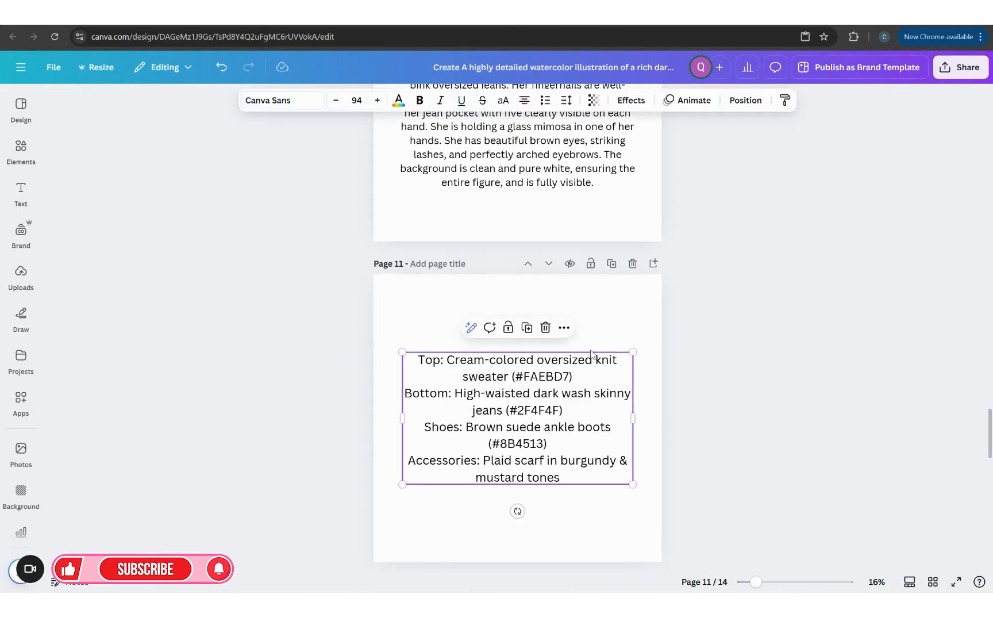
{"action": "left_click_drag", "start_coordinate": [630, 352], "coordinate": [640, 347]}
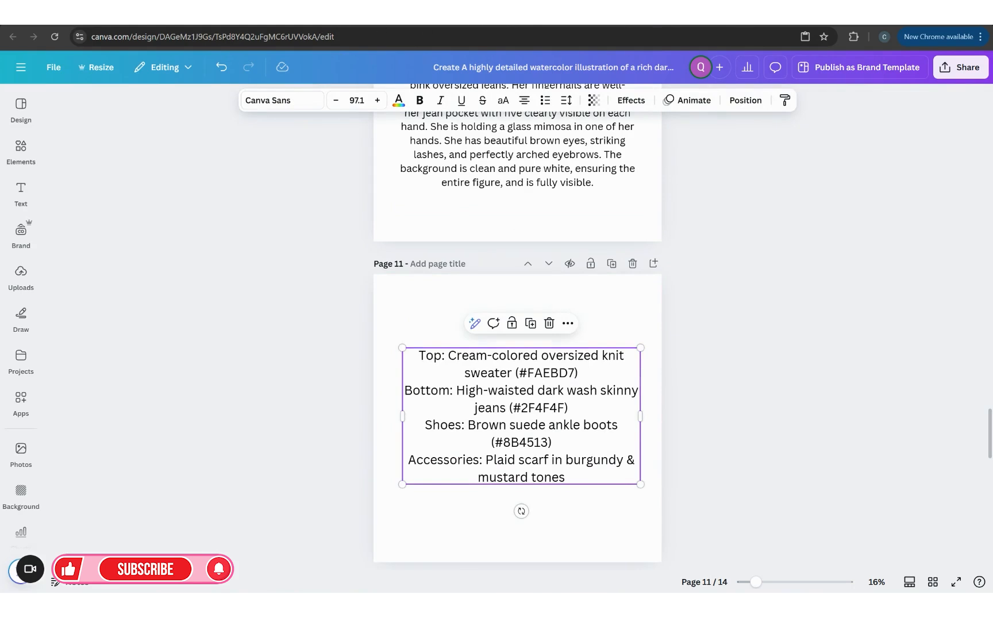
- Switch to the mood board design and check the Autumn Picnic color palette text on page 2
{"action": "left_click", "coordinate": [471, 25]}
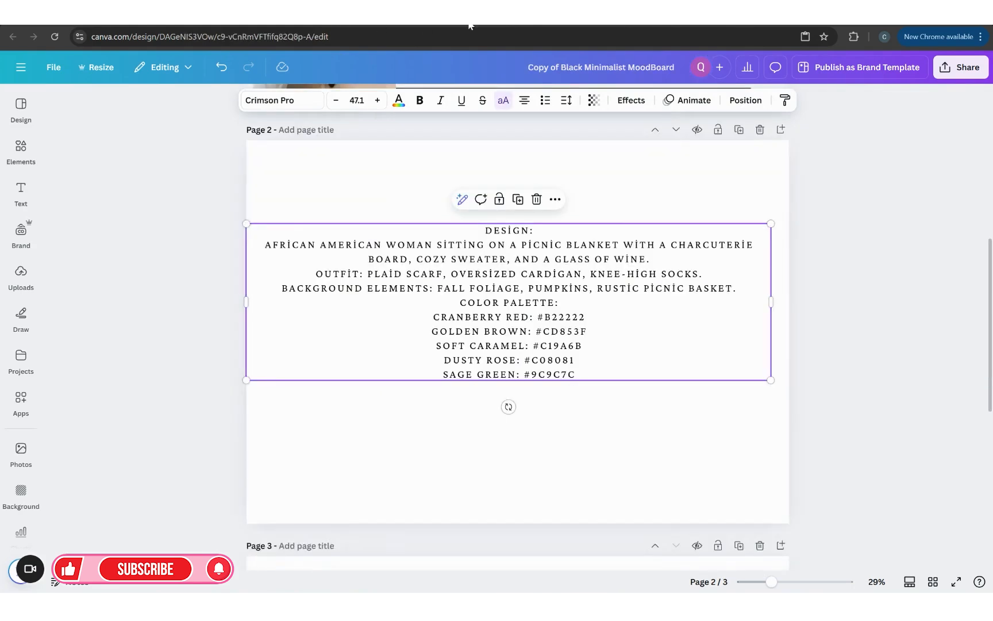
{"action": "left_click", "coordinate": [585, 347]}
{"action": "left_click", "coordinate": [595, 332]}
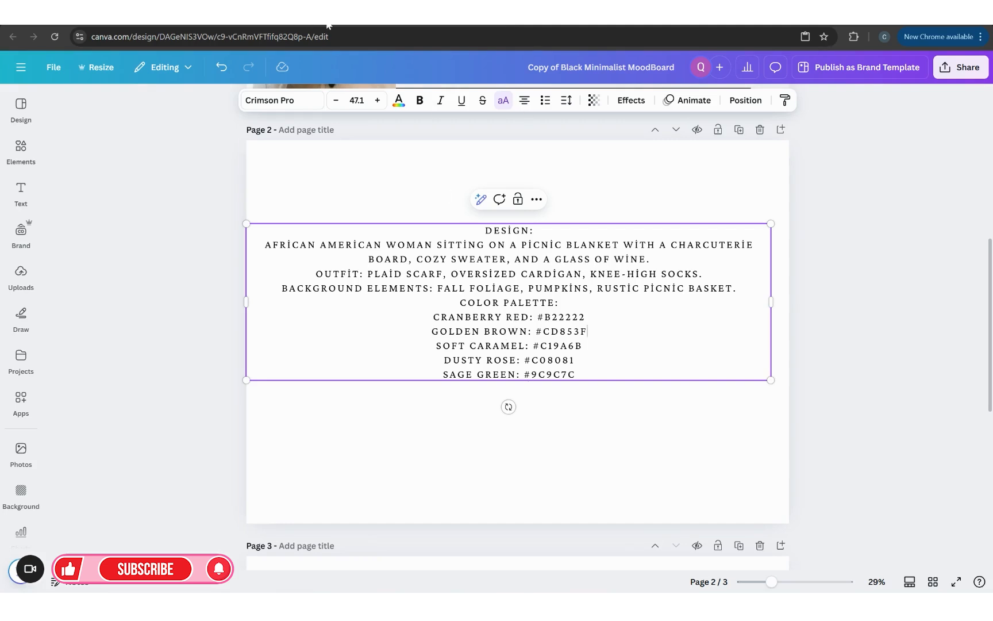
- Return to the watercolor illustration design and copy the whole prompt text on page 10
{"action": "left_click", "coordinate": [577, 25]}
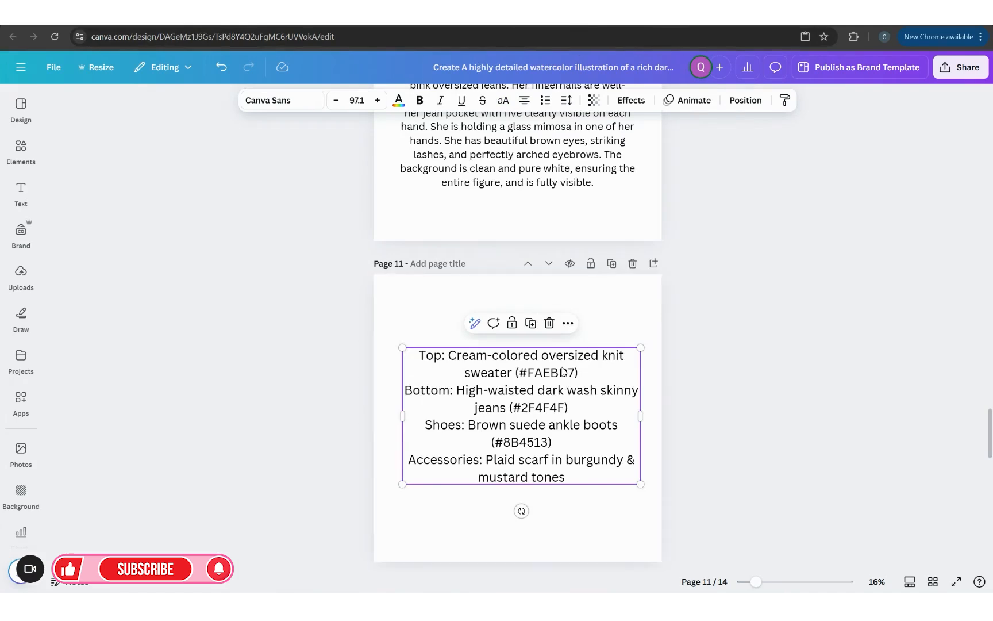
{"action": "left_click", "coordinate": [709, 317]}
{"action": "scroll", "coordinate": [500, 345], "scroll_direction": "up", "scroll_amount": 7}
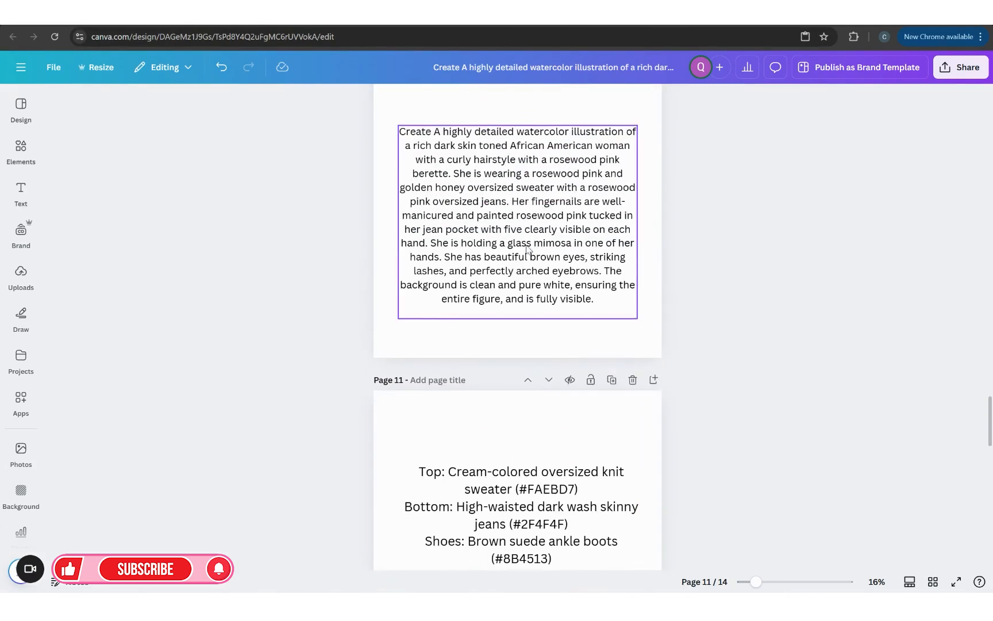
{"action": "scroll", "coordinate": [536, 263], "scroll_direction": "down", "scroll_amount": 3}
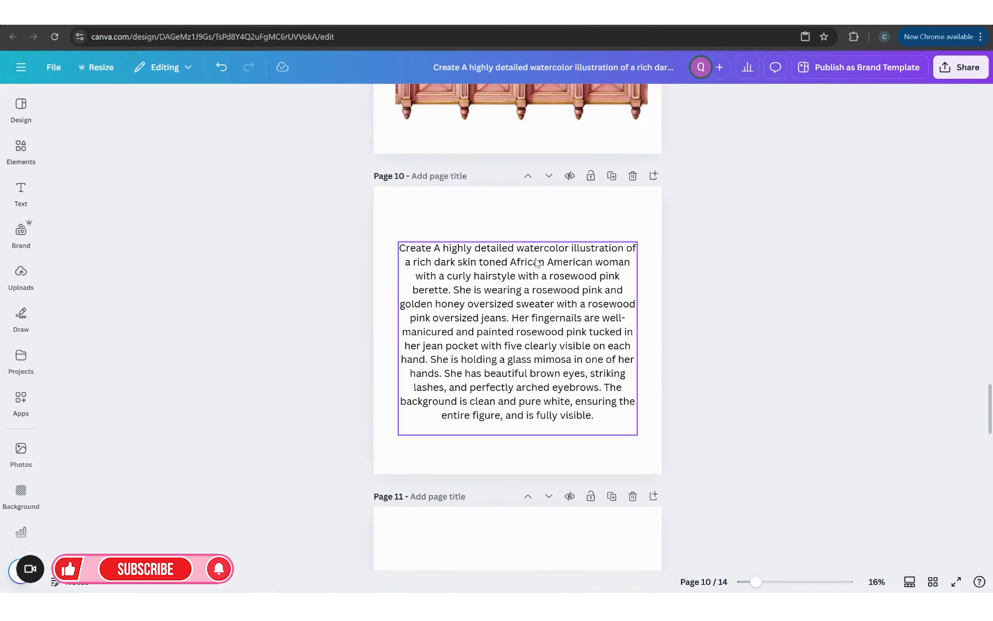
{"action": "left_click", "coordinate": [516, 320]}
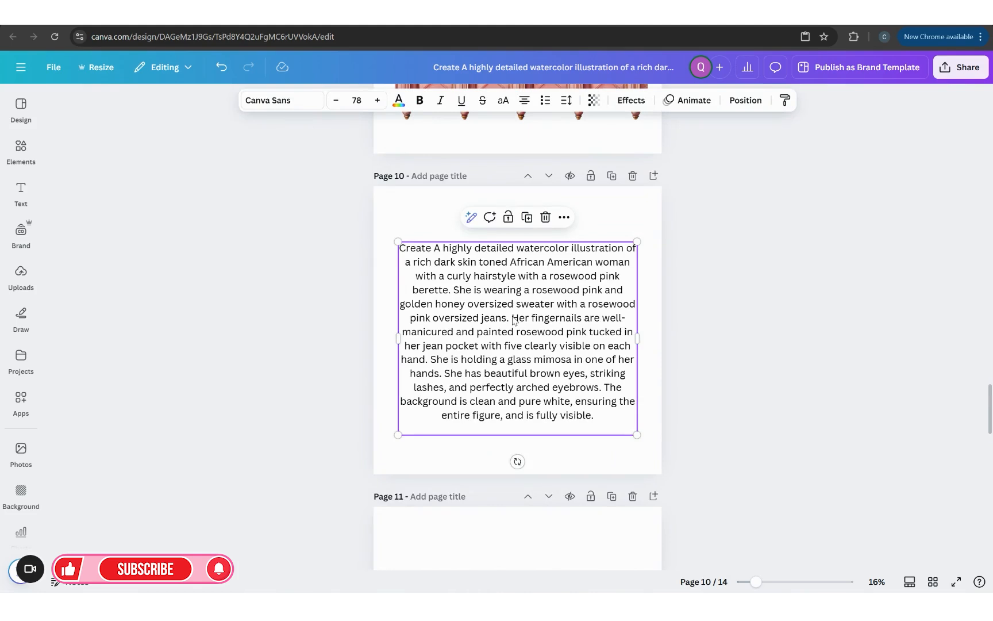
{"action": "double_click", "coordinate": [476, 289]}
{"action": "left_click_drag", "start_coordinate": [385, 248], "coordinate": [591, 385]}
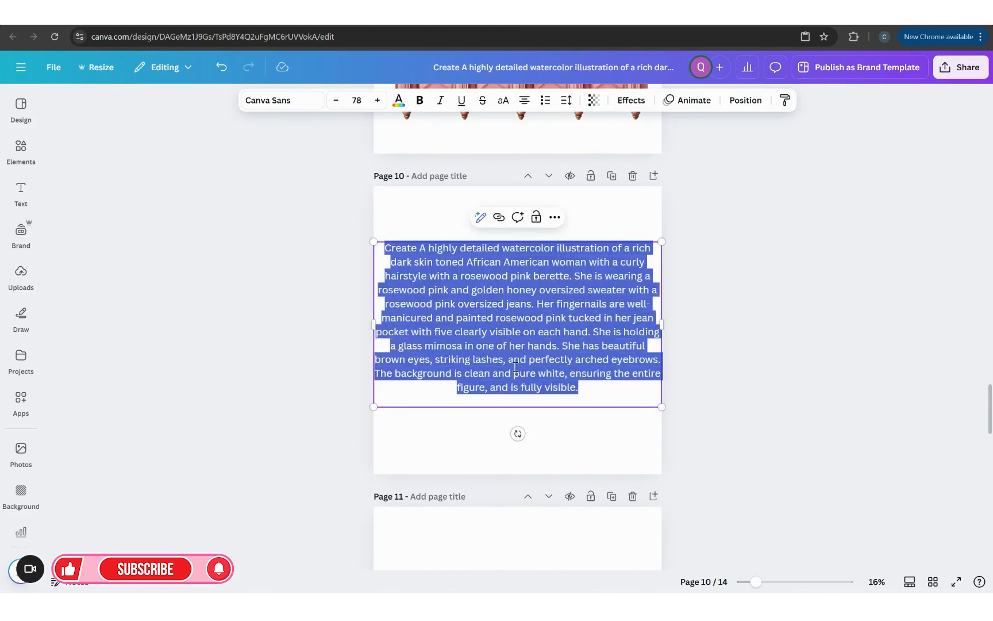
{"action": "right_click", "coordinate": [515, 367]}
{"action": "left_click", "coordinate": [533, 131]}
- Switch to the DALL·E GPT and paste the copied watercolor illustration prompt into the message field
{"action": "left_click", "coordinate": [151, 16]}
{"action": "left_click", "coordinate": [488, 529]}
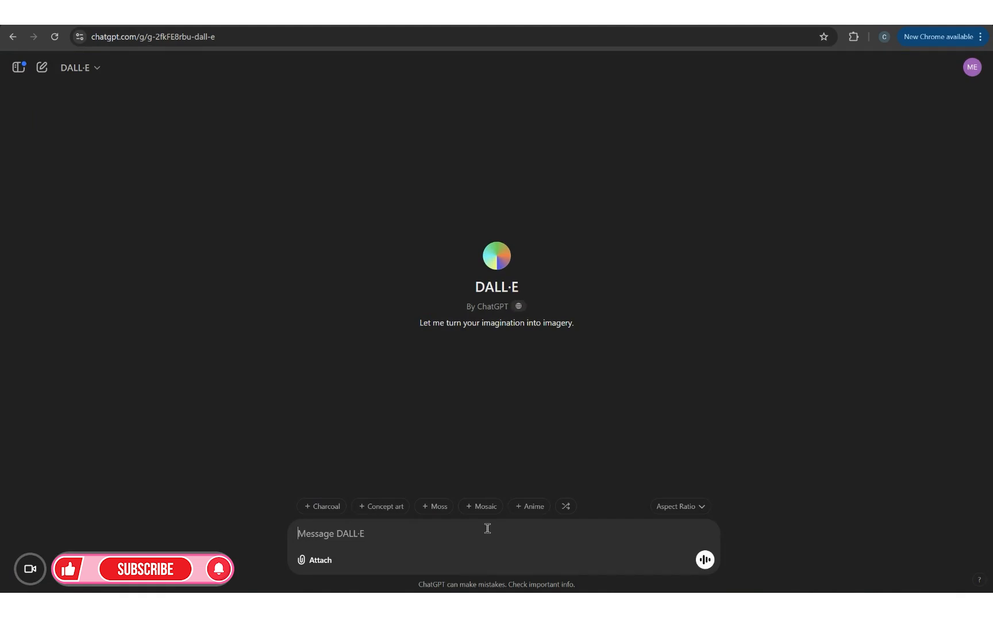
{"action": "key", "text": "ctrl+v"}
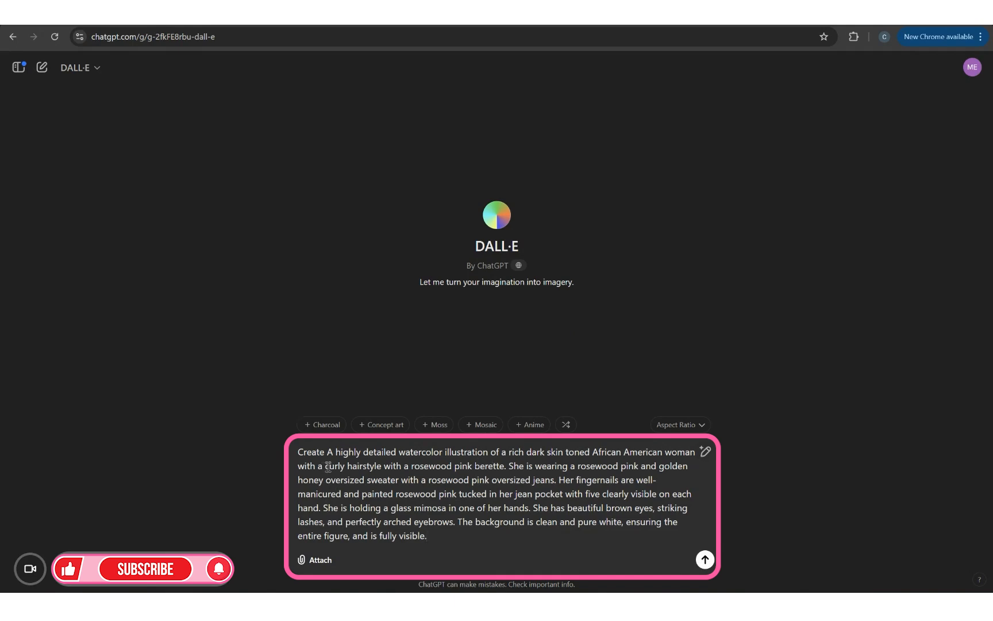
- Replace the word "hairstyle" with "ponytail" in the pasted prompt's description of the woman's curly hair
{"action": "left_click_drag", "start_coordinate": [352, 466], "coordinate": [391, 466]}
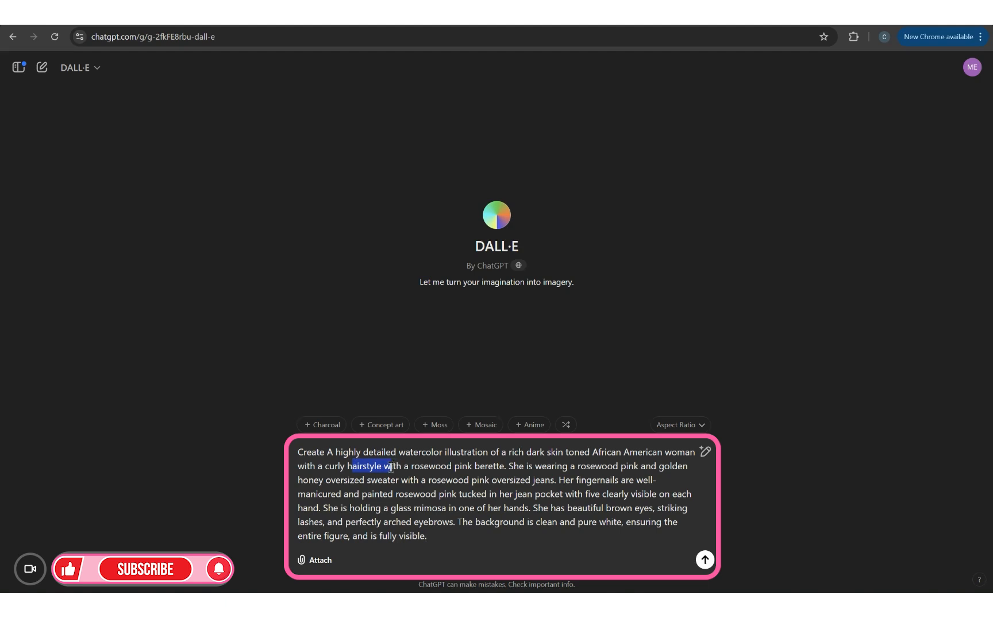
{"action": "key", "text": "BackSpace"}
{"action": "key", "text": "BackSpace"}
{"action": "type", "text": "po"}
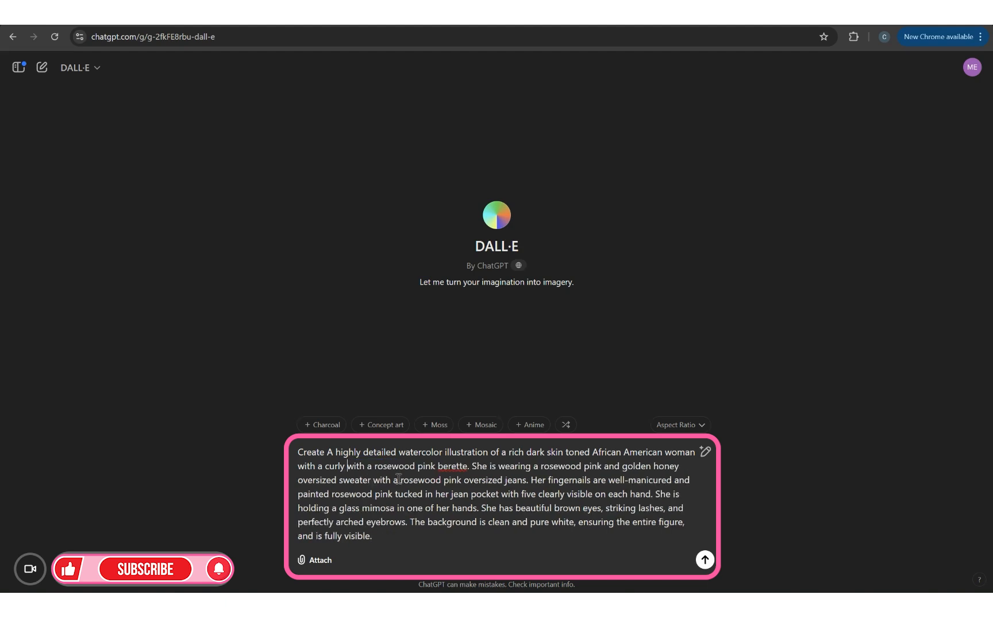
{"action": "type", "text": "nytail"}
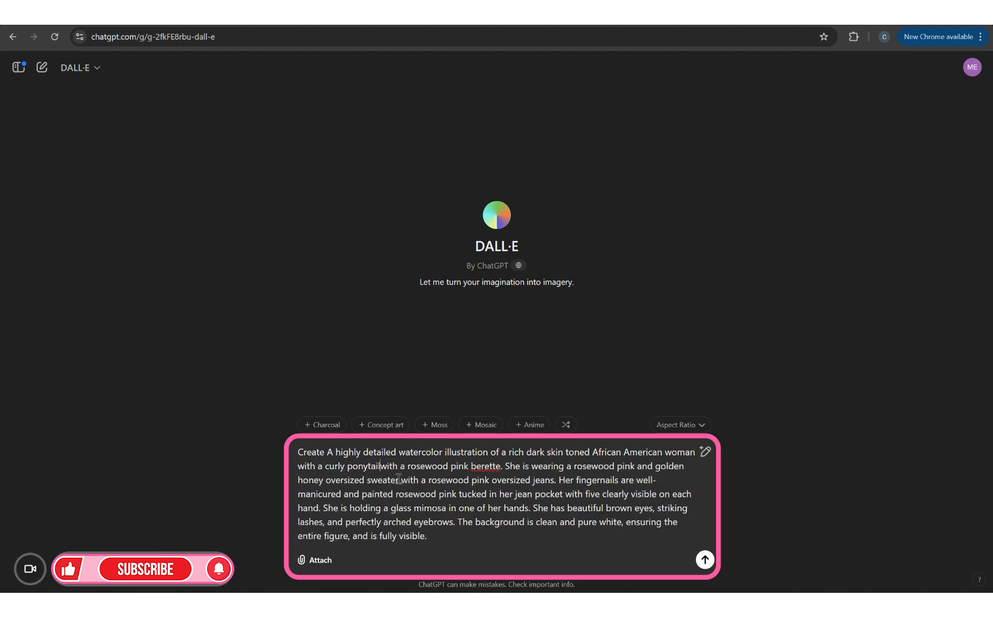
- Change the berette's color in the prompt from rosewood pink to "cranberry red"
{"action": "left_click_drag", "start_coordinate": [410, 467], "coordinate": [470, 464]}
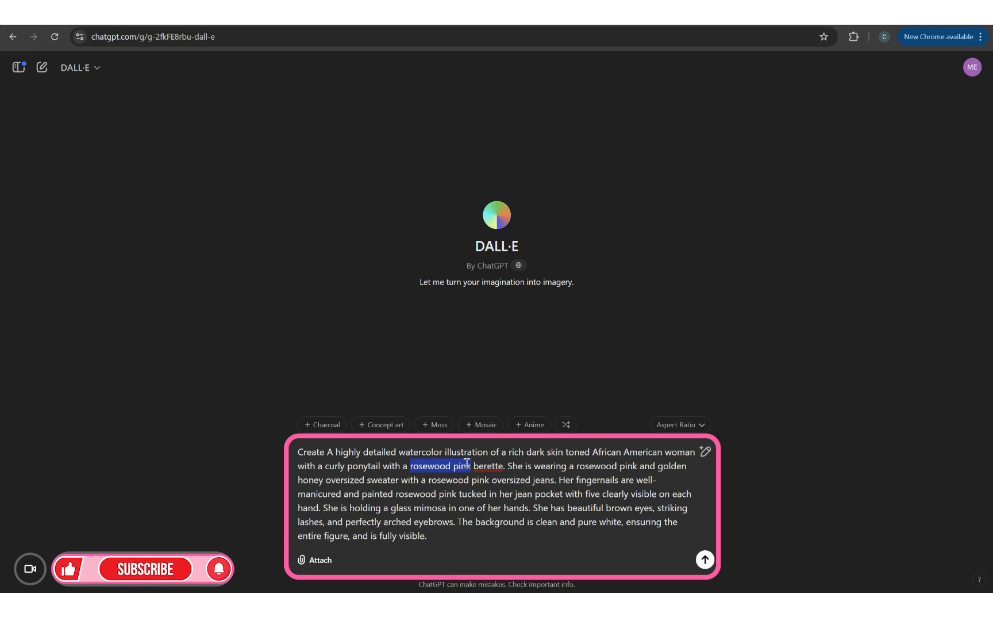
{"action": "type", "text": "cranberry r"}
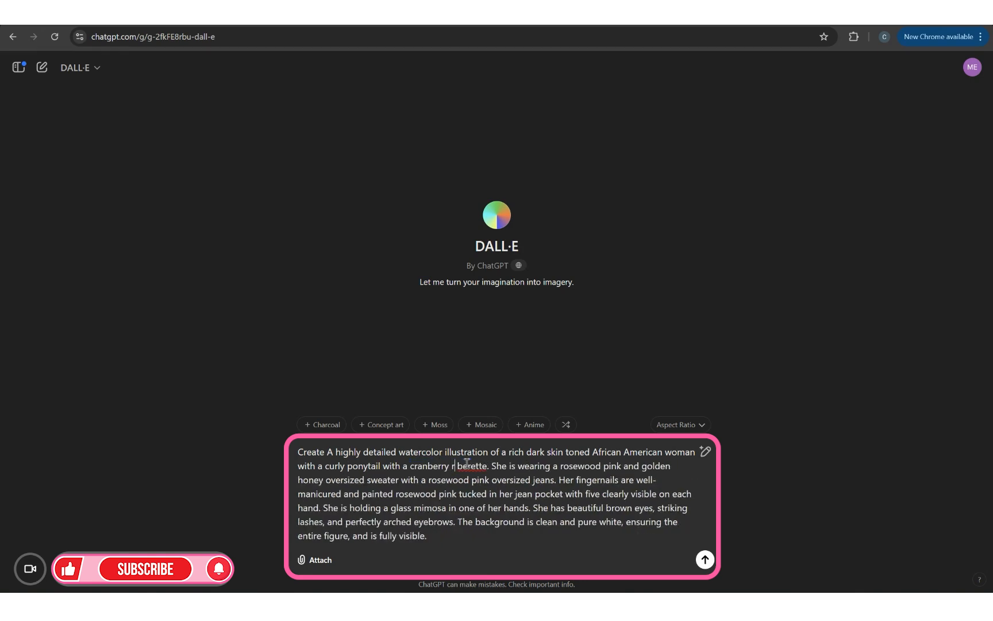
{"action": "type", "text": "ed"}
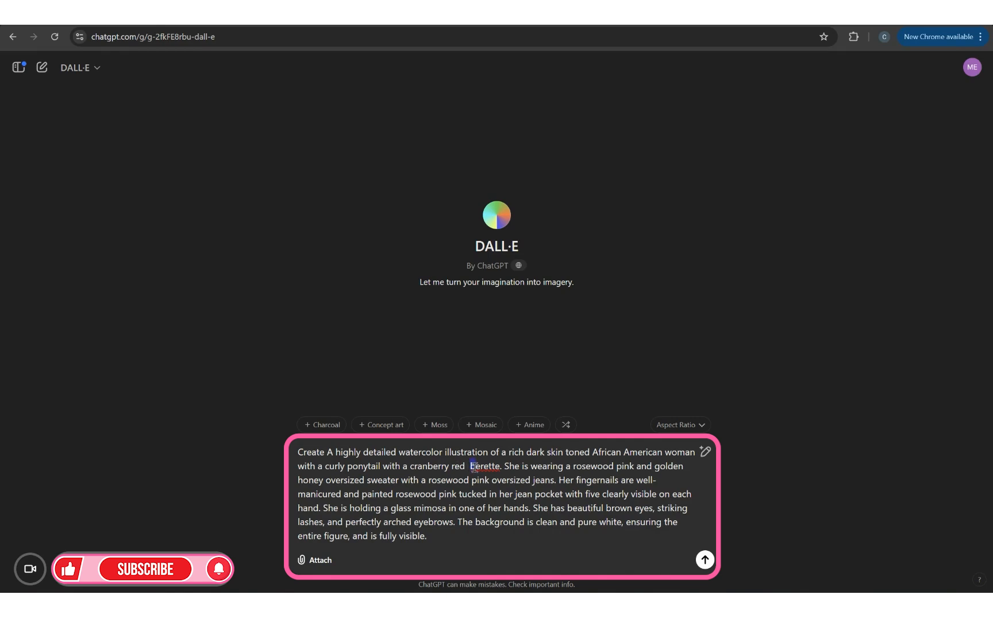
- Insert "cranberry red" before "ponytail" in the prompt's hair description
{"action": "left_click", "coordinate": [454, 466]}
{"action": "type", "text": "bu"}
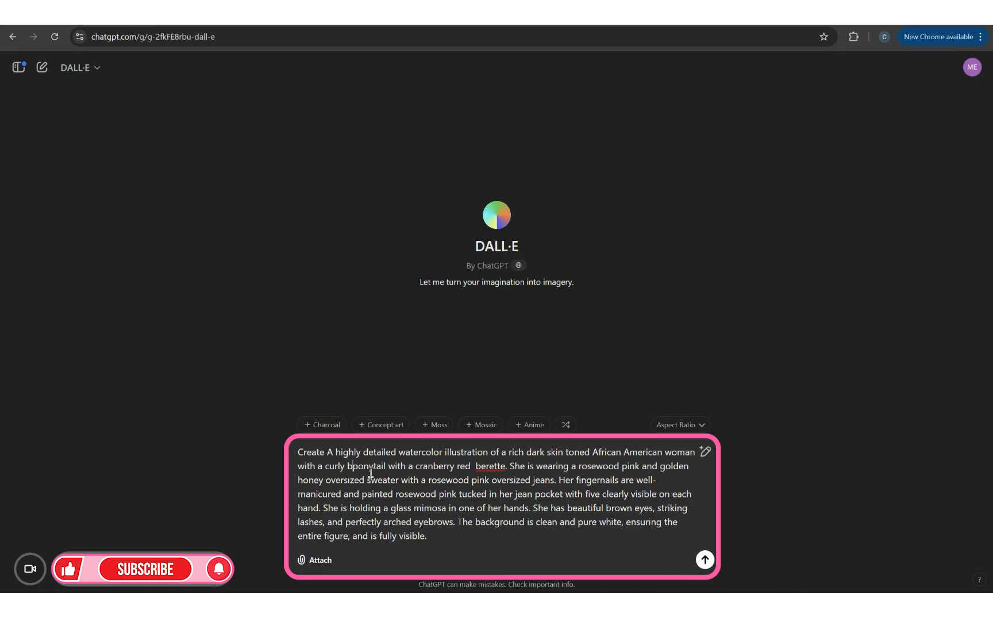
{"action": "key", "text": "BackSpace"}
{"action": "key", "text": "BackSpace"}
{"action": "type", "text": "crand"}
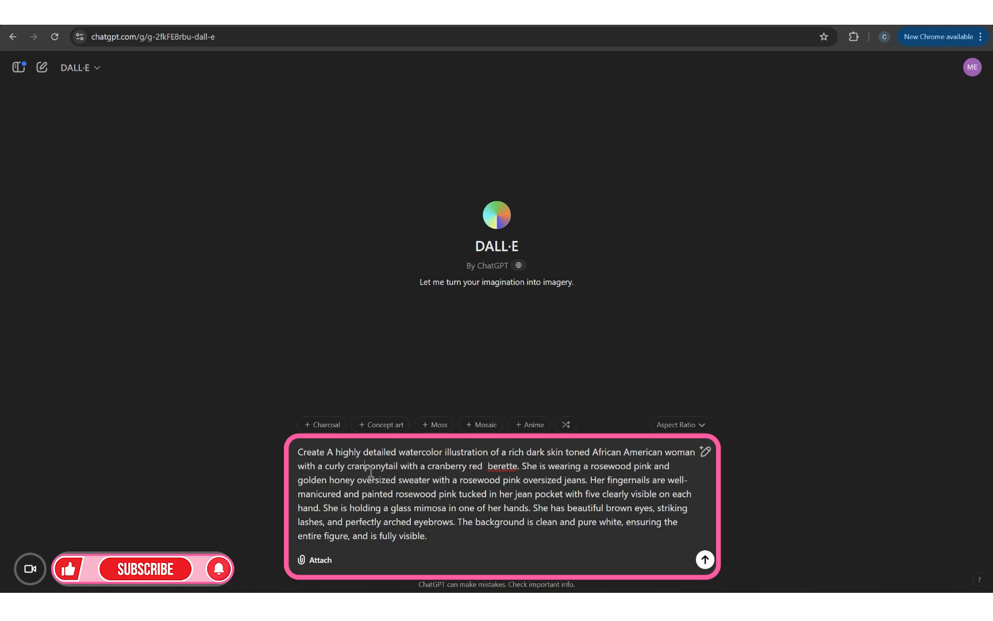
{"action": "key", "text": "BackSpace"}
{"action": "type", "text": "berry re"}
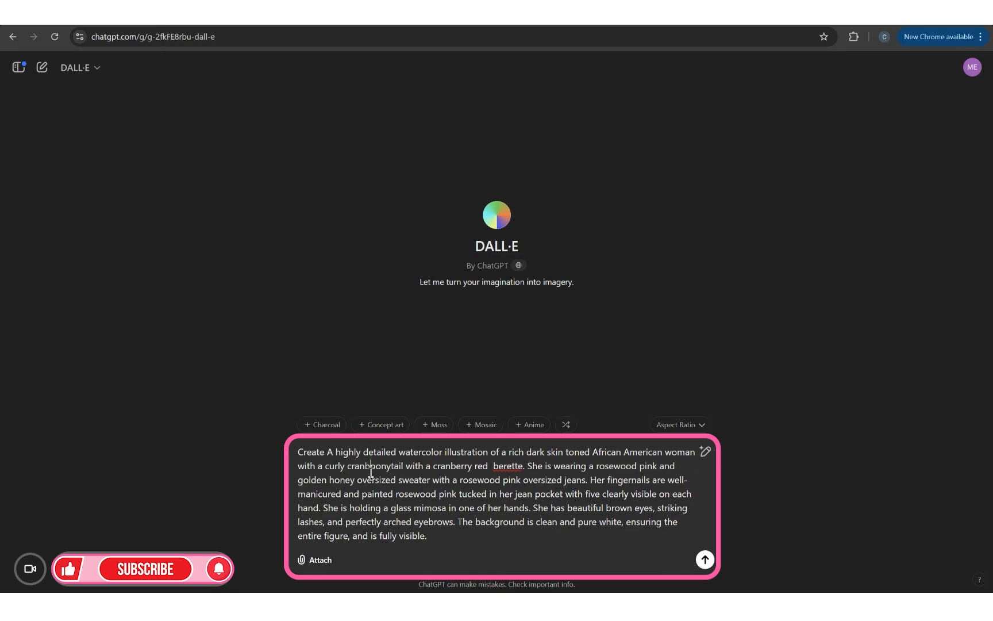
{"action": "type", "text": "d"}
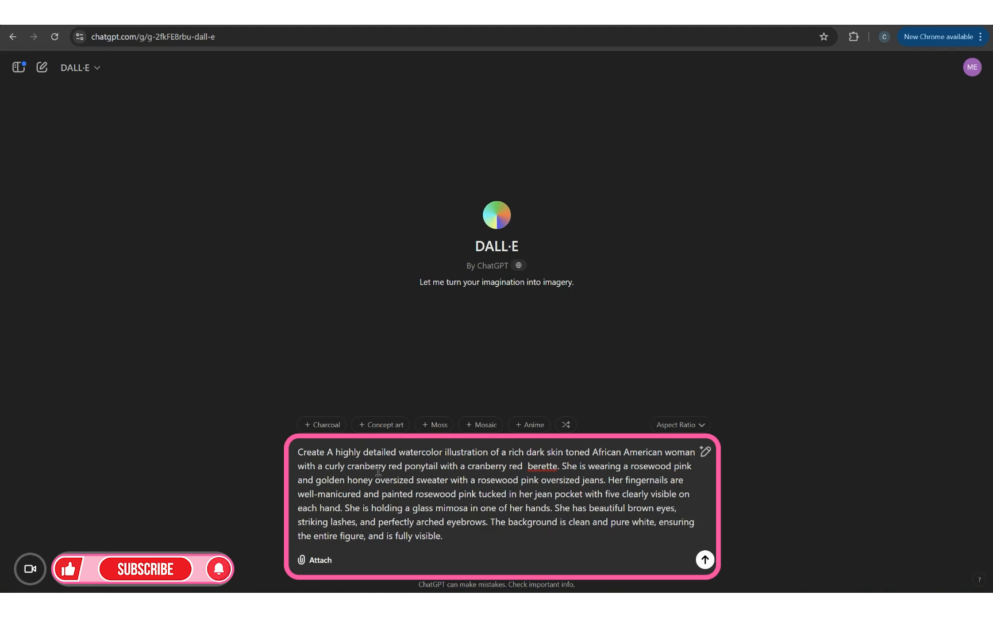
- Remove the berette phrase and end the hair sentence with "ponytail hairstyle.", keeping "She is wearing" as the start of the following sentence
{"action": "left_click_drag", "start_coordinate": [440, 465], "coordinate": [520, 462]}
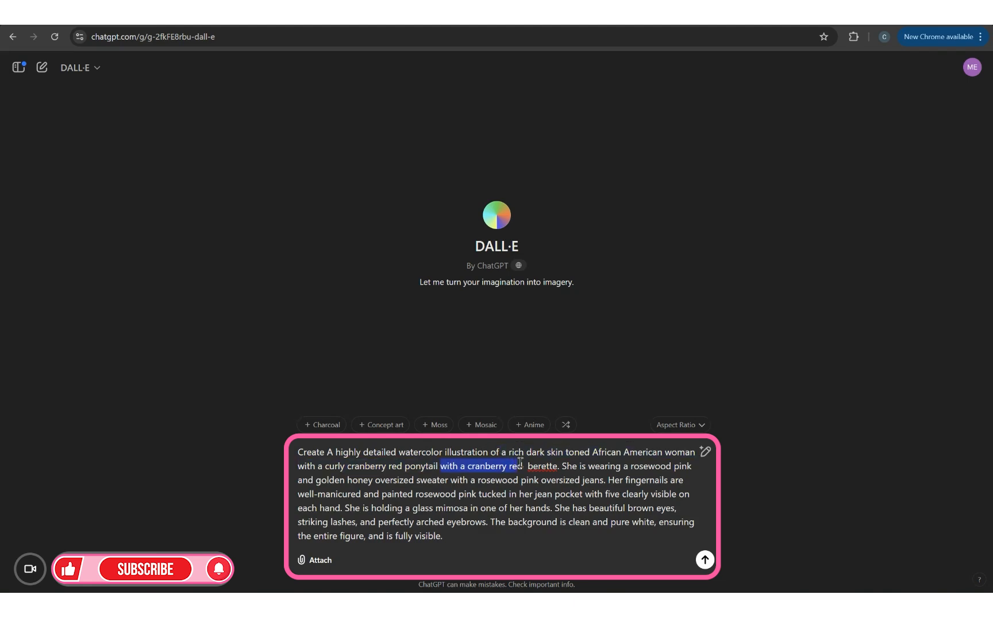
{"action": "key", "text": "BackSpace"}
{"action": "type", "text": "hairt"}
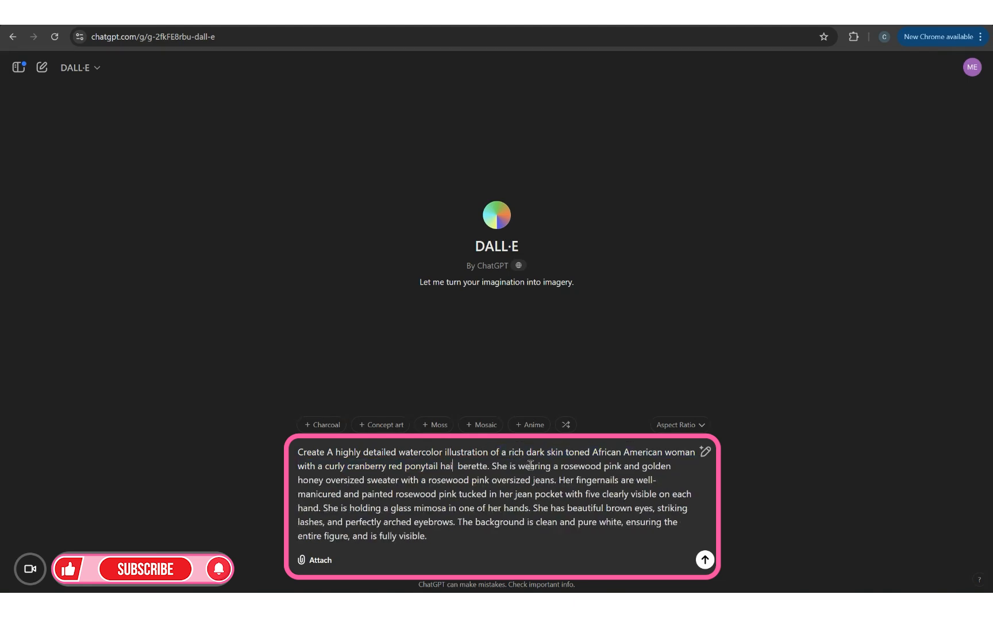
{"action": "key", "text": "BackSpace"}
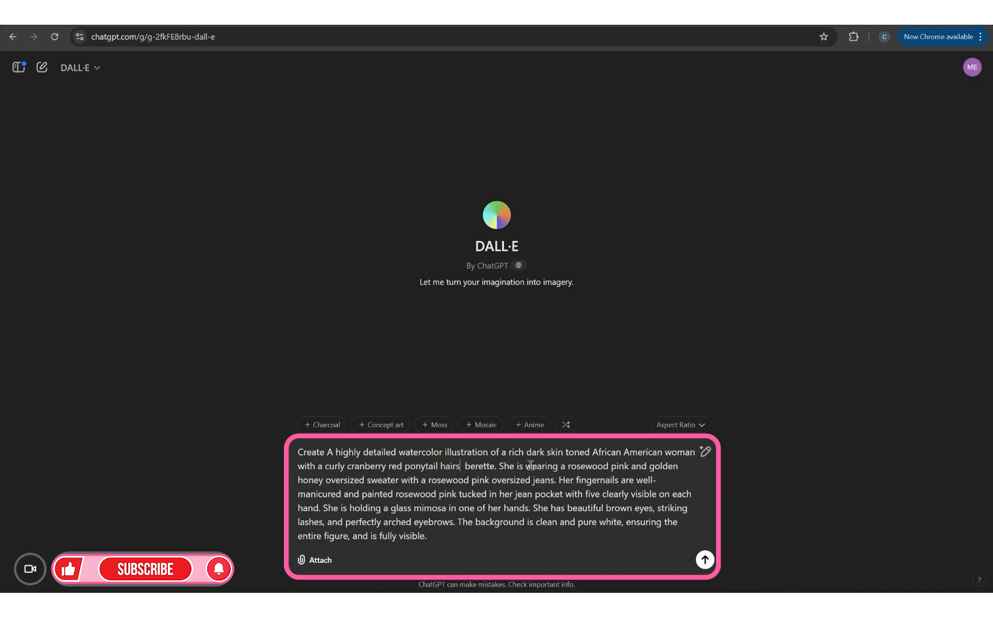
{"action": "type", "text": "style."}
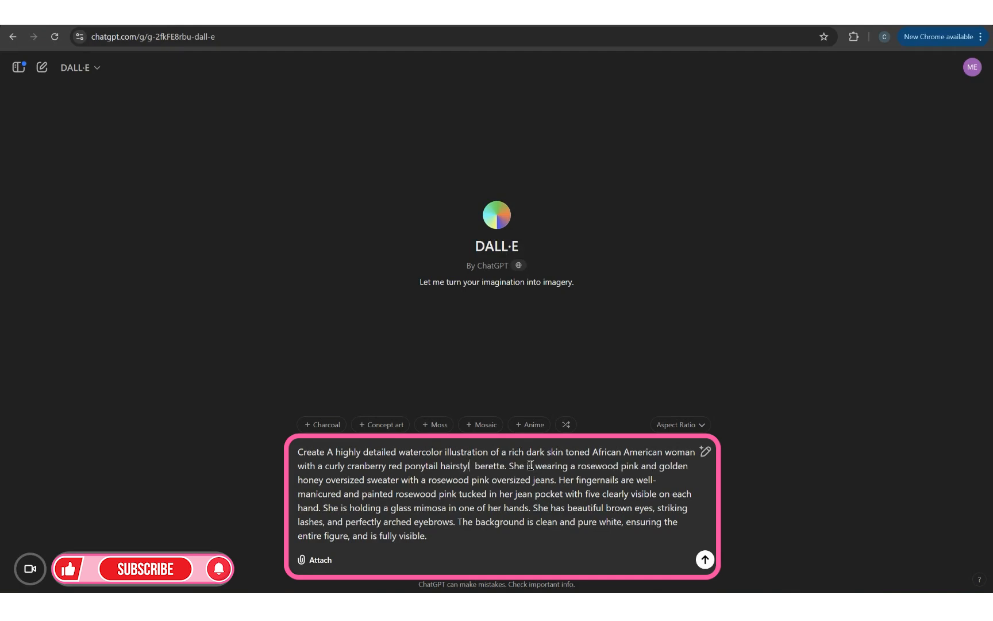
{"action": "left_click_drag", "start_coordinate": [521, 467], "coordinate": [483, 466]}
{"action": "key", "text": "BackSpace"}
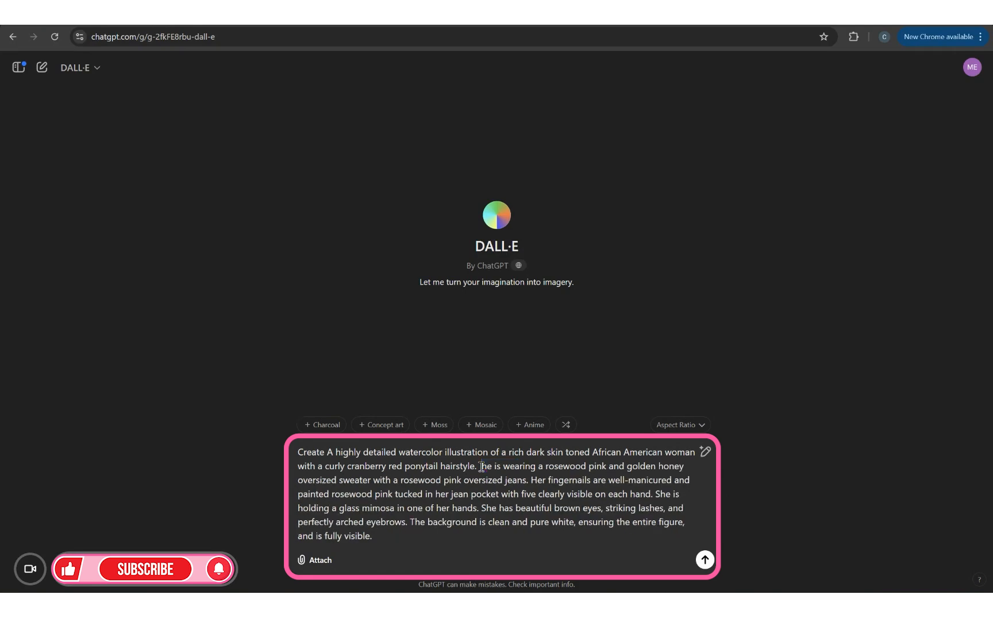
{"action": "type", "text": "S"}
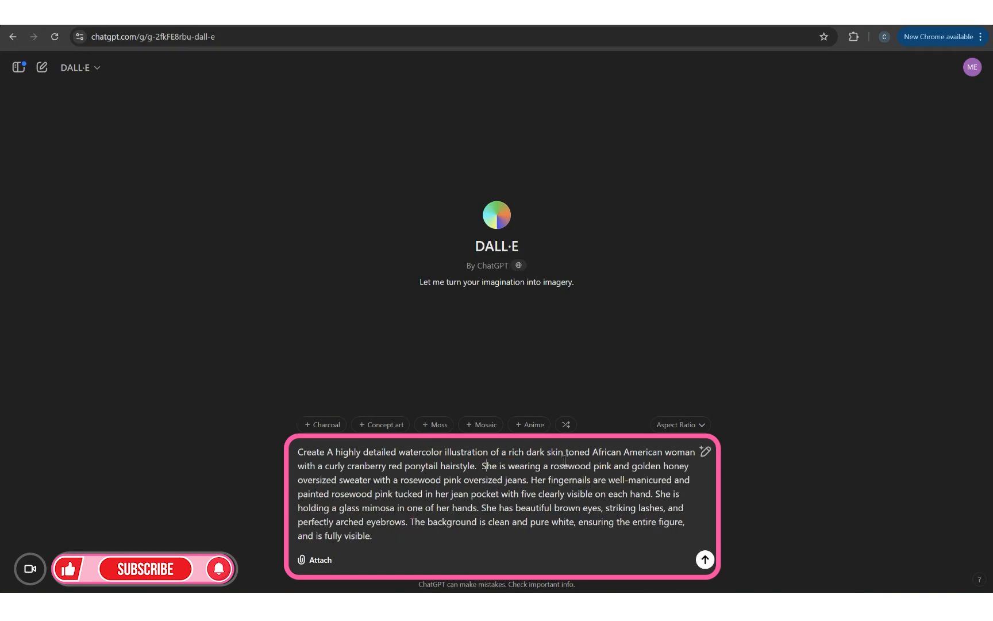
- Replace "a rosewood pink" with "cranberry red" in the prompt's sweater description
{"action": "left_click_drag", "start_coordinate": [552, 465], "coordinate": [609, 461]}
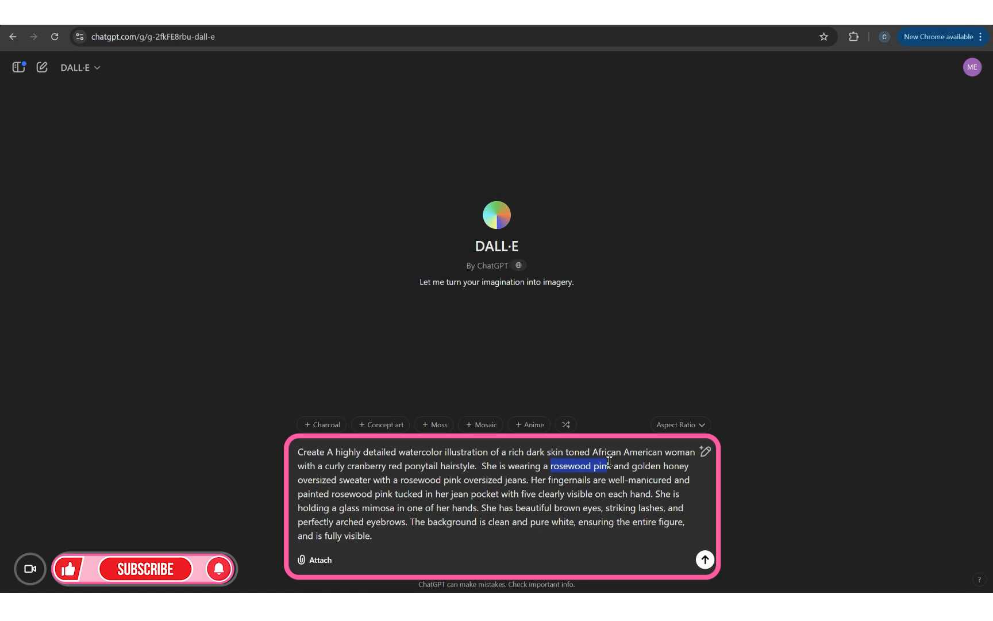
{"action": "key", "text": "BackSpace"}
{"action": "key", "text": "BackSpace"}
{"action": "key", "text": "BackSpace"}
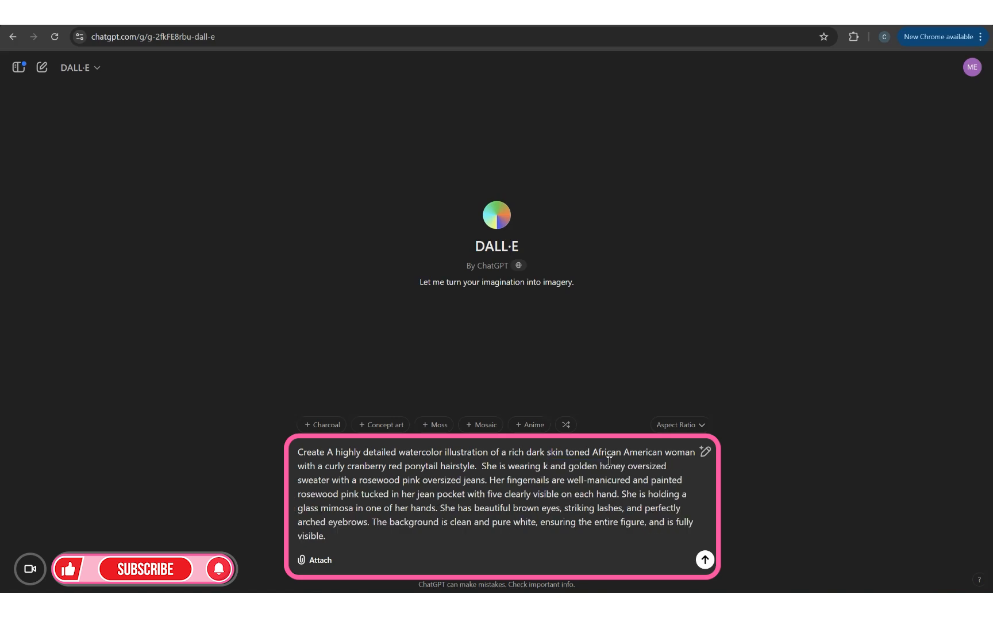
{"action": "key", "text": "BackSpace"}
{"action": "type", "text": "cra"}
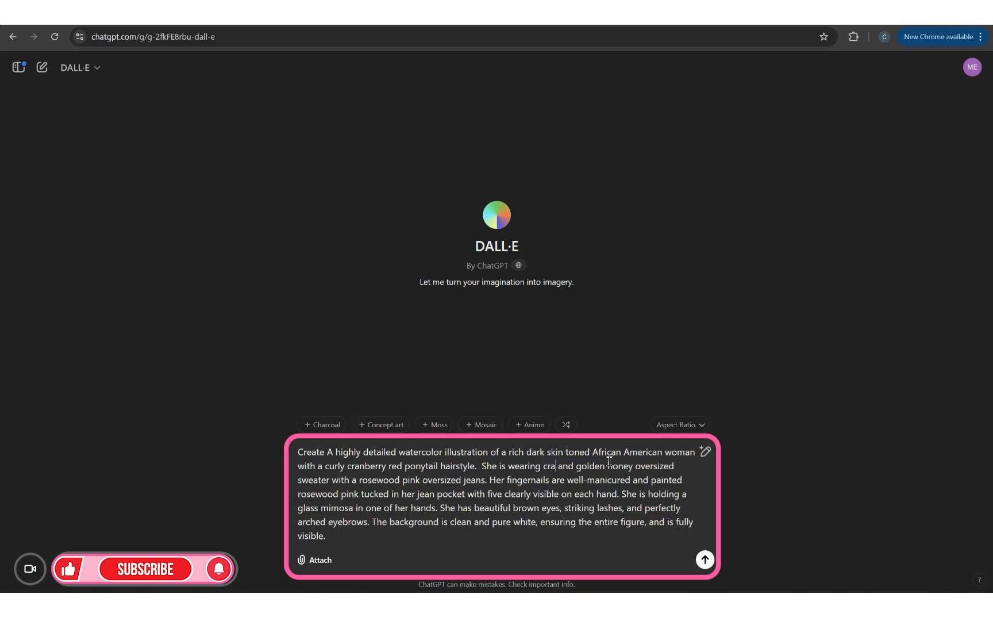
{"action": "type", "text": "nberry r"}
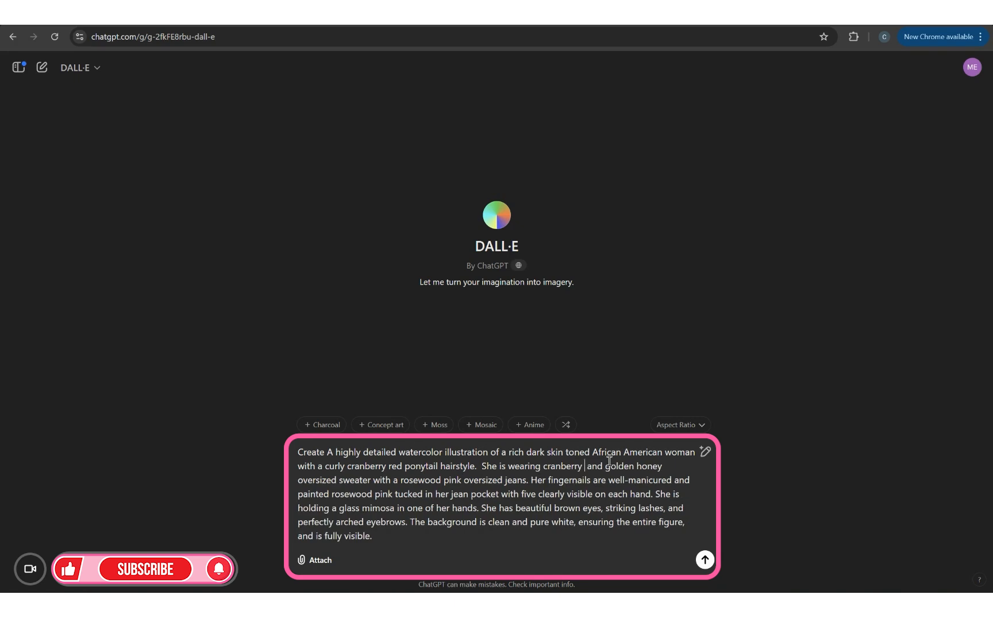
{"action": "type", "text": "ed"}
- Change the sweater's second color from golden honey to brown, so the phrase reads "cranberry red and brown oversized sweater"
{"action": "left_click_drag", "start_coordinate": [606, 466], "coordinate": [686, 459]}
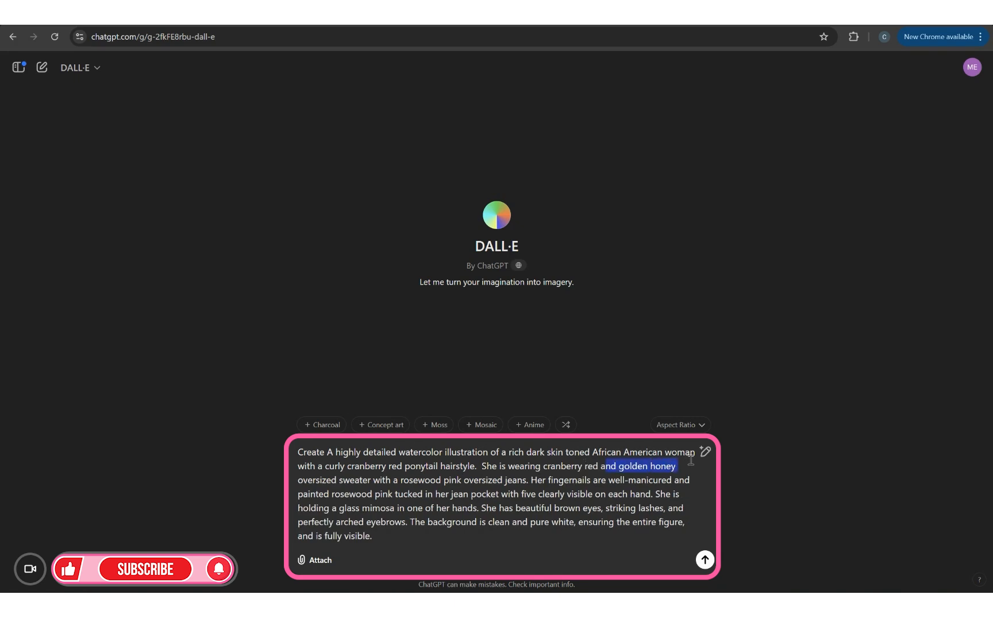
{"action": "key", "text": "BackSpace"}
{"action": "type", "text": "nd br"}
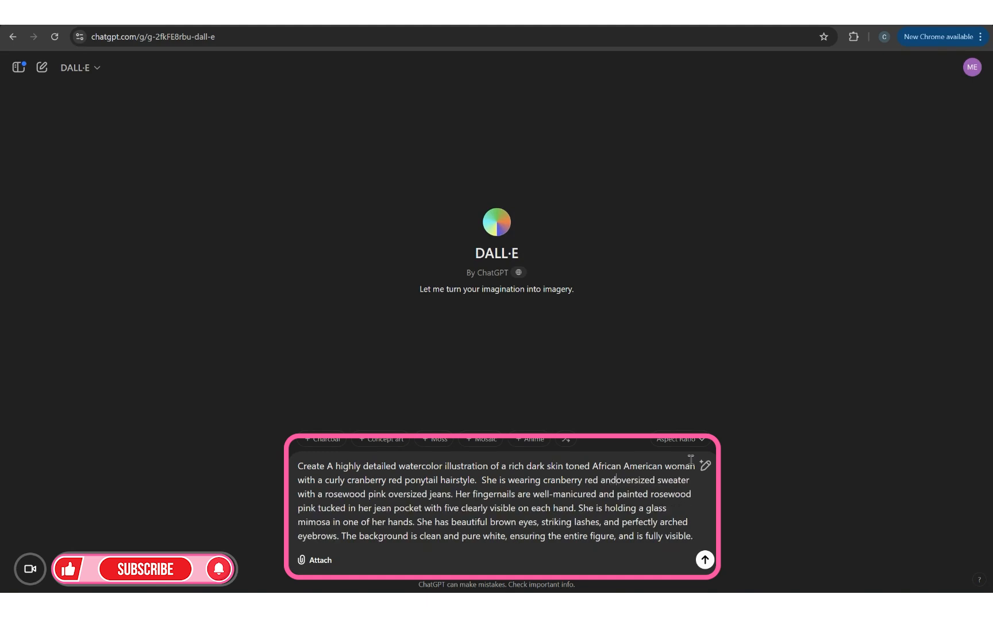
{"action": "type", "text": "own"}
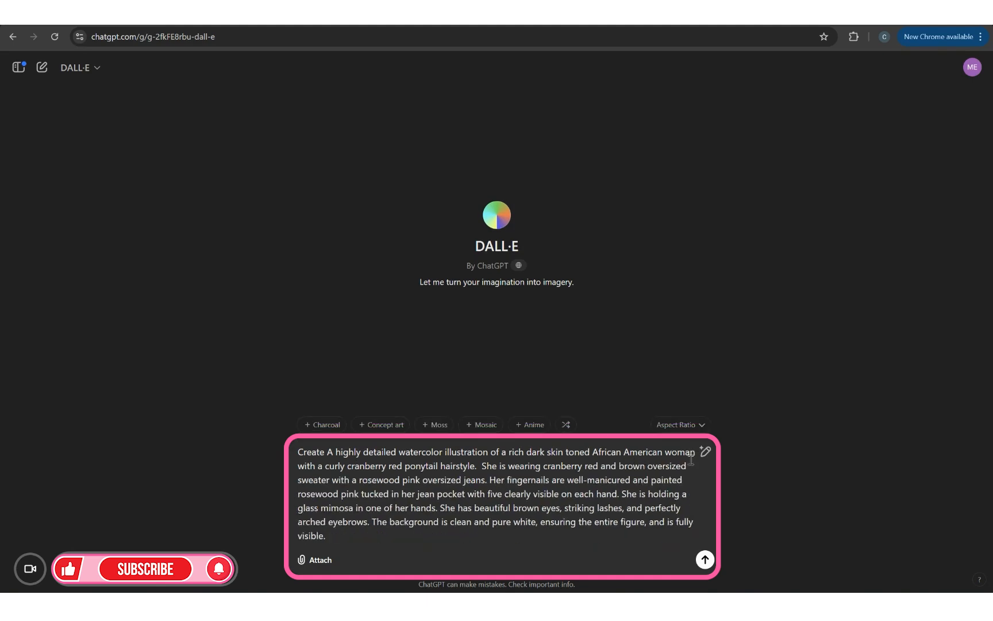
- Change the jeans description in the prompt to "brown oversized"
{"action": "left_click_drag", "start_coordinate": [361, 481], "coordinate": [461, 479]}
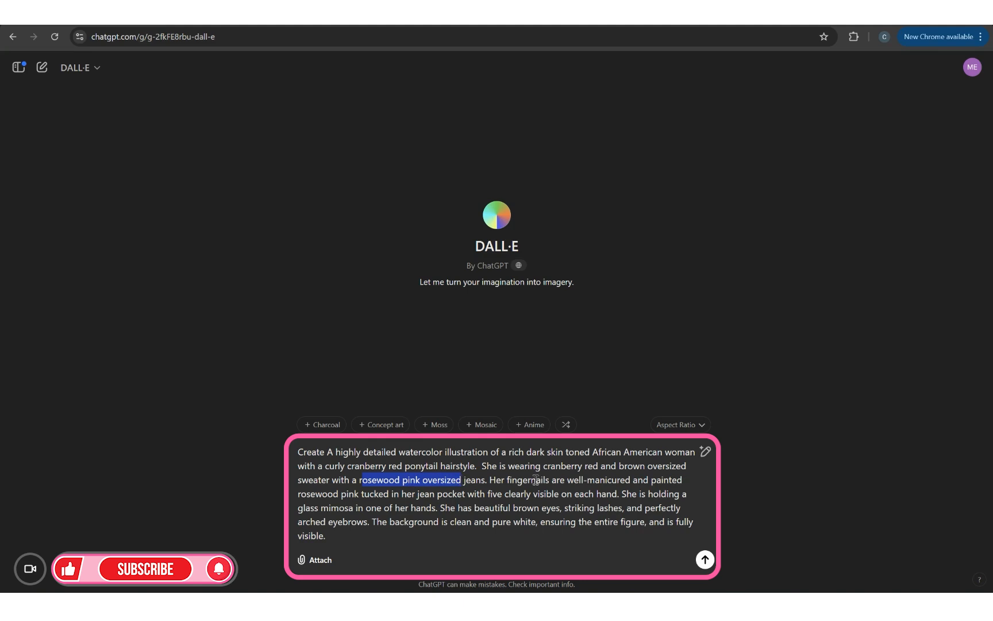
{"action": "key", "text": "BackSpace"}
{"action": "type", "text": "brown oversi"}
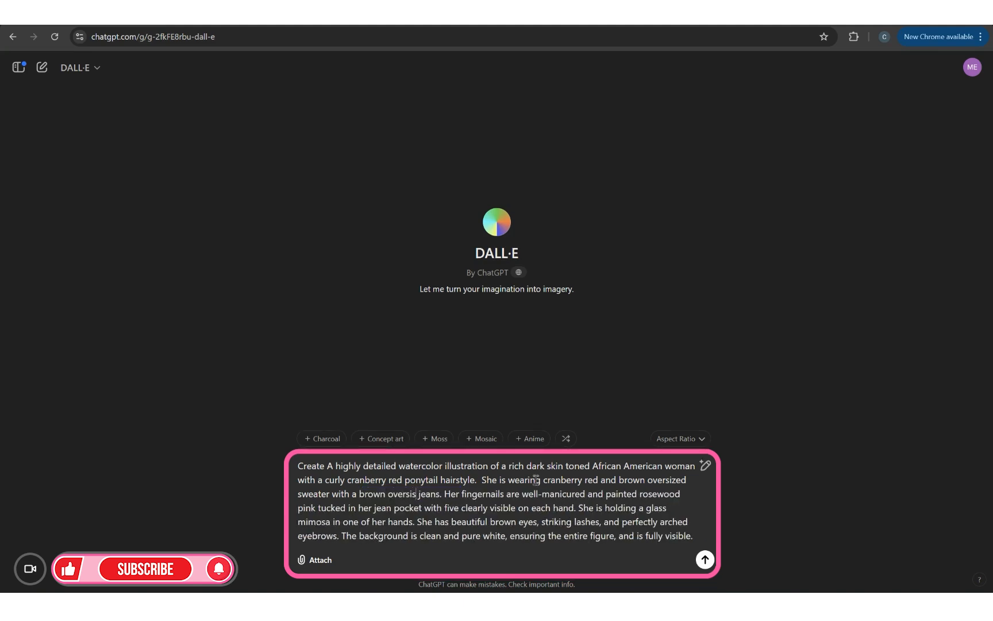
{"action": "type", "text": "zed"}
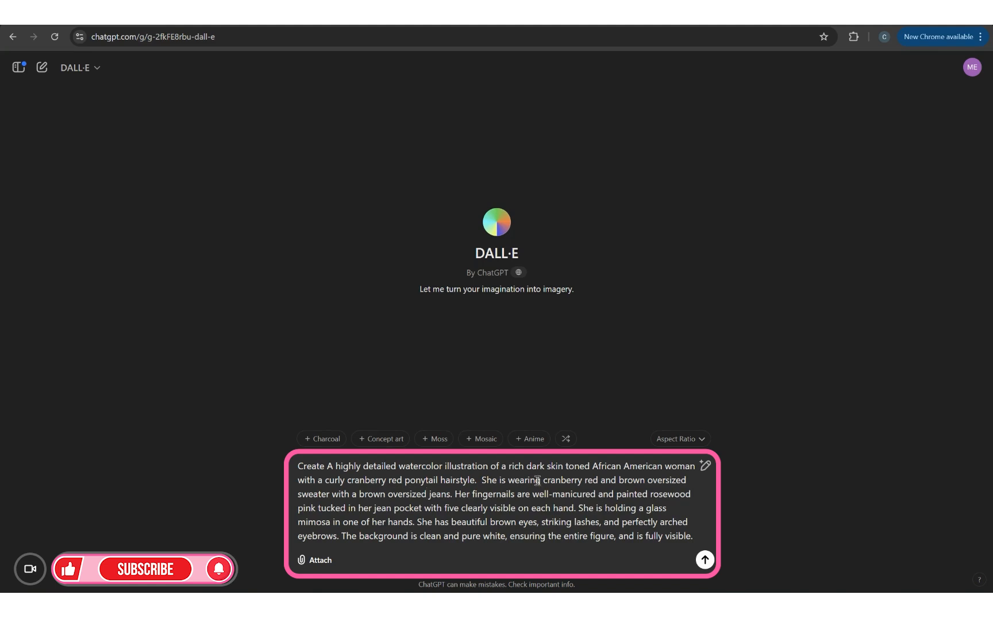
{"action": "type", "text": " jeans sittin"}
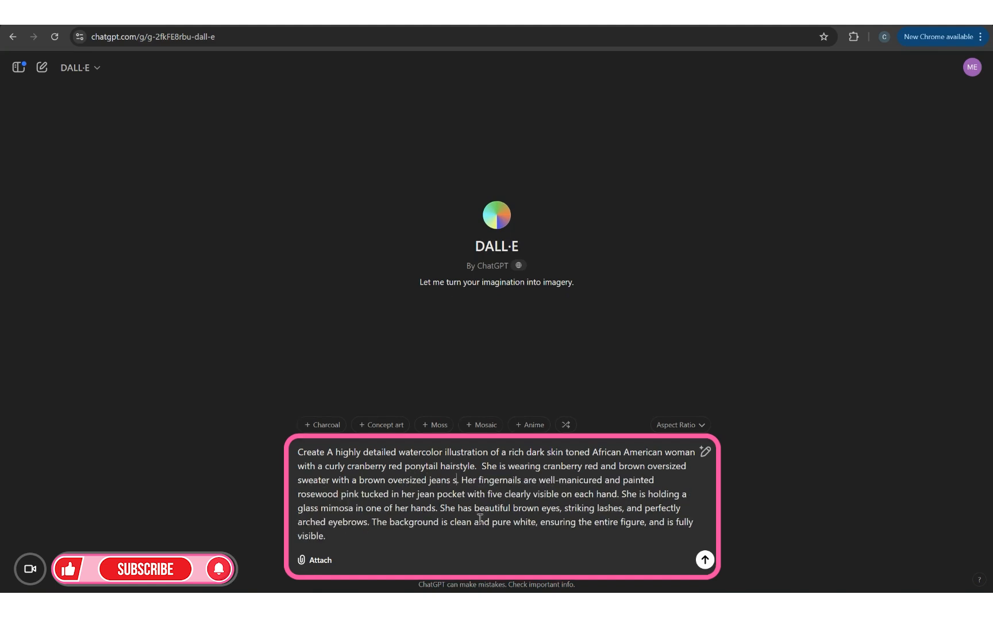
{"action": "type", "text": "g on the"}
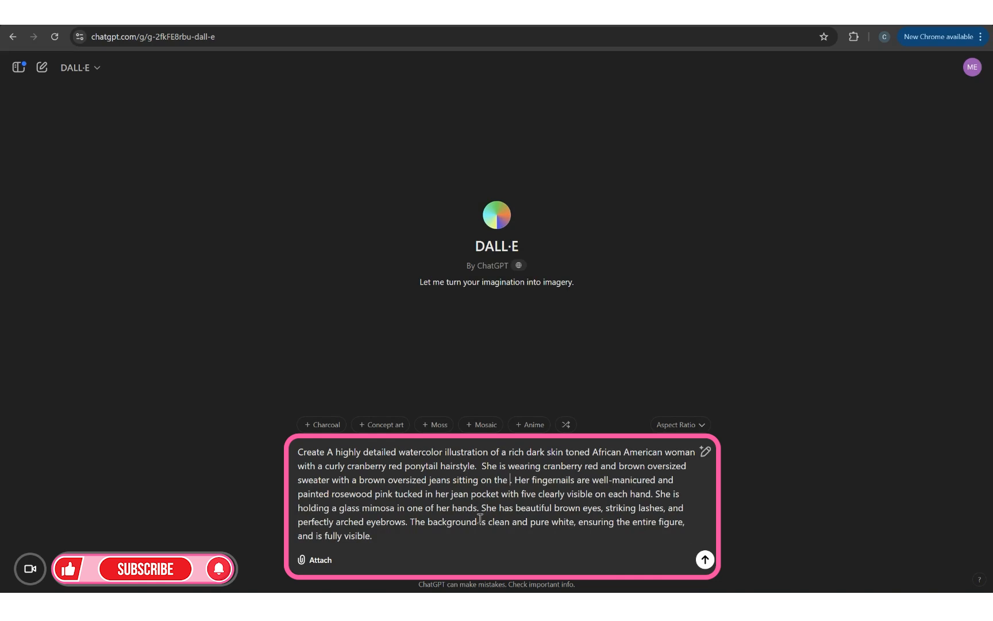
{"action": "type", "text": "nd"}
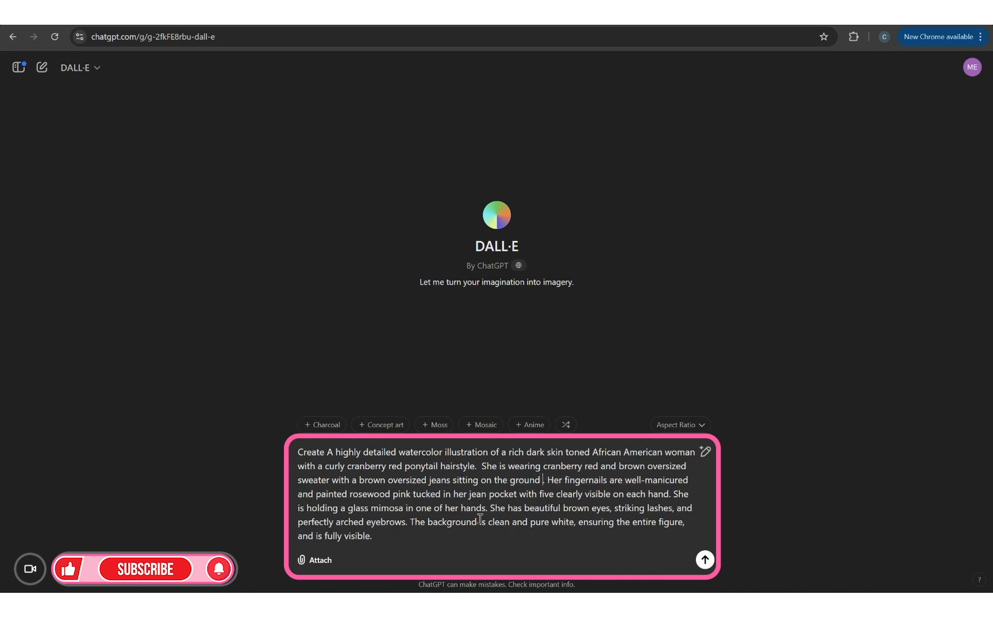
{"action": "key", "text": "BackSpace"}
{"action": "key", "text": "BackSpace"}
{"action": "key", "text": "BackSpace"}
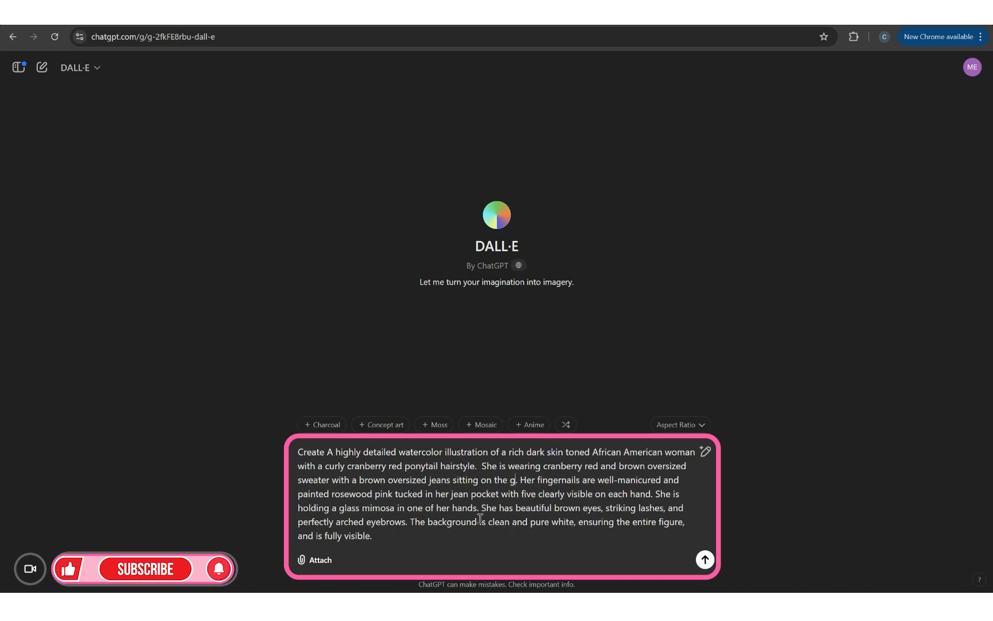
{"action": "key", "text": "BackSpace"}
{"action": "key", "text": "BackSpace"}
{"action": "key", "text": "BackSpace"}
{"action": "key", "text": "BackSpace"}
{"action": "key", "text": "BackSpace"}
{"action": "key", "text": "BackSpace"}
{"action": "key", "text": "BackSpace"}
{"action": "key", "text": "BackSpace"}
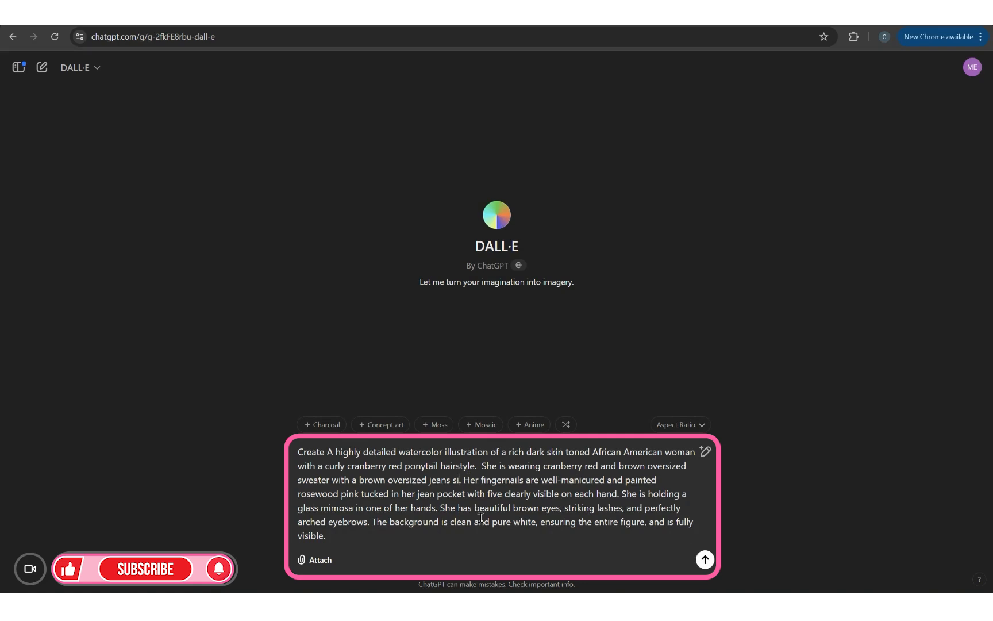
- Extend the jeans sentence in the prompt with the pose "sitting on the tablecloth for a picnic spread"
{"action": "type", "text": "g on th"}
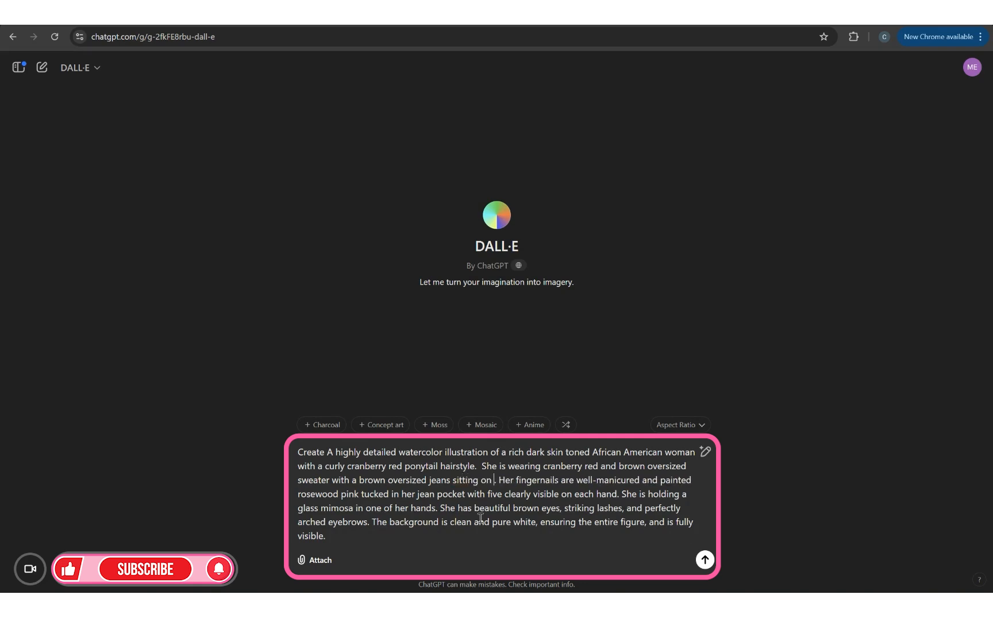
{"action": "type", "text": "e table"}
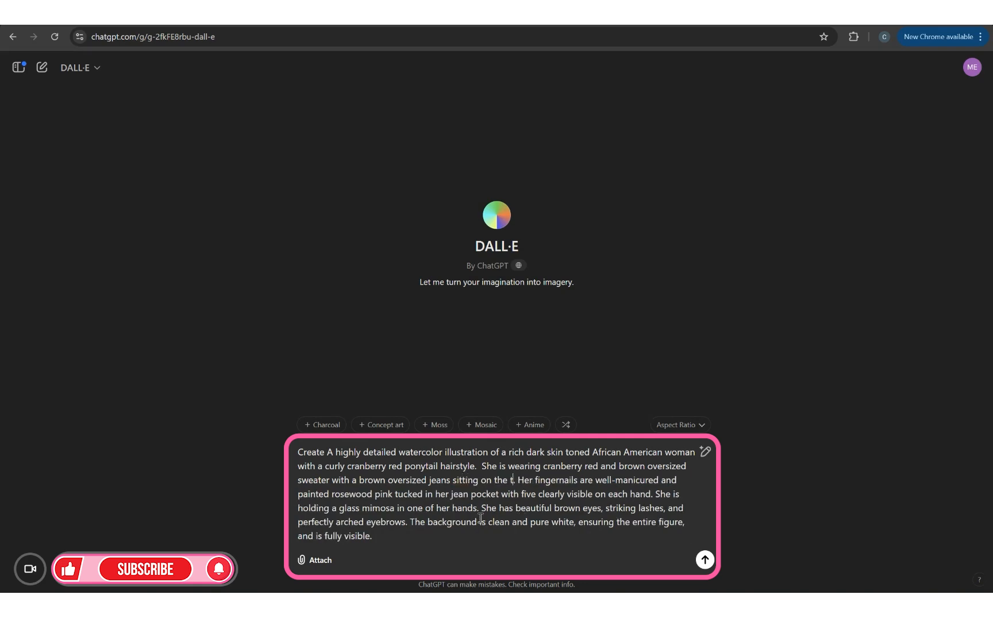
{"action": "type", "text": "cloth for"}
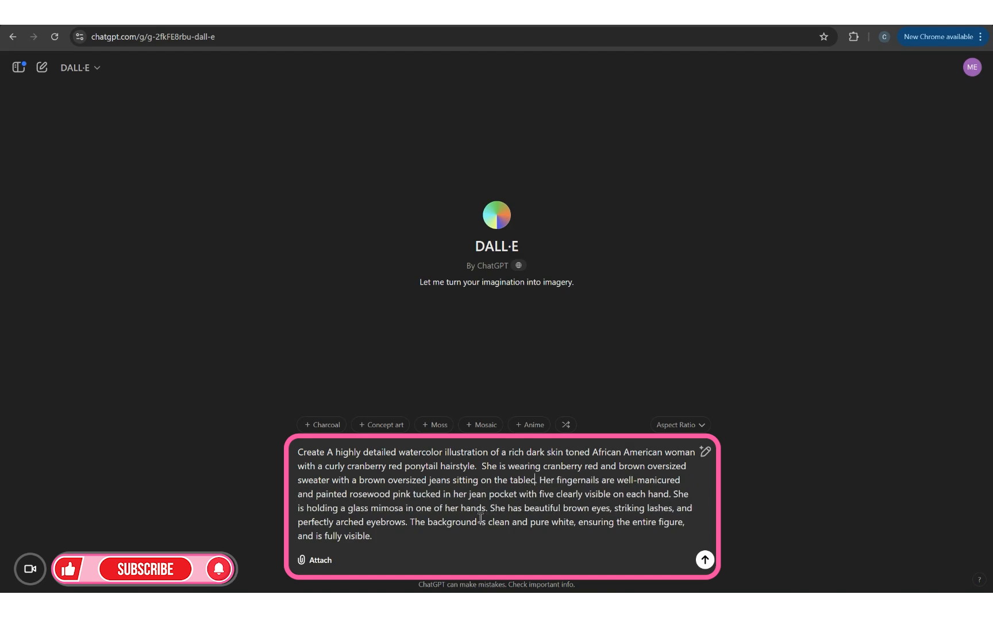
{"action": "type", "text": " a picinic"}
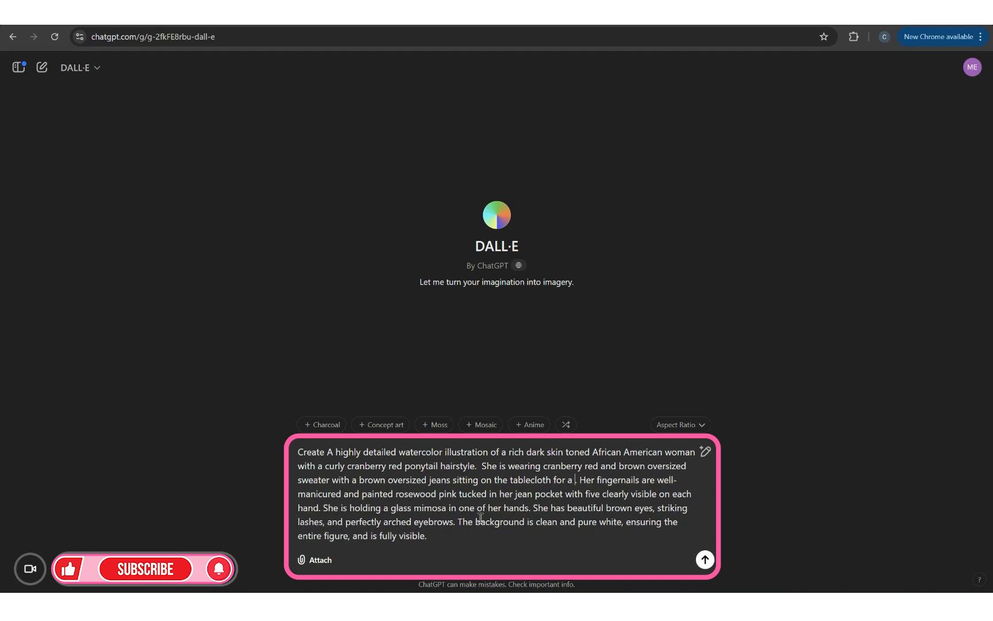
{"action": "type", "text": " spreas"}
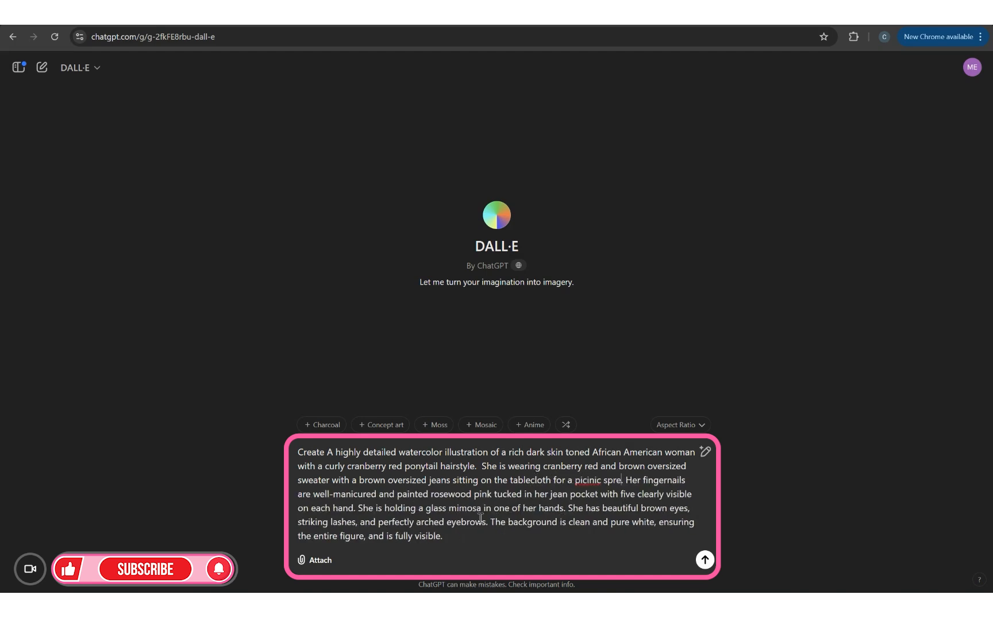
- Correct the two misspelled words at the end of the pose phrase to "picnic" and "spread"
{"action": "right_click", "coordinate": [595, 482]}
{"action": "left_click", "coordinate": [638, 224]}
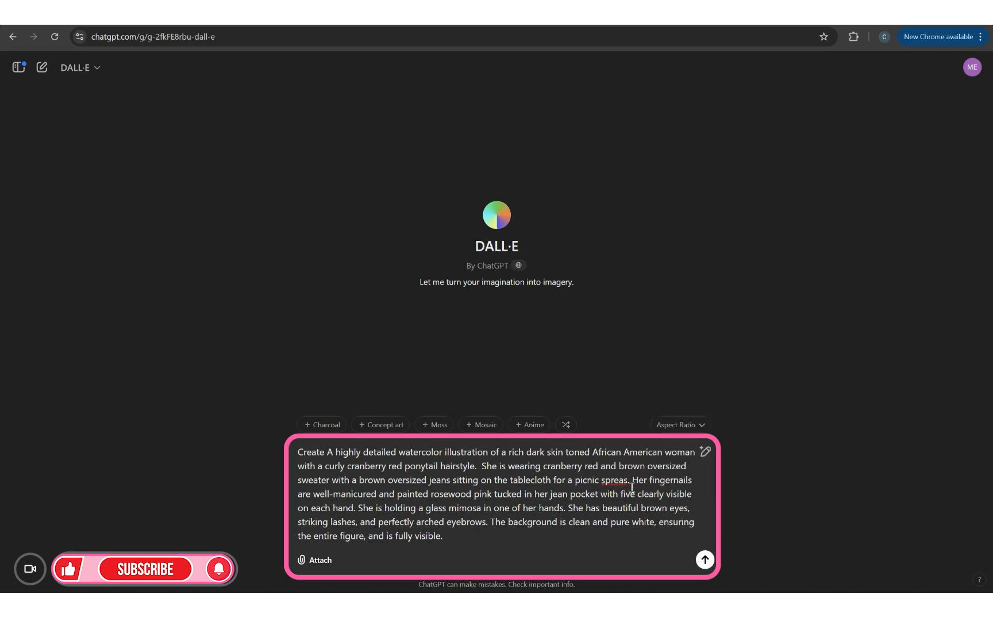
{"action": "right_click", "coordinate": [613, 482]}
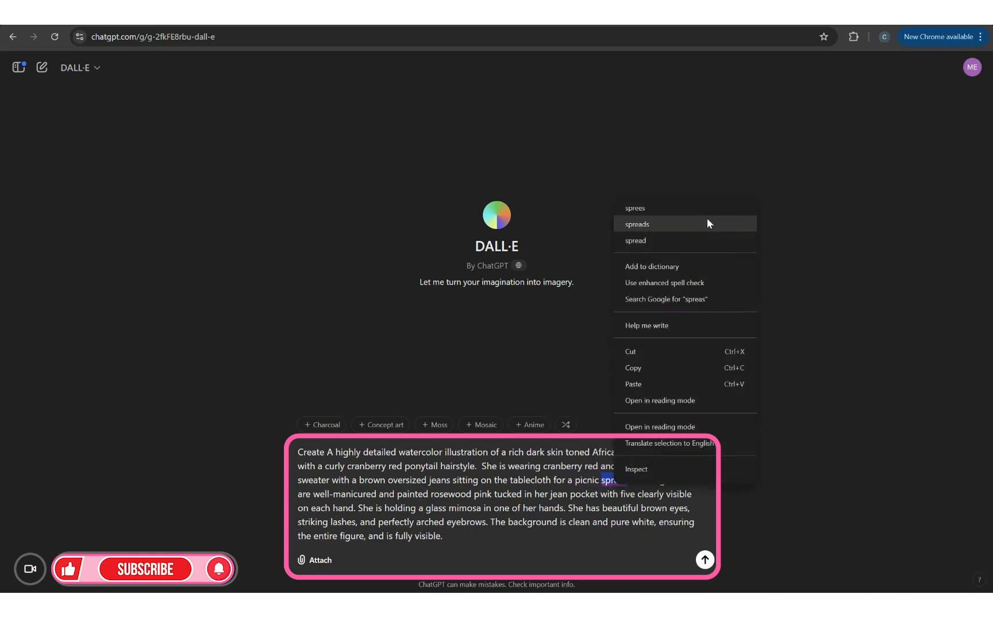
{"action": "left_click", "coordinate": [673, 241]}
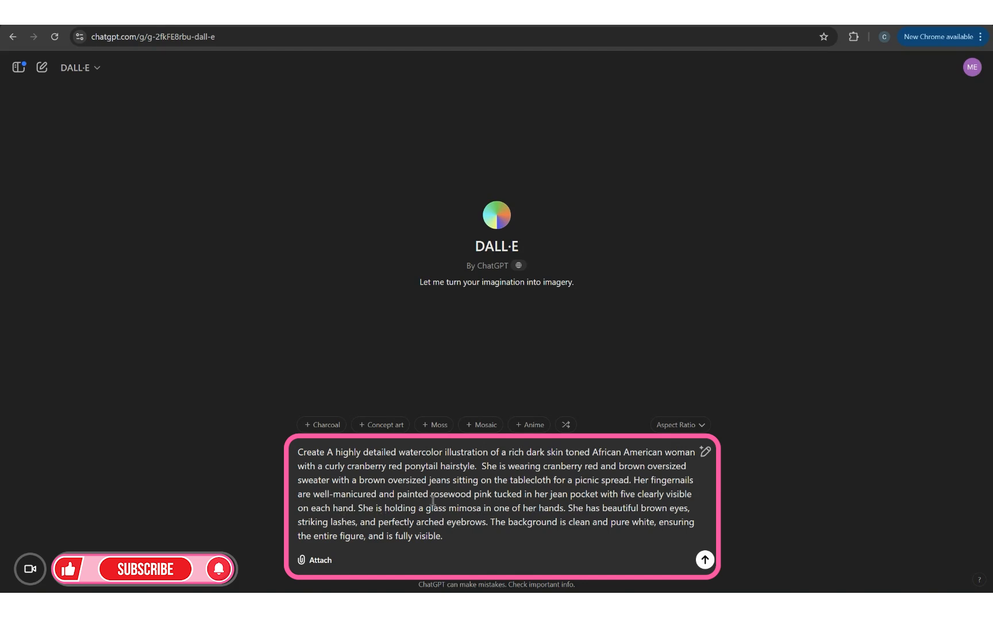
- Replace "rosewood pink" with "cranberry red and brown" as the fingernail color in the prompt
{"action": "left_click_drag", "start_coordinate": [434, 494], "coordinate": [487, 492]}
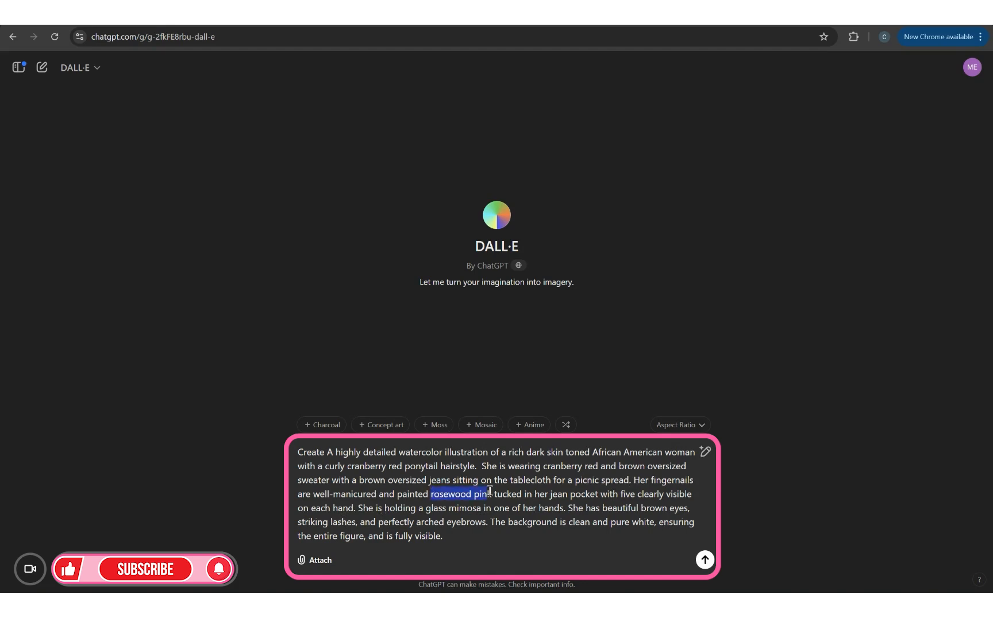
{"action": "key", "text": "BackSpace"}
{"action": "key", "text": "BackSpace"}
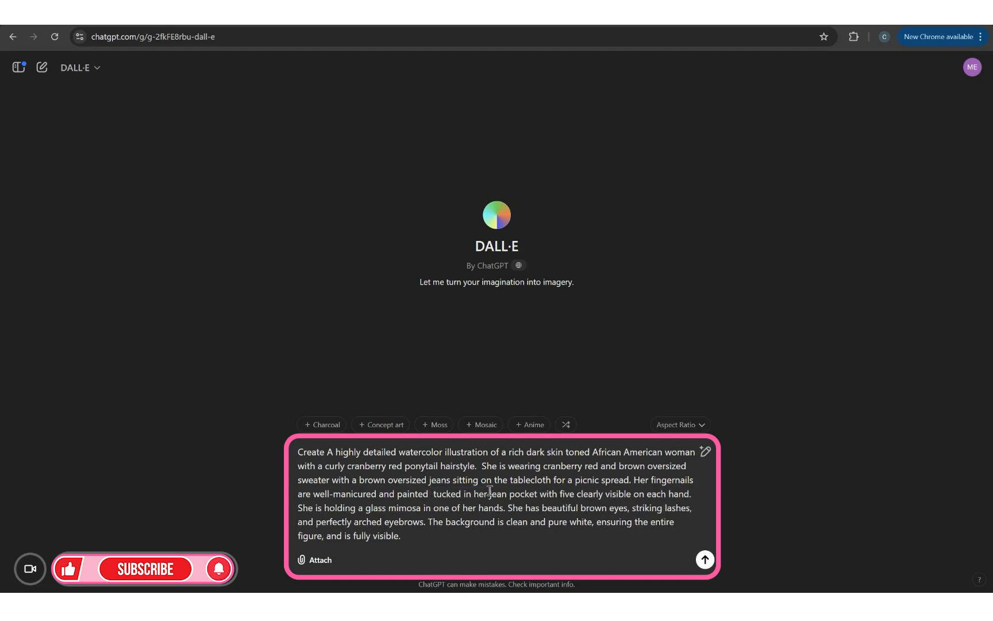
{"action": "type", "text": "crandberry"}
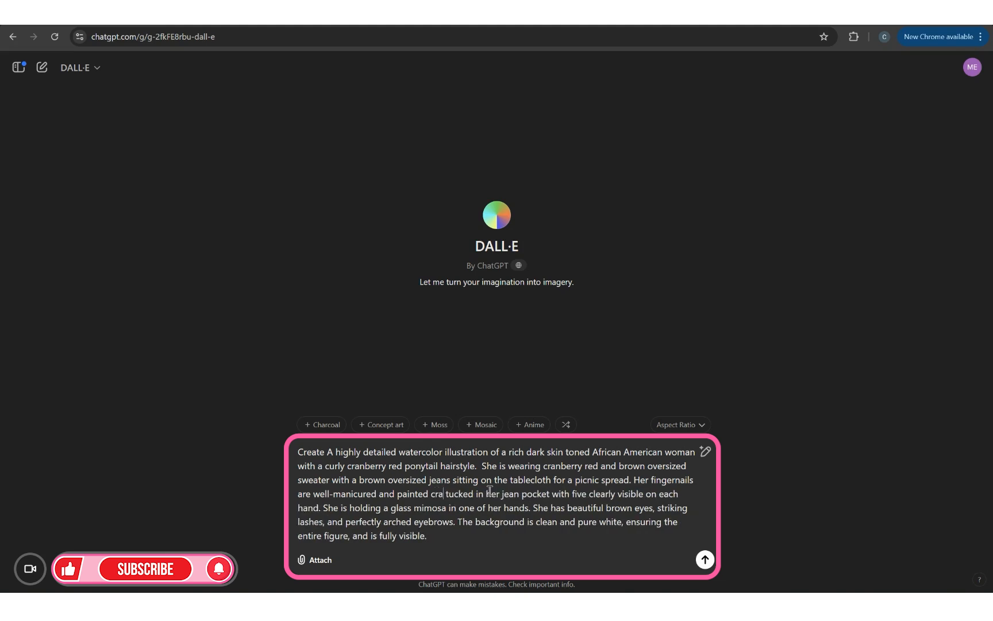
{"action": "key", "text": "BackSpace"}
{"action": "key", "text": "BackSpace"}
{"action": "key", "text": "BackSpace"}
{"action": "key", "text": "BackSpace"}
{"action": "key", "text": "BackSpace"}
{"action": "key", "text": "BackSpace"}
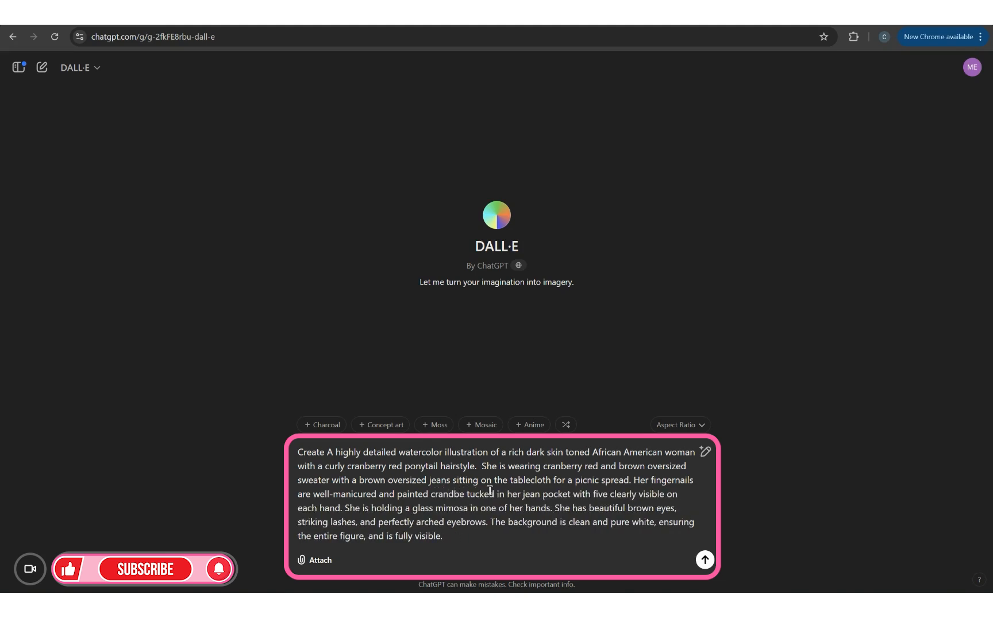
{"action": "type", "text": "berry"}
{"action": "type", "text": " red and "}
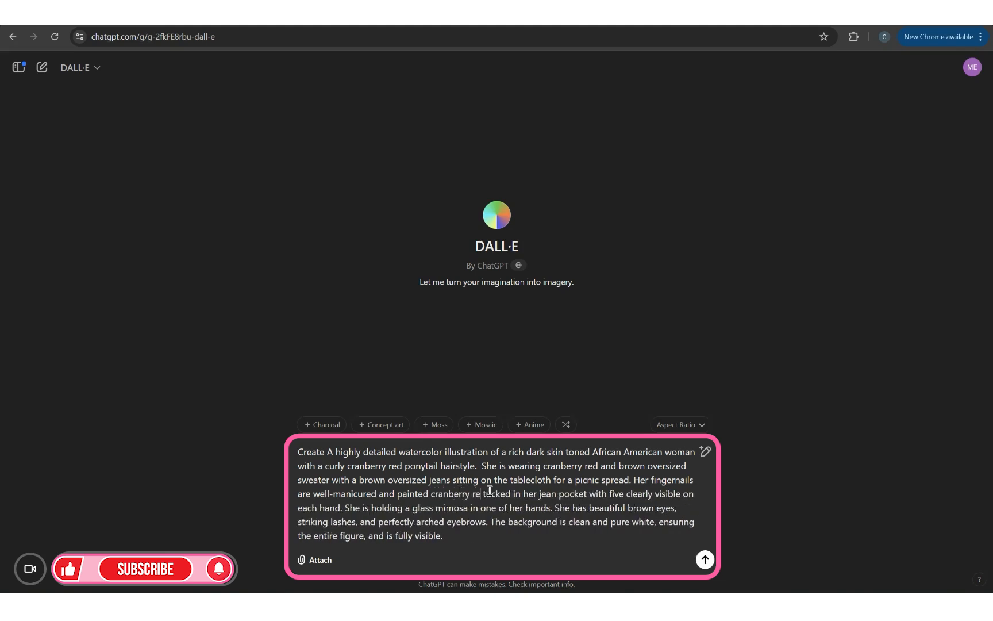
{"action": "type", "text": "brown"}
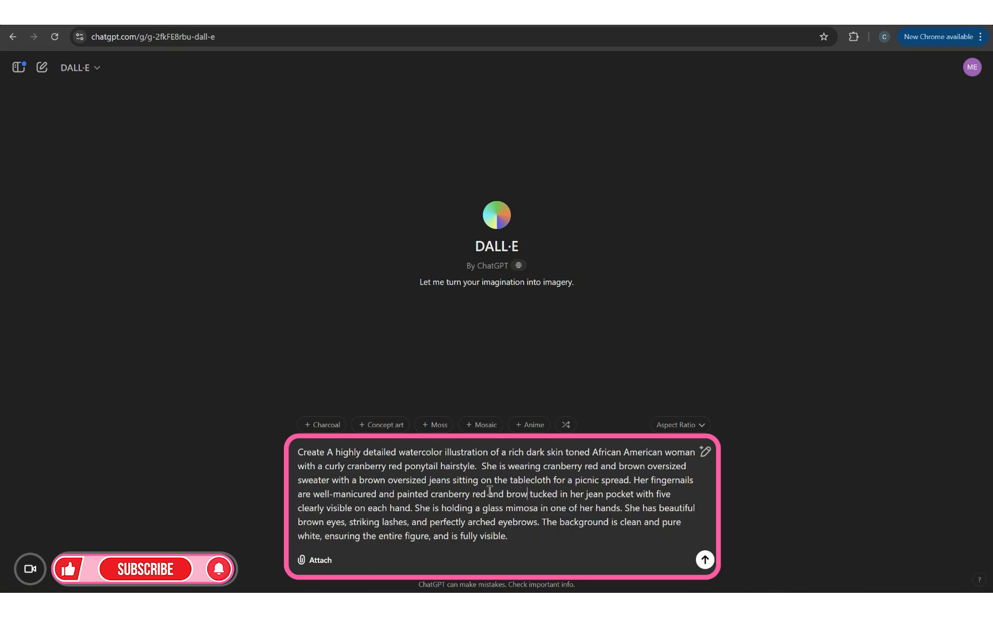
- Remove the phrase about being tucked in her jeans pocket from the fingernail sentence
{"action": "left_click", "coordinate": [610, 498]}
{"action": "type", "text": "s"}
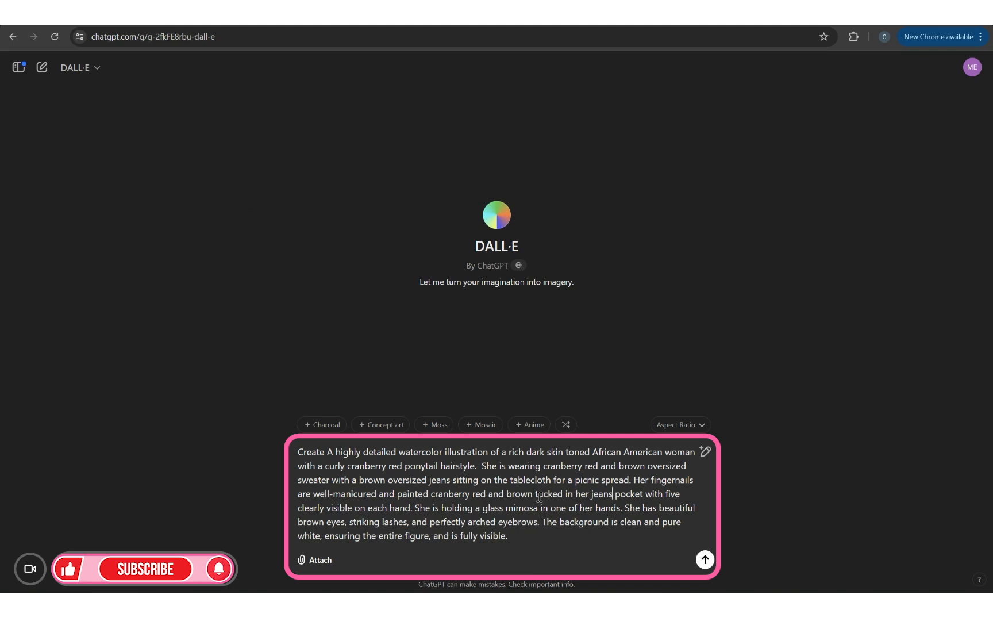
{"action": "left_click_drag", "start_coordinate": [538, 494], "coordinate": [646, 494]}
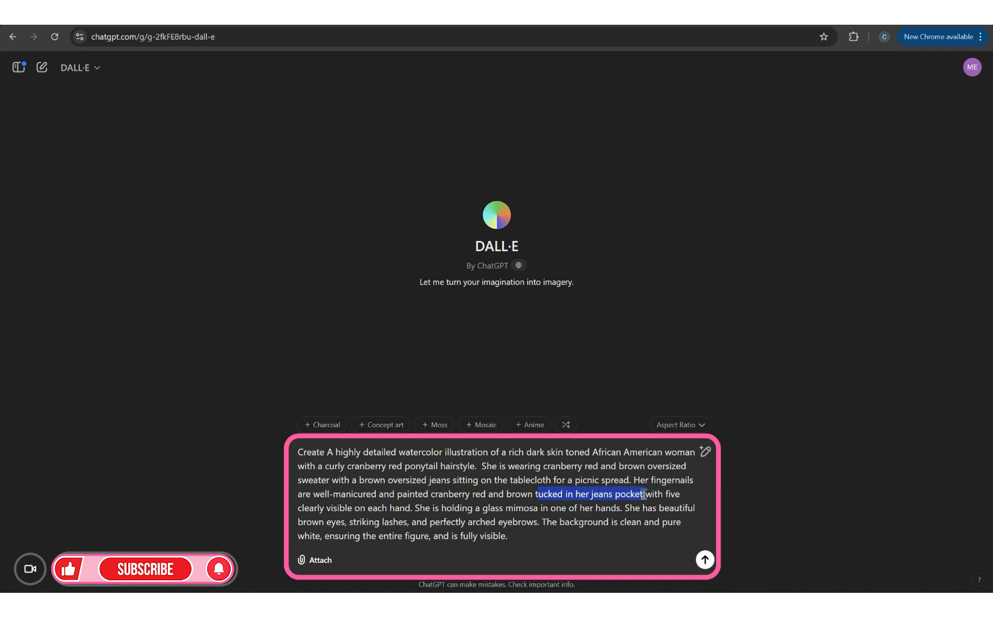
{"action": "key", "text": "BackSpace"}
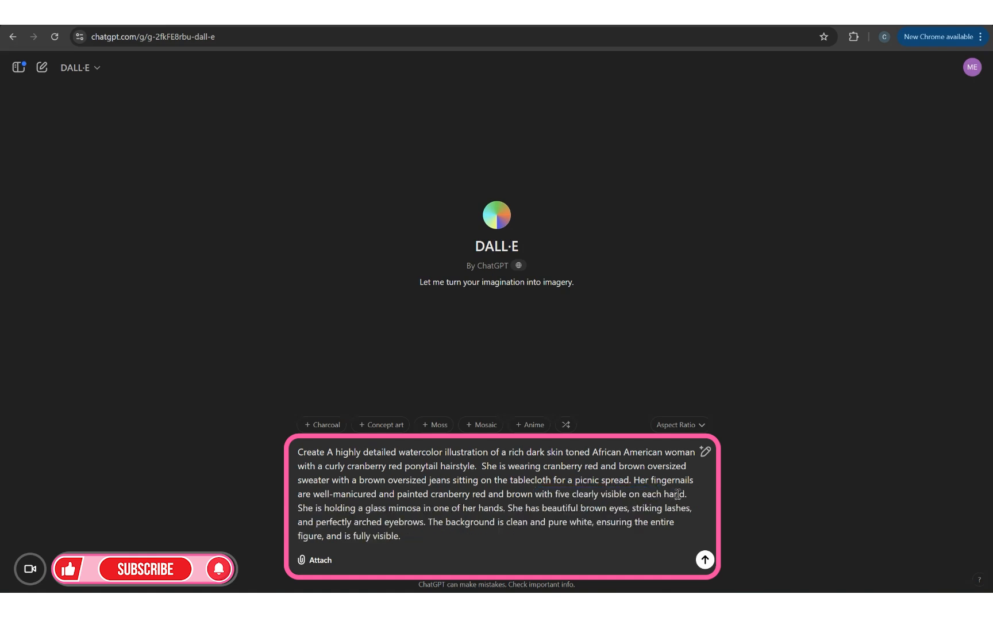
- Begin a new sentence with "Her hands should be" right after the fingernail sentence, before "She is holding"
{"action": "type", "text": "Her hadnds"}
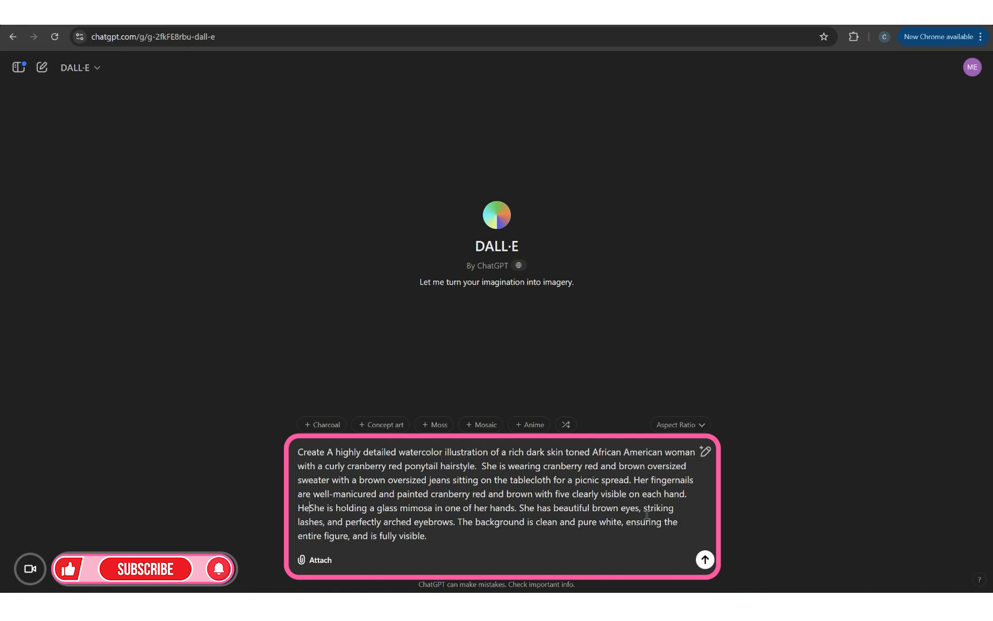
{"action": "key", "text": "BackSpace"}
{"action": "key", "text": "BackSpace"}
{"action": "key", "text": "BackSpace"}
{"action": "key", "text": "BackSpace"}
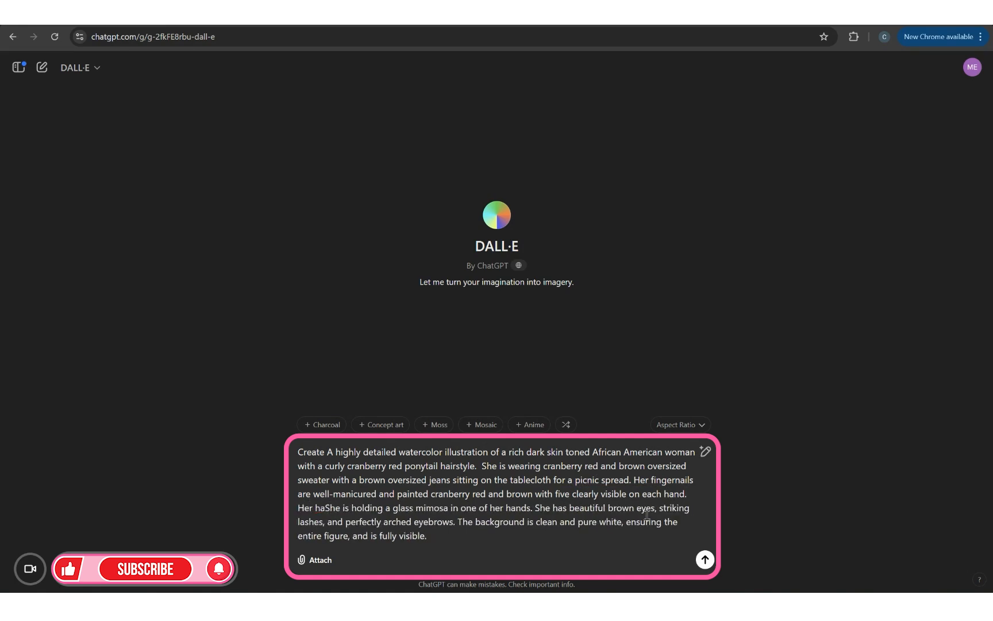
{"action": "type", "text": "nds should be "}
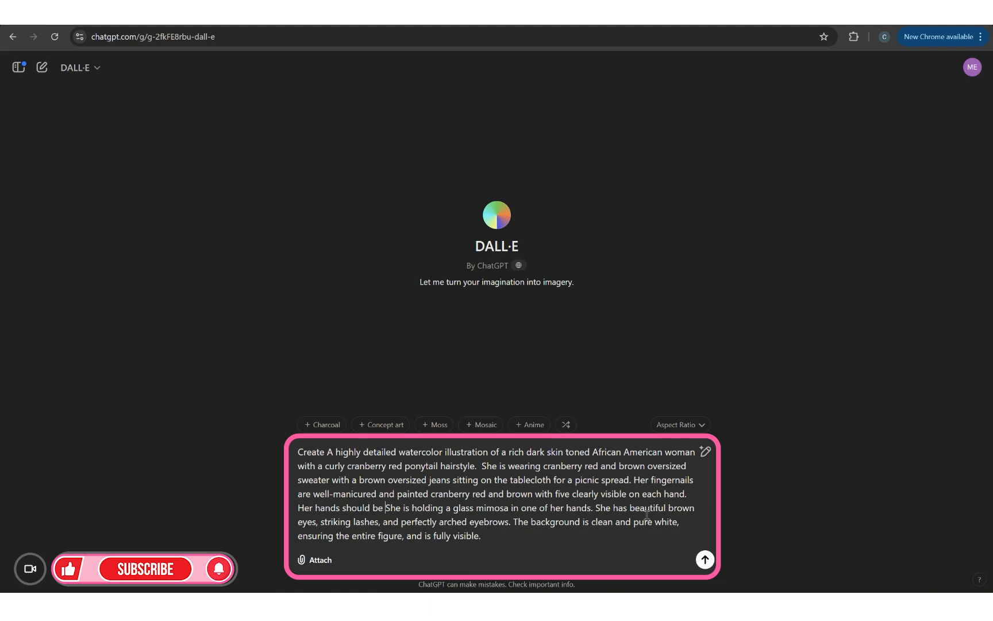
{"action": "type", "text": "in her h"}
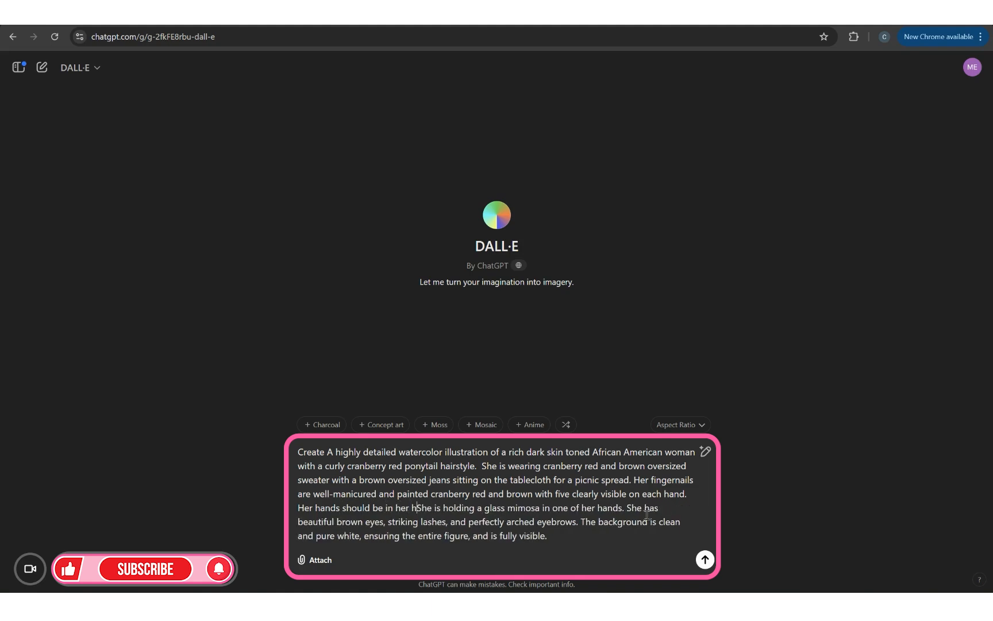
{"action": "type", "text": "la"}
{"action": "key", "text": "BackSpace"}
{"action": "key", "text": "BackSpace"}
{"action": "key", "text": "BackSpace"}
{"action": "key", "text": "BackSpace"}
{"action": "key", "text": "BackSpace"}
{"action": "key", "text": "BackSpace"}
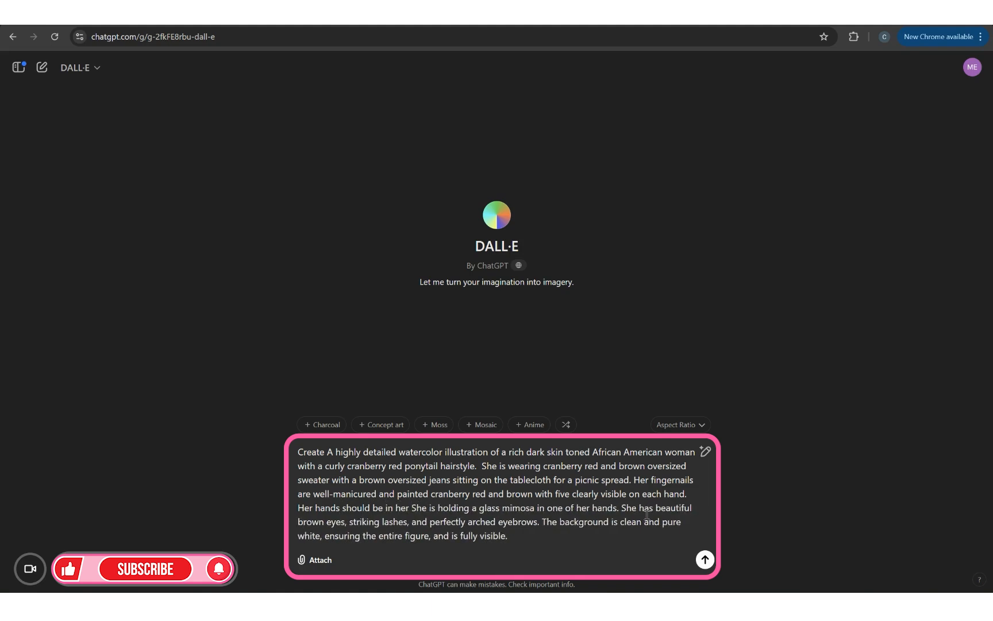
{"action": "key", "text": "BackSpace"}
{"action": "key", "text": "BackSpace"}
{"action": "key", "text": "BackSpace"}
{"action": "key", "text": "BackSpace"}
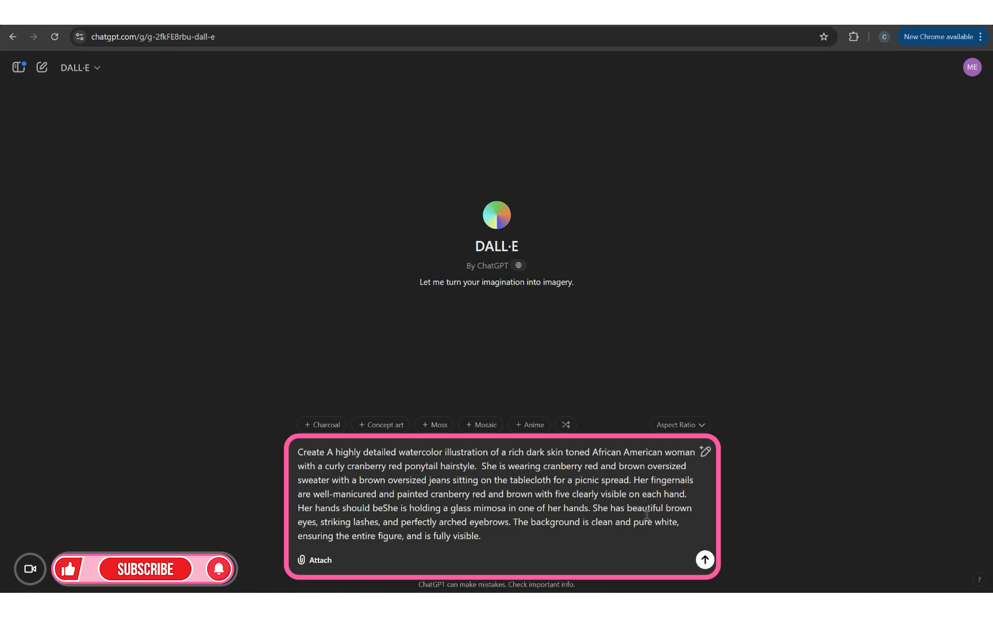
- Complete the hands sentence with "in her jean pocket while holding a journal."
{"action": "type", "text": "in her jean"}
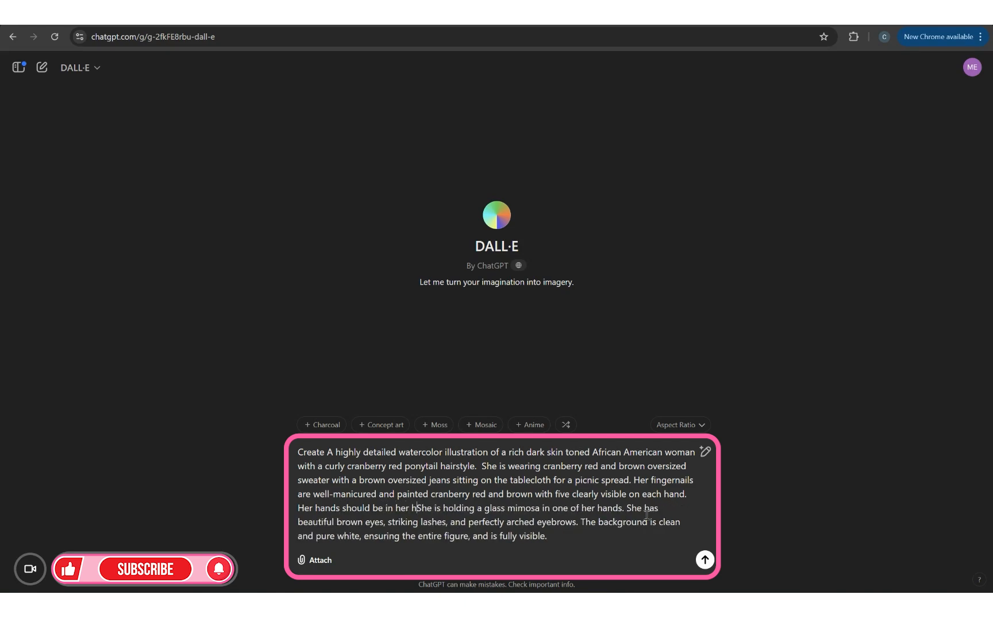
{"action": "type", "text": " pock"}
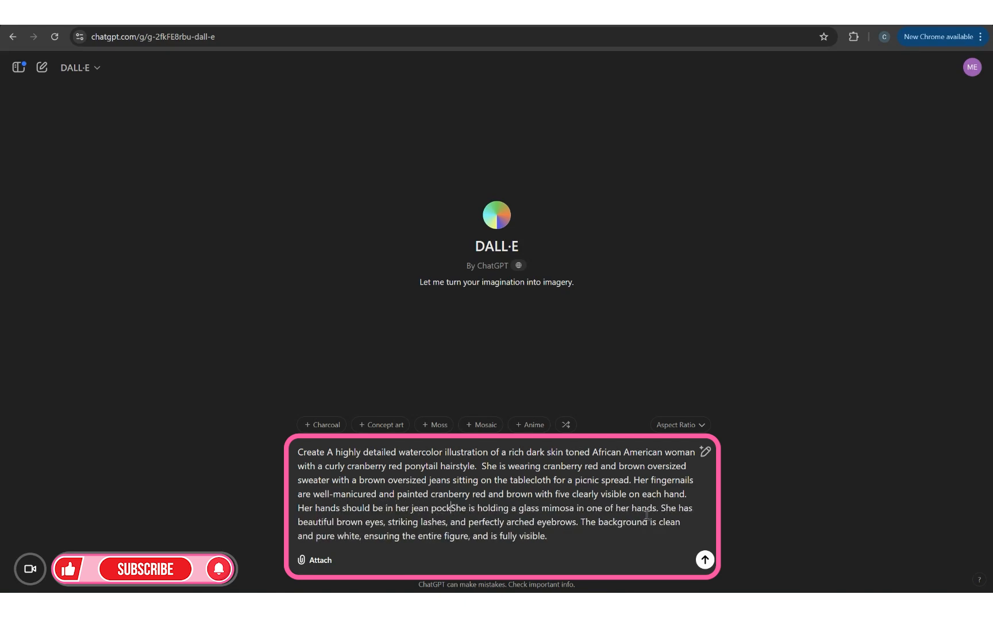
{"action": "type", "text": "et while holdi"}
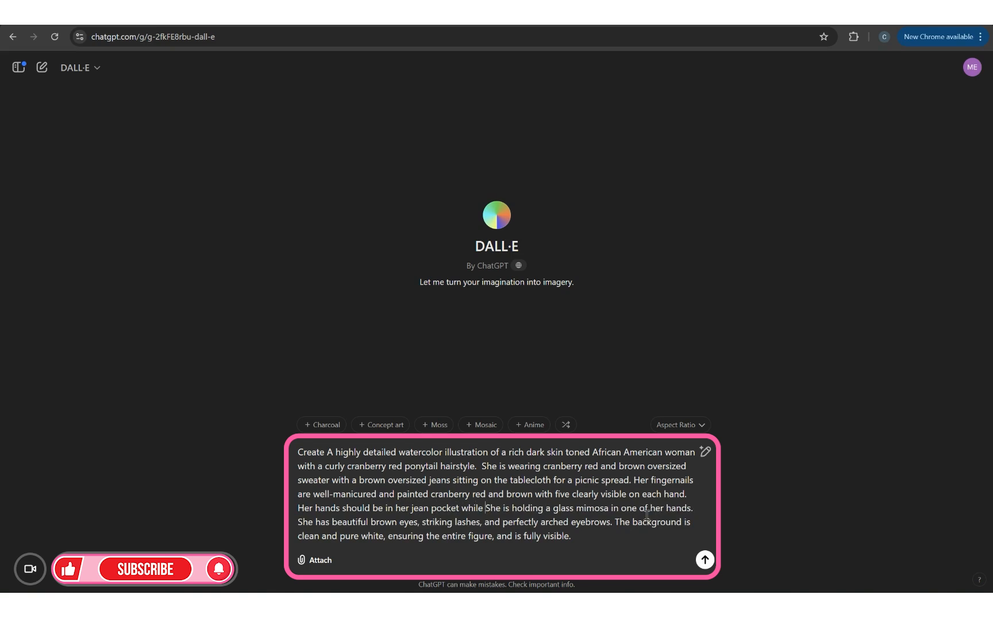
{"action": "type", "text": "ng a "}
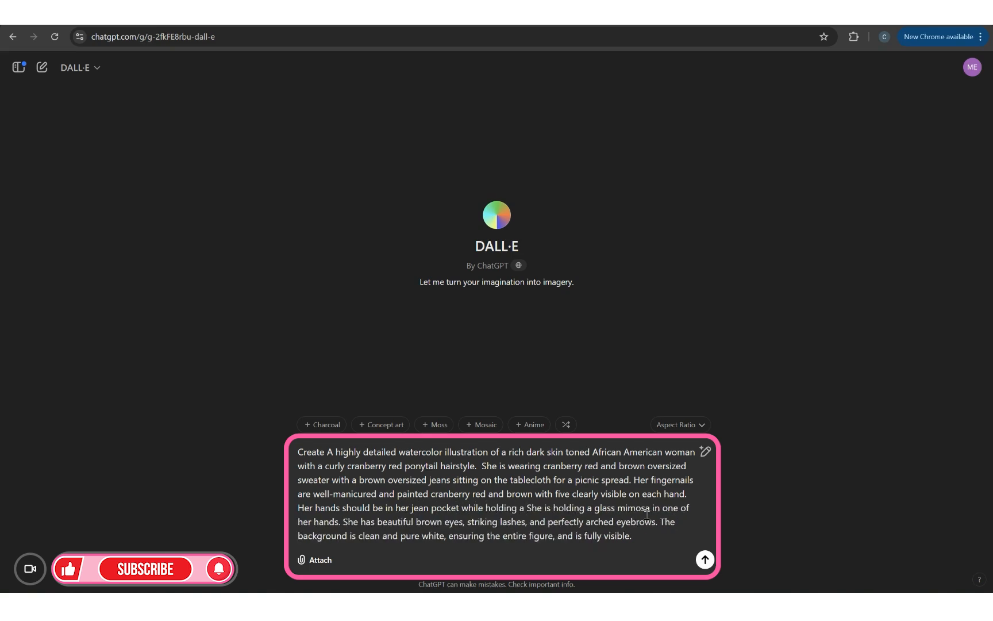
{"action": "type", "text": "journal"}
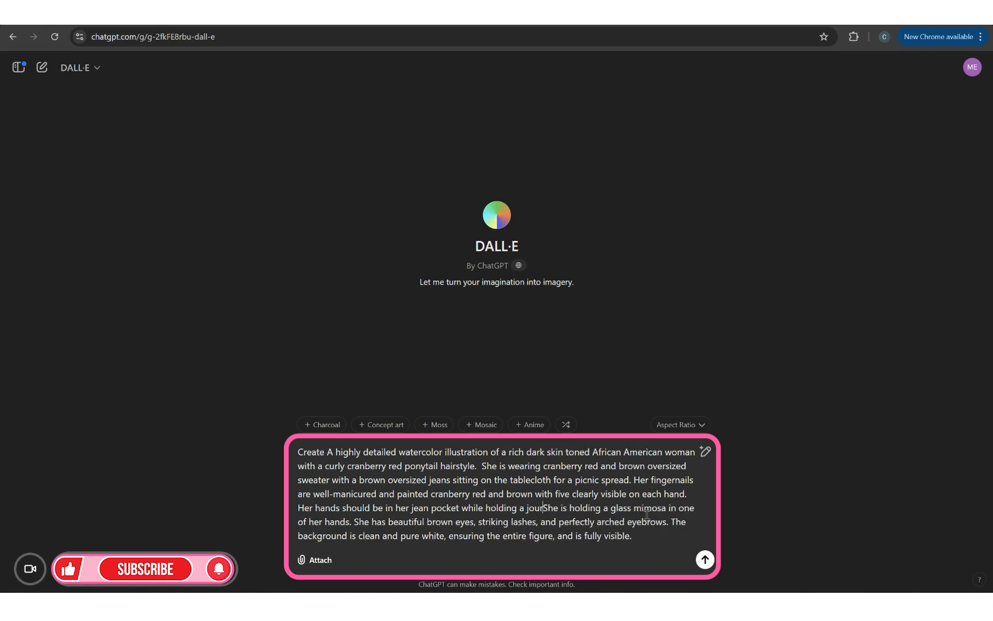
{"action": "type", "text": "."}
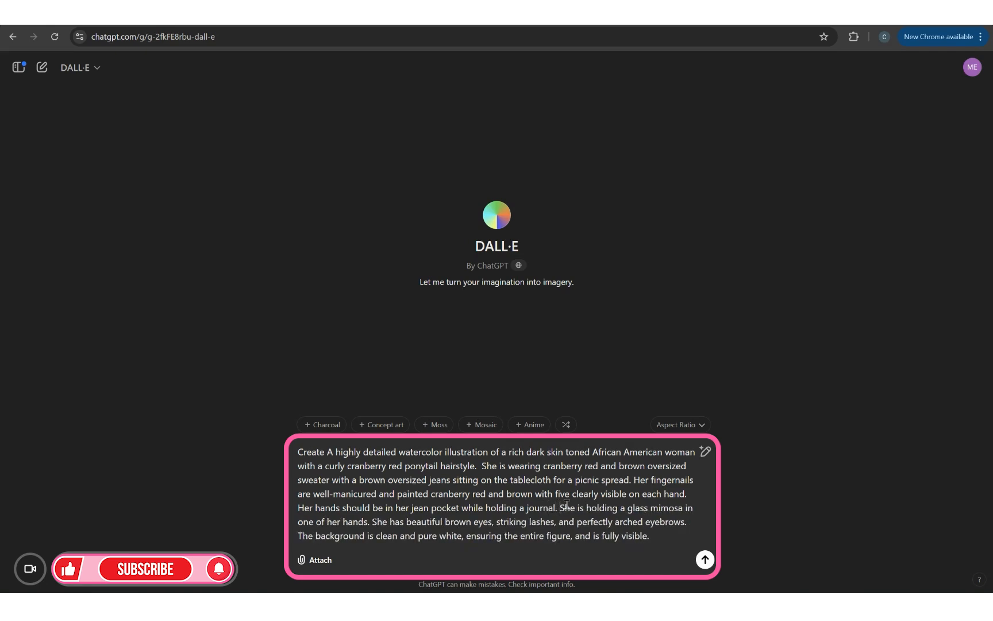
- Delete the sentence about holding a glass mimosa and submit the prompt to generate the illustrations
{"action": "left_click_drag", "start_coordinate": [565, 507], "coordinate": [371, 523]}
{"action": "key", "text": "BackSpace"}
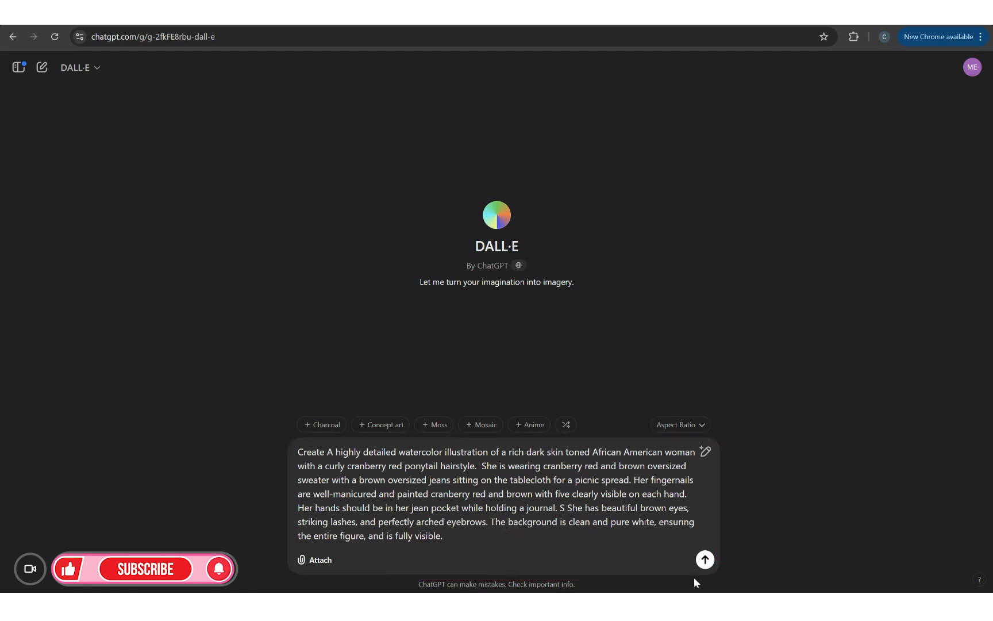
{"action": "left_click", "coordinate": [705, 559]}
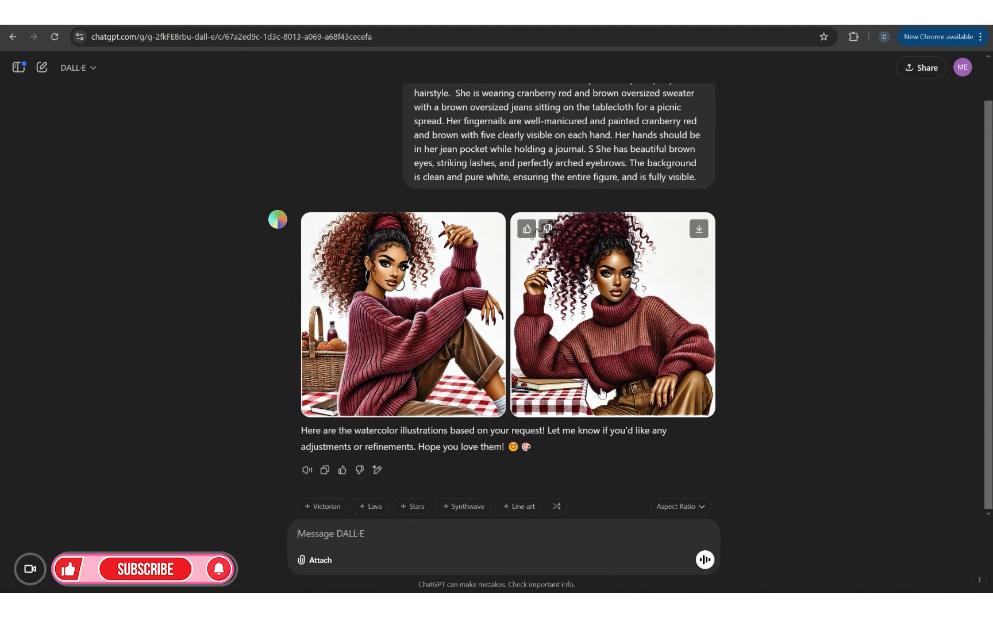
- Send the follow-up message "Please do not cut off her ponytail hairstyle, do you understand"
{"action": "left_click", "coordinate": [431, 534]}
{"action": "type", "text": "Please do not cut off her p"}
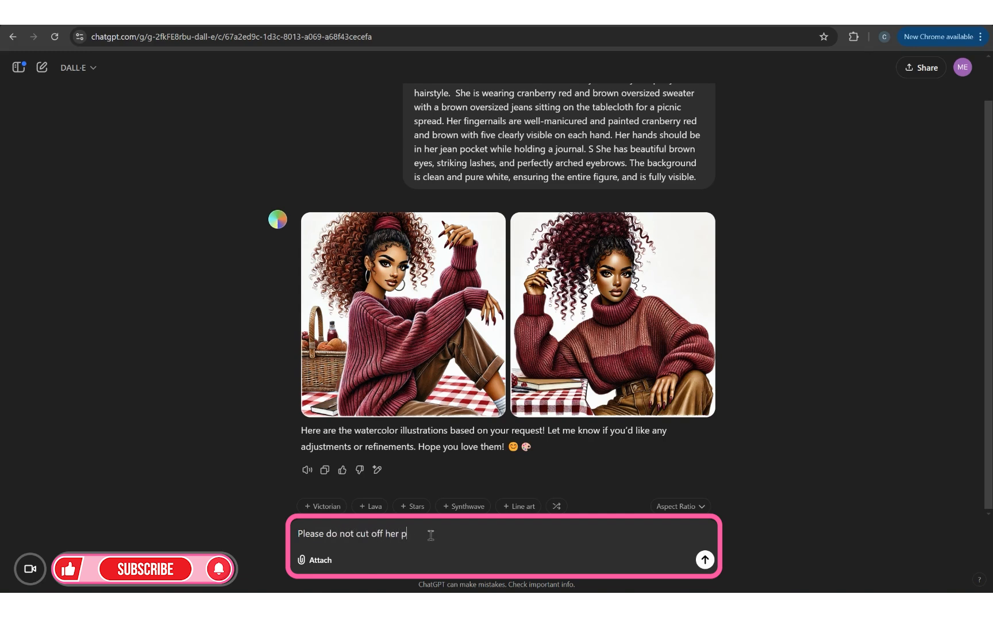
{"action": "type", "text": "onytail hairstyle, do you u"}
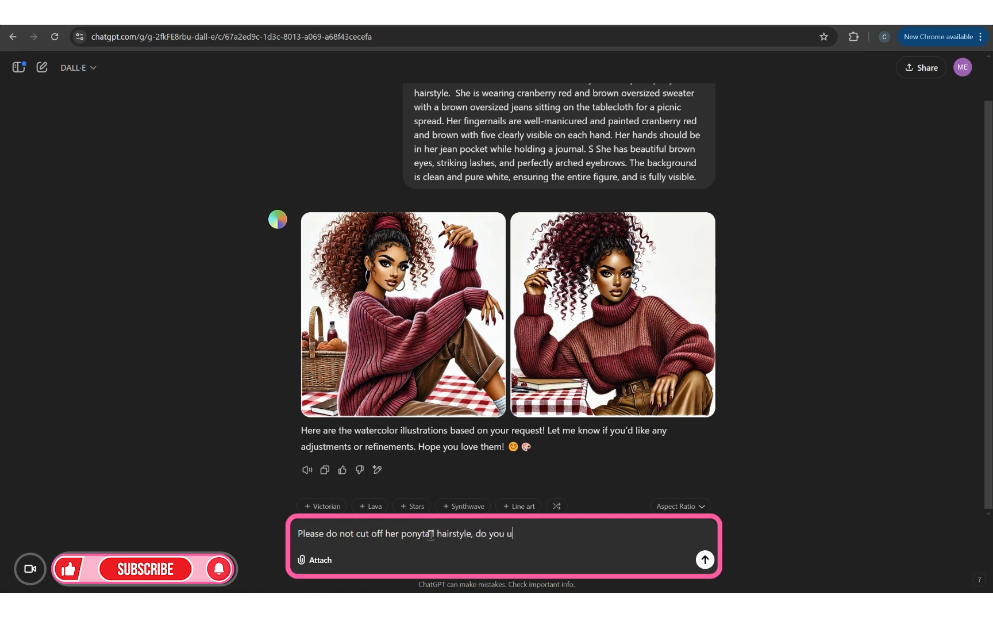
{"action": "type", "text": "derstand"}
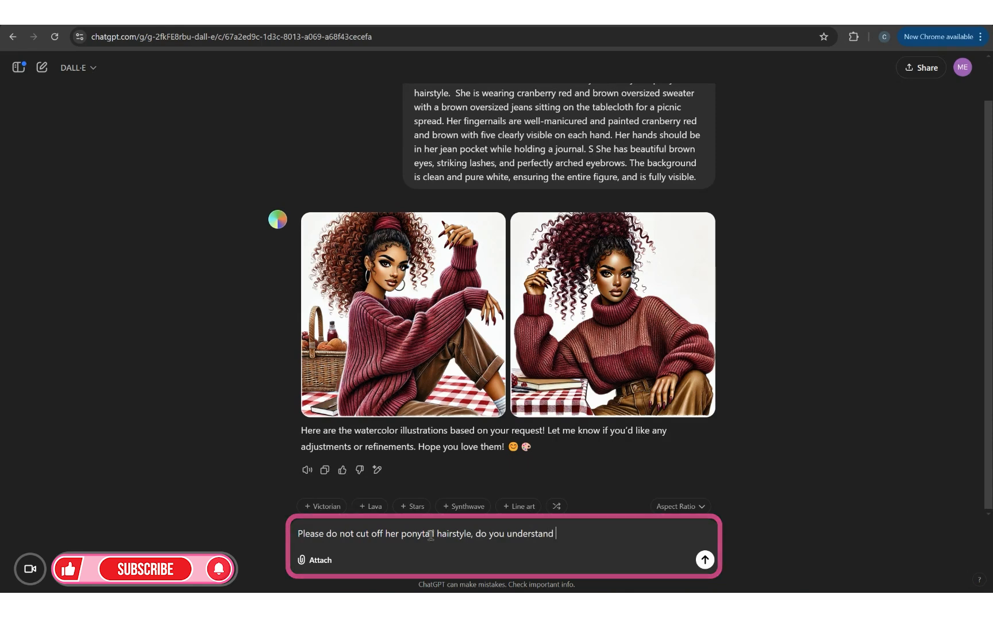
{"action": "key", "text": "Return"}
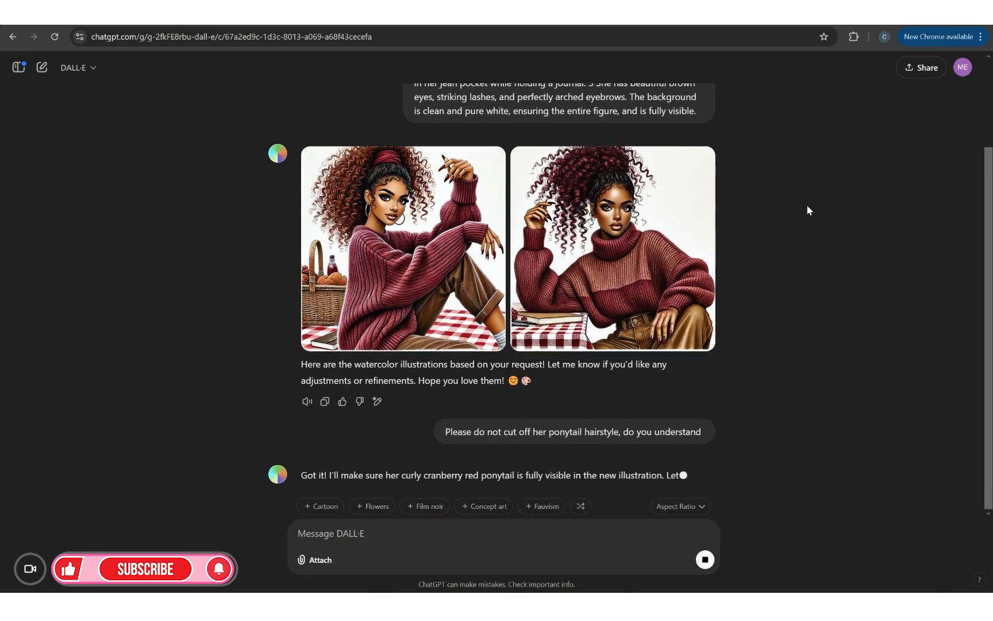
- Download the generated illustration of the woman beside the picnic basket and review both images against the original prompt
{"action": "left_click", "coordinate": [489, 147]}
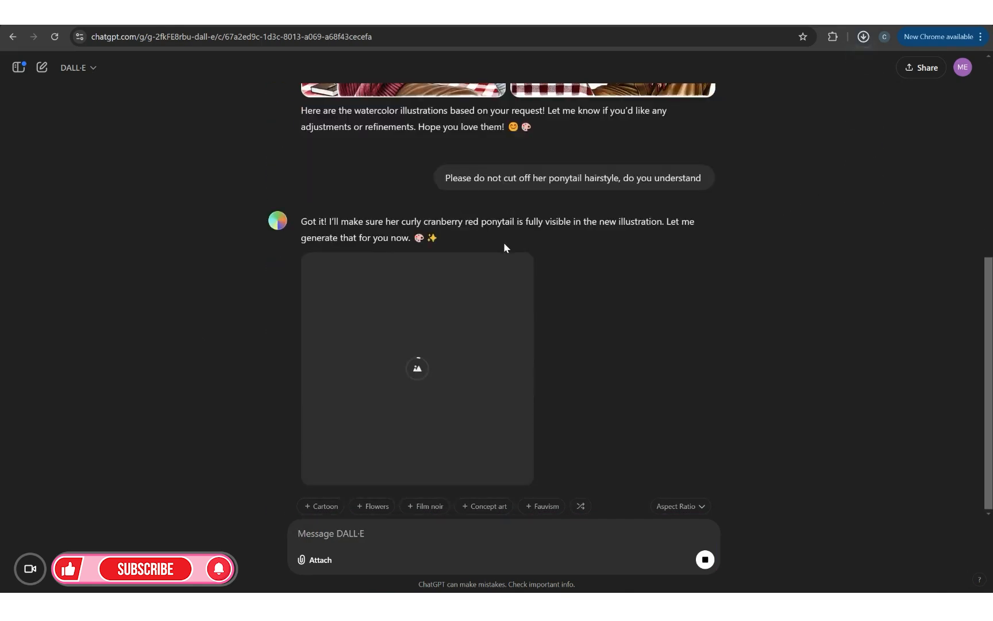
{"action": "scroll", "coordinate": [434, 172], "scroll_direction": "up", "scroll_amount": 2}
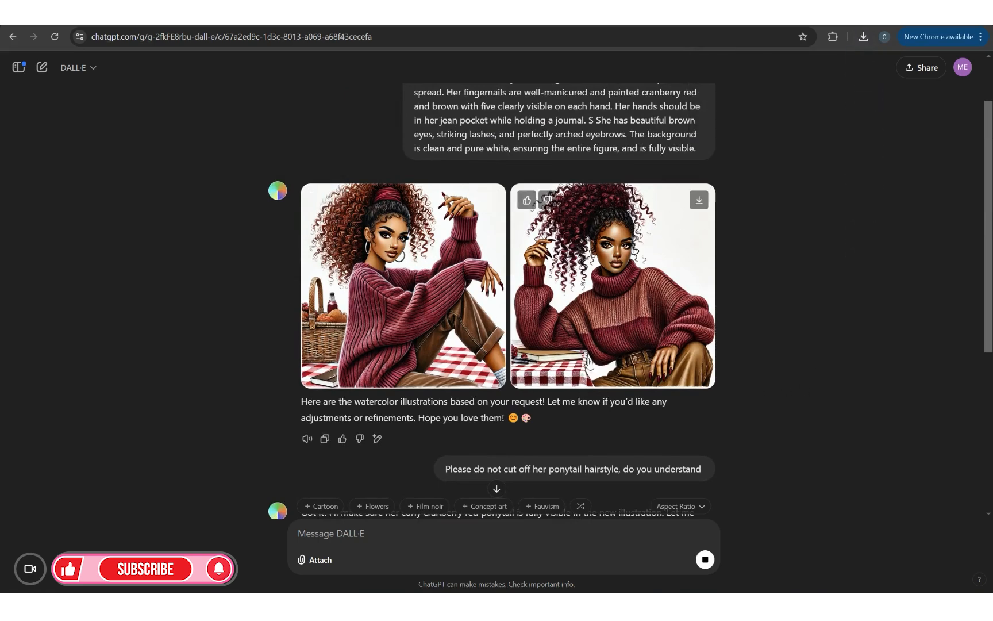
{"action": "scroll", "coordinate": [677, 455], "scroll_direction": "up", "scroll_amount": 2}
{"action": "scroll", "coordinate": [679, 455], "scroll_direction": "down", "scroll_amount": 2}
{"action": "scroll", "coordinate": [677, 456], "scroll_direction": "down", "scroll_amount": 1}
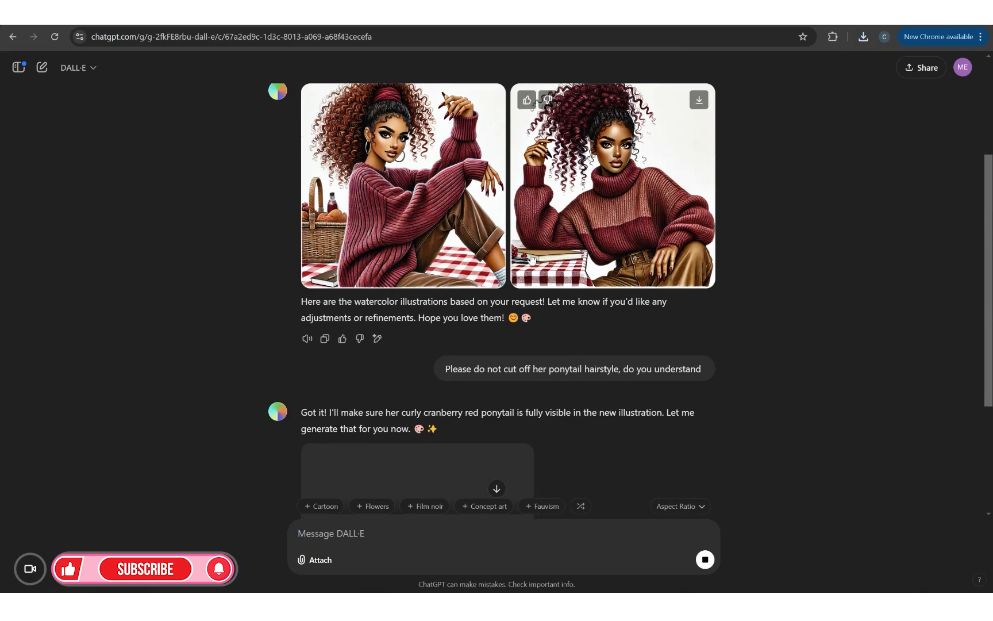
{"action": "scroll", "coordinate": [629, 299], "scroll_direction": "up", "scroll_amount": 3}
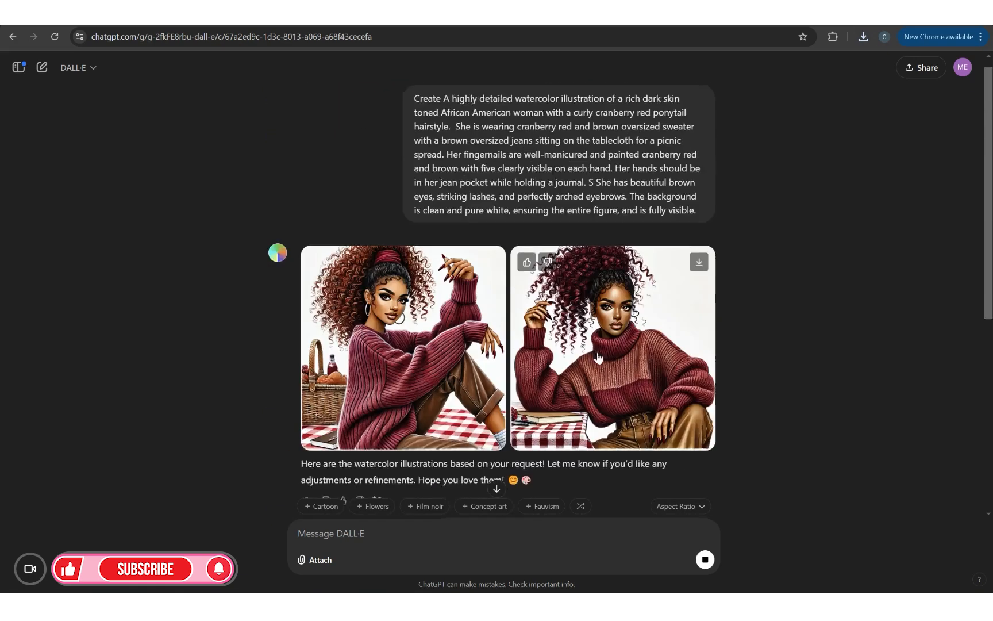
{"action": "scroll", "coordinate": [597, 352], "scroll_direction": "down", "scroll_amount": 6}
{"action": "scroll", "coordinate": [598, 356], "scroll_direction": "up", "scroll_amount": 6}
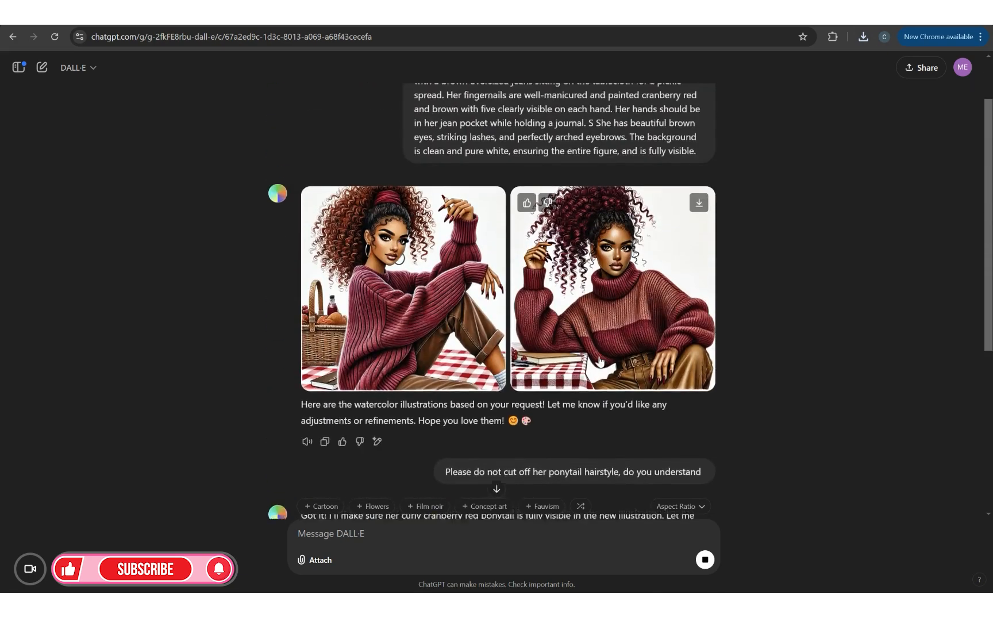
- Copy the full original watercolor prompt from the start of the chat and paste it into a new message
{"action": "left_click_drag", "start_coordinate": [422, 110], "coordinate": [698, 224]}
{"action": "right_click", "coordinate": [599, 210]}
{"action": "left_click", "coordinate": [629, 225]}
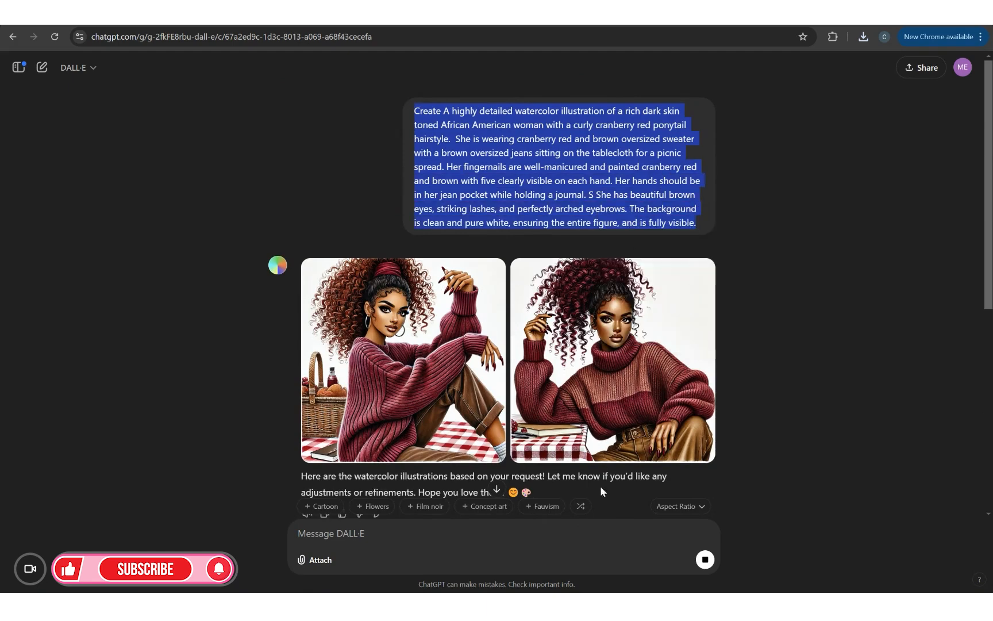
{"action": "left_click", "coordinate": [588, 523]}
{"action": "key", "text": "ctrl+v"}
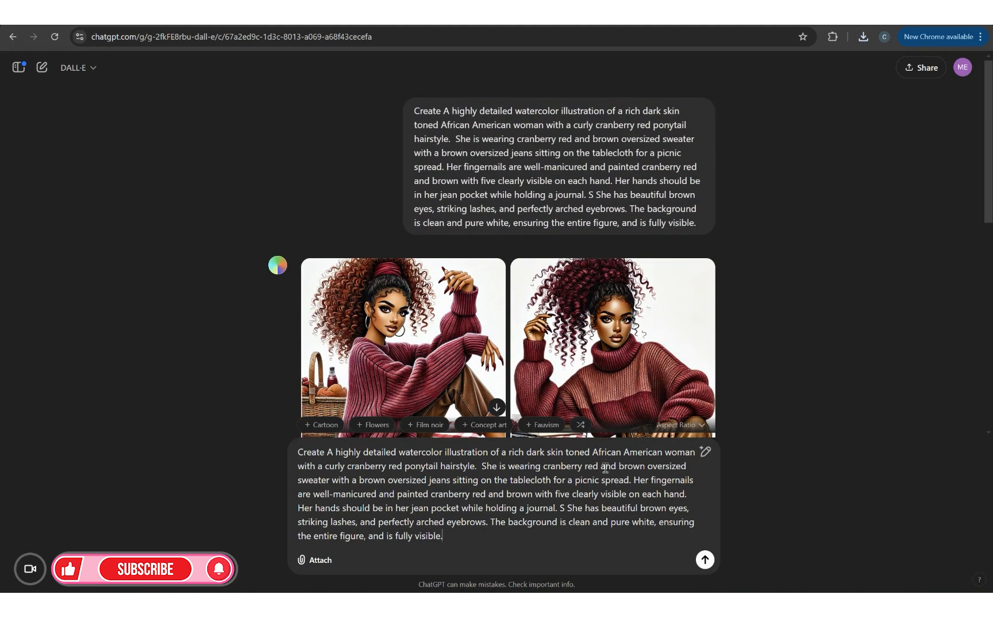
- Remove "and brown" from the sweater color, check the Canva color palette, and insert "golden" before "brown oversized jeans"
{"action": "left_click_drag", "start_coordinate": [604, 466], "coordinate": [638, 466]}
{"action": "key", "text": "BackSpace"}
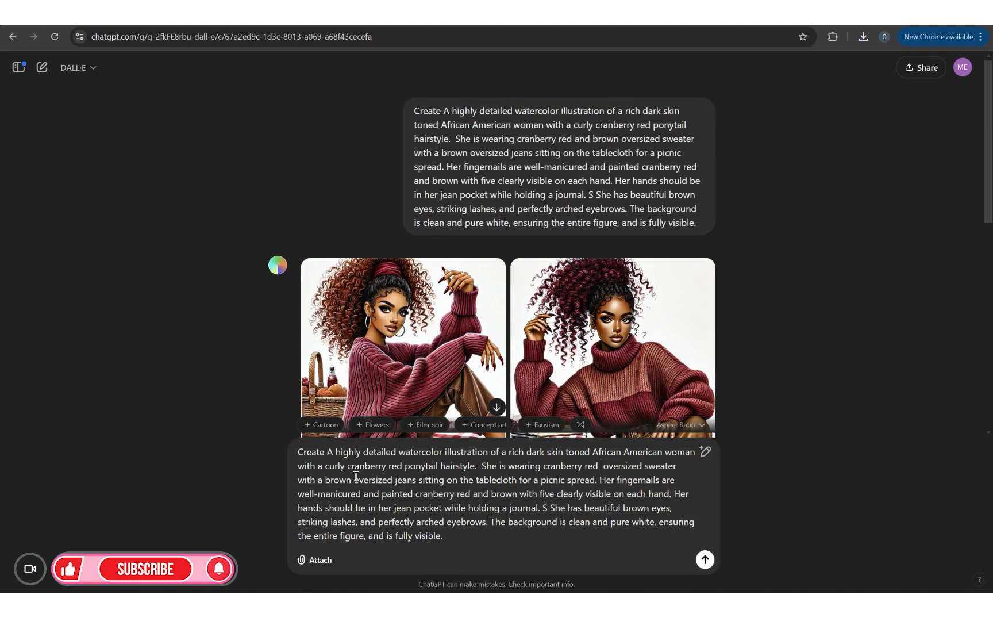
{"action": "left_click", "coordinate": [445, 22]}
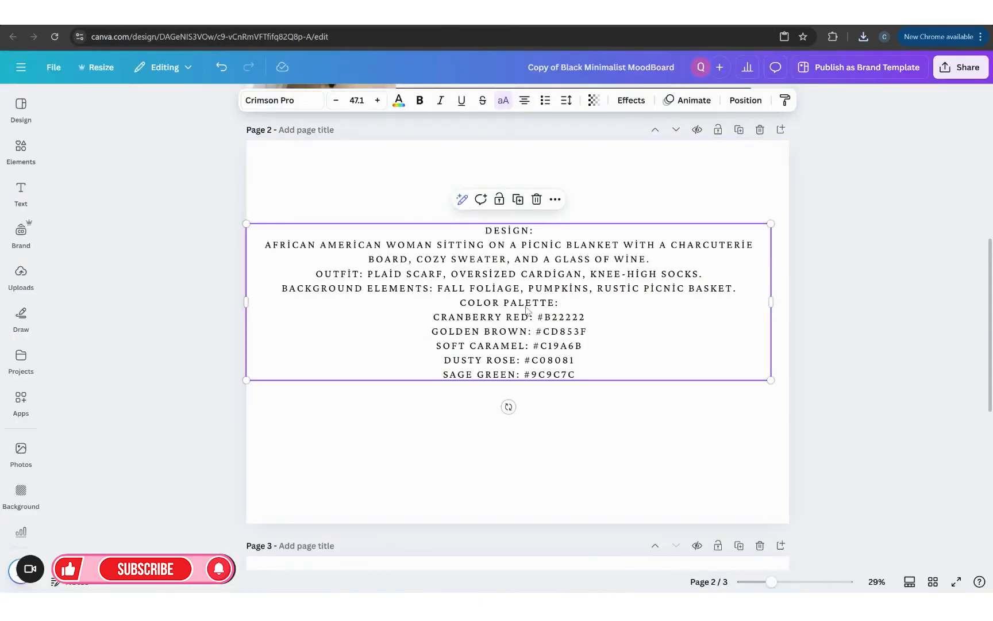
{"action": "left_click", "coordinate": [425, 23]}
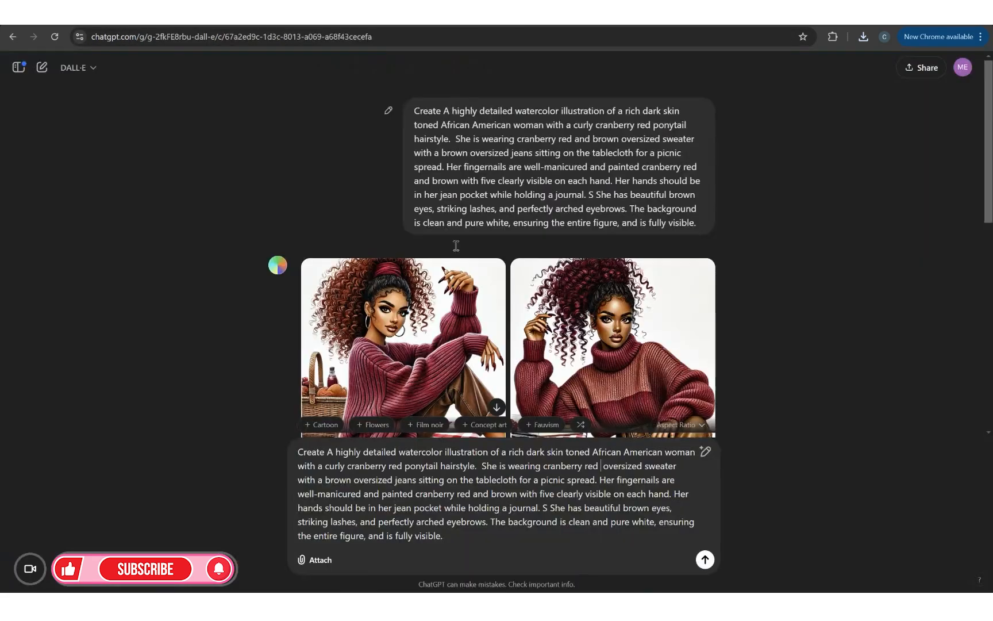
{"action": "left_click", "coordinate": [322, 483]}
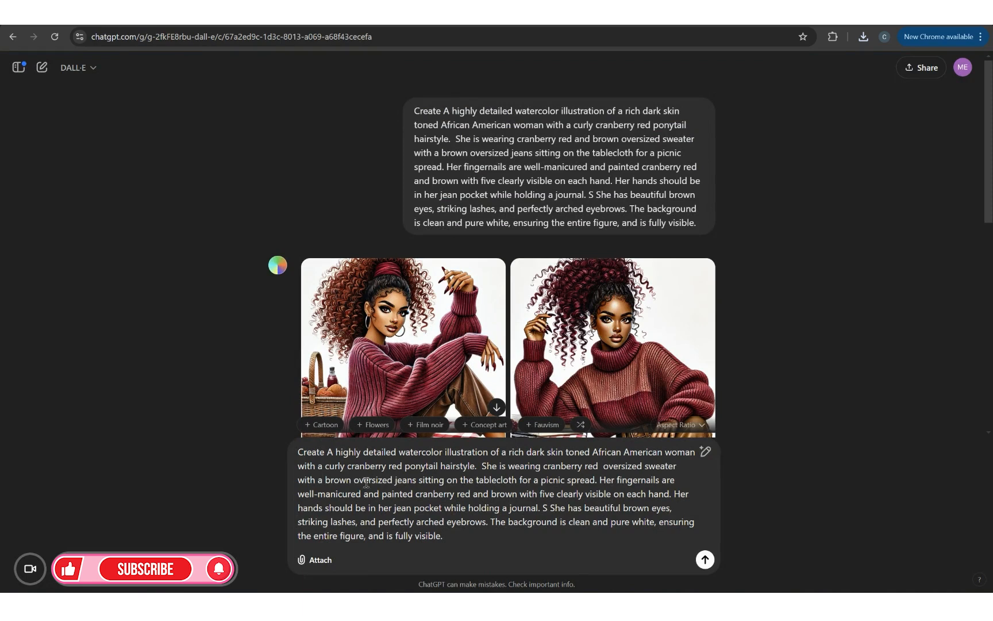
{"action": "type", "text": "golden"}
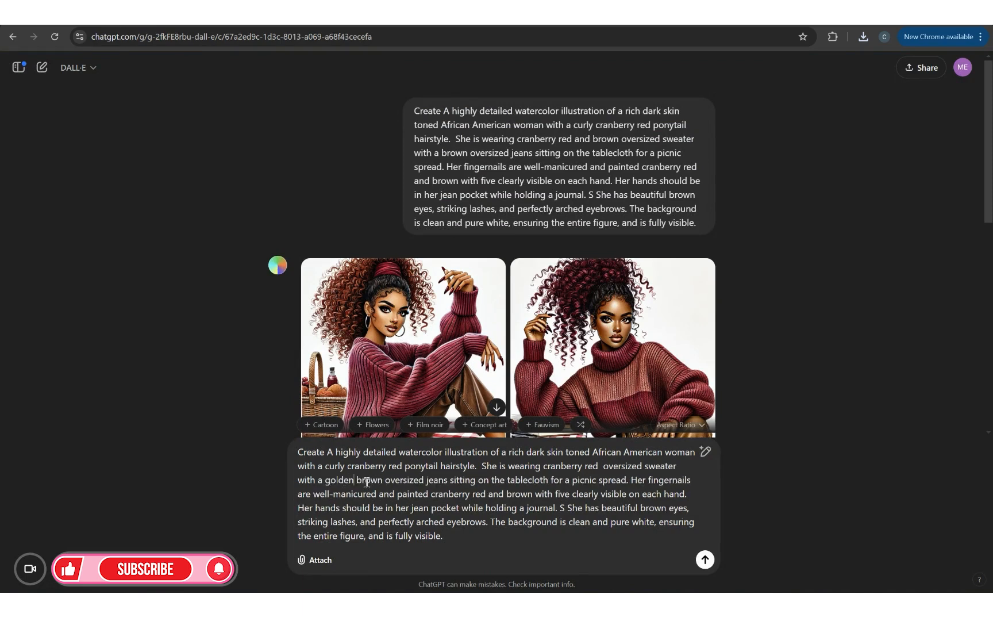
{"action": "left_click", "coordinate": [449, 481]}
{"action": "key", "text": "shift+Right"}
{"action": "key", "text": "shift+Right"}
{"action": "key", "text": "shift+Right"}
{"action": "key", "text": "shift+Right"}
{"action": "key", "text": "shift+Right"}
{"action": "key", "text": "shift+Right"}
{"action": "key", "text": "shift+Right"}
{"action": "key", "text": "shift+Right"}
{"action": "key", "text": "shift+Right"}
{"action": "key", "text": "shift+Right"}
{"action": "key", "text": "shift+Right"}
{"action": "key", "text": "shift+Right"}
{"action": "key", "text": "shift+Right"}
{"action": "key", "text": "shift+Right"}
{"action": "key", "text": "shift+Right"}
{"action": "key", "text": "shift+Right"}
{"action": "key", "text": "shift+Right"}
{"action": "key", "text": "shift+Right"}
{"action": "key", "text": "shift+Right"}
{"action": "key", "text": "shift+Right"}
{"action": "key", "text": "shift+Left"}
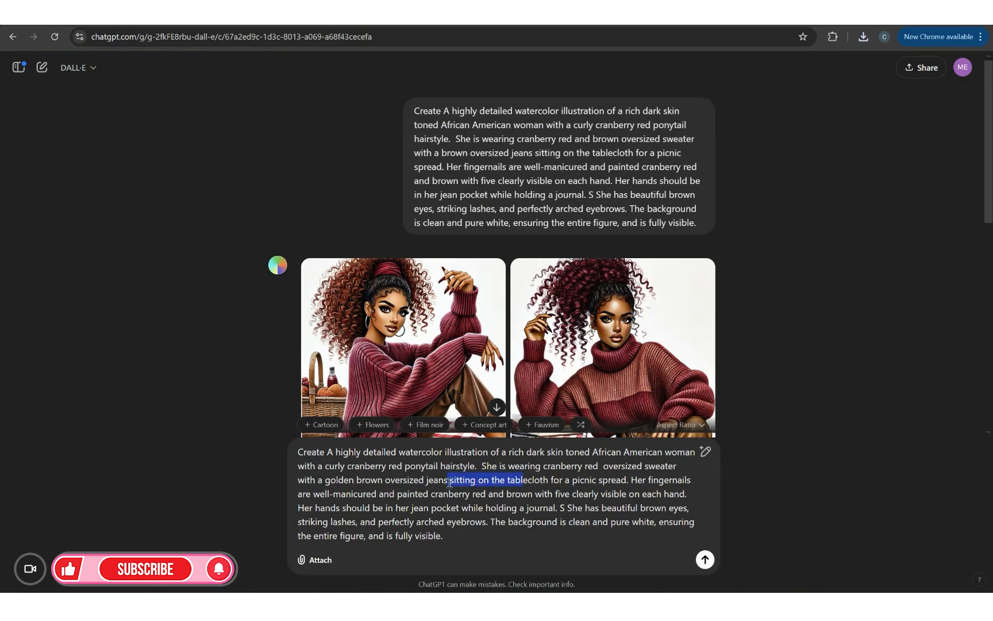
- Insert "and oversized golden brown trench coach while" before "sitting on the tablecloth" and submit the prompt
{"action": "left_click", "coordinate": [449, 483]}
{"action": "type", "text": "and oversid"}
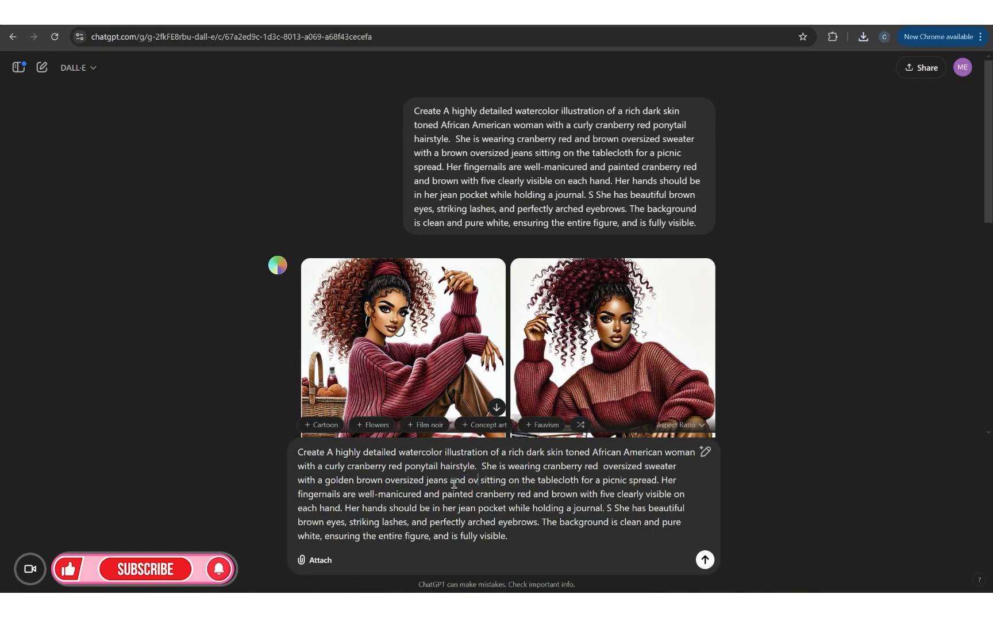
{"action": "type", "text": "ze b"}
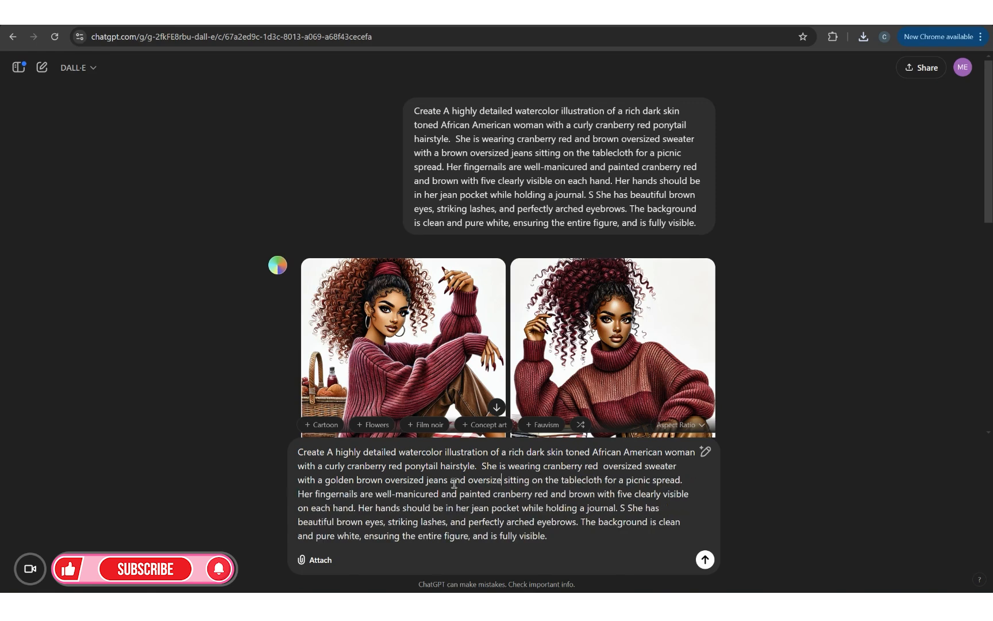
{"action": "key", "text": "BackSpace"}
{"action": "type", "text": "golden b"}
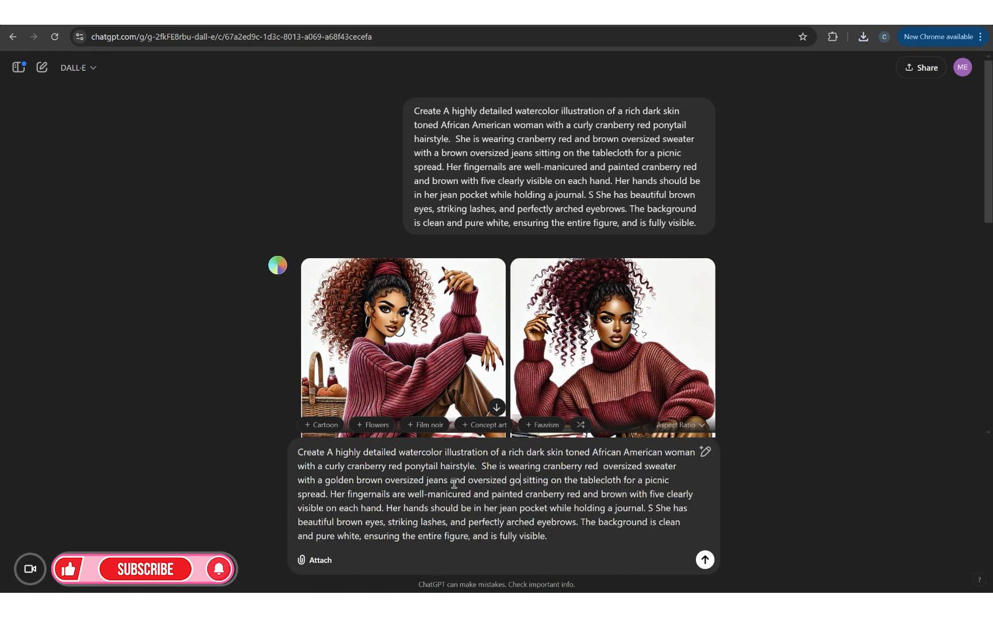
{"action": "type", "text": "rown trench"}
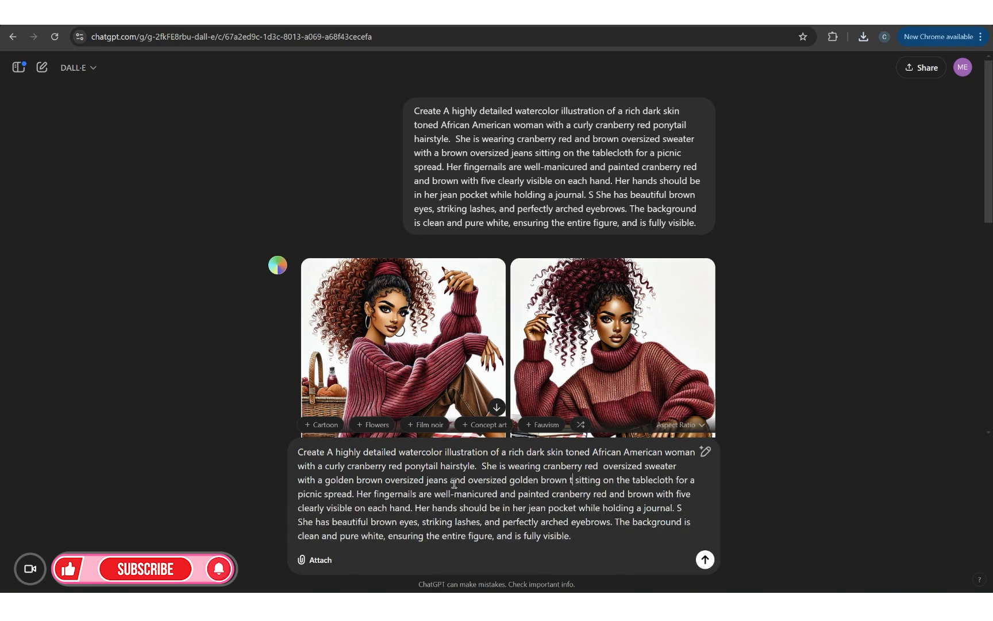
{"action": "type", "text": " coach whil"}
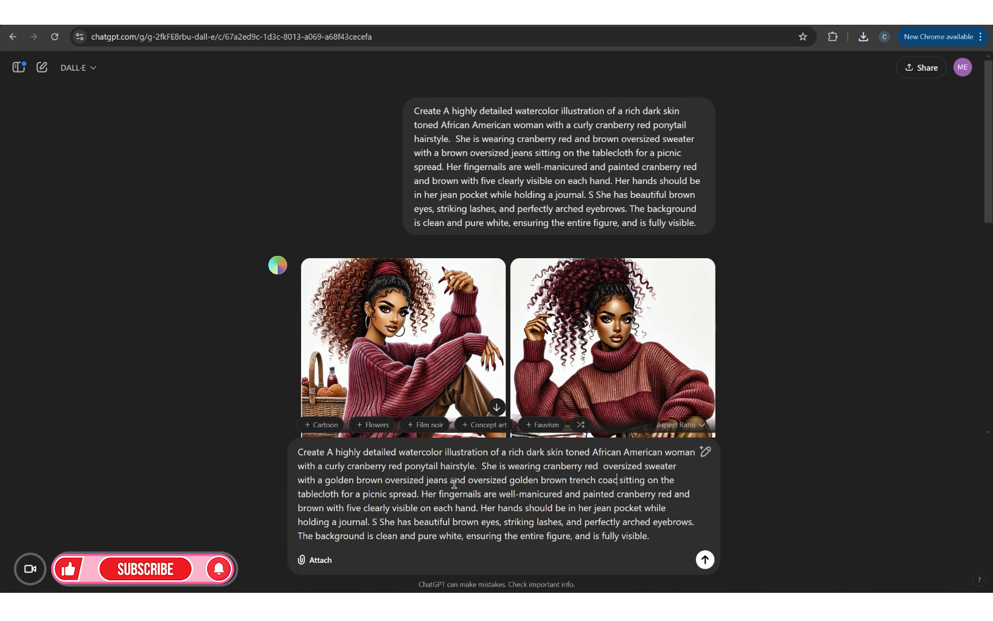
{"action": "type", "text": "e"}
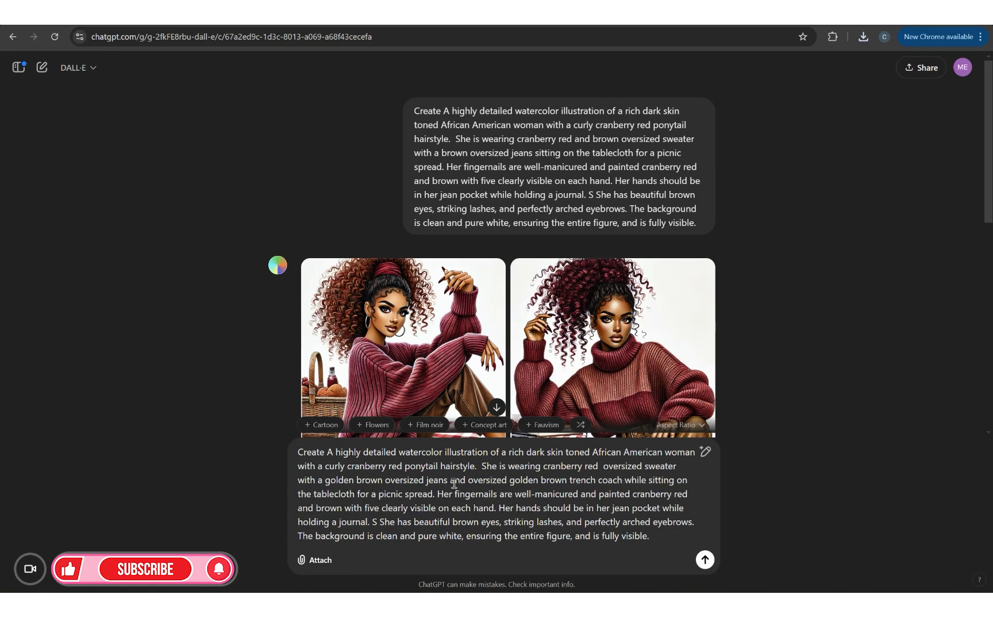
{"action": "left_click", "coordinate": [705, 559]}
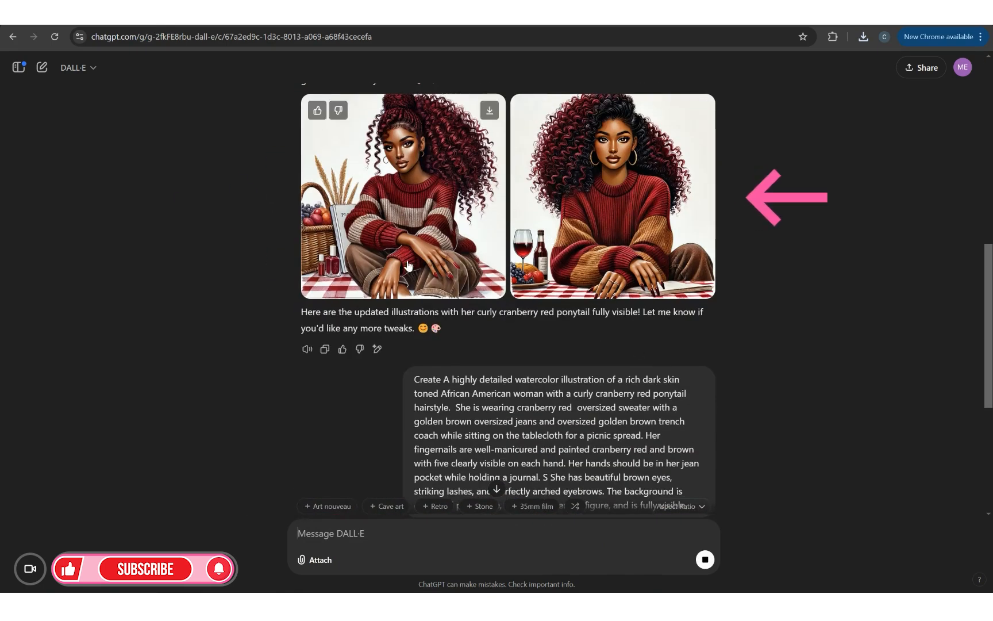
- Examine the hair, sweaters and hands in the updated ponytail illustrations, as well as the new trench coat illustrations
{"action": "scroll", "coordinate": [423, 198], "scroll_direction": "up", "scroll_amount": 1}
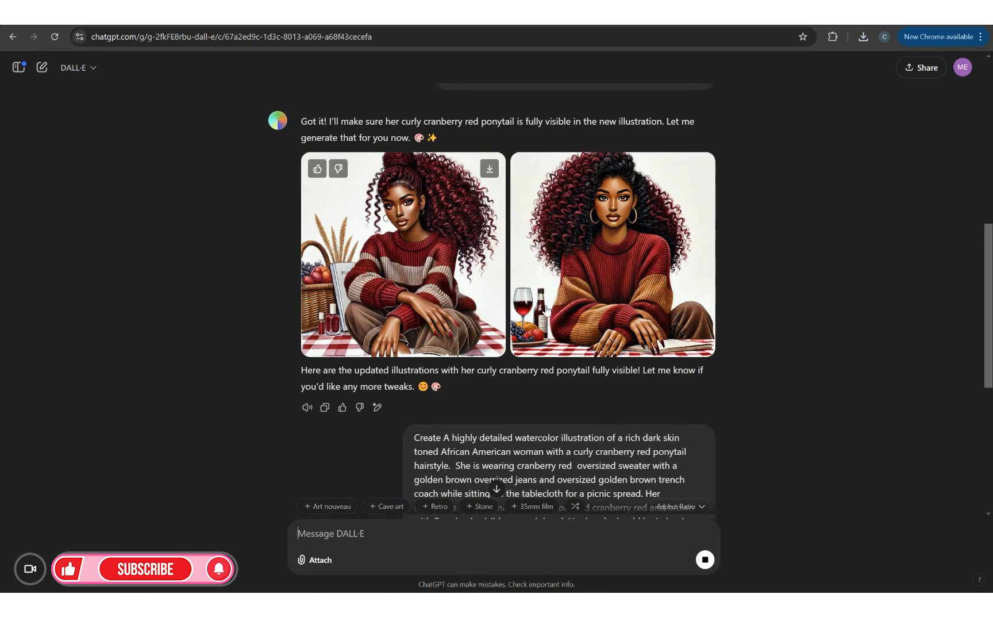
{"action": "scroll", "coordinate": [434, 289], "scroll_direction": "up", "scroll_amount": 3}
{"action": "scroll", "coordinate": [566, 371], "scroll_direction": "down", "scroll_amount": 4}
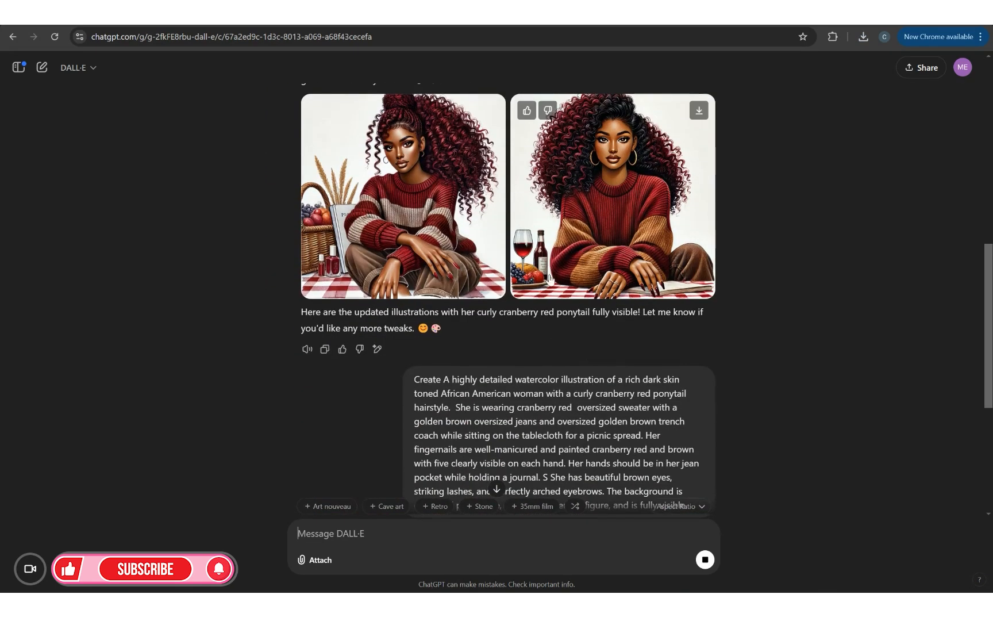
{"action": "scroll", "coordinate": [593, 429], "scroll_direction": "up", "scroll_amount": 3}
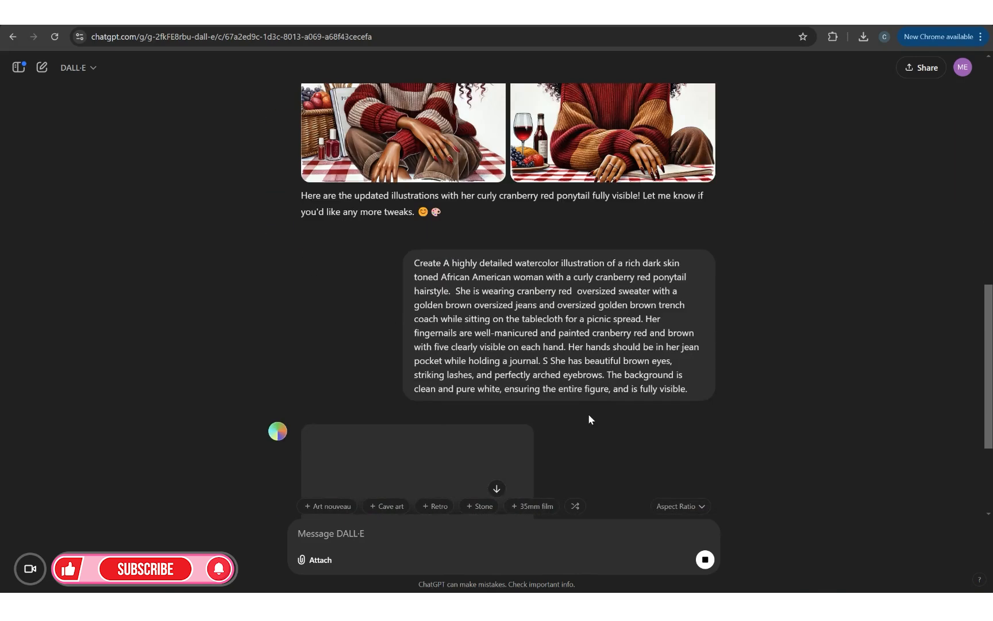
{"action": "scroll", "coordinate": [663, 353], "scroll_direction": "up", "scroll_amount": 1}
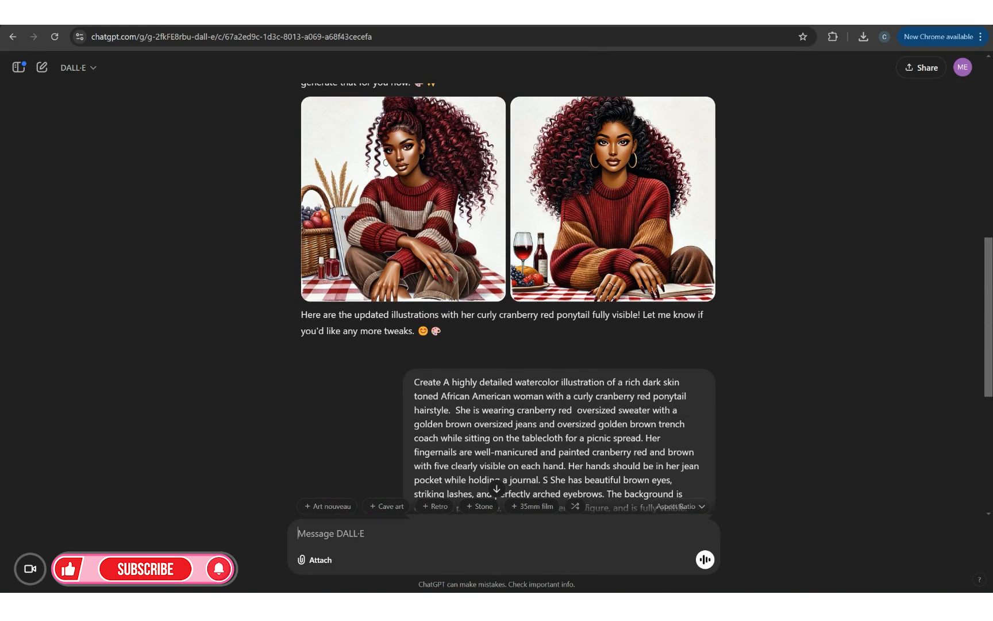
{"action": "mouse_move", "coordinate": [601, 128]}
{"action": "scroll", "coordinate": [616, 204], "scroll_direction": "up", "scroll_amount": 1}
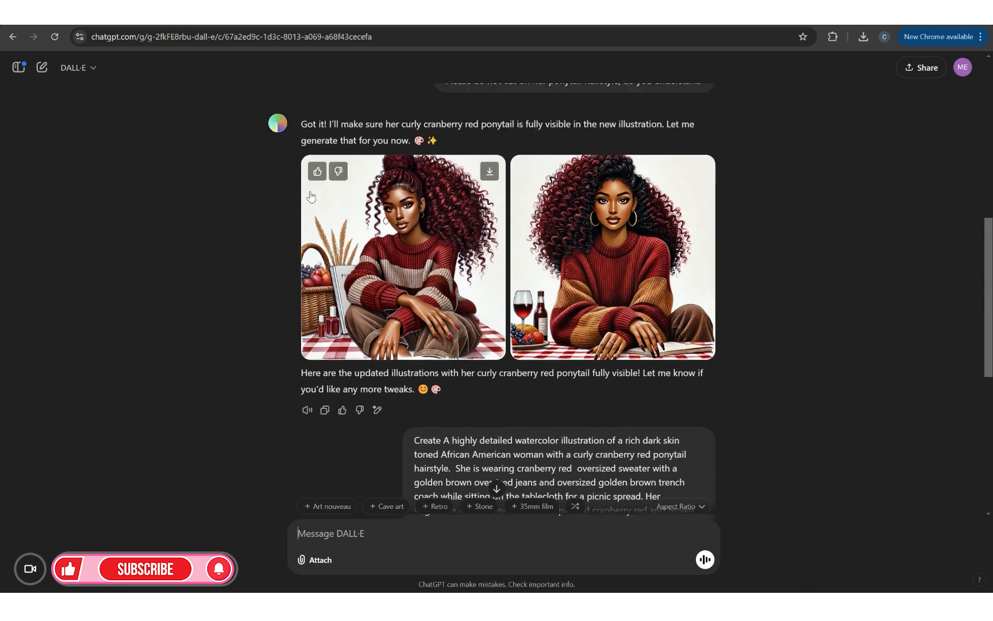
{"action": "scroll", "coordinate": [566, 259], "scroll_direction": "down", "scroll_amount": 5}
{"action": "scroll", "coordinate": [563, 297], "scroll_direction": "down", "scroll_amount": 2}
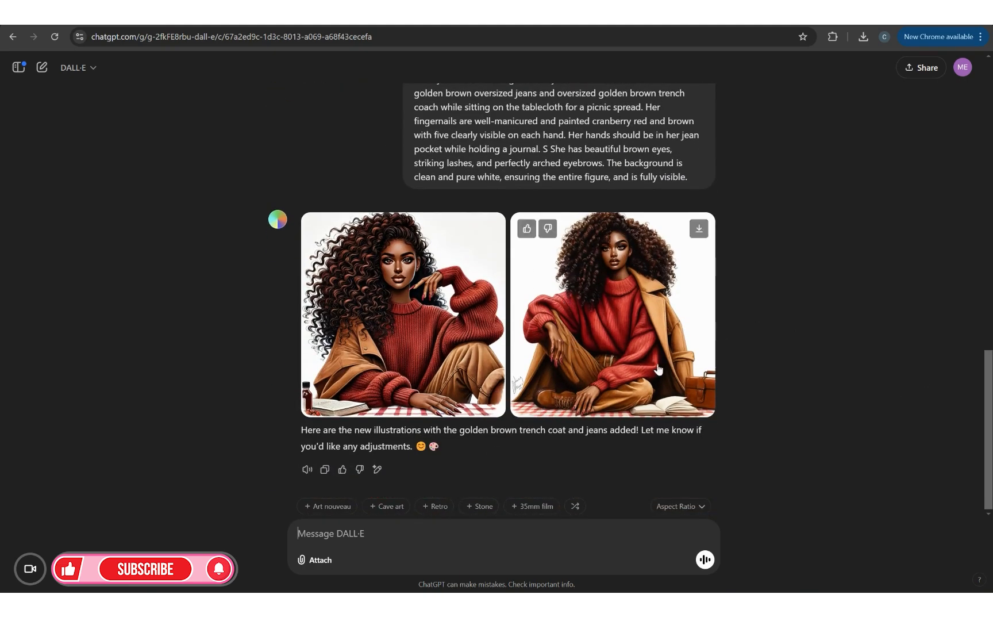
- Enlarge the two trench coat illustrations one after the other to inspect their details, and close the image view
{"action": "left_click", "coordinate": [450, 384]}
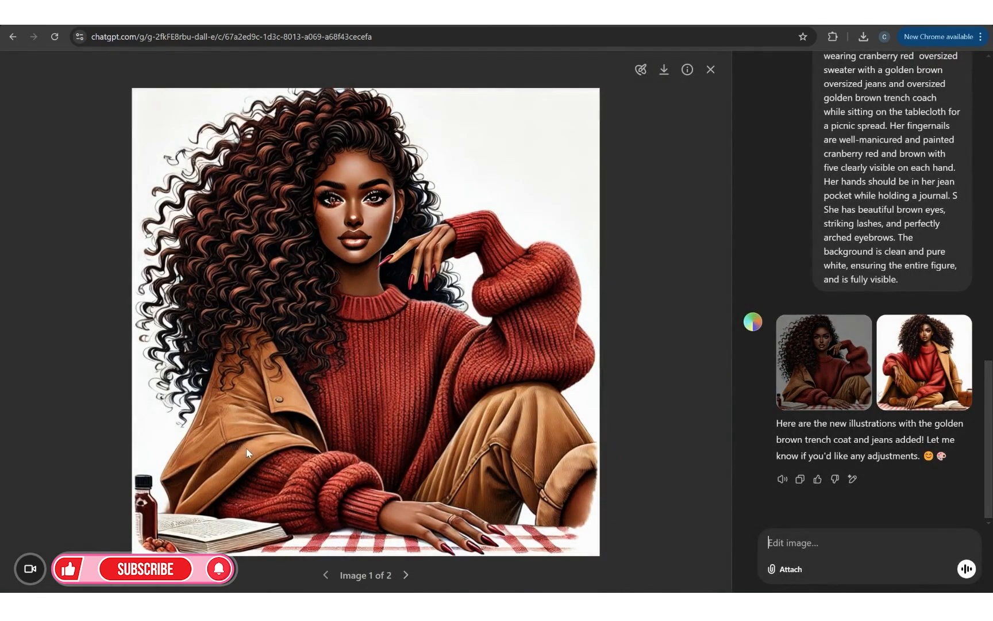
{"action": "key", "text": "Right"}
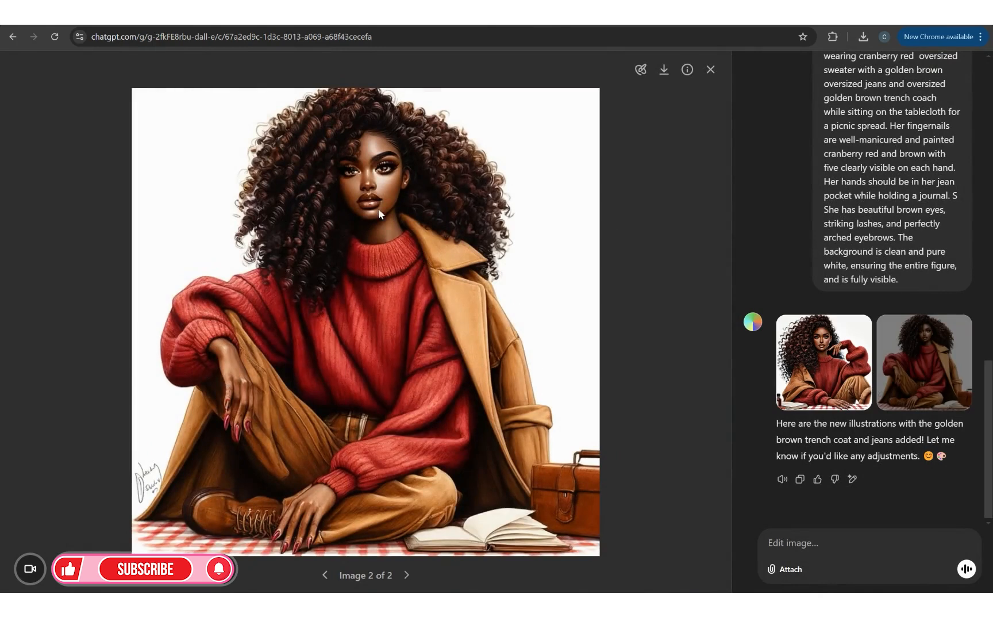
{"action": "left_click", "coordinate": [711, 70]}
- Send the follow-up message "regenerate" to request new versions of the trench coat illustrations
{"action": "left_click", "coordinate": [561, 554]}
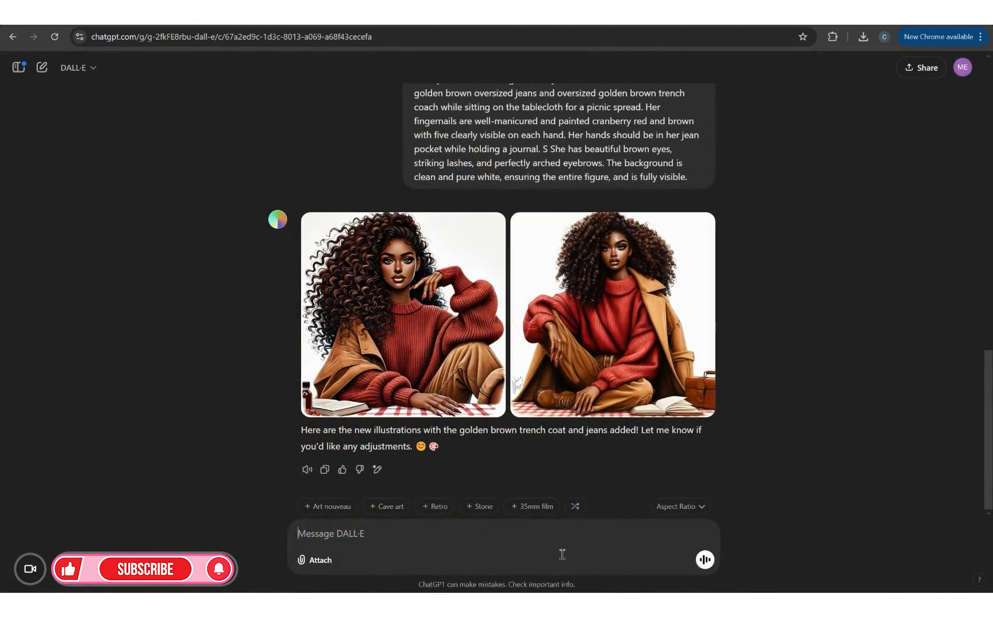
{"action": "type", "text": "regerbat"}
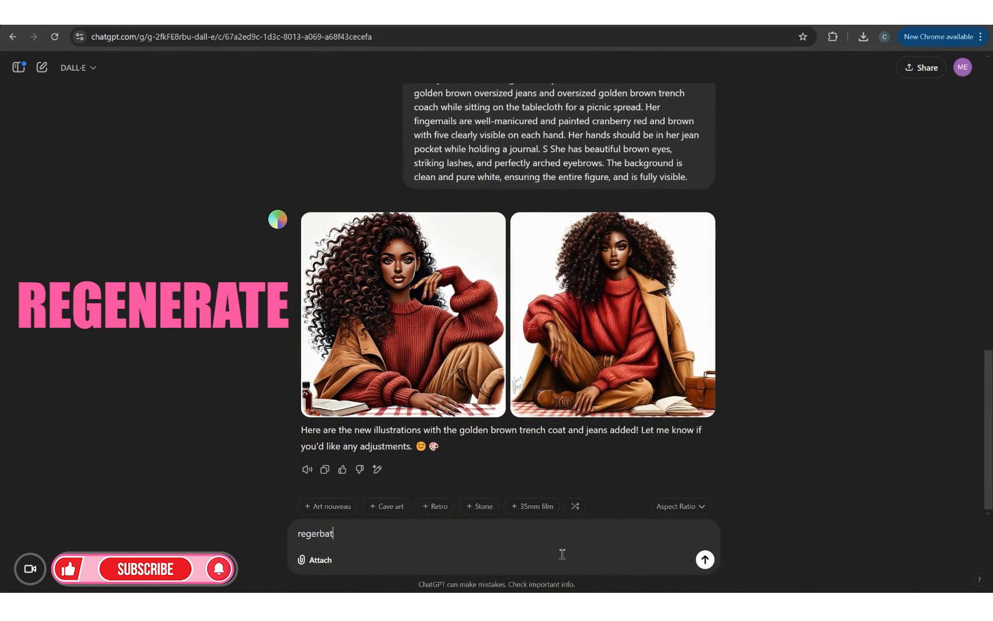
{"action": "key", "text": "BackSpace"}
{"action": "key", "text": "BackSpace"}
{"action": "key", "text": "BackSpace"}
{"action": "key", "text": "BackSpace"}
{"action": "type", "text": "ne"}
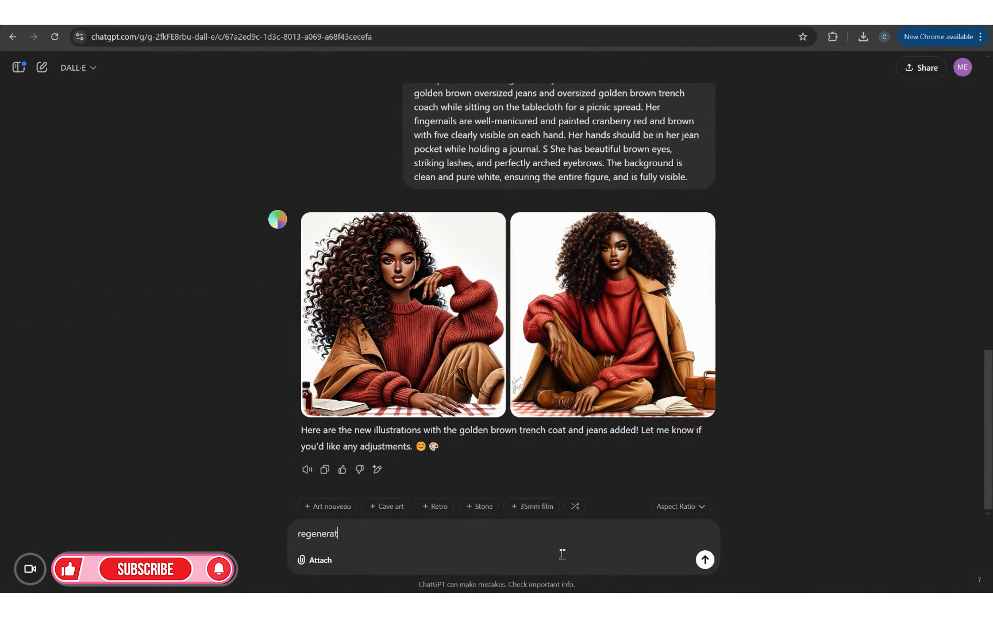
{"action": "key", "text": "Return"}
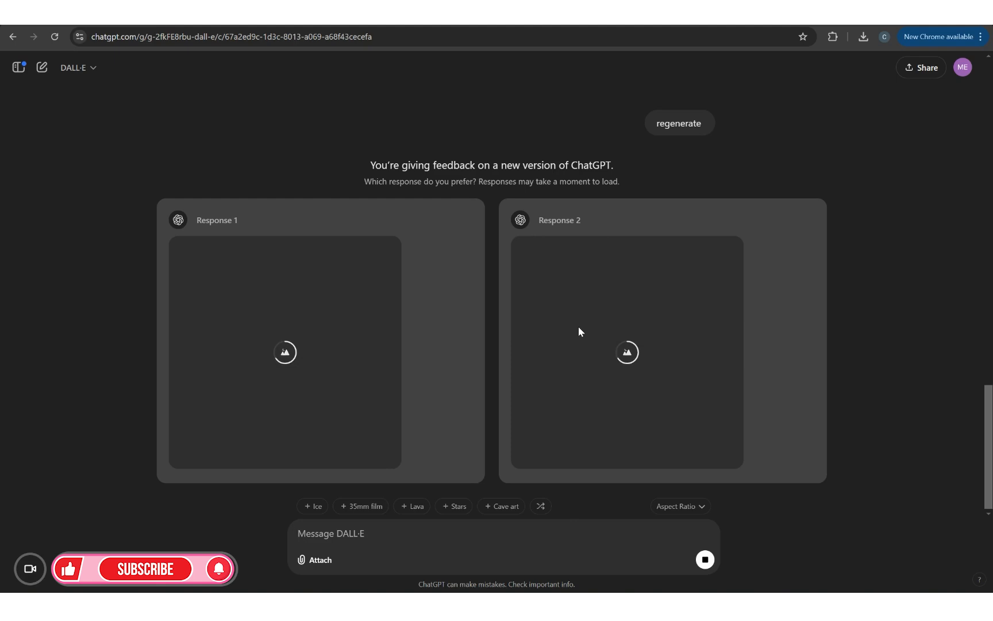
- Recheck the curly cranberry red ponytail wording in the submitted trench coat prompt and return to the regenerated responses
{"action": "scroll", "coordinate": [638, 357], "scroll_direction": "up", "scroll_amount": 4}
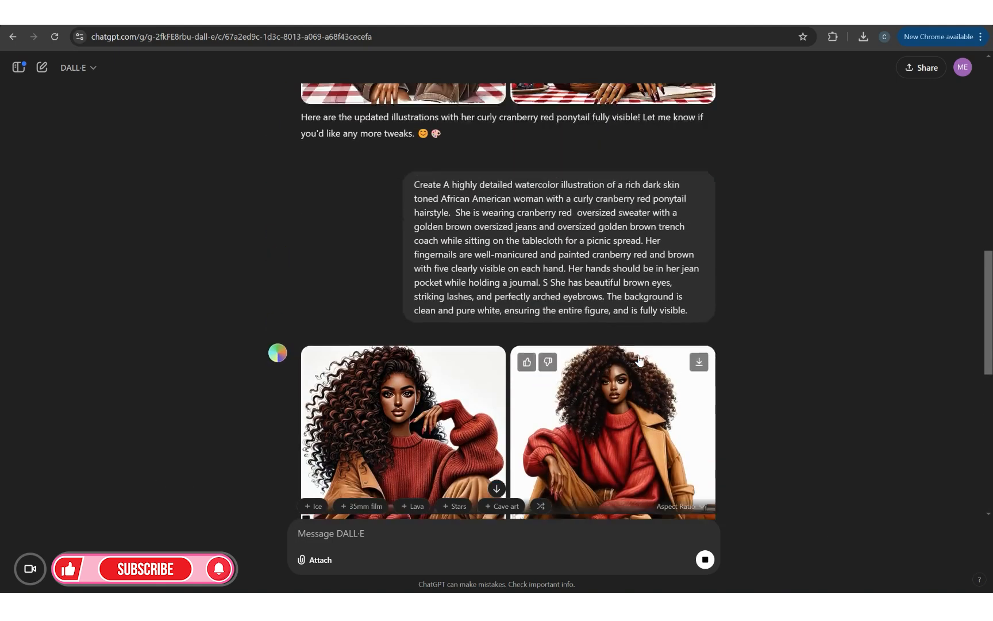
{"action": "left_click_drag", "start_coordinate": [520, 200], "coordinate": [607, 199]}
{"action": "scroll", "coordinate": [539, 335], "scroll_direction": "down", "scroll_amount": 9}
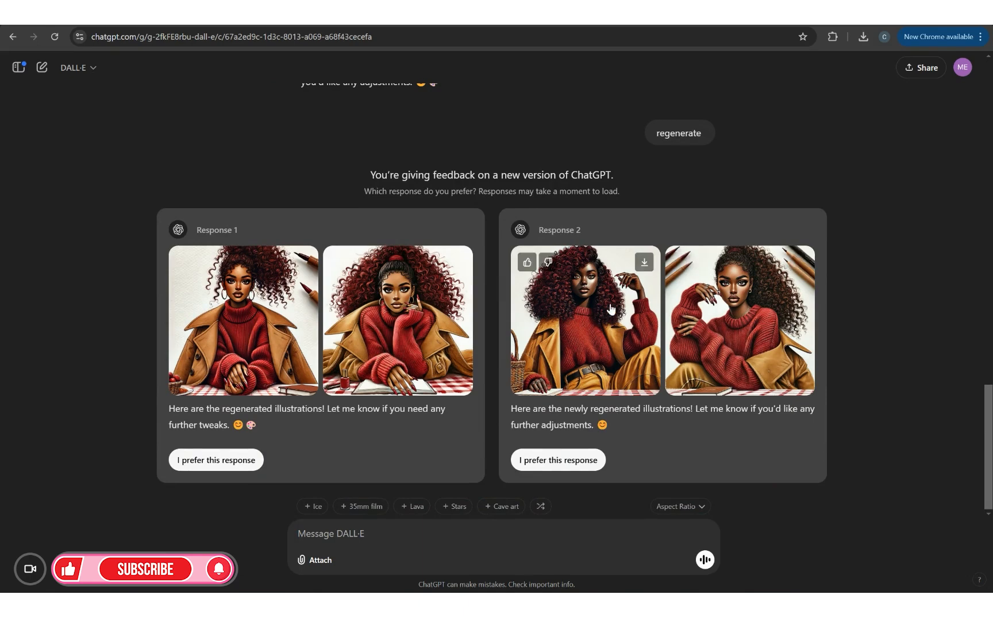
- Download the second illustration of Response 2, showing the woman with her curly hair pulled up
{"action": "left_click", "coordinate": [797, 263]}
{"action": "left_click", "coordinate": [793, 269]}
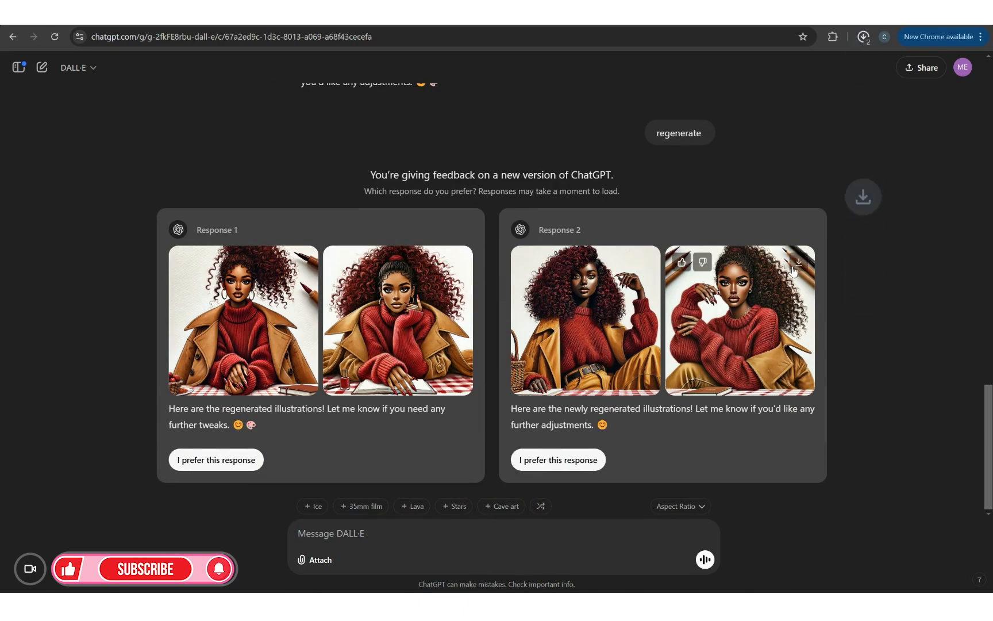
- Download the second illustration of Response 1 and choose Response 1 as the preferred response
{"action": "left_click", "coordinate": [456, 268]}
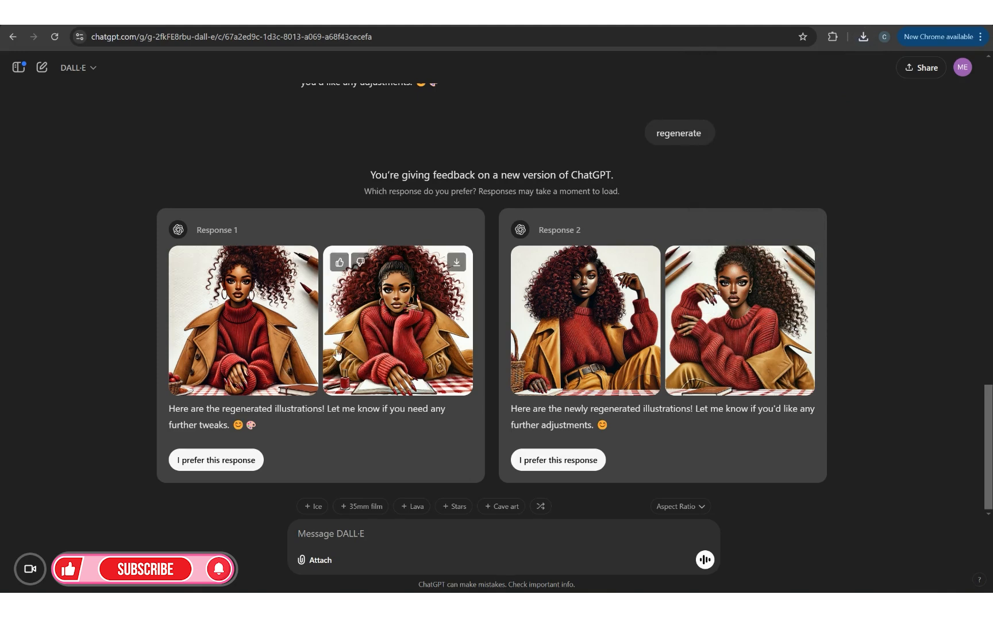
{"action": "left_click", "coordinate": [227, 462]}
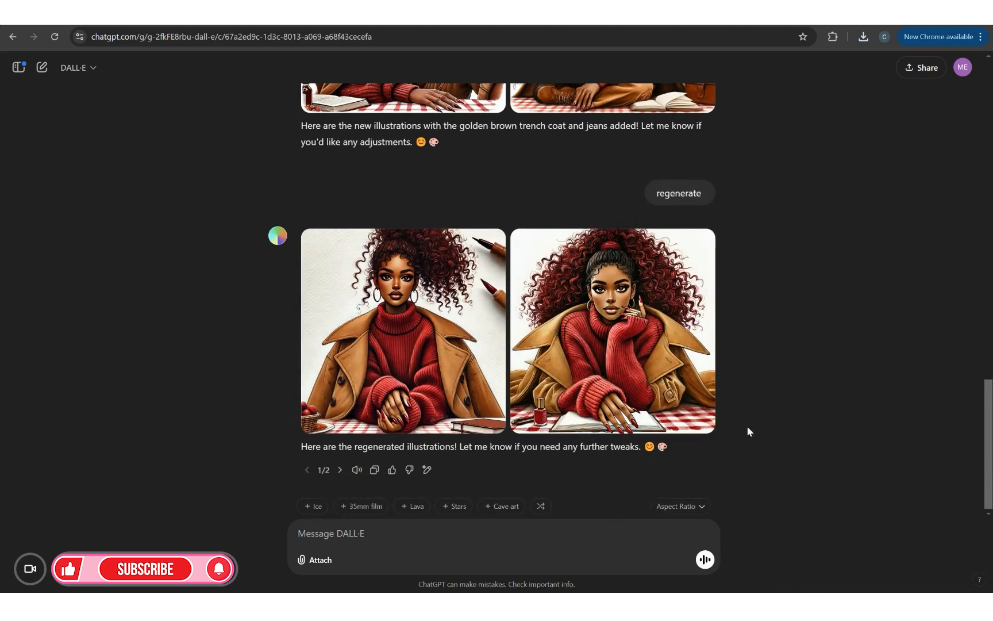
- Send the follow-up message "regenerate, add picnic food on the tablecloth"
{"action": "left_click", "coordinate": [532, 545]}
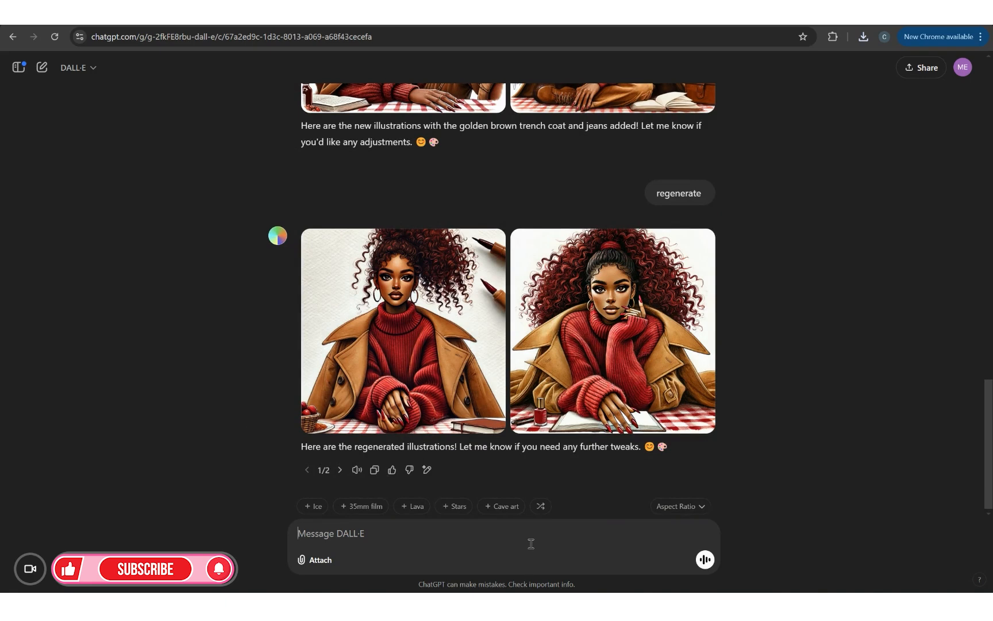
{"action": "type", "text": "reger"}
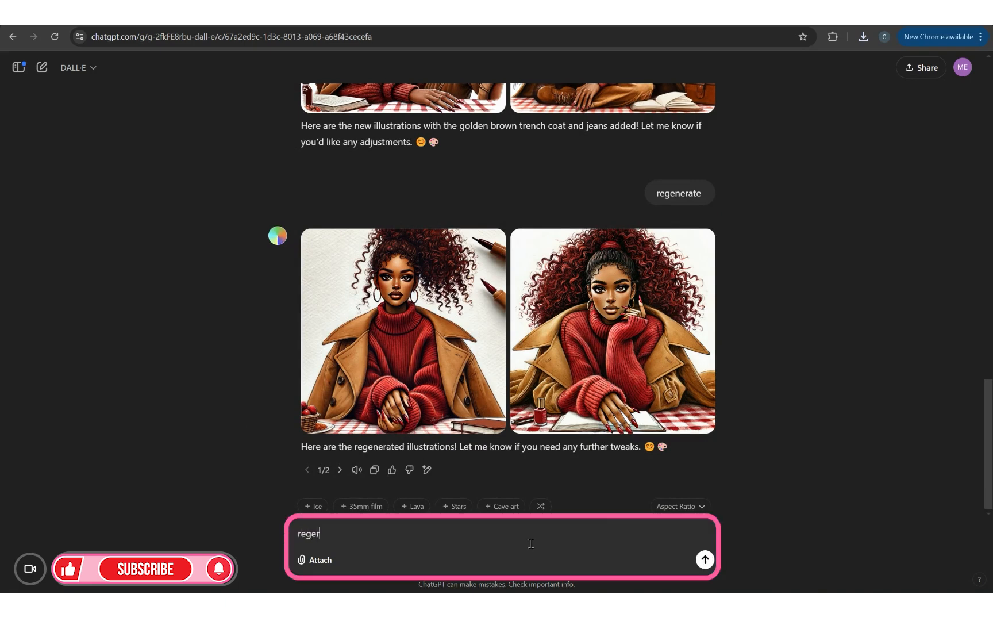
{"action": "type", "text": "enerate,"}
{"action": "type", "text": "add picnic food on the "}
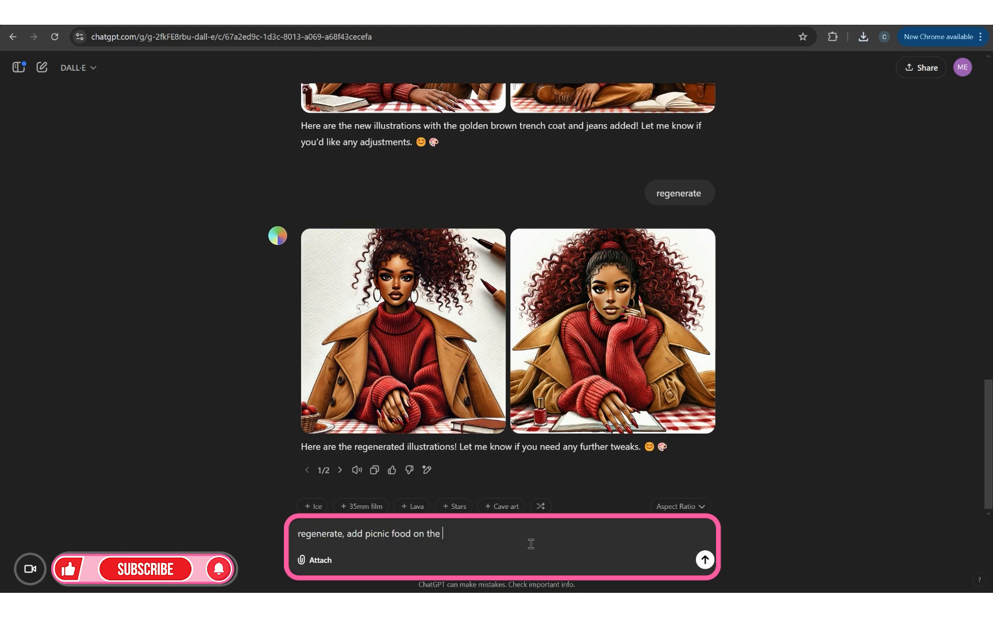
{"action": "type", "text": "tablecloth"}
{"action": "key", "text": "Return"}
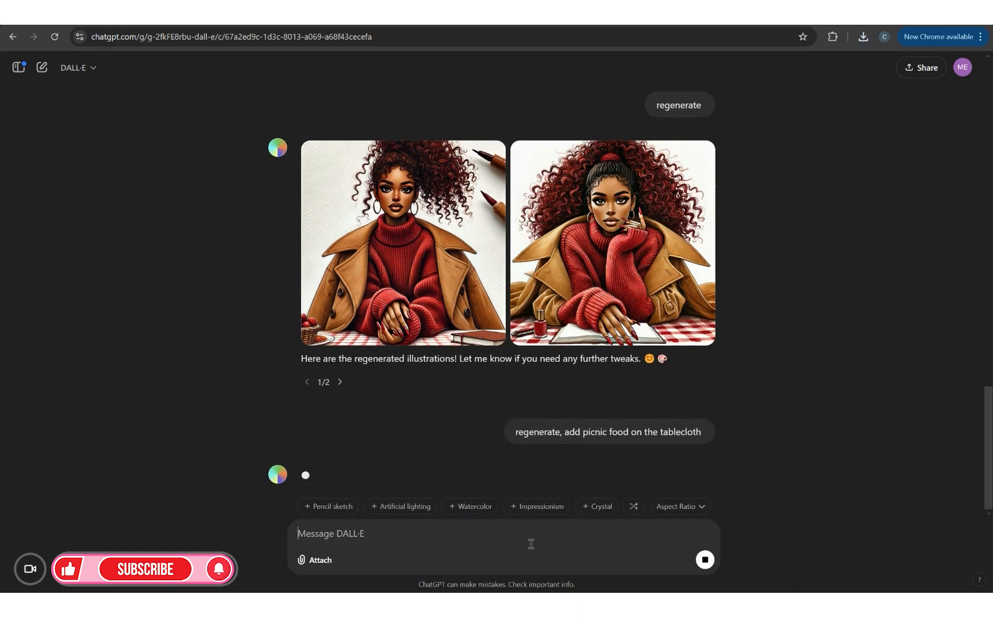
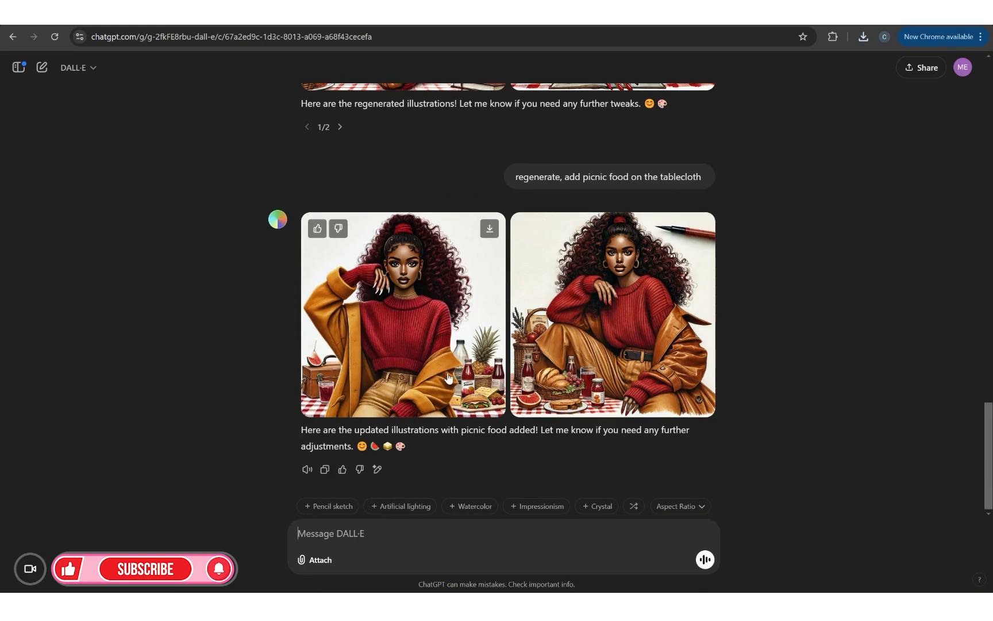
- Download both illustrations generated with picnic food on the tablecloth
{"action": "left_click", "coordinate": [489, 228]}
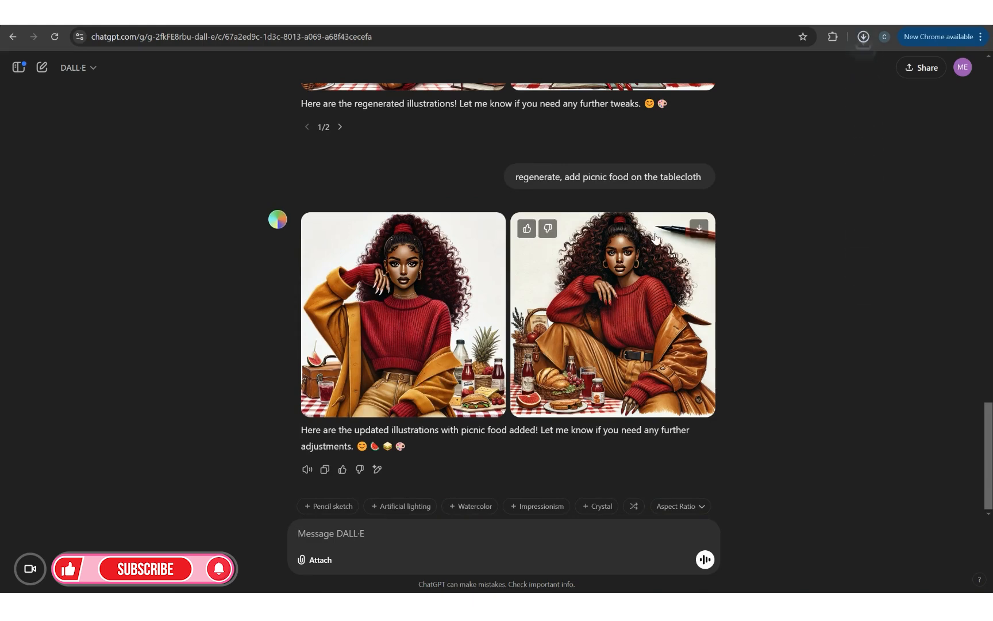
{"action": "left_click", "coordinate": [699, 228]}
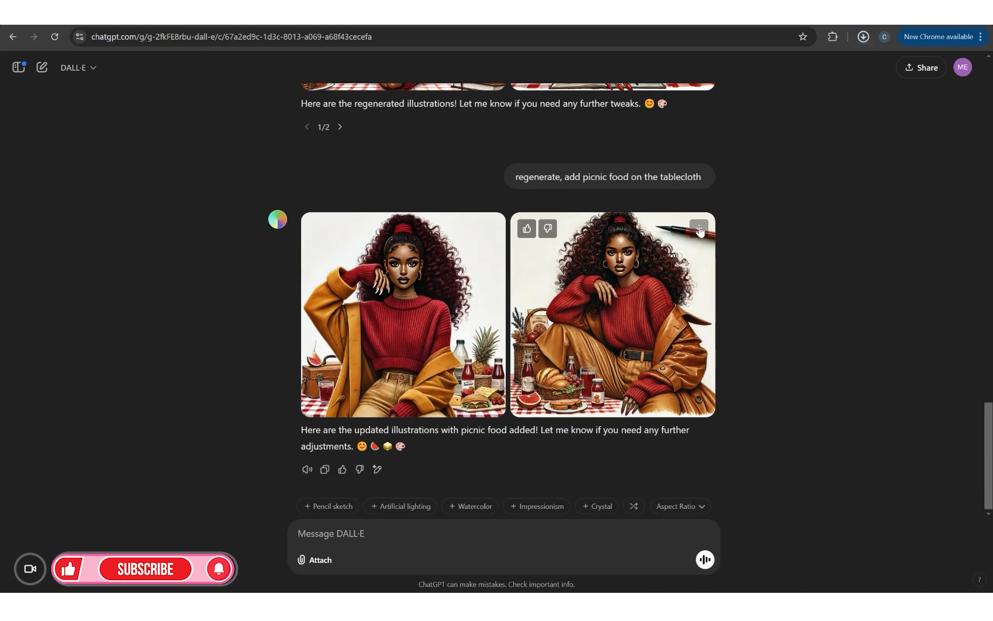
- Open the Fall Clipart Designs chat and review its picnic outfit ideas for tops, bottoms, shoes and accessories
{"action": "left_click", "coordinate": [21, 74]}
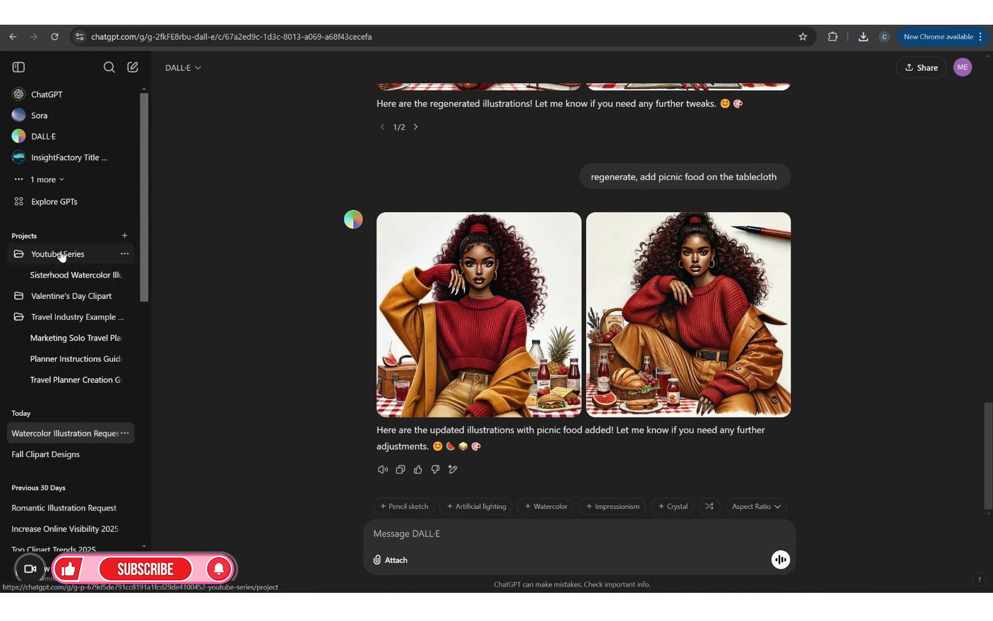
{"action": "left_click", "coordinate": [39, 179]}
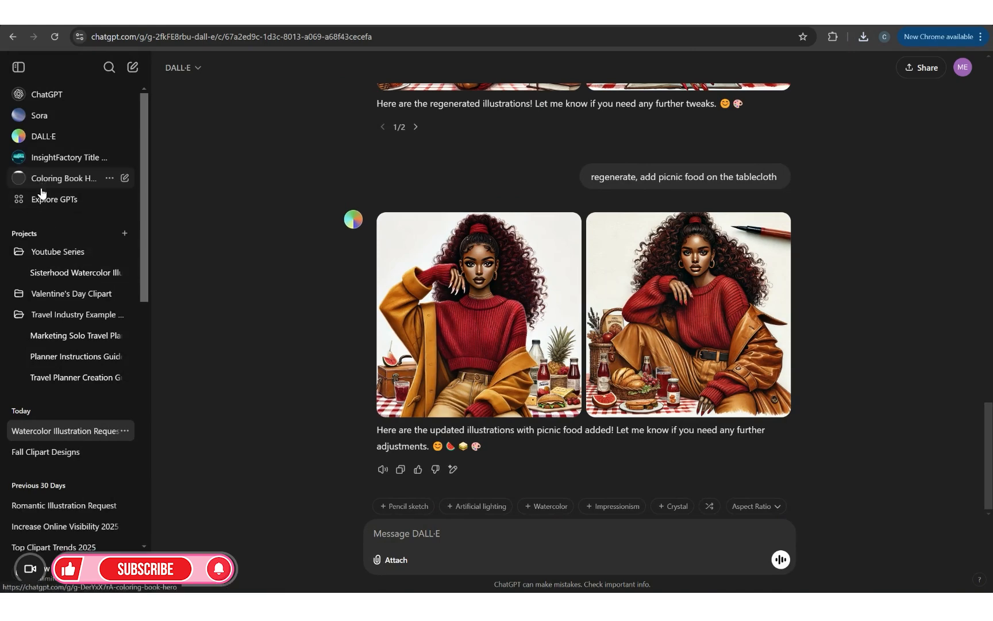
{"action": "left_click", "coordinate": [73, 452]}
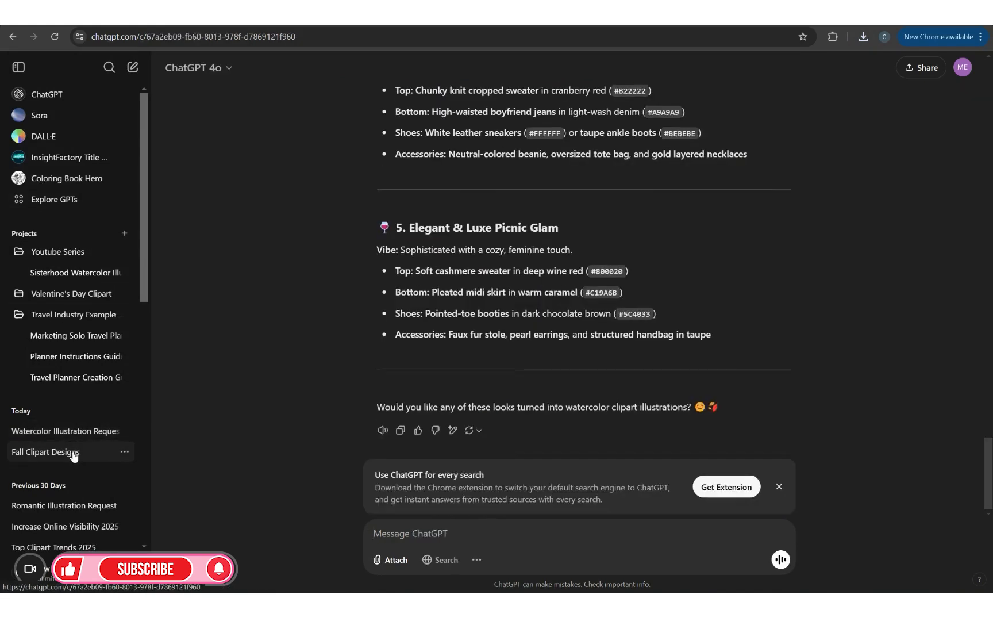
{"action": "scroll", "coordinate": [526, 354], "scroll_direction": "up", "scroll_amount": 1}
{"action": "scroll", "coordinate": [526, 356], "scroll_direction": "up", "scroll_amount": 7}
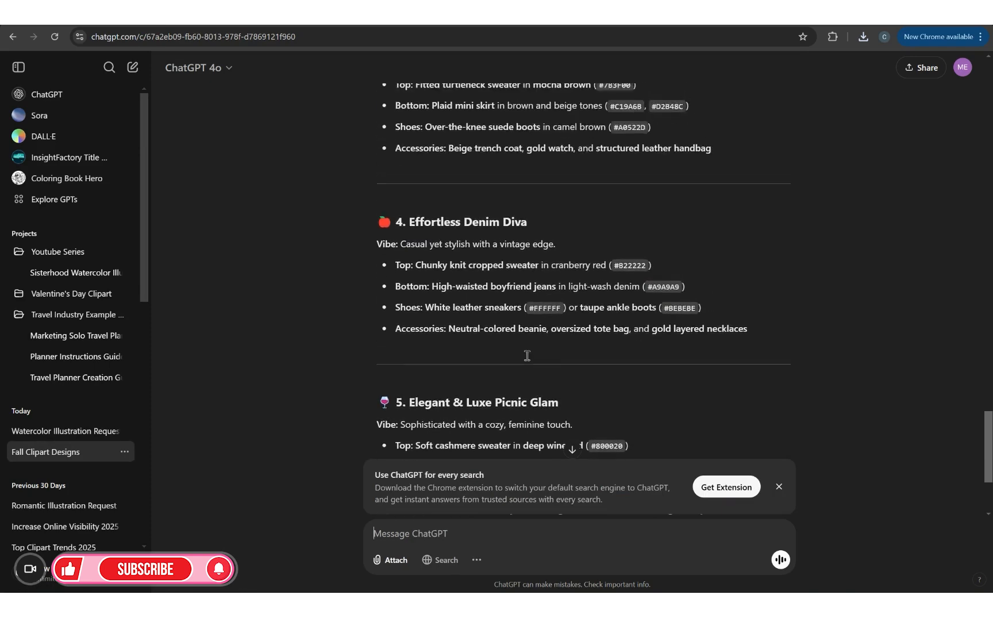
{"action": "scroll", "coordinate": [526, 356], "scroll_direction": "down", "scroll_amount": 8}
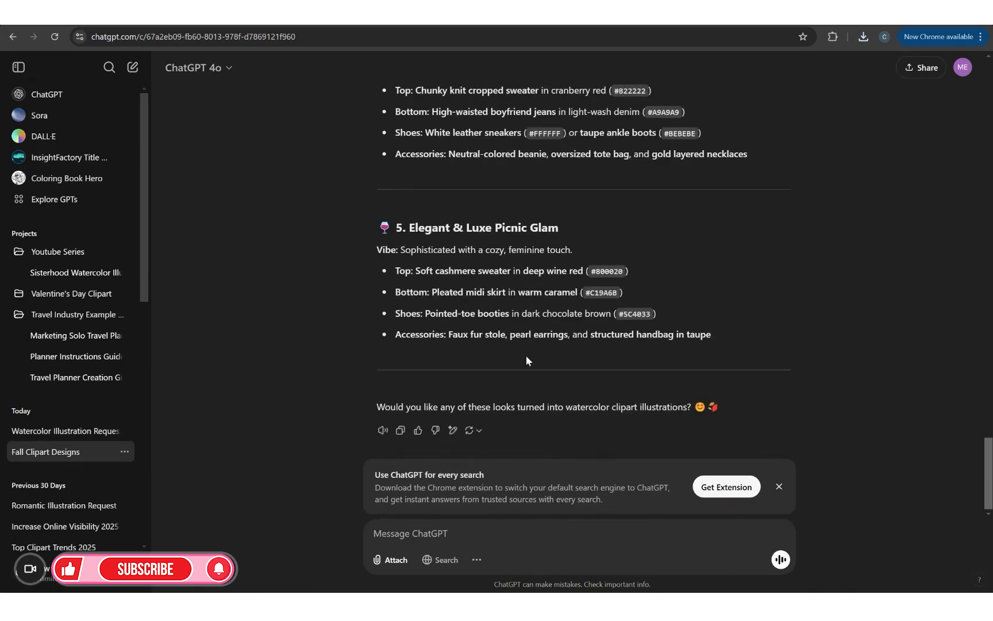
{"action": "scroll", "coordinate": [525, 352], "scroll_direction": "up", "scroll_amount": 4}
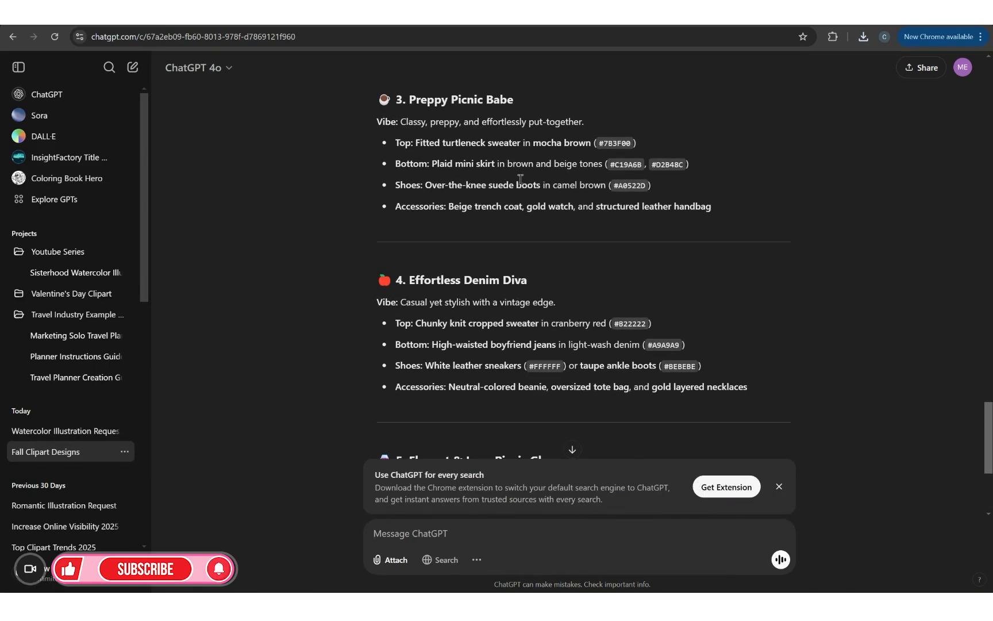
{"action": "scroll", "coordinate": [497, 198], "scroll_direction": "up", "scroll_amount": 4}
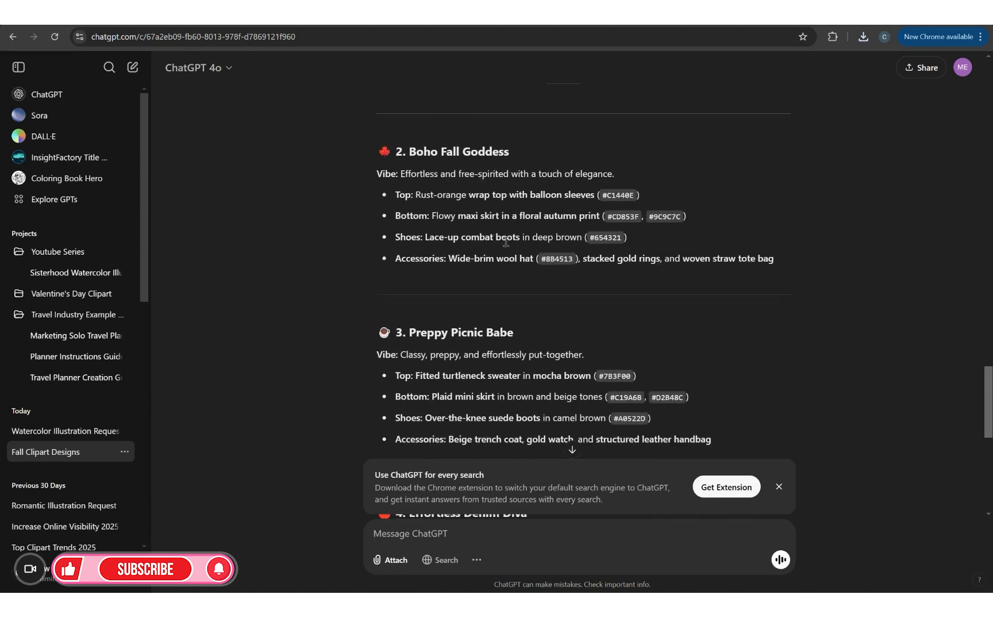
{"action": "scroll", "coordinate": [505, 241], "scroll_direction": "up", "scroll_amount": 3}
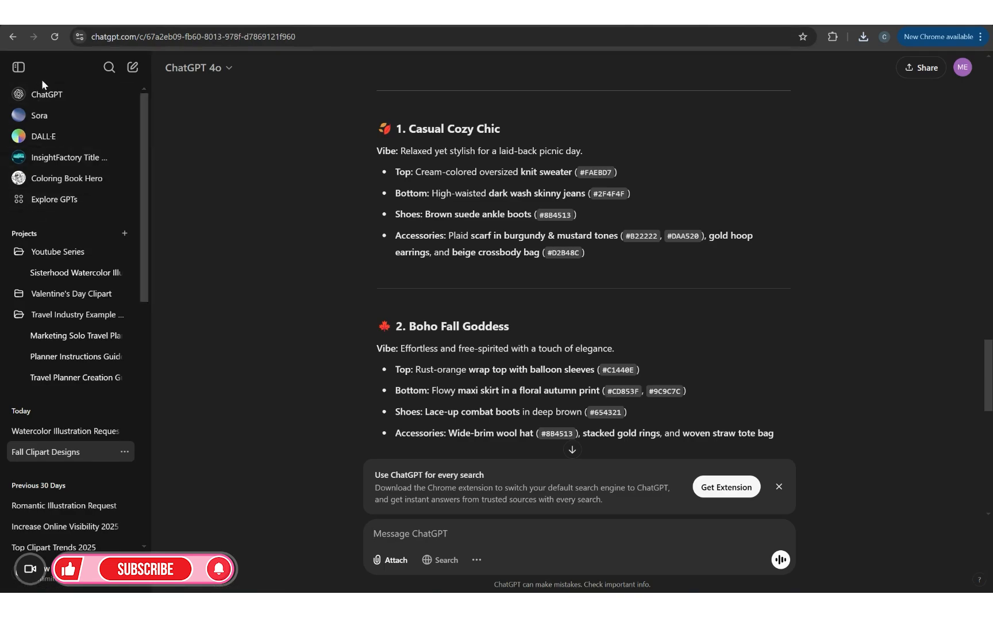
- Return to the Watercolor Illustration Request chat and copy the earlier golden brown trench coat prompt into a new message
{"action": "left_click", "coordinate": [67, 430]}
{"action": "scroll", "coordinate": [548, 397], "scroll_direction": "up", "scroll_amount": 2}
{"action": "scroll", "coordinate": [549, 396], "scroll_direction": "up", "scroll_amount": 10}
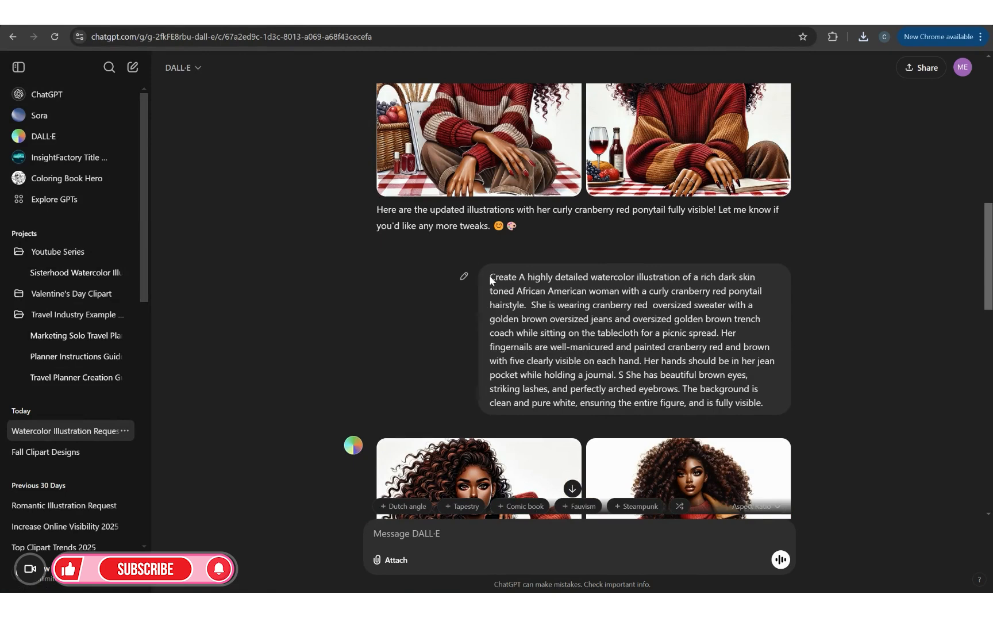
{"action": "left_click_drag", "start_coordinate": [490, 277], "coordinate": [776, 406]}
{"action": "right_click", "coordinate": [659, 375]}
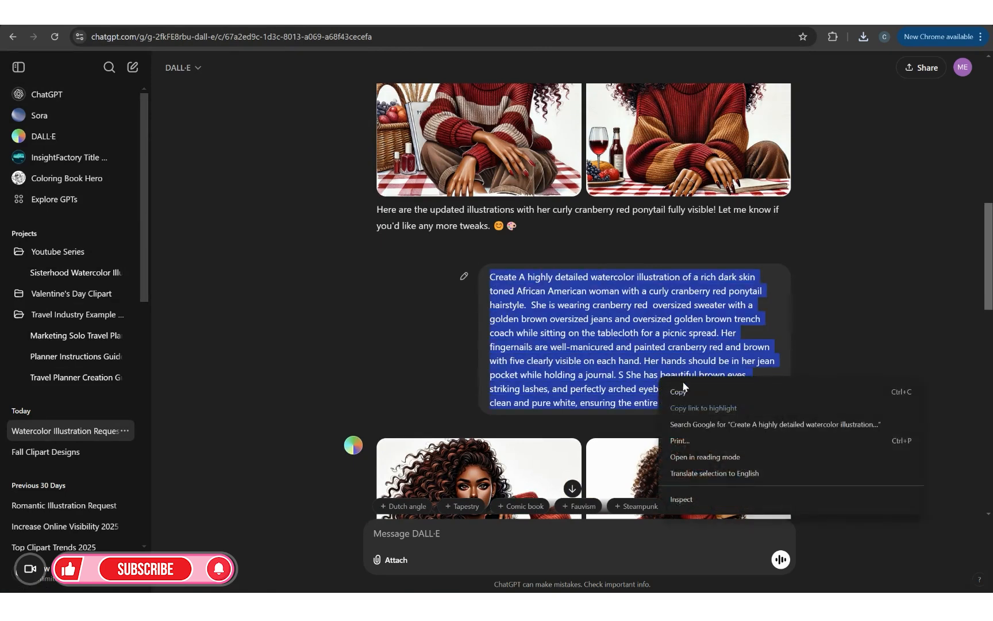
{"action": "left_click", "coordinate": [684, 390]}
{"action": "left_click", "coordinate": [616, 549]}
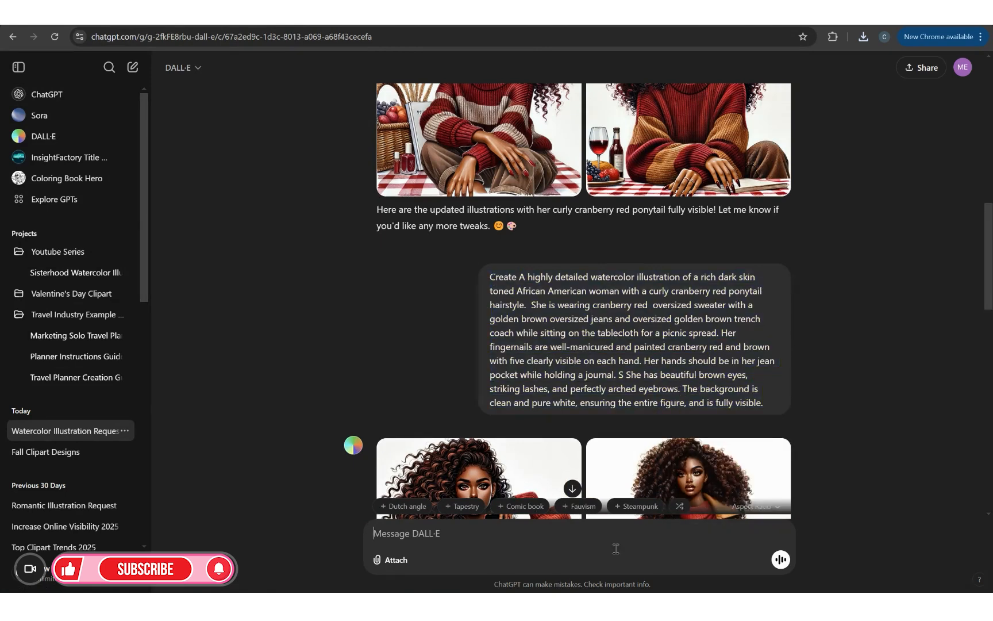
{"action": "key", "text": "ctrl+v"}
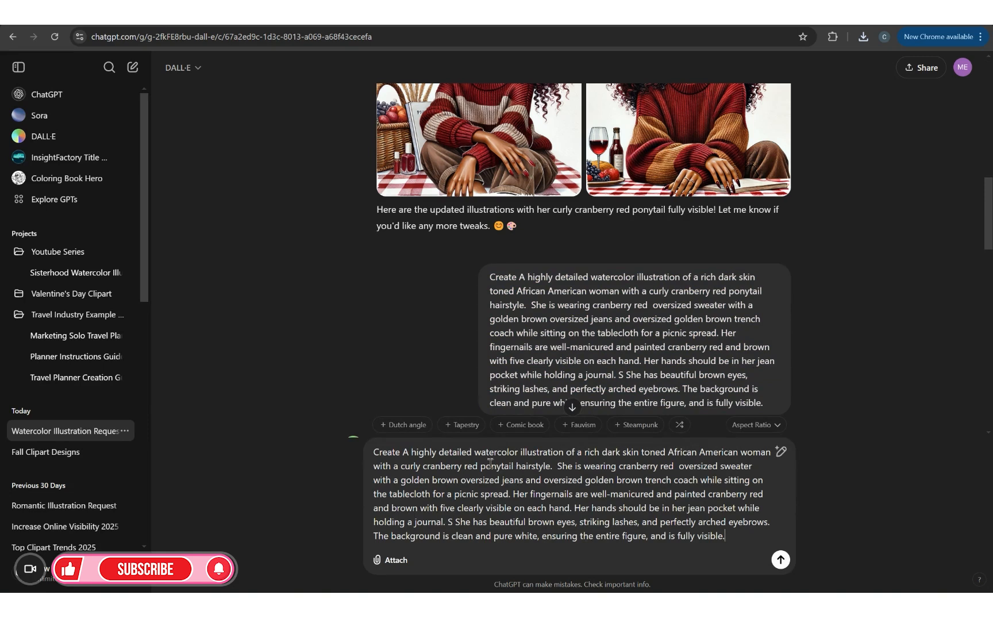
- Add "and cream" after "cranberry red" in the oversized sweater description of the drafted prompt
{"action": "left_click", "coordinate": [675, 467]}
{"action": "type", "text": "and cr"}
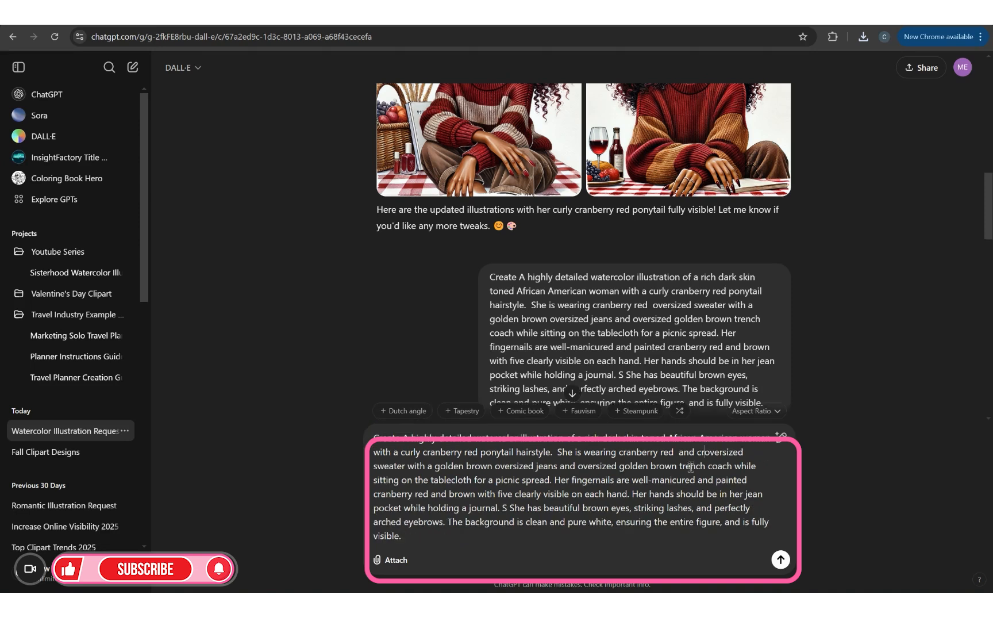
{"action": "type", "text": "eame"}
{"action": "key", "text": "BackSpace"}
{"action": "key", "text": "BackSpace"}
- Replace the golden brown oversized jeans in the drafted prompt with a cream oversized skirt
{"action": "left_click_drag", "start_coordinate": [438, 466], "coordinate": [493, 466]}
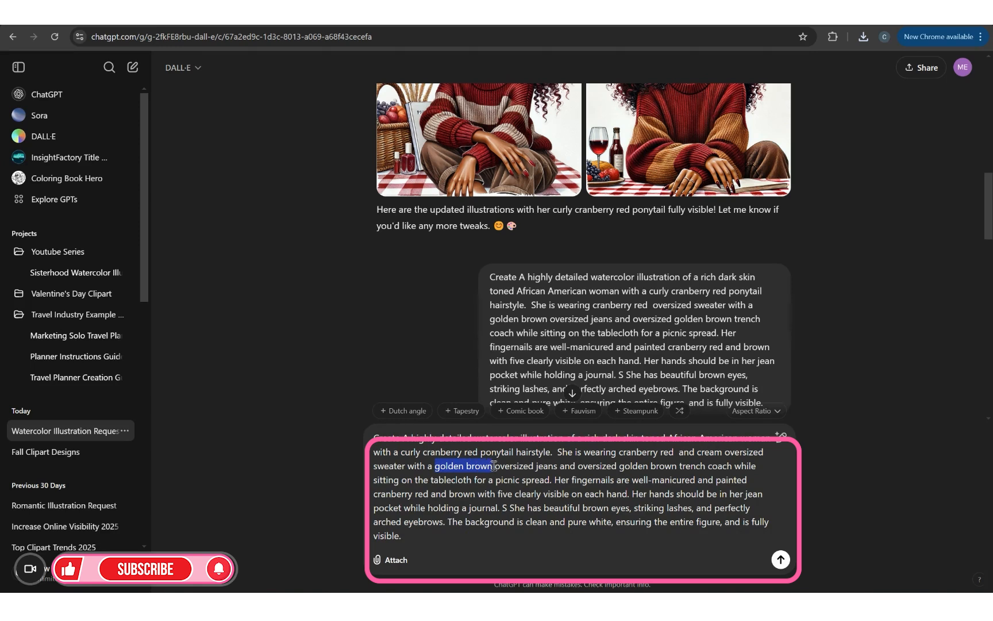
{"action": "key", "text": "BackSpace"}
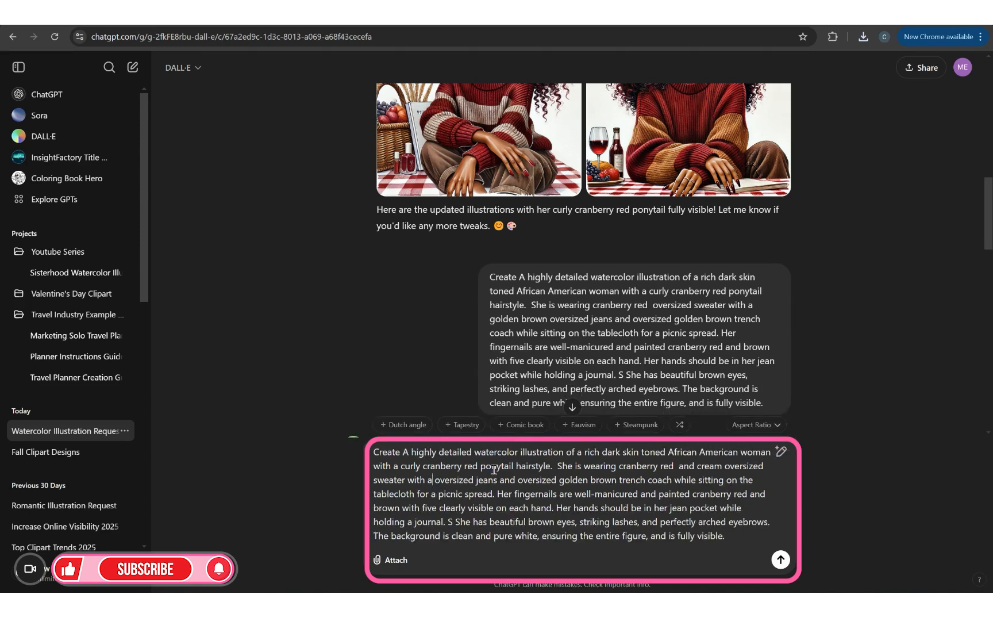
{"action": "type", "text": "crea"}
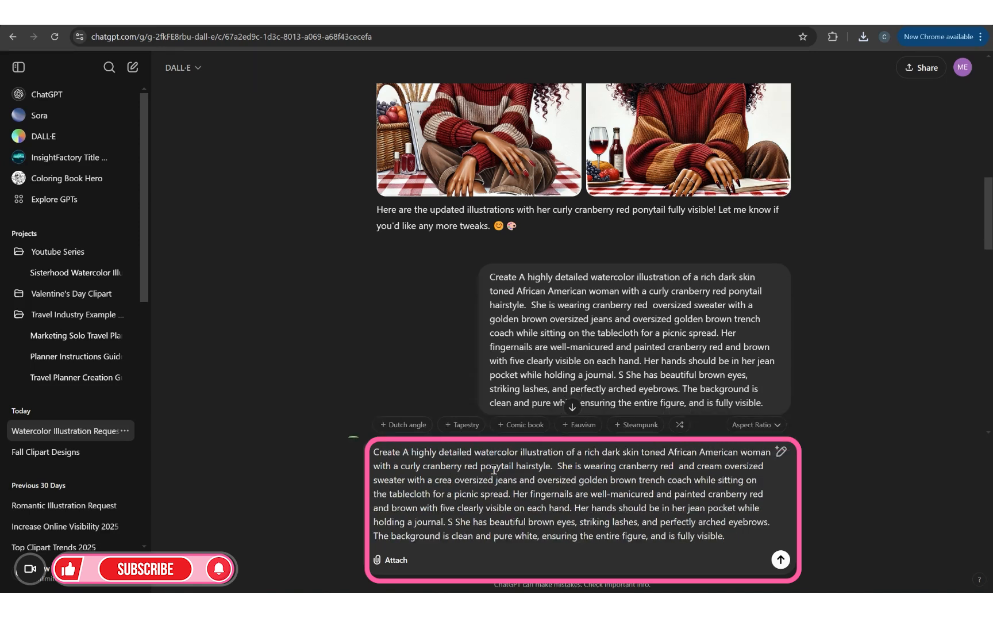
{"action": "type", "text": "m"}
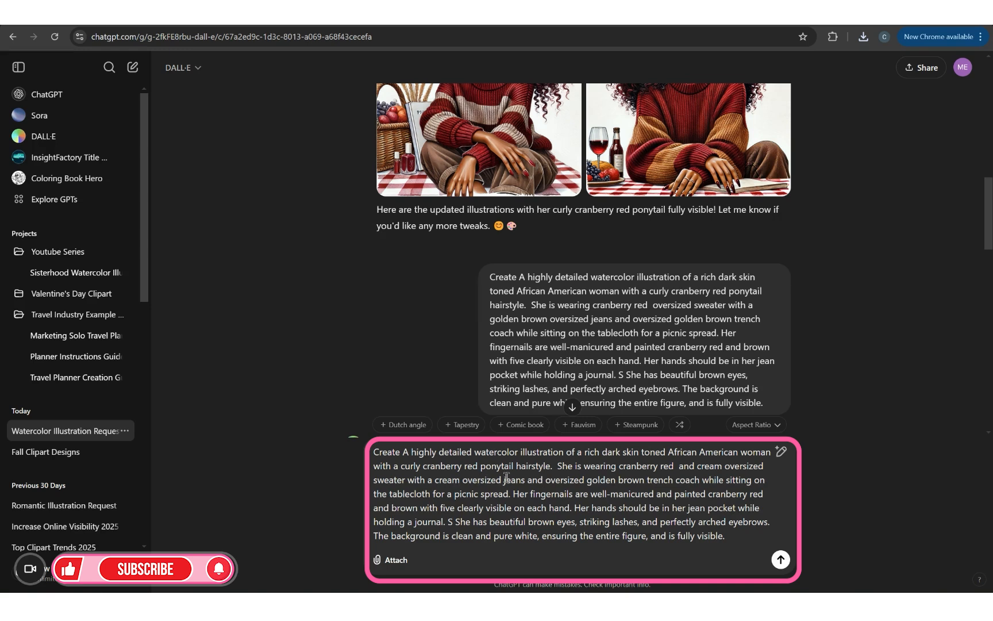
{"action": "left_click_drag", "start_coordinate": [505, 480], "coordinate": [527, 479]}
{"action": "key", "text": "BackSpace"}
{"action": "type", "text": "skirt"}
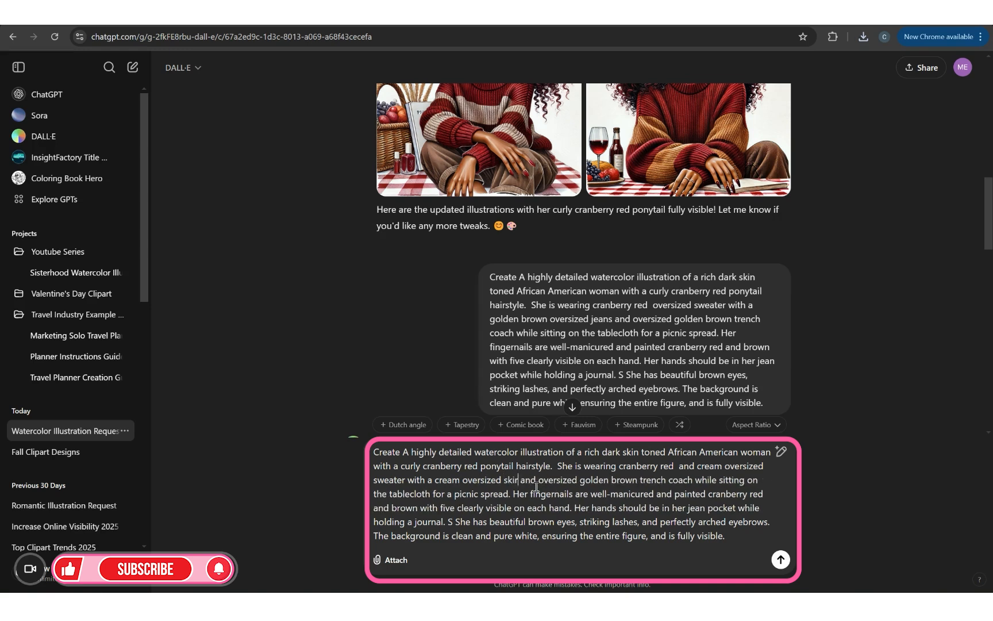
- Change the oversized trench coat's color in the drafted prompt to cranberry red
{"action": "left_click_drag", "start_coordinate": [584, 480], "coordinate": [642, 478]}
{"action": "key", "text": "BackSpace"}
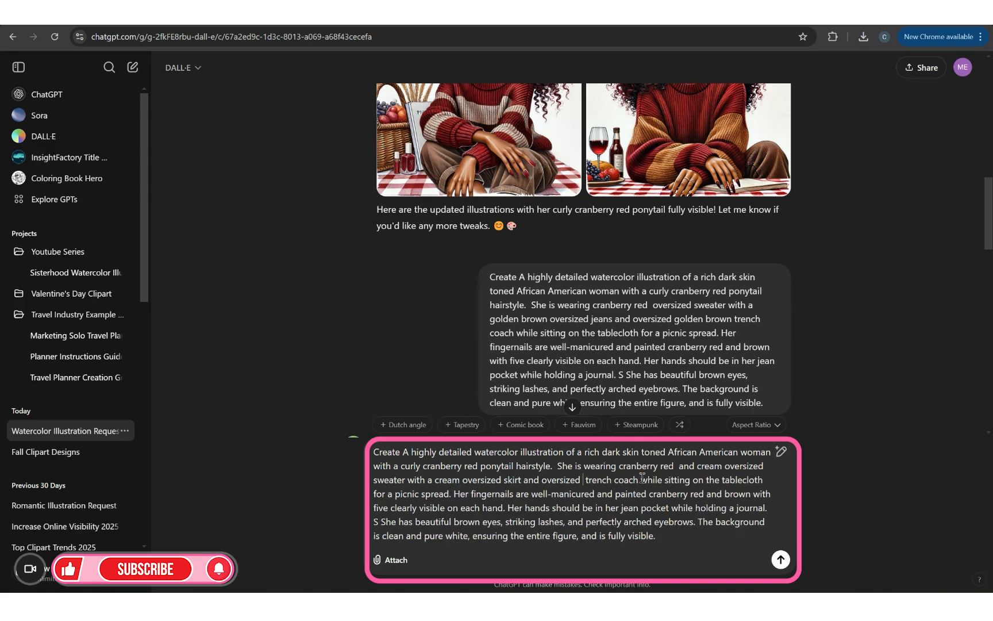
{"action": "type", "text": "cranberr"}
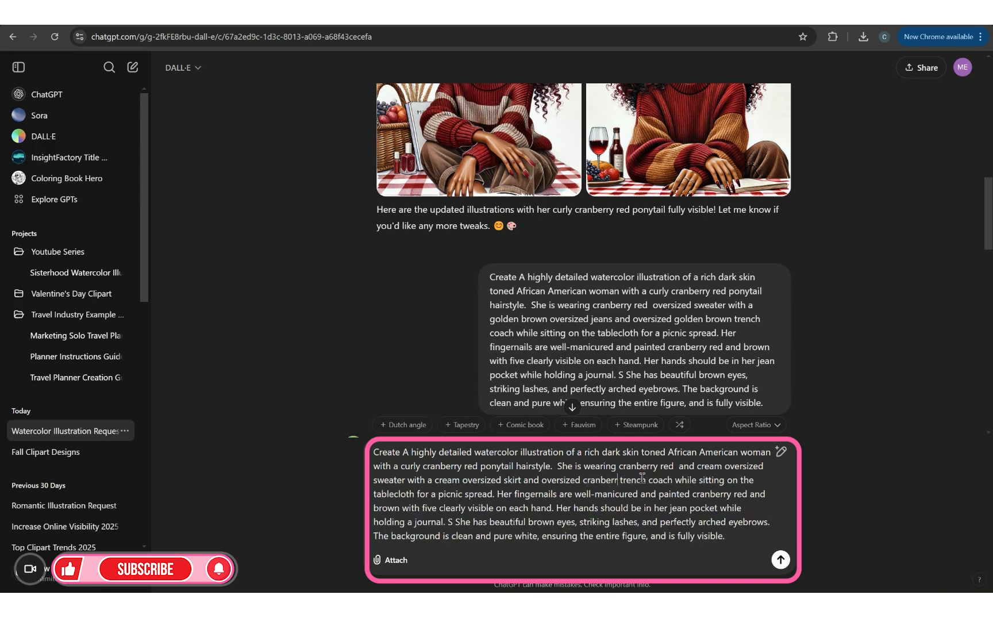
{"action": "type", "text": "y red"}
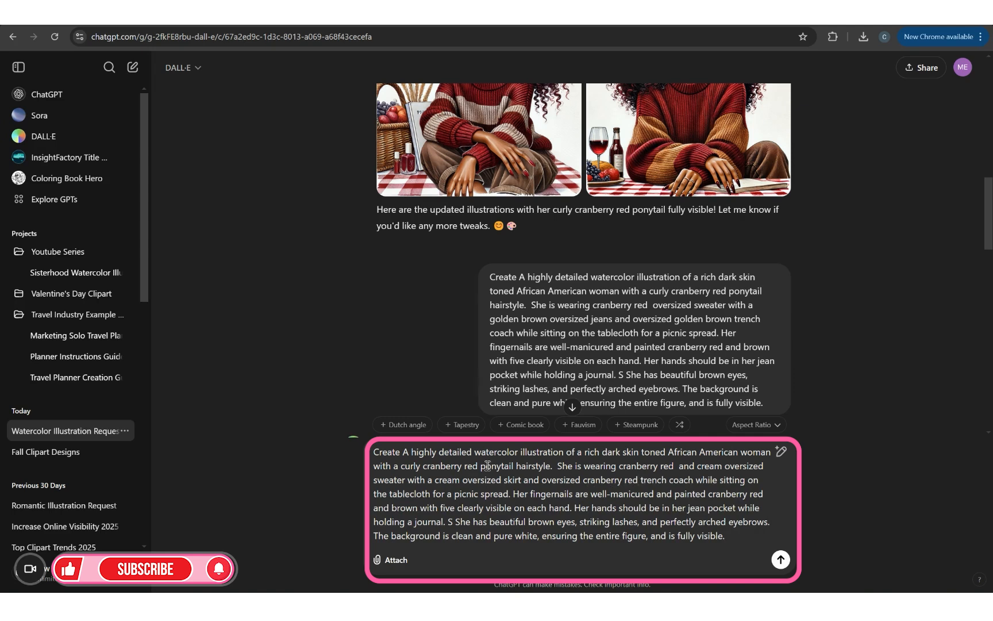
- Replace "ponytail" with "curly" in the hairstyle description and submit the revised prompt
{"action": "left_click_drag", "start_coordinate": [480, 466], "coordinate": [510, 466]}
{"action": "key", "text": "BackSpace"}
{"action": "type", "text": "curly"}
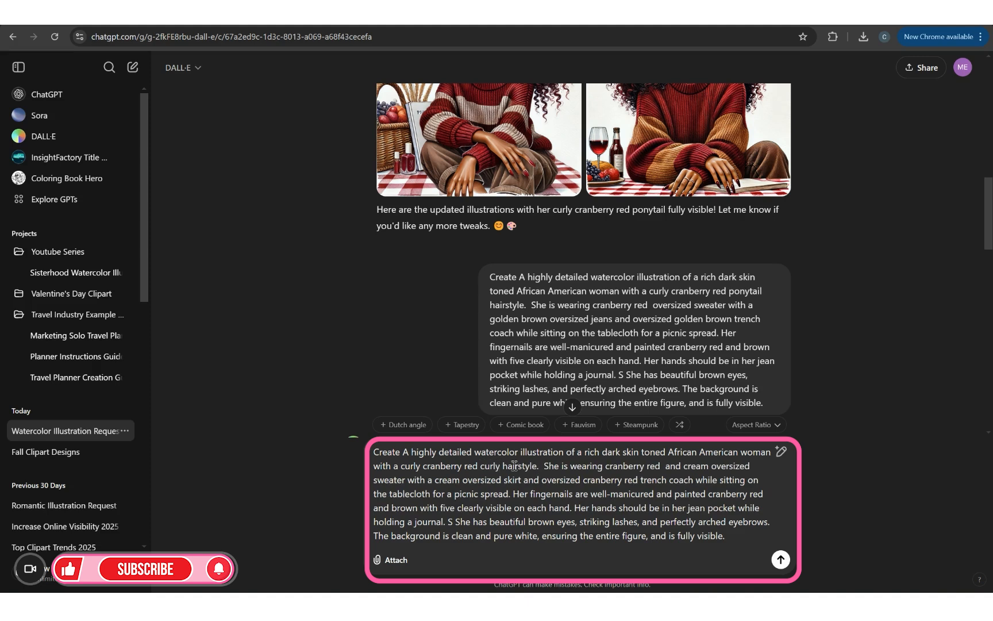
{"action": "key", "text": "BackSpace"}
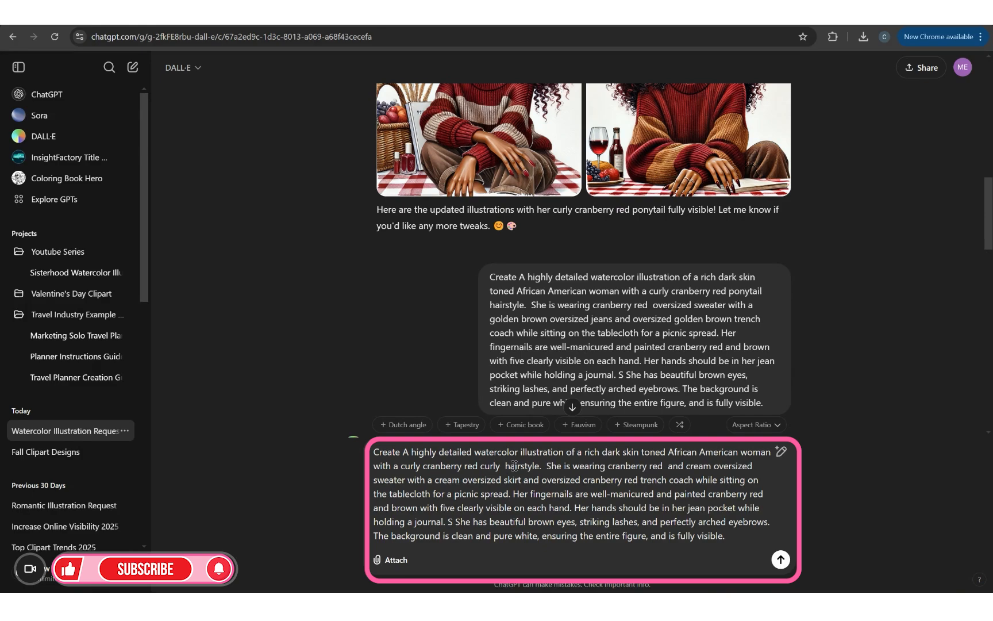
{"action": "key", "text": "Return"}
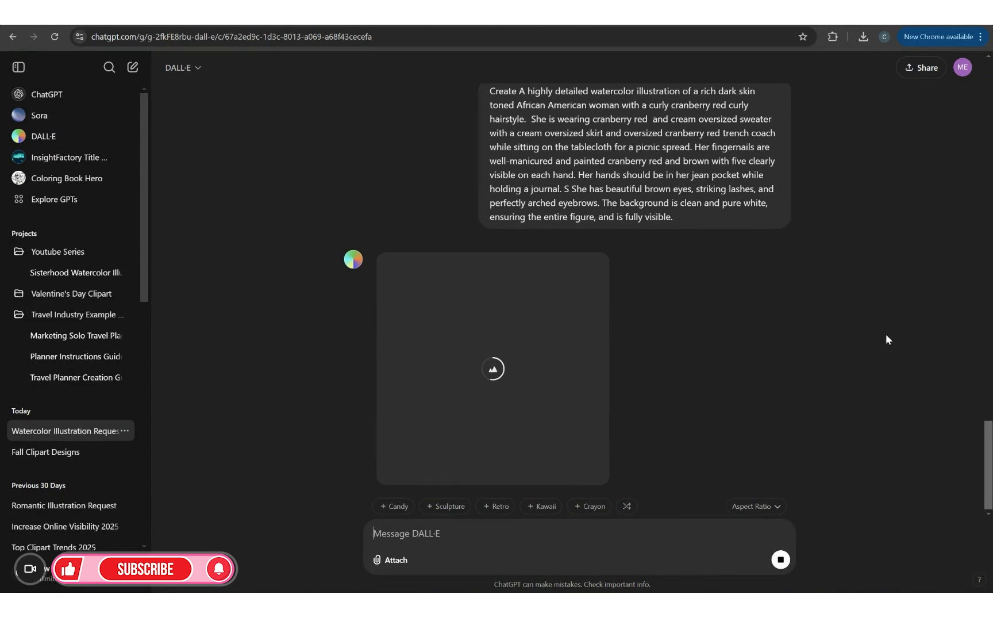
- Download the first picnic food illustration again and return to the response for the cream skirt prompt
{"action": "scroll", "coordinate": [885, 333], "scroll_direction": "up", "scroll_amount": 6}
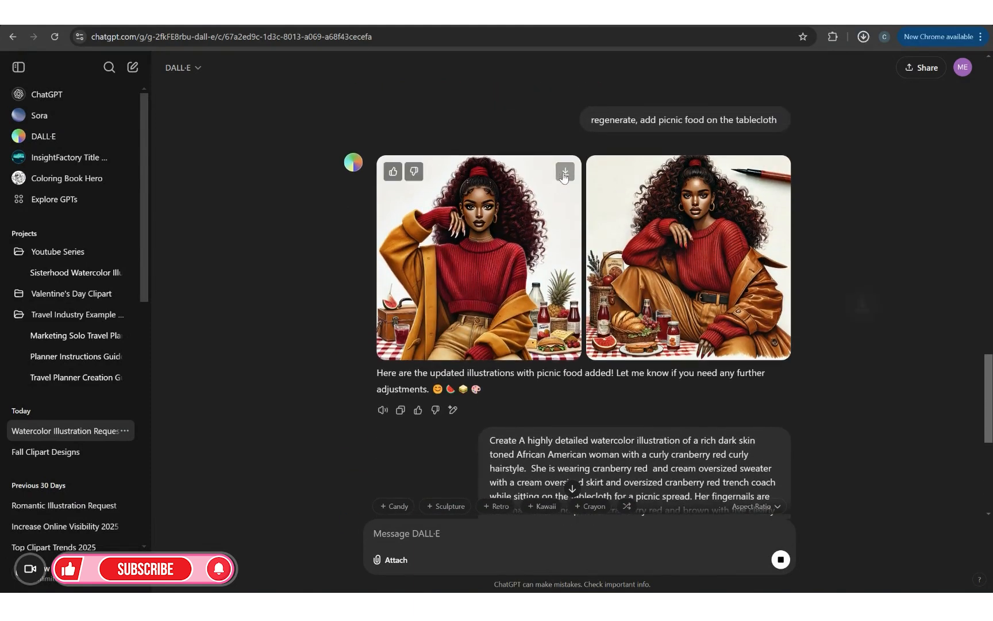
{"action": "scroll", "coordinate": [631, 349], "scroll_direction": "down", "scroll_amount": 6}
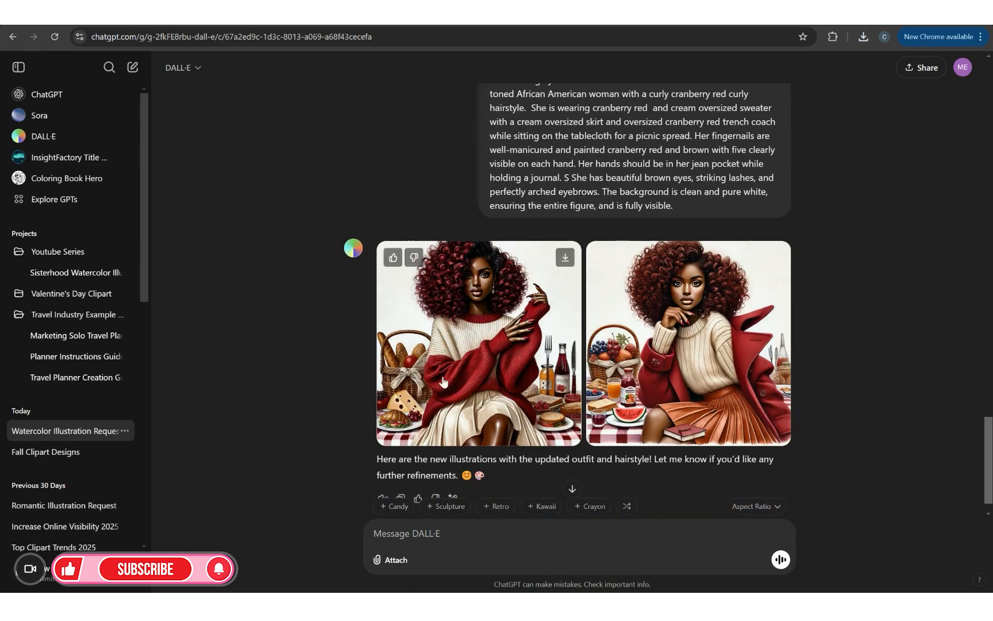
- Download the first curly-haired cream skirt illustration, and copy the brunch buffet table prompt from page 13 of the Canva design
{"action": "left_click", "coordinate": [563, 260]}
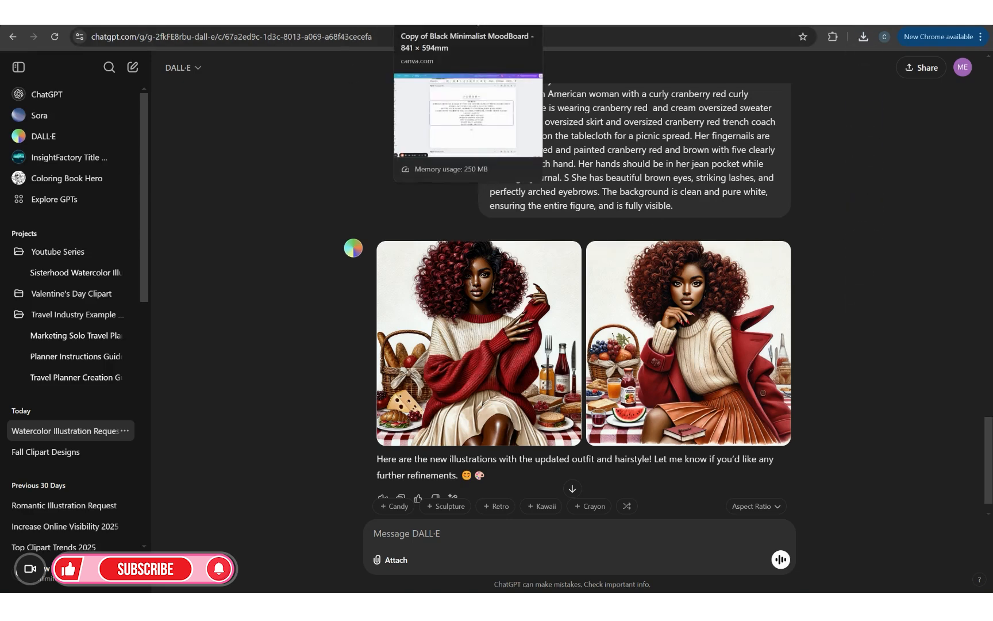
{"action": "left_click", "coordinate": [460, 13]}
{"action": "scroll", "coordinate": [628, 292], "scroll_direction": "down", "scroll_amount": 10}
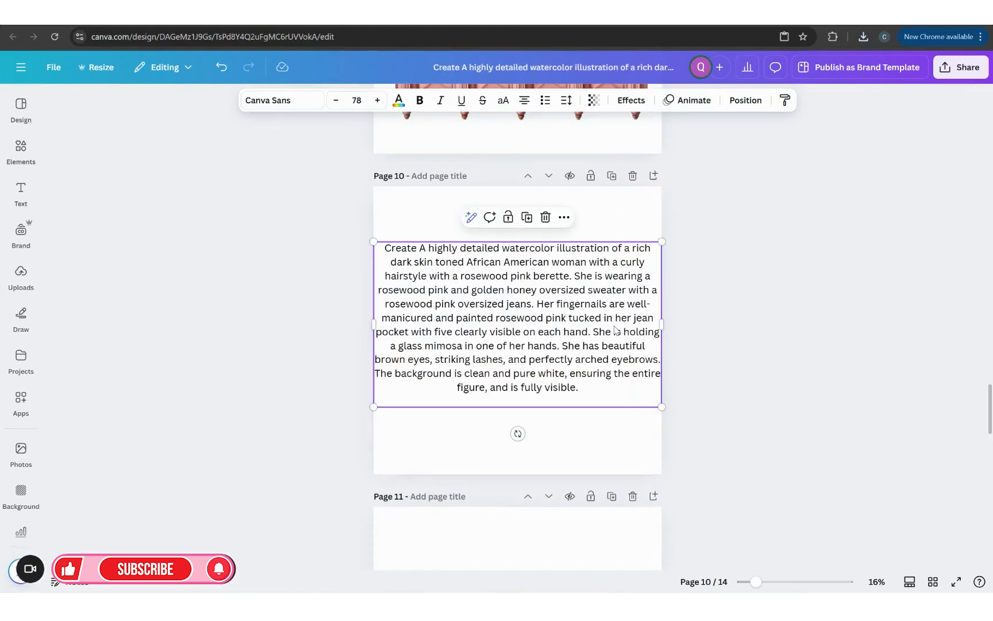
{"action": "scroll", "coordinate": [613, 331], "scroll_direction": "down", "scroll_amount": 5}
{"action": "scroll", "coordinate": [614, 331], "scroll_direction": "down", "scroll_amount": 15}
{"action": "scroll", "coordinate": [460, 304], "scroll_direction": "up", "scroll_amount": 5}
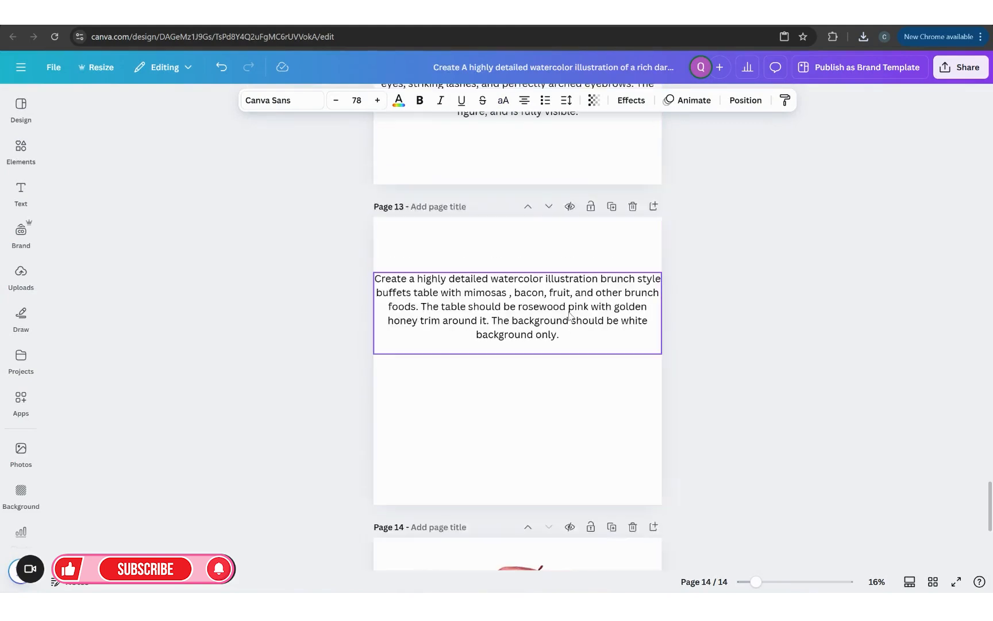
{"action": "left_click", "coordinate": [451, 303]}
{"action": "left_click", "coordinate": [395, 282]}
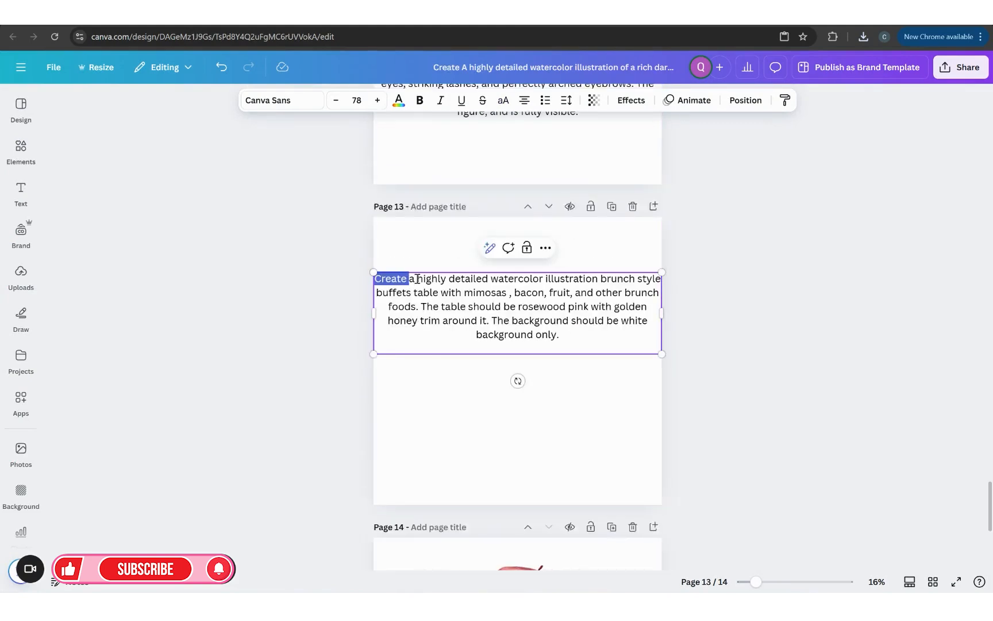
{"action": "left_click_drag", "start_coordinate": [418, 279], "coordinate": [523, 326]}
{"action": "right_click", "coordinate": [520, 326]}
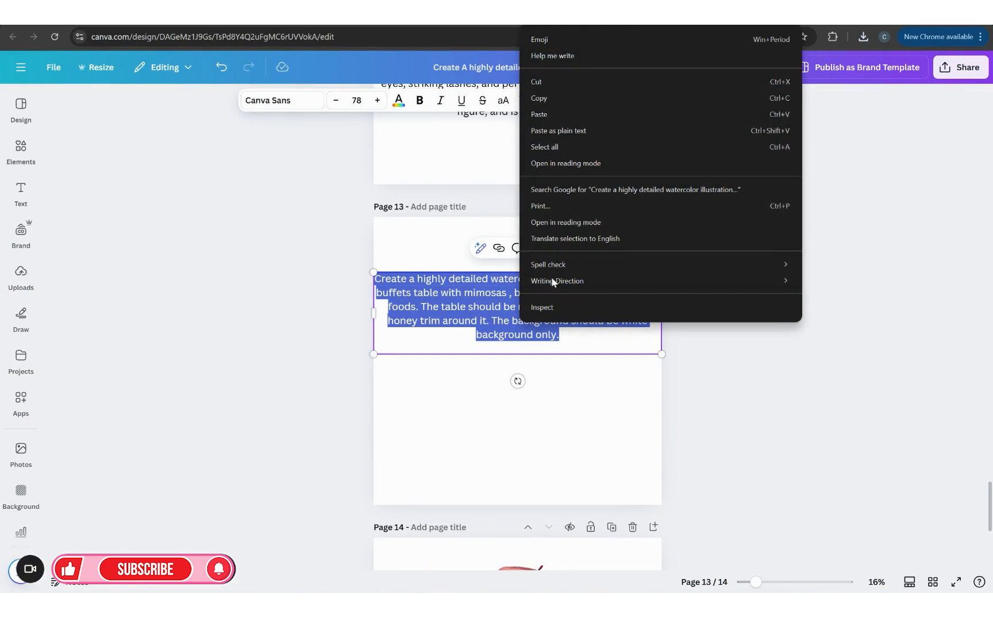
{"action": "left_click", "coordinate": [549, 97]}
- Paste the buffet table prompt into the DALL·E message and replace "brunch" before "style buffets" with "picnic"
{"action": "key", "text": "ctrl+Tab"}
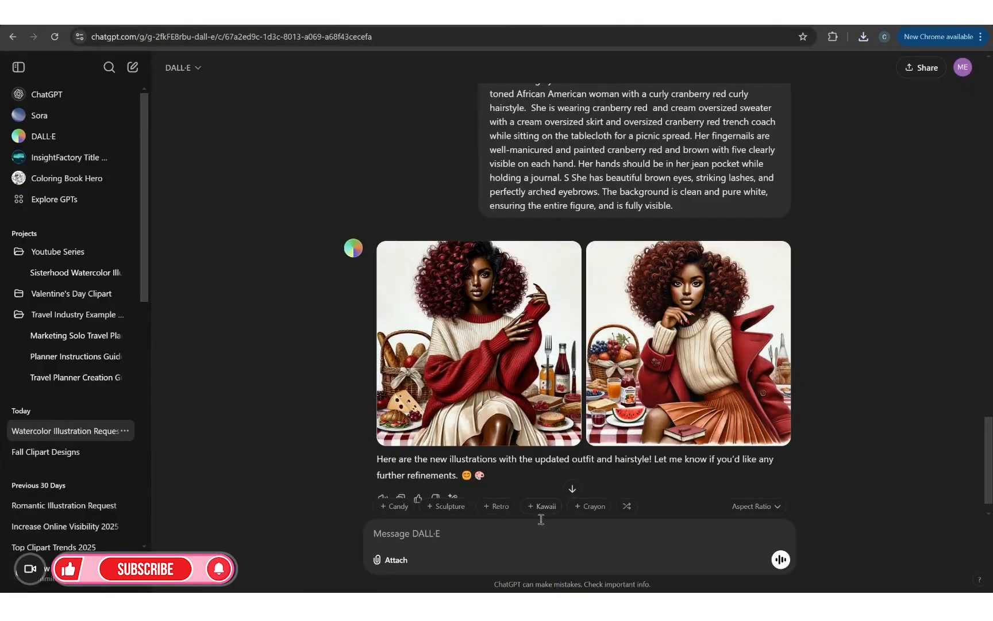
{"action": "key", "text": "ctrl+v"}
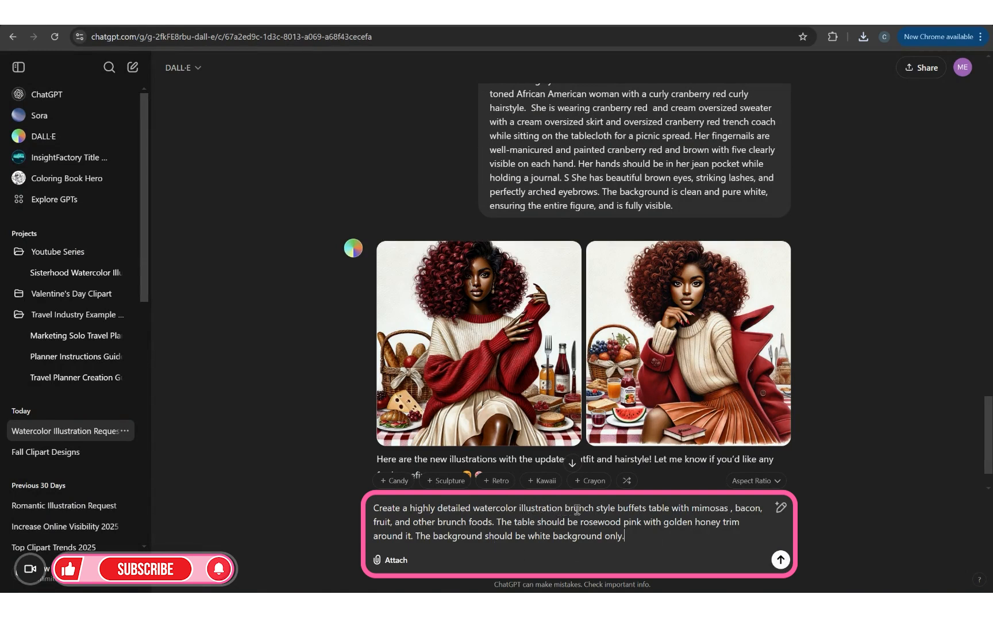
{"action": "key", "text": "BackSpace"}
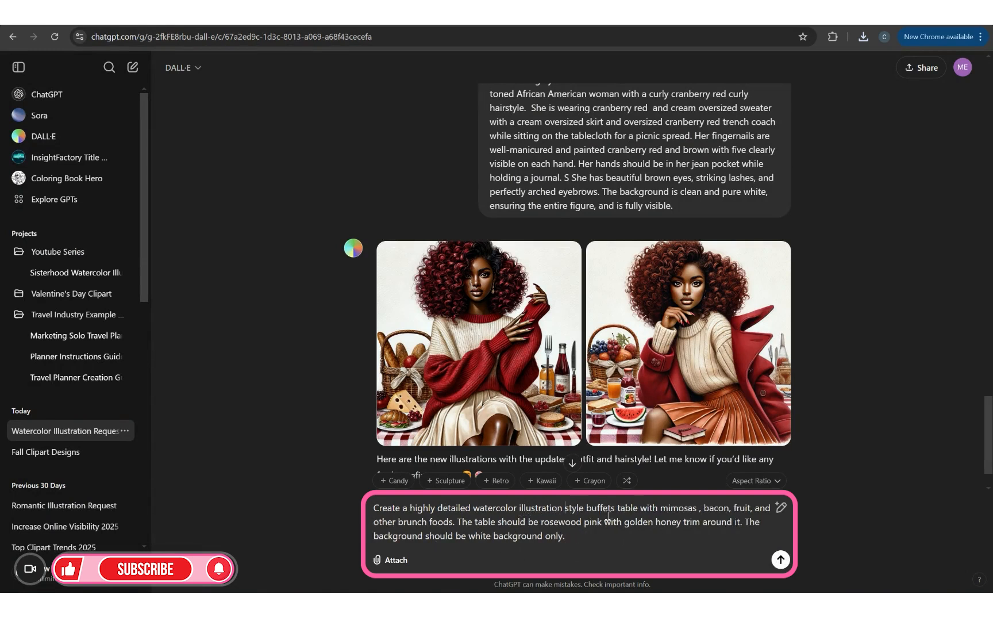
{"action": "type", "text": "pinic"}
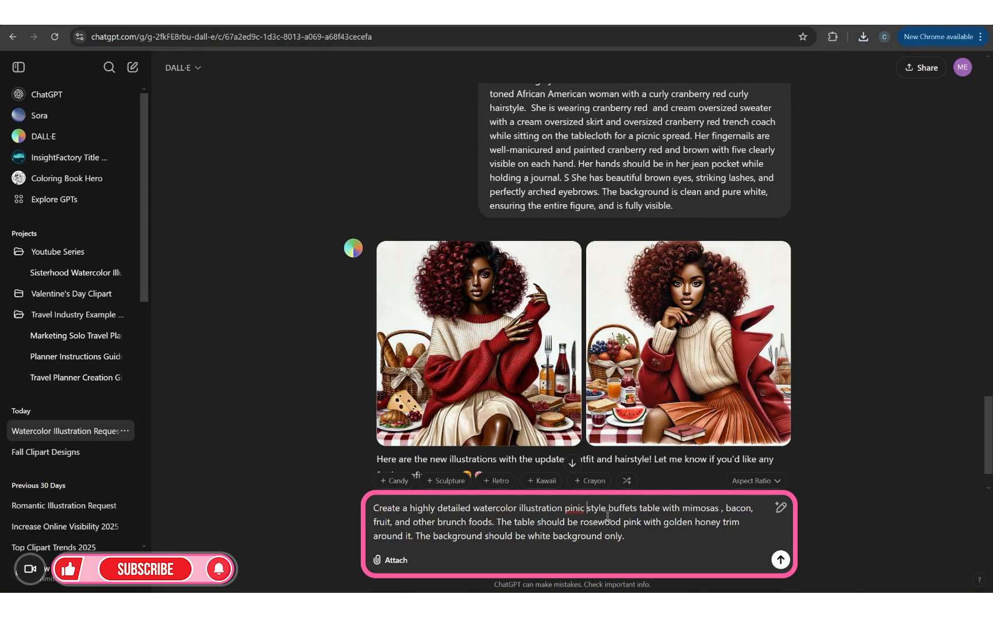
{"action": "key", "text": "BackSpace"}
{"action": "key", "text": "BackSpace"}
{"action": "key", "text": "BackSpace"}
{"action": "key", "text": "BackSpace"}
{"action": "type", "text": "cni"}
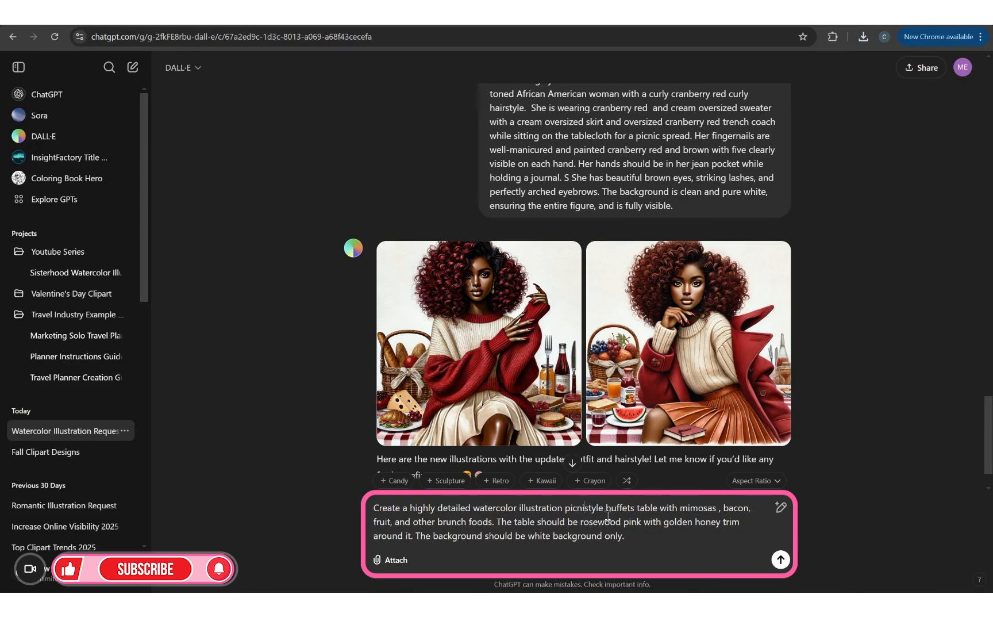
{"action": "type", "text": "c"}
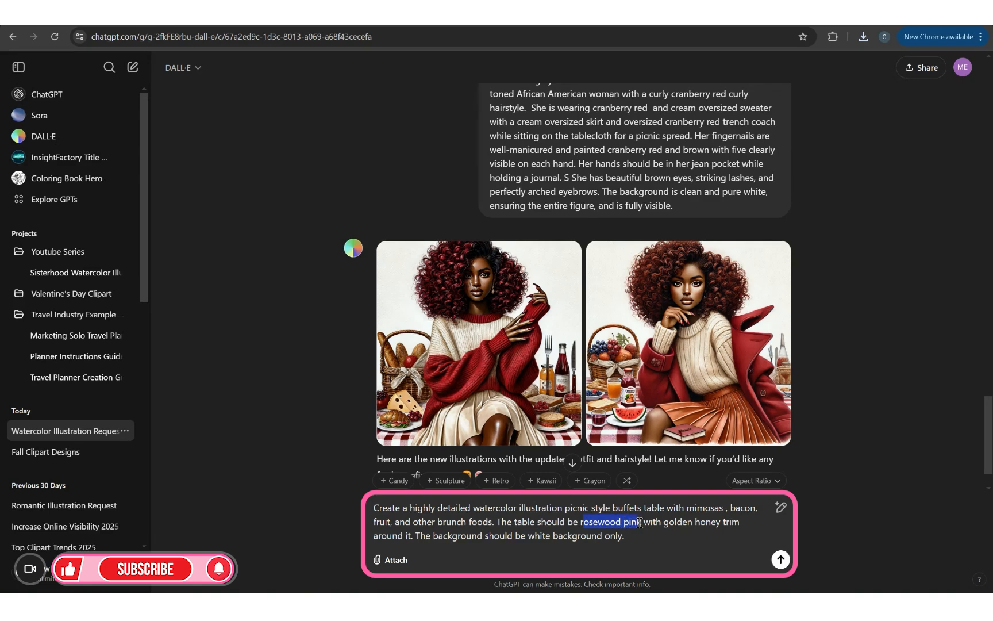
- Change the table's colors in the drafted prompt to cranberry red with golden brown trim and submit it
{"action": "key", "text": "BackSpace"}
{"action": "type", "text": "cran"}
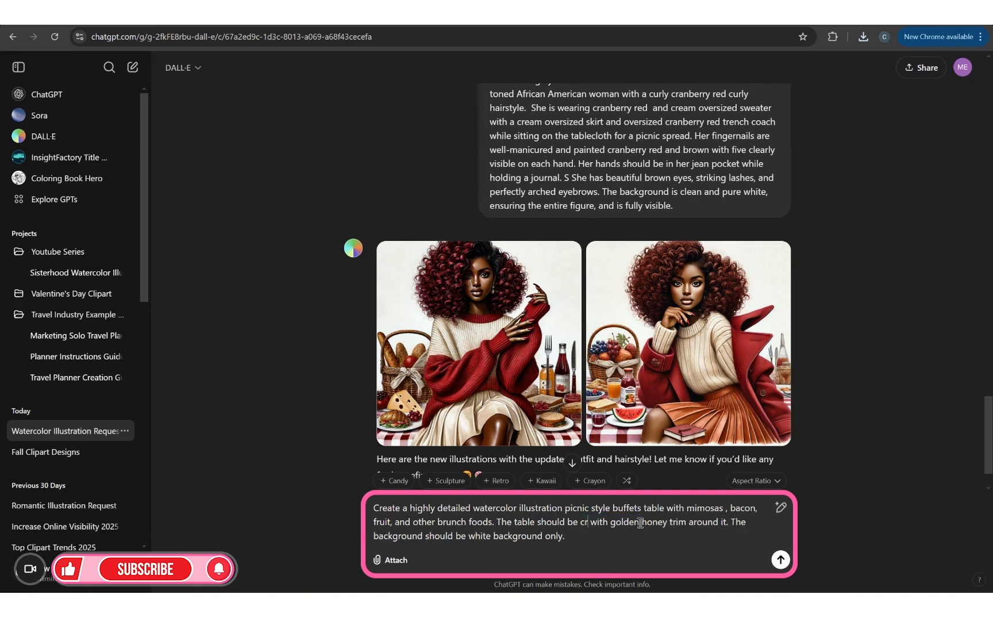
{"action": "type", "text": "berry red"}
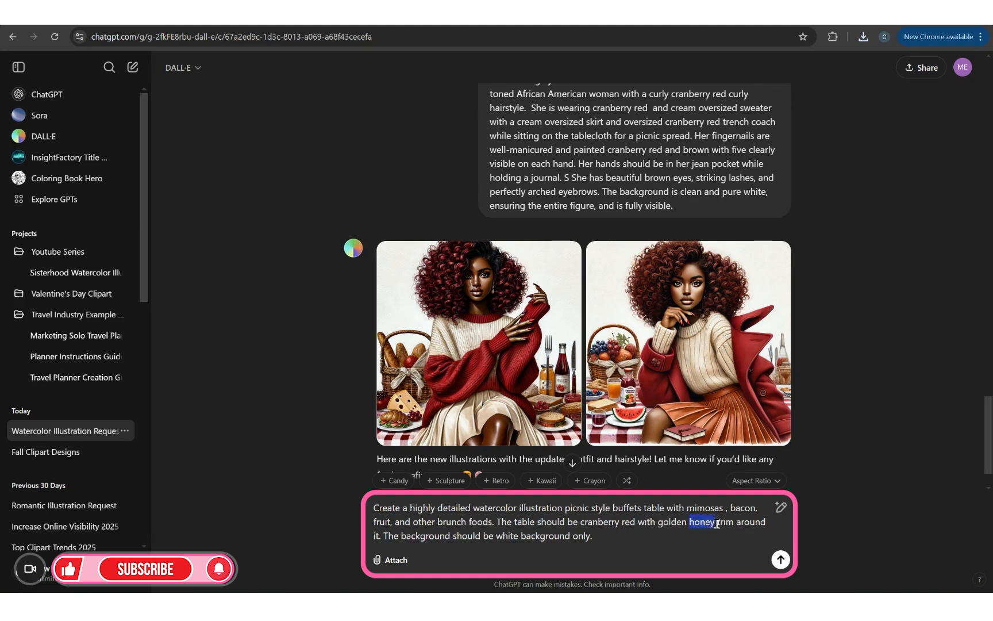
{"action": "key", "text": "BackSpace"}
{"action": "type", "text": "brown"}
{"action": "left_click", "coordinate": [779, 560]}
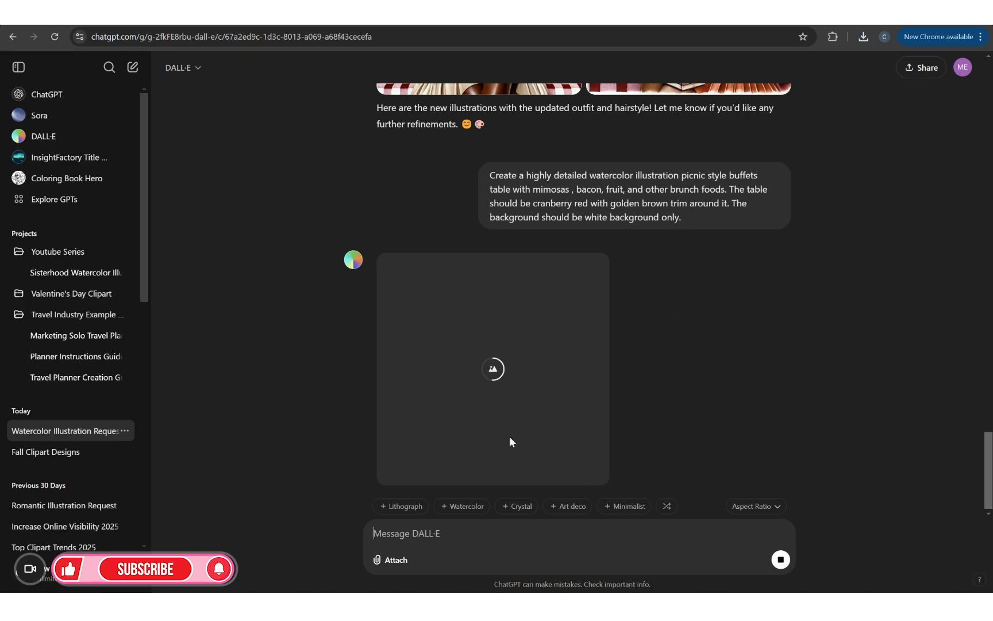
- Copy the submitted picnic buffet table prompt into a new message draft
{"action": "left_click_drag", "start_coordinate": [488, 178], "coordinate": [670, 215]}
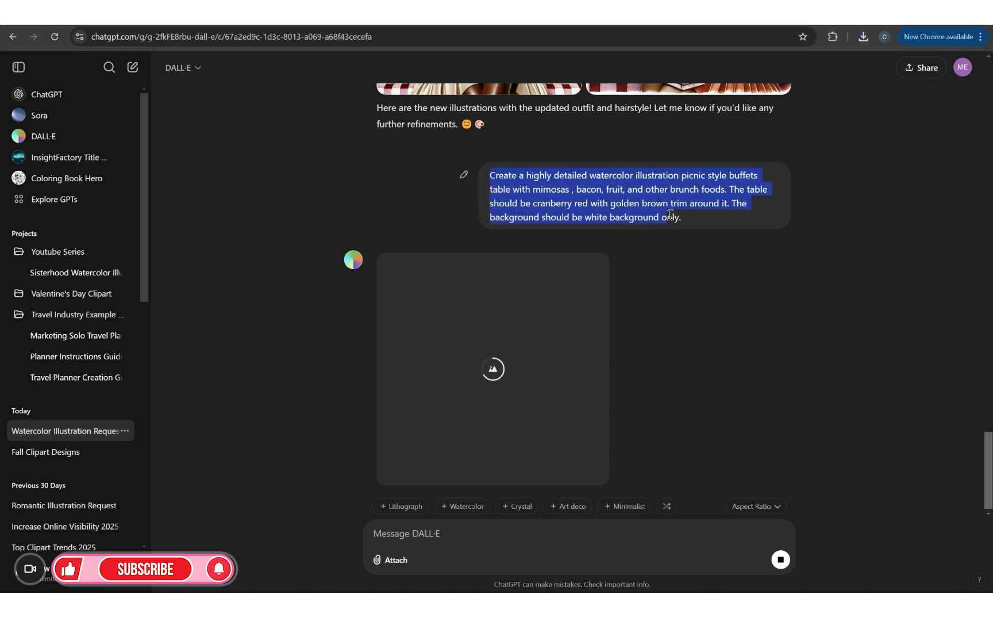
{"action": "right_click", "coordinate": [639, 216]}
{"action": "left_click", "coordinate": [647, 238]}
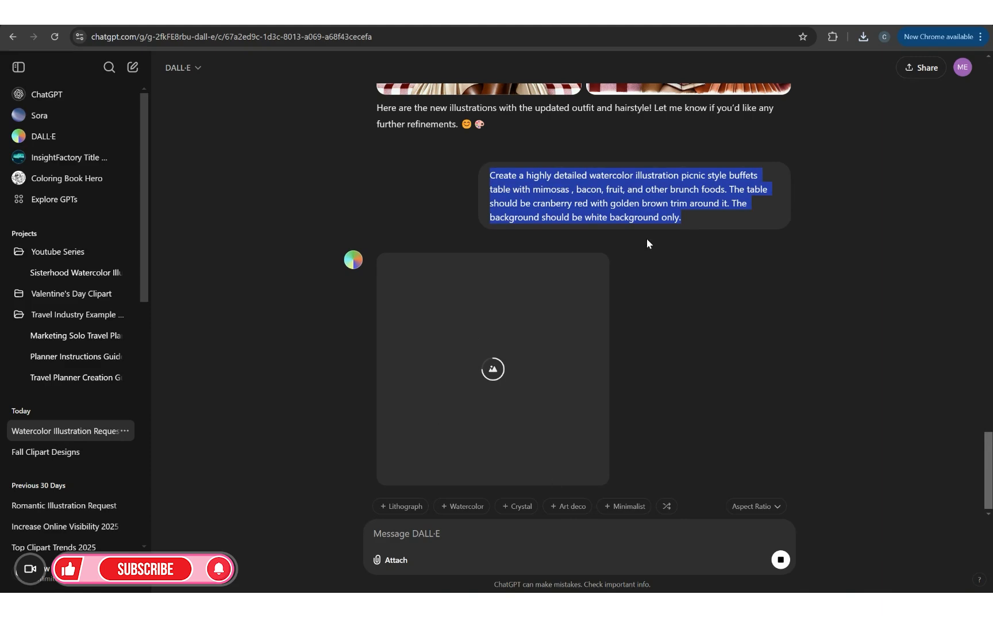
{"action": "left_click", "coordinate": [525, 546]}
{"action": "key", "text": "ctrl+v"}
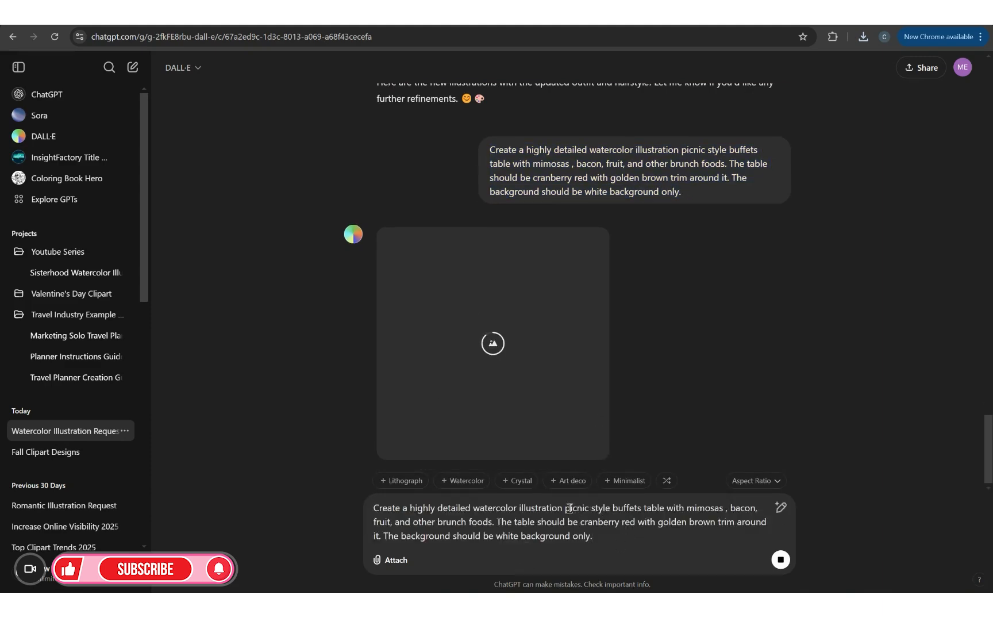
- Replace "picnic style buffets table with" in the drafted prompt with "of cranberry red" before "mimosas"
{"action": "left_click_drag", "start_coordinate": [569, 508], "coordinate": [684, 508]}
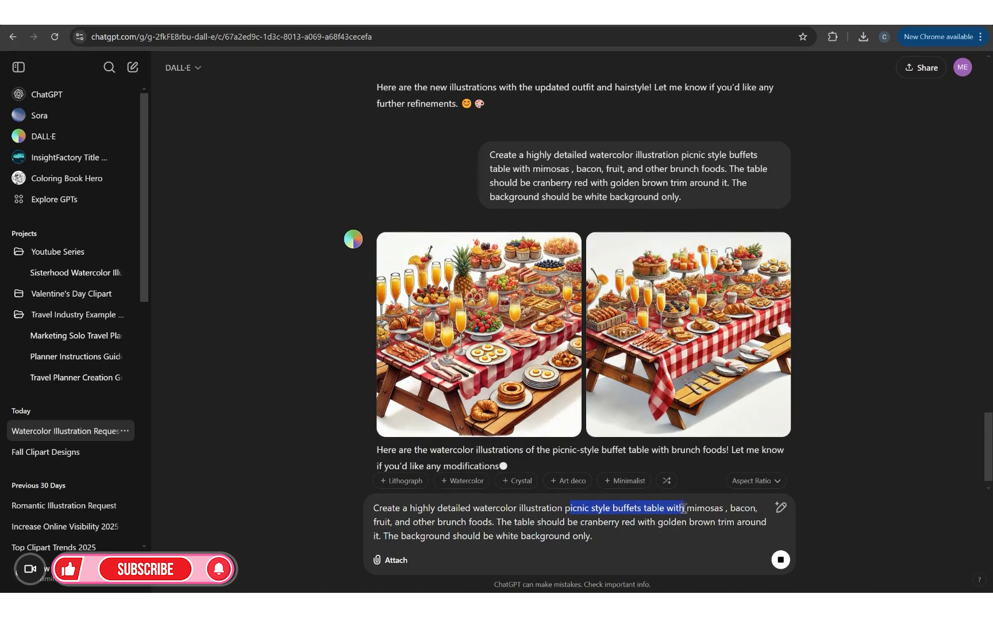
{"action": "key", "text": "BackSpace"}
{"action": "key", "text": "BackSpace"}
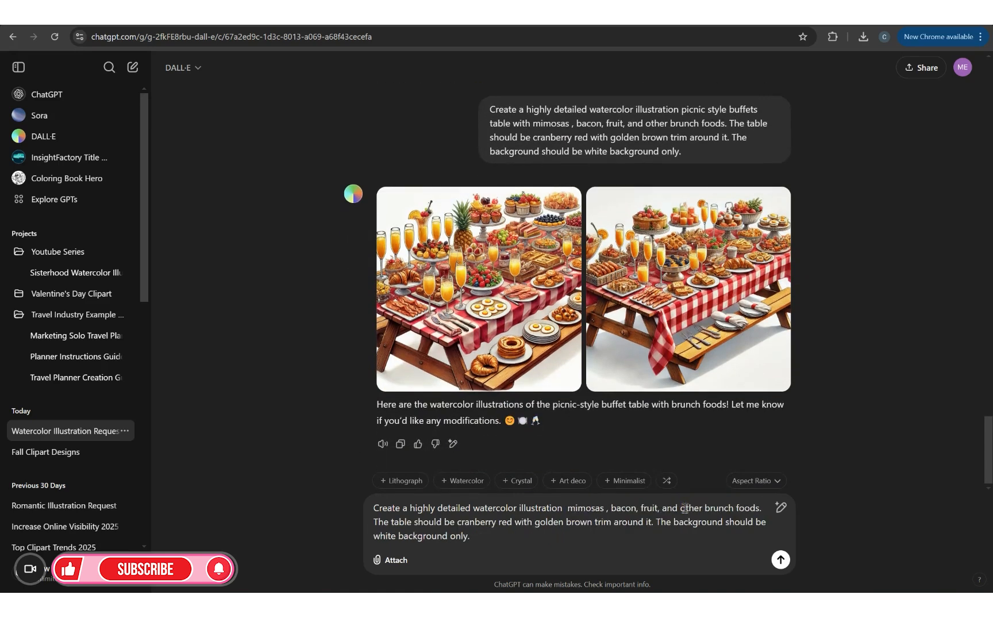
{"action": "type", "text": "of cra"}
{"action": "type", "text": "nberry"}
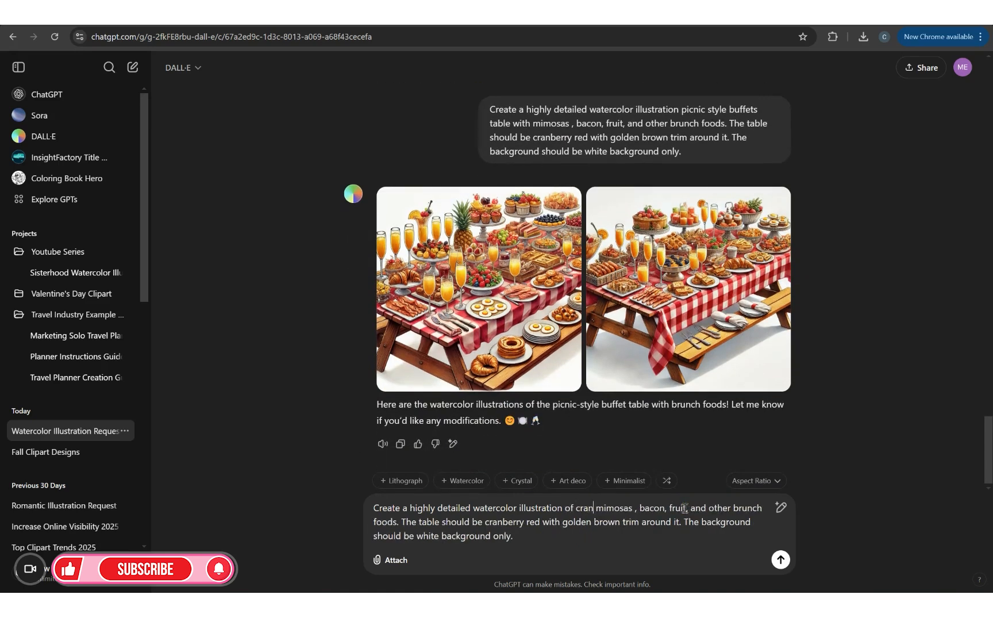
{"action": "type", "text": " red"}
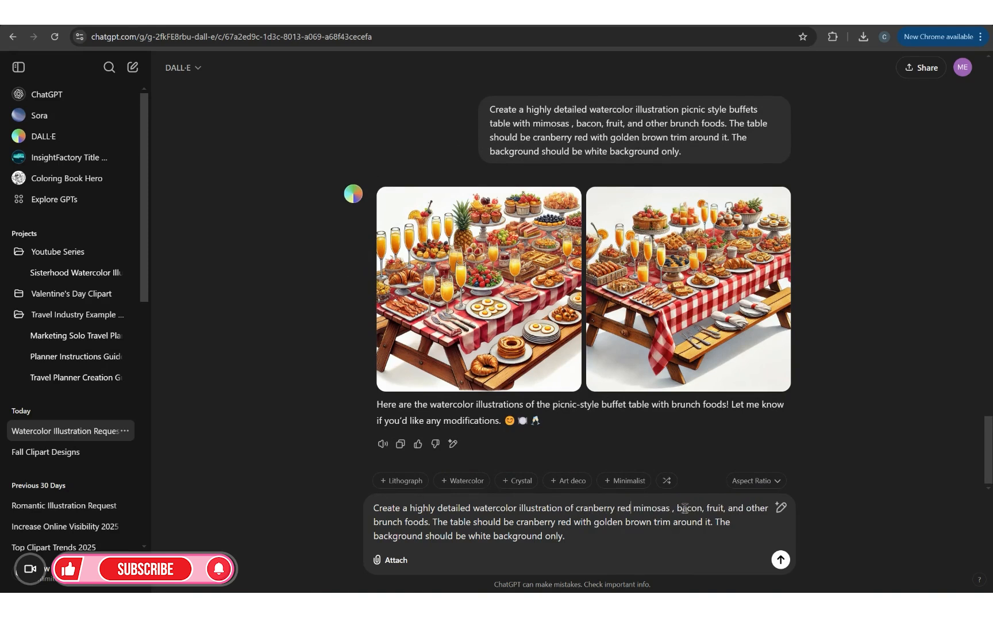
- Remove the bacon, fruit, brunch foods and table color description from the drafted mimosa prompt and submit it
{"action": "left_click_drag", "start_coordinate": [703, 507], "coordinate": [679, 525]}
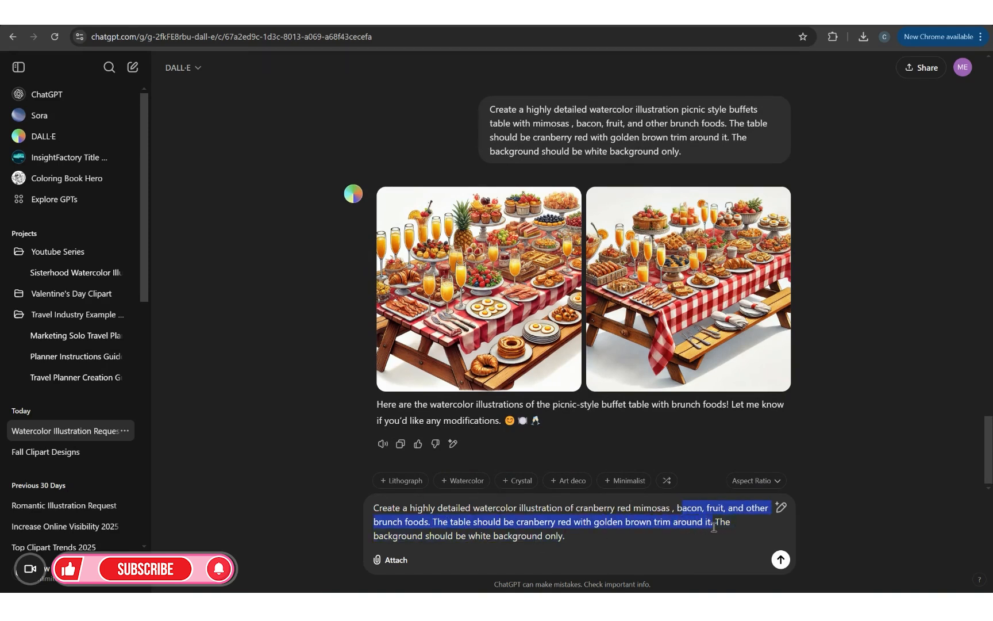
{"action": "key", "text": "BackSpace"}
{"action": "key", "text": "BackSpace"}
{"action": "key", "text": "BackSpace"}
{"action": "key", "text": "BackSpace"}
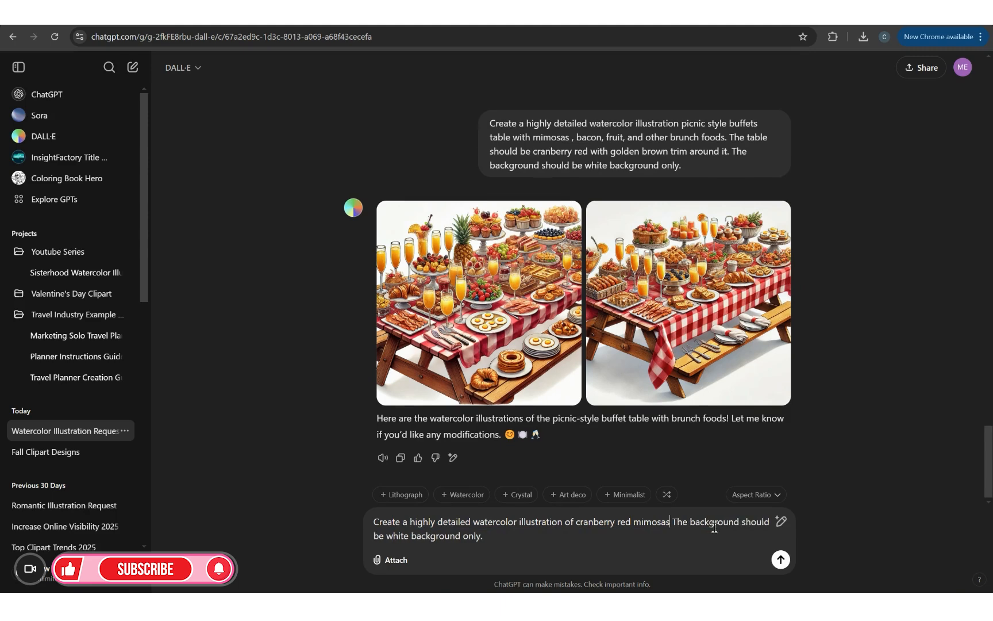
{"action": "key", "text": "Return"}
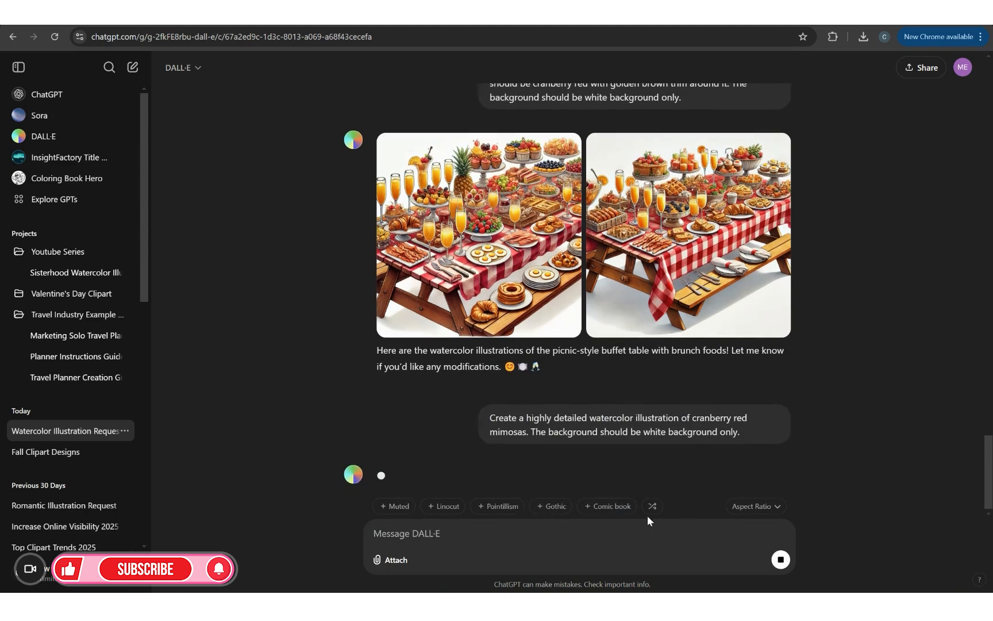
- Download both picnic buffet table illustrations from the previous response
{"action": "scroll", "coordinate": [592, 195], "scroll_direction": "up", "scroll_amount": 3}
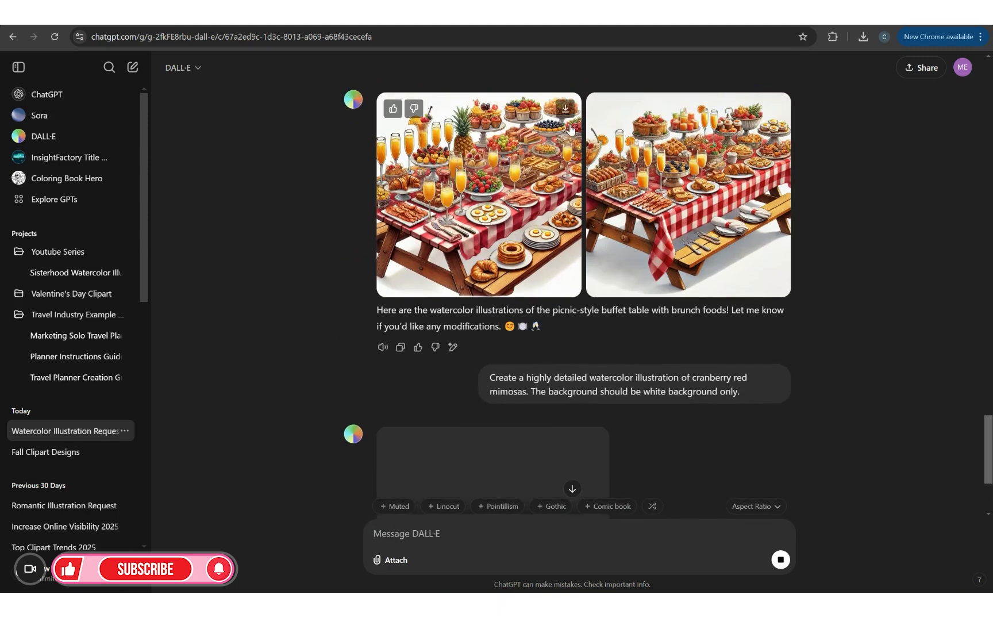
{"action": "left_click", "coordinate": [566, 108]}
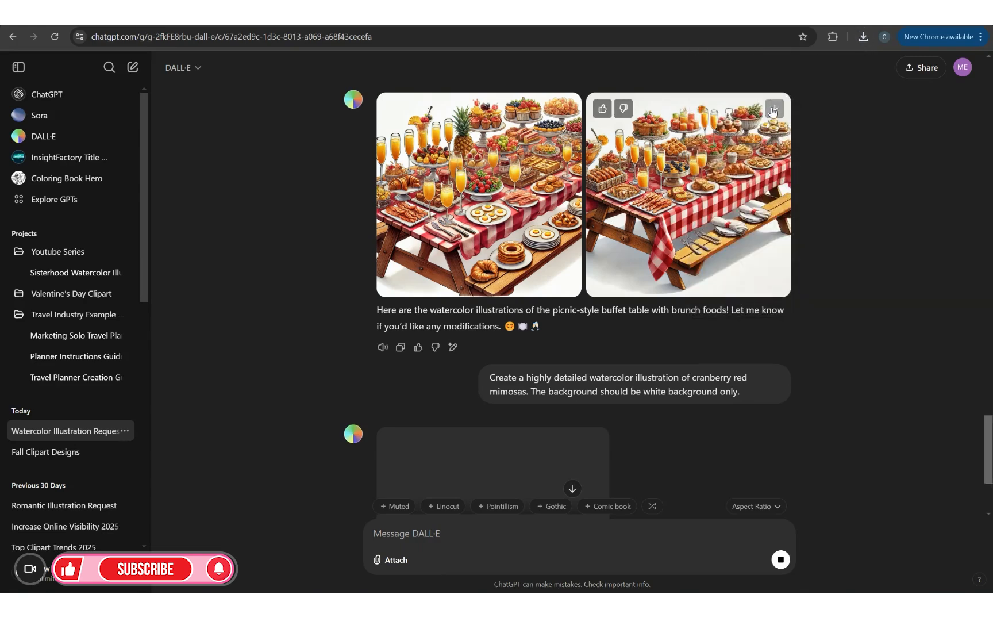
{"action": "left_click", "coordinate": [774, 109]}
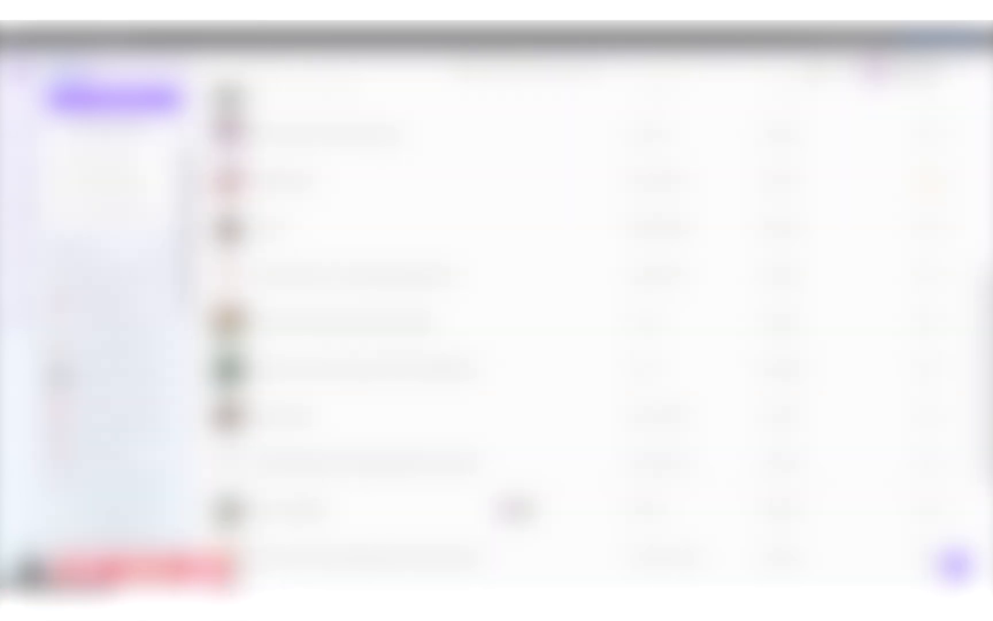
- Switch to Canva and create a new custom-size design of 3000 × 3000 px
{"action": "scroll", "coordinate": [574, 345], "scroll_direction": "down", "scroll_amount": 5}
{"action": "scroll", "coordinate": [575, 345], "scroll_direction": "up", "scroll_amount": 9}
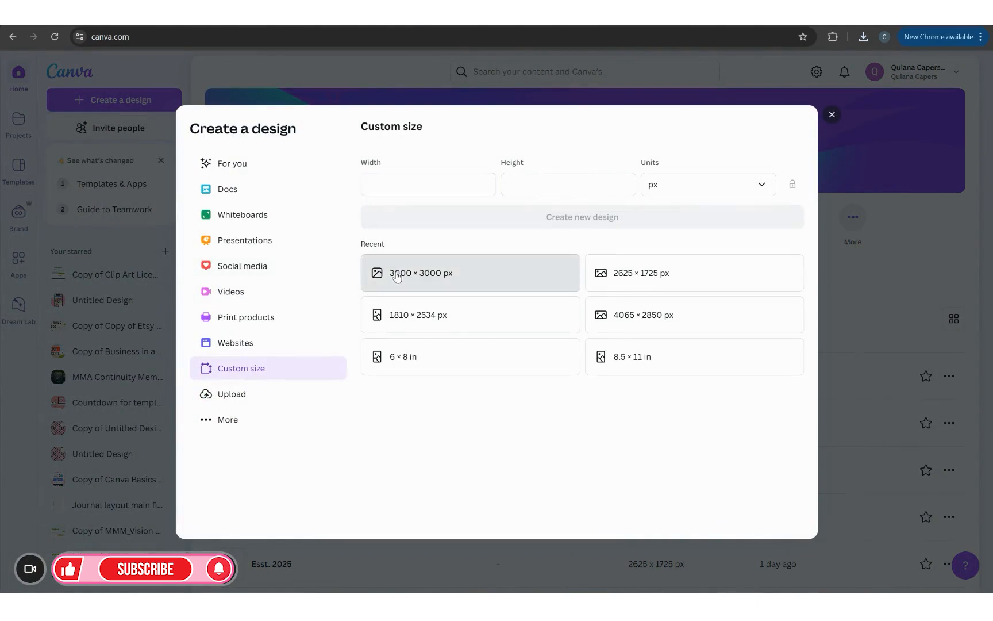
{"action": "left_click", "coordinate": [397, 277]}
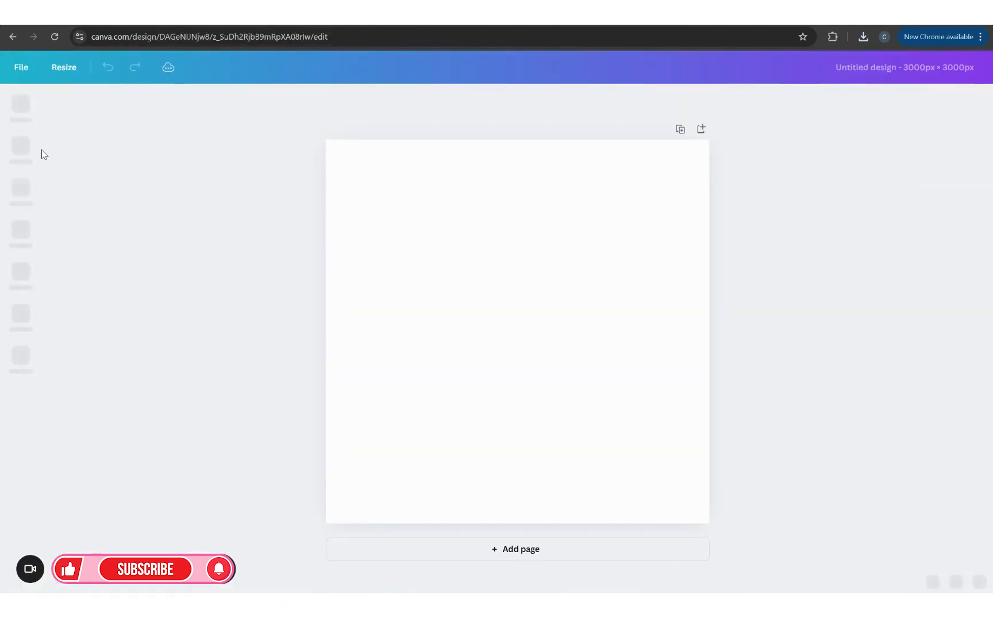
- Upload all of today's DALL·E images from the Downloads folder to the new design's uploads
{"action": "left_click", "coordinate": [18, 274]}
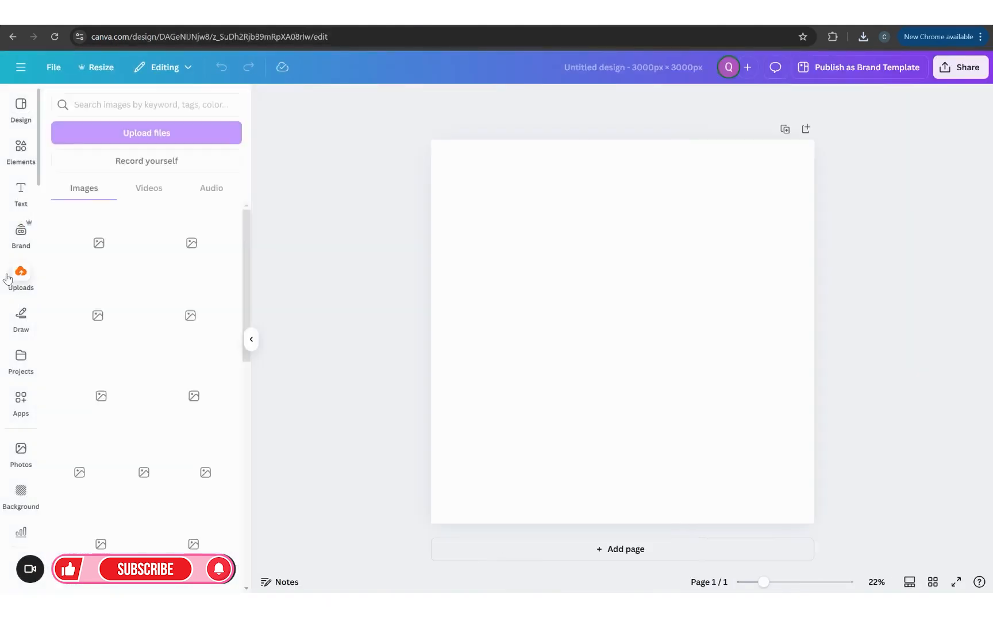
{"action": "left_click", "coordinate": [128, 134]}
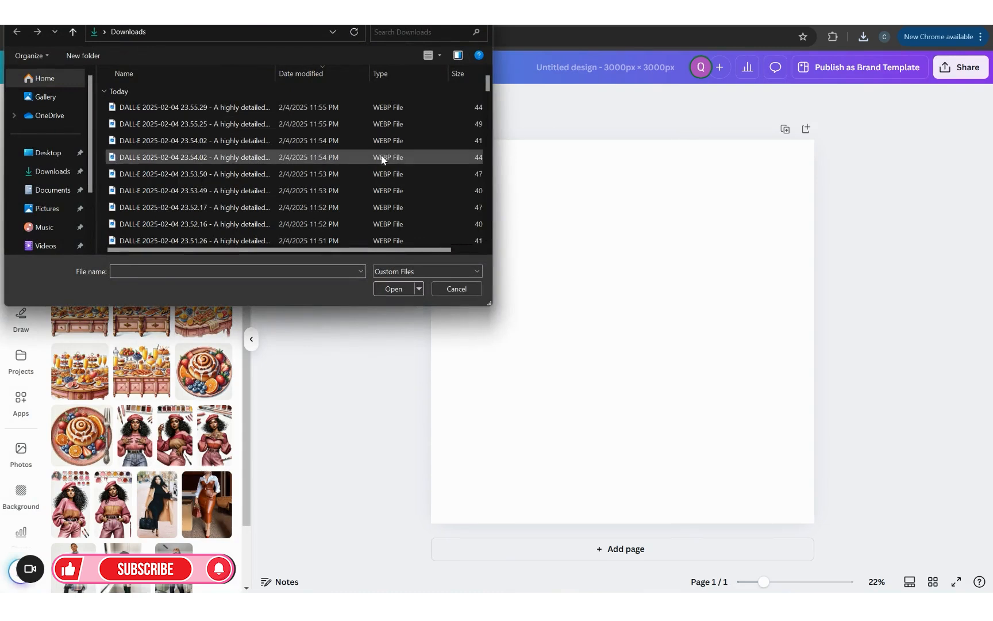
{"action": "scroll", "coordinate": [443, 223], "scroll_direction": "down", "scroll_amount": 3}
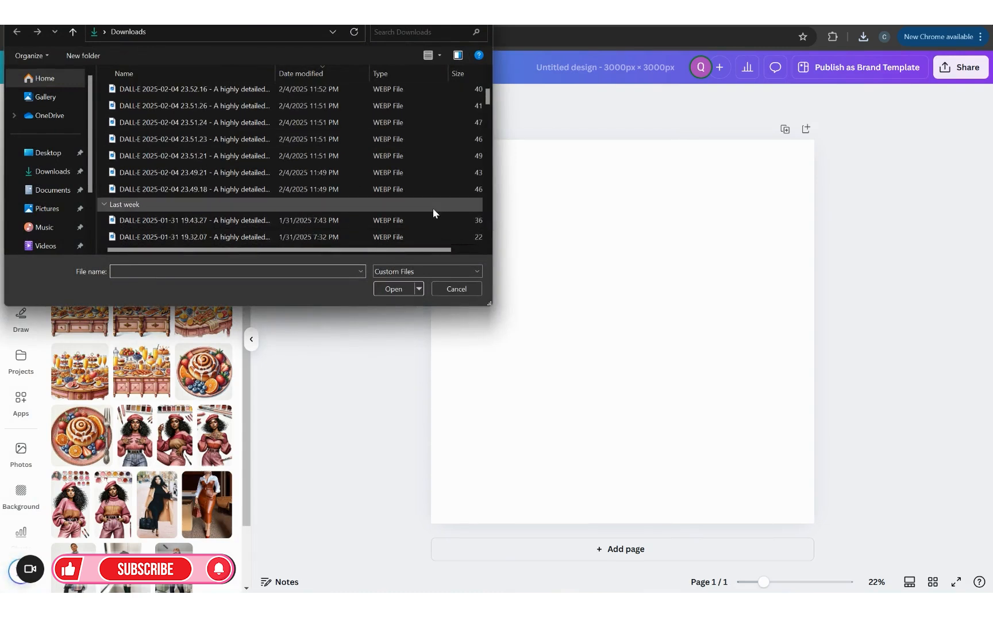
{"action": "left_click_drag", "start_coordinate": [464, 194], "coordinate": [290, 73]}
{"action": "left_click", "coordinate": [393, 290]}
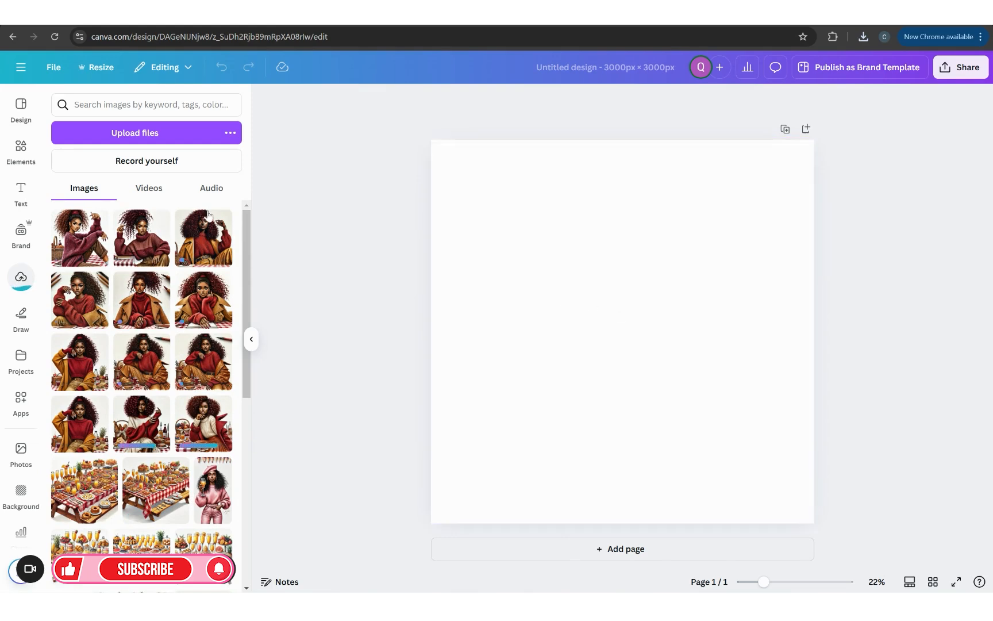
- Place the first uploaded illustration, the woman in a burgundy sweater beside a picnic basket, on the blank page and enlarge it
{"action": "left_click", "coordinate": [89, 242]}
{"action": "left_click_drag", "start_coordinate": [740, 213], "coordinate": [696, 234]}
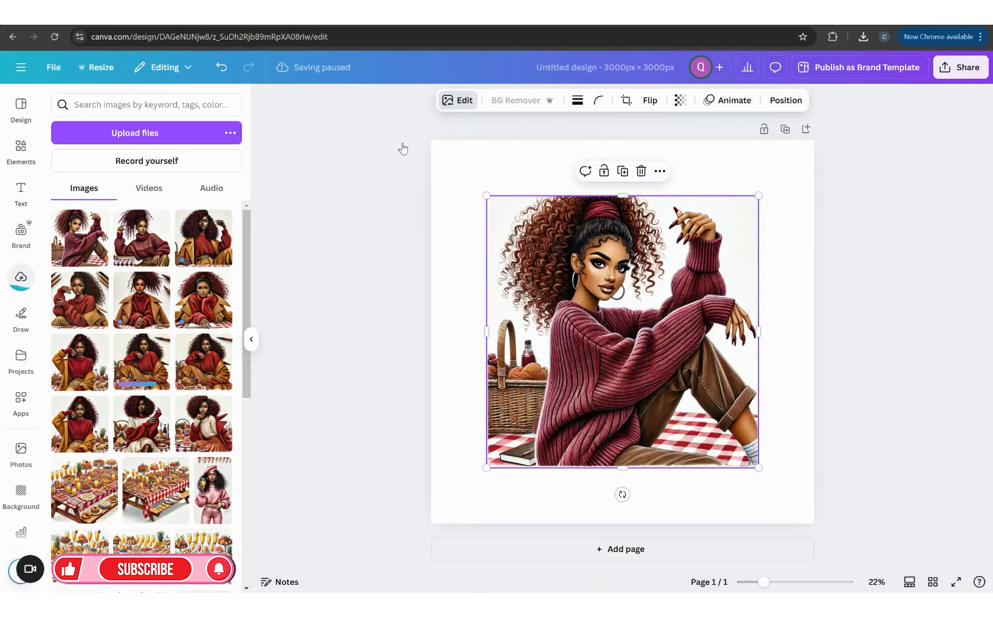
{"action": "left_click", "coordinate": [456, 101]}
{"action": "left_click", "coordinate": [239, 210]}
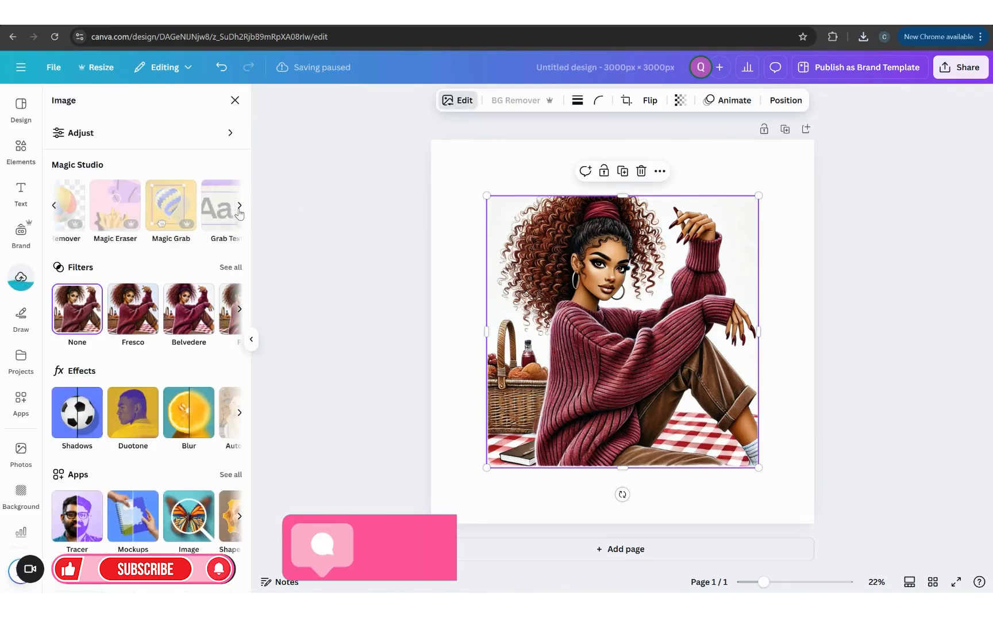
{"action": "left_click", "coordinate": [254, 340]}
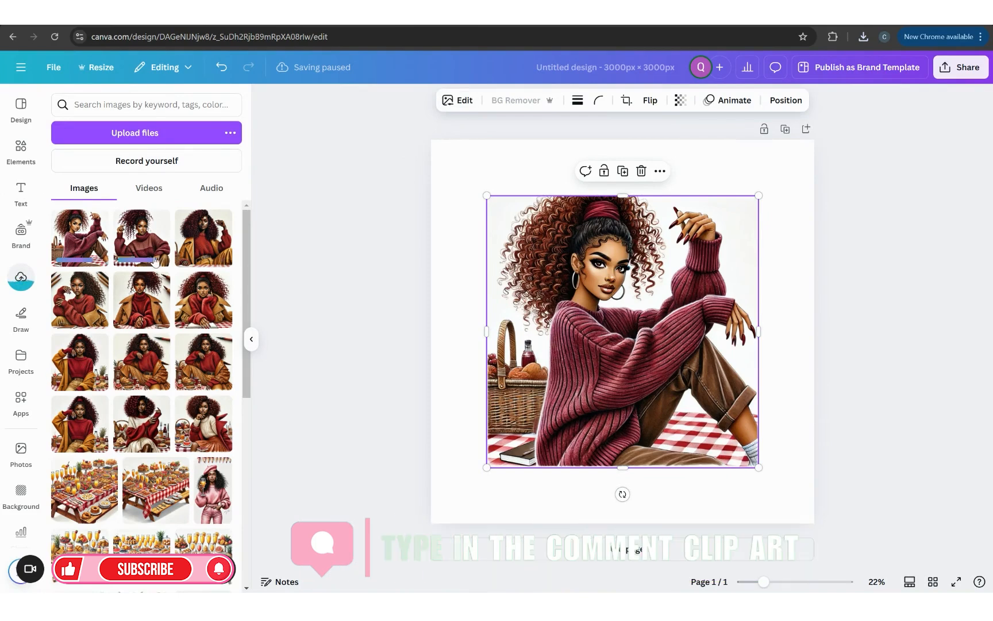
- Generate a freeform Magic Expand of the illustration that adds space above the hair and beyond the picnic basket's side
{"action": "left_click", "coordinate": [466, 106]}
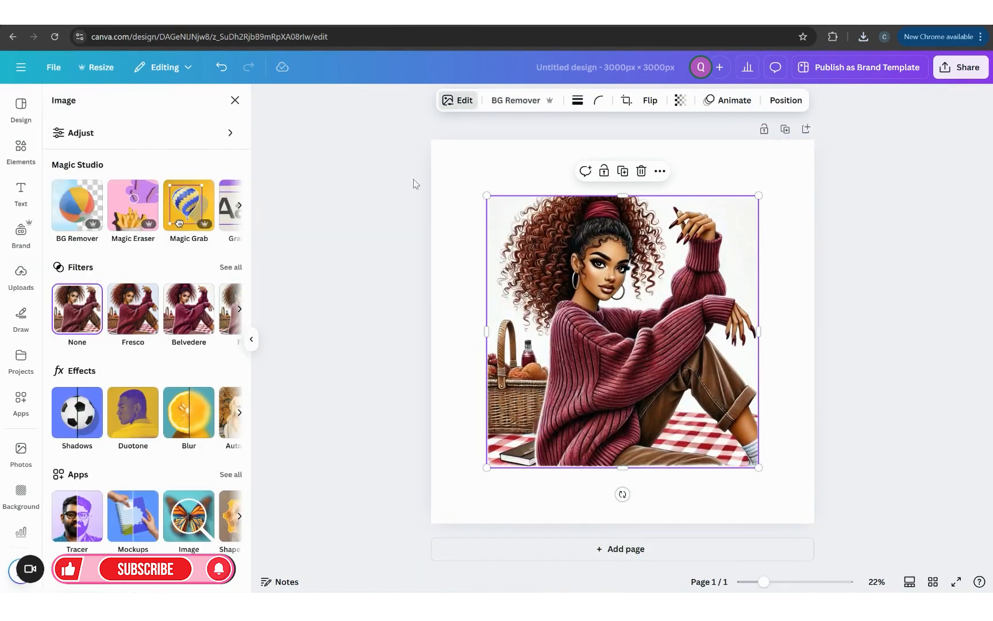
{"action": "left_click", "coordinate": [235, 207]}
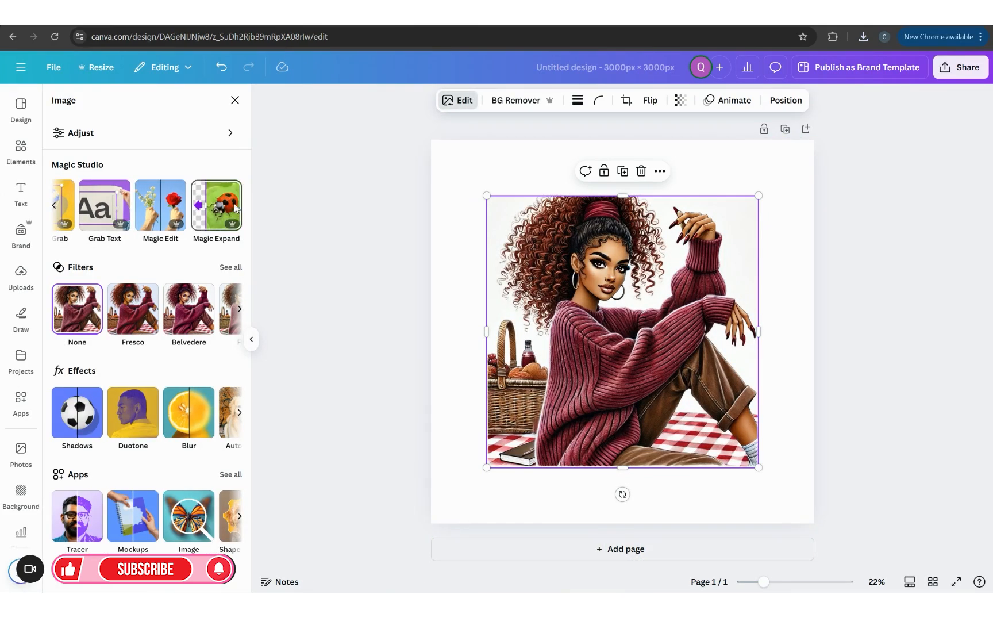
{"action": "left_click", "coordinate": [236, 207]}
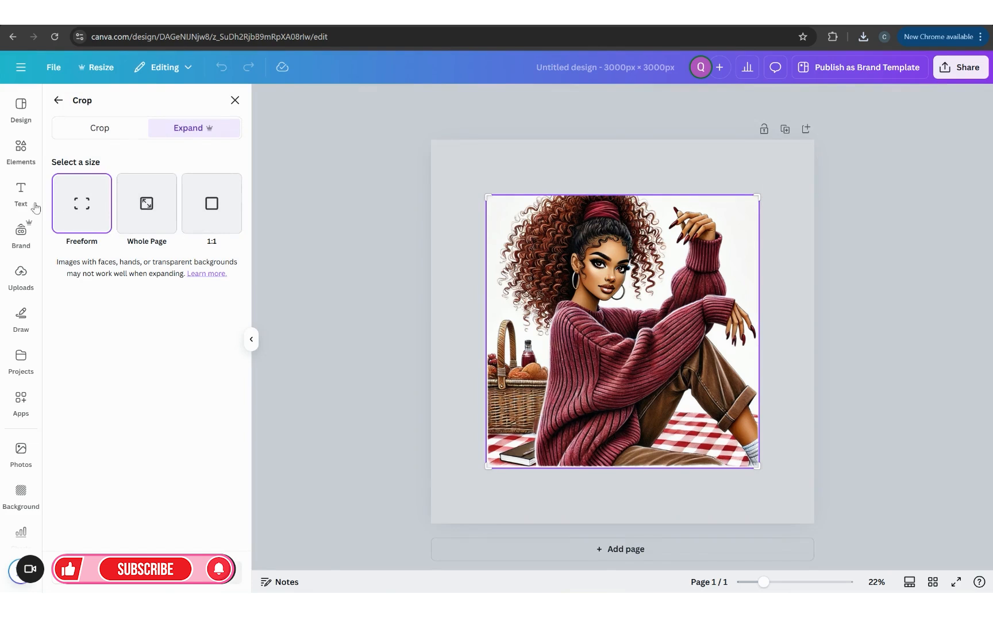
{"action": "mouse_move", "coordinate": [483, 191]}
{"action": "left_mouse_down"}
{"action": "mouse_move", "coordinate": [474, 171]}
{"action": "mouse_move", "coordinate": [476, 179]}
{"action": "left_mouse_up"}
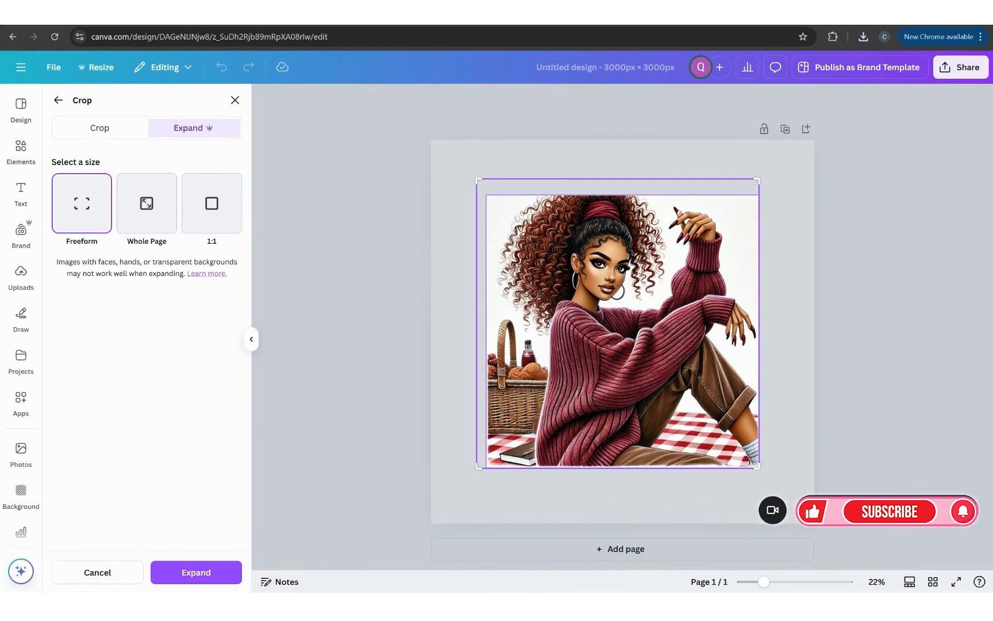
{"action": "left_click", "coordinate": [203, 577]}
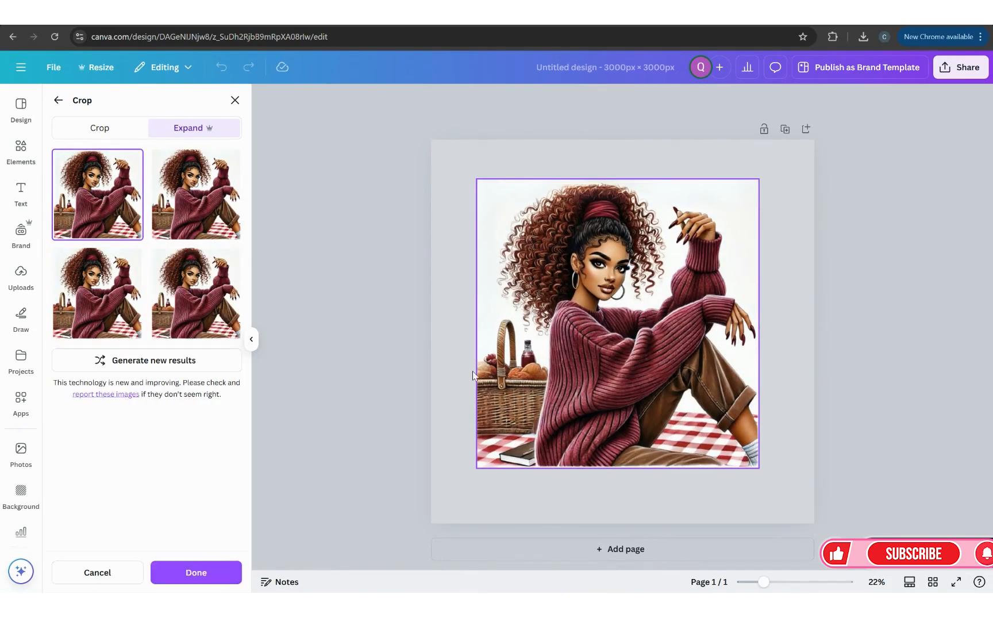
- Compare the generated expansions of the illustration and apply the first one, which completes the top of the hair
{"action": "left_click", "coordinate": [172, 192]}
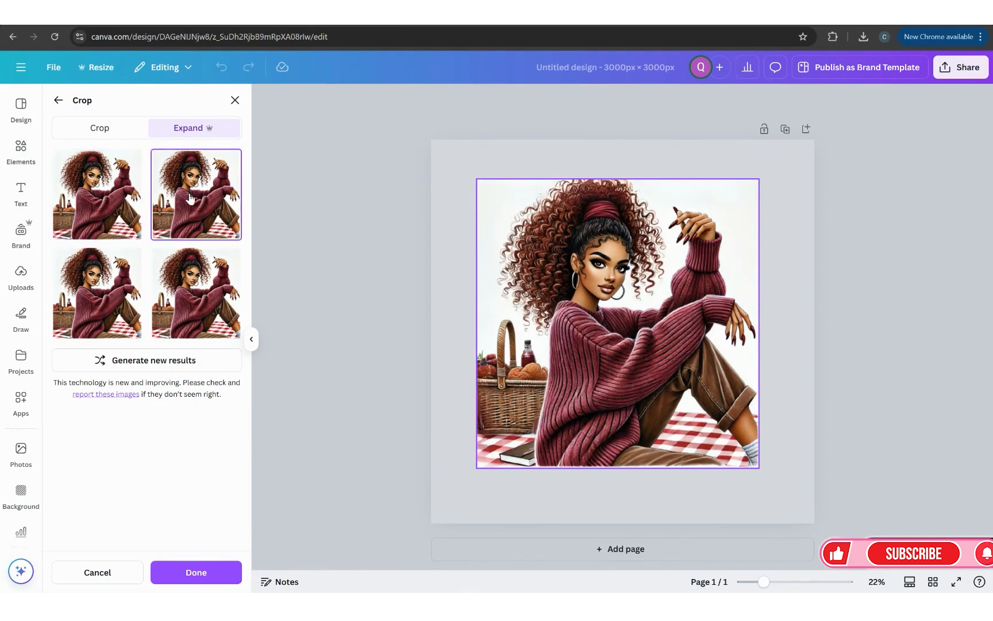
{"action": "left_click", "coordinate": [132, 276]}
{"action": "left_click", "coordinate": [182, 304]}
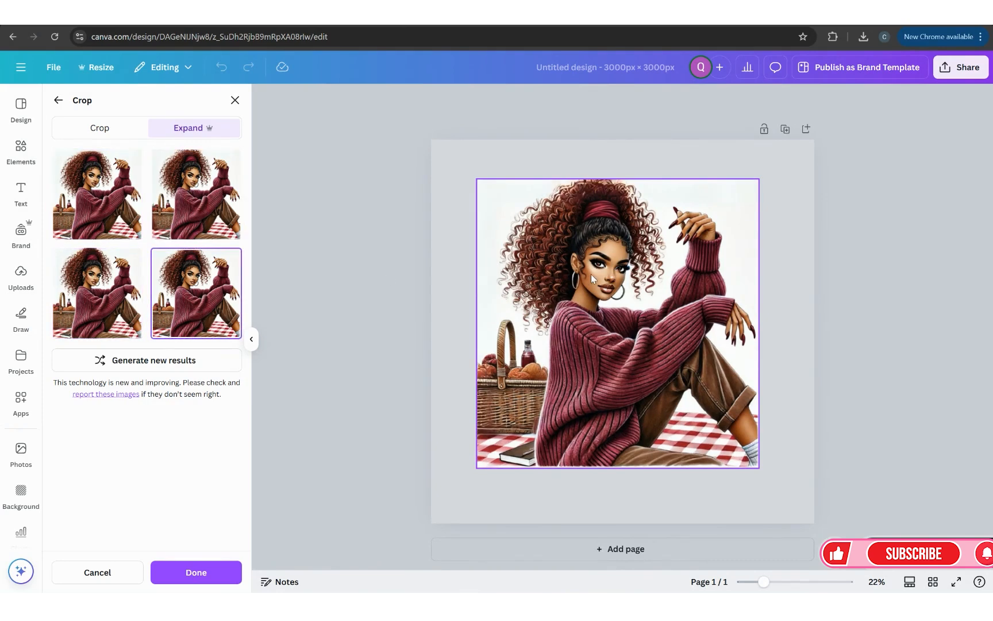
{"action": "left_click", "coordinate": [222, 207]}
{"action": "left_click", "coordinate": [135, 203]}
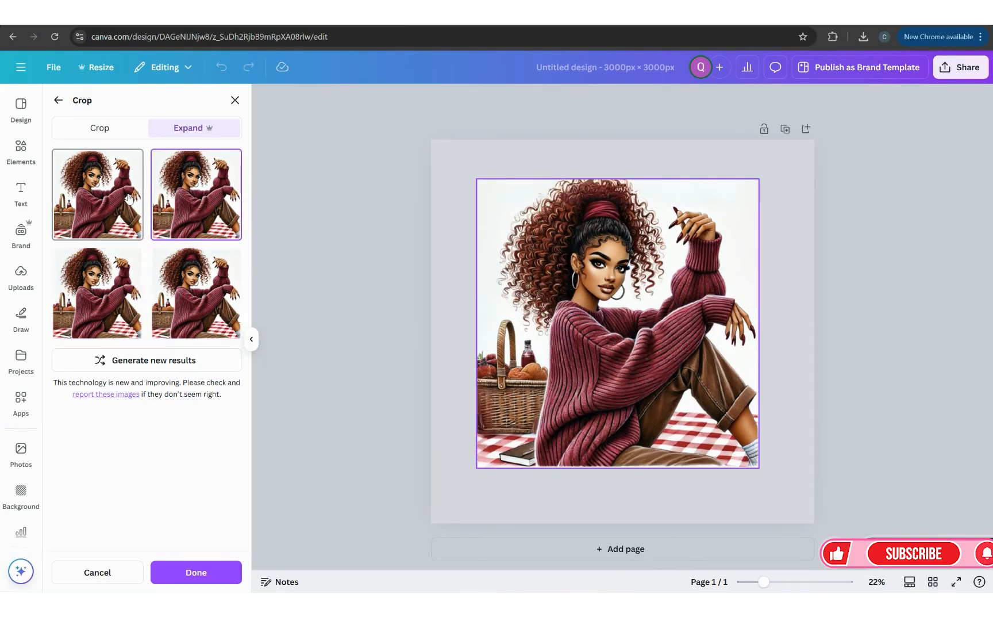
{"action": "left_click", "coordinate": [214, 571]}
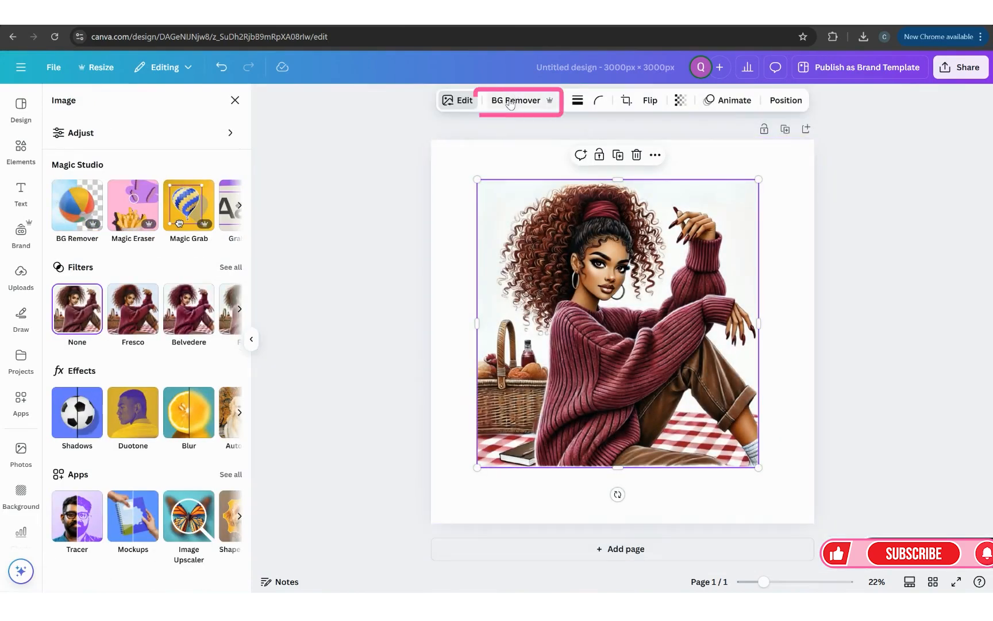
- Remove the background from the expanded illustration with BG Remover and add a second page
{"action": "left_click", "coordinate": [515, 101]}
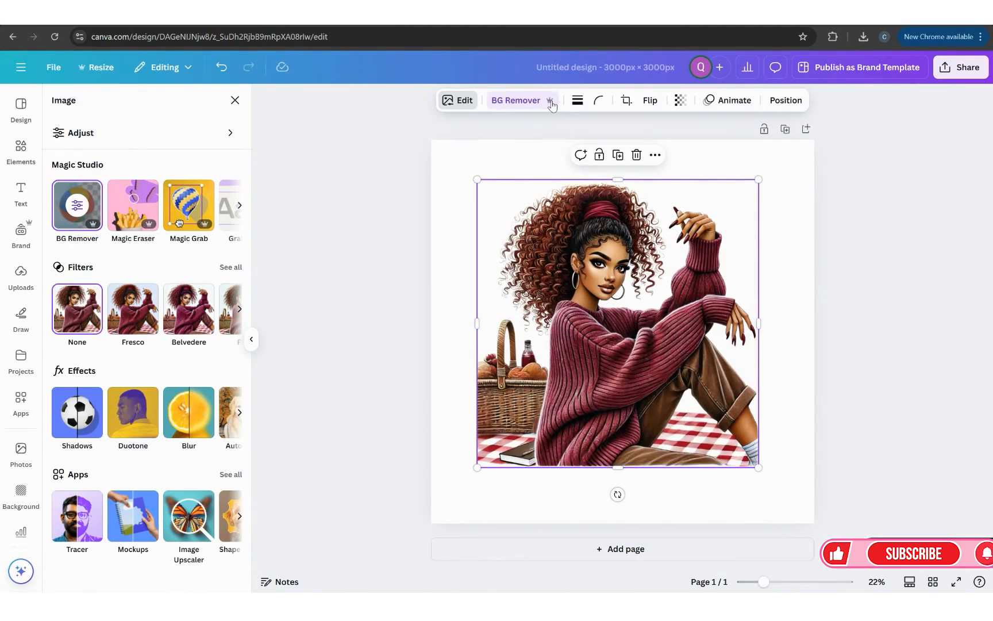
{"action": "left_click", "coordinate": [856, 305]}
{"action": "left_click", "coordinate": [806, 128]}
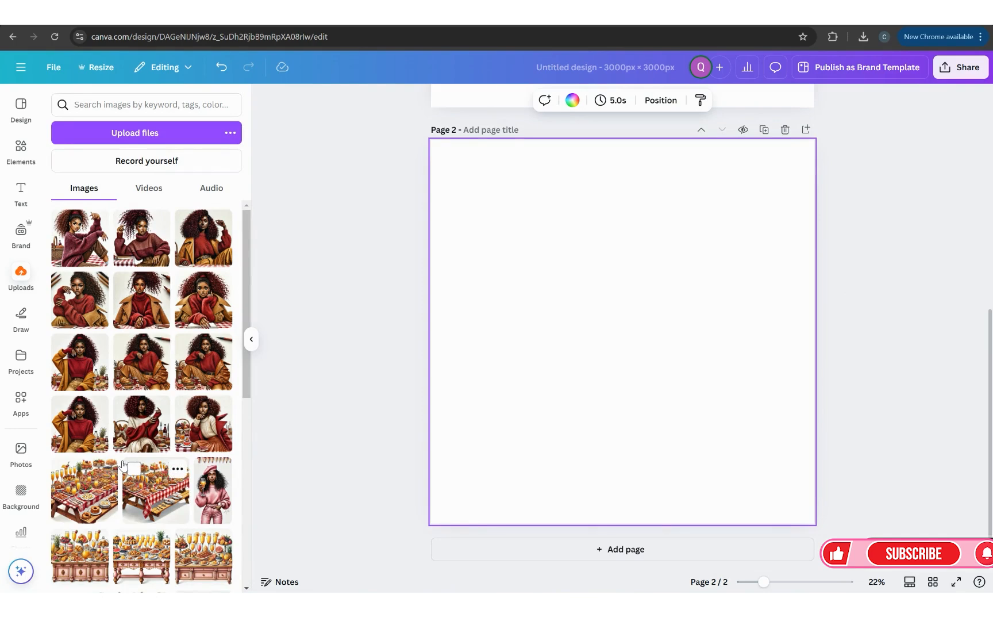
- Place the illustration of the woman in a two-tone turtleneck on page 2, enlarged and roughly centered, and add a third page
{"action": "left_click", "coordinate": [123, 219]}
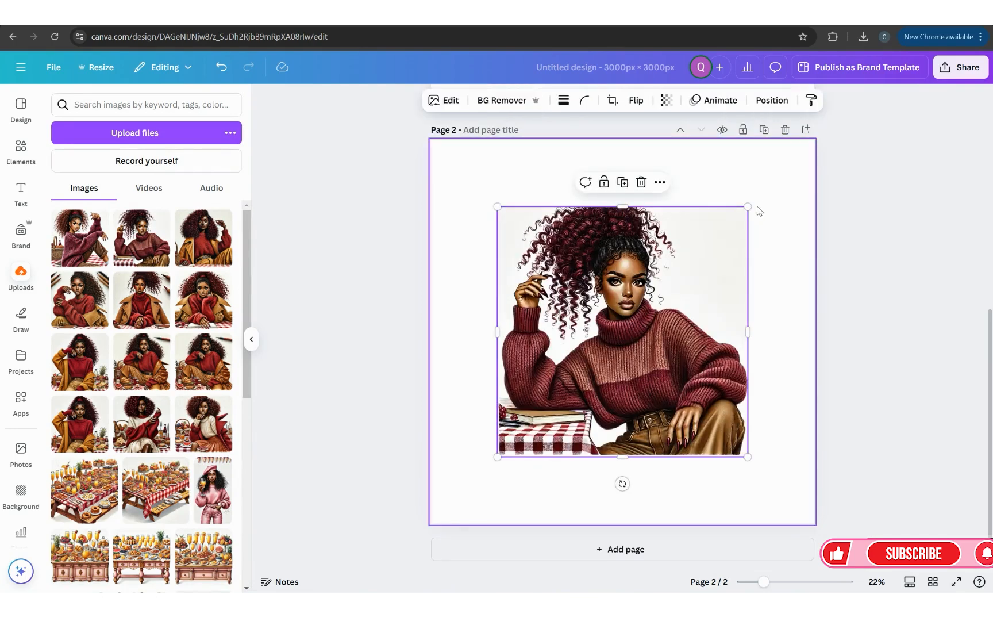
{"action": "left_click_drag", "start_coordinate": [747, 206], "coordinate": [786, 167]}
{"action": "left_click_drag", "start_coordinate": [745, 216], "coordinate": [730, 226]}
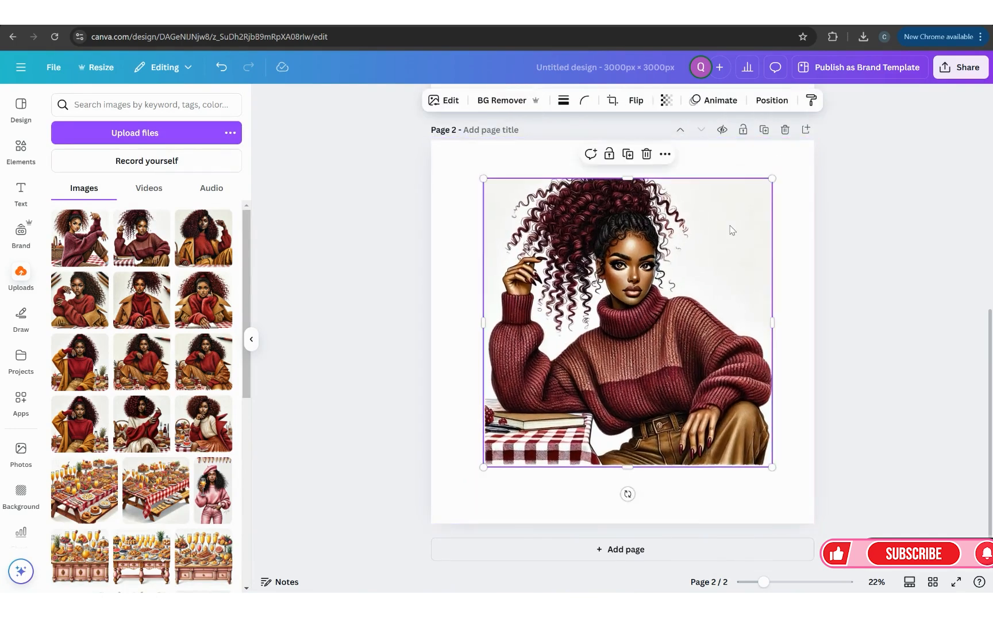
{"action": "scroll", "coordinate": [805, 139], "scroll_direction": "down", "scroll_amount": 5}
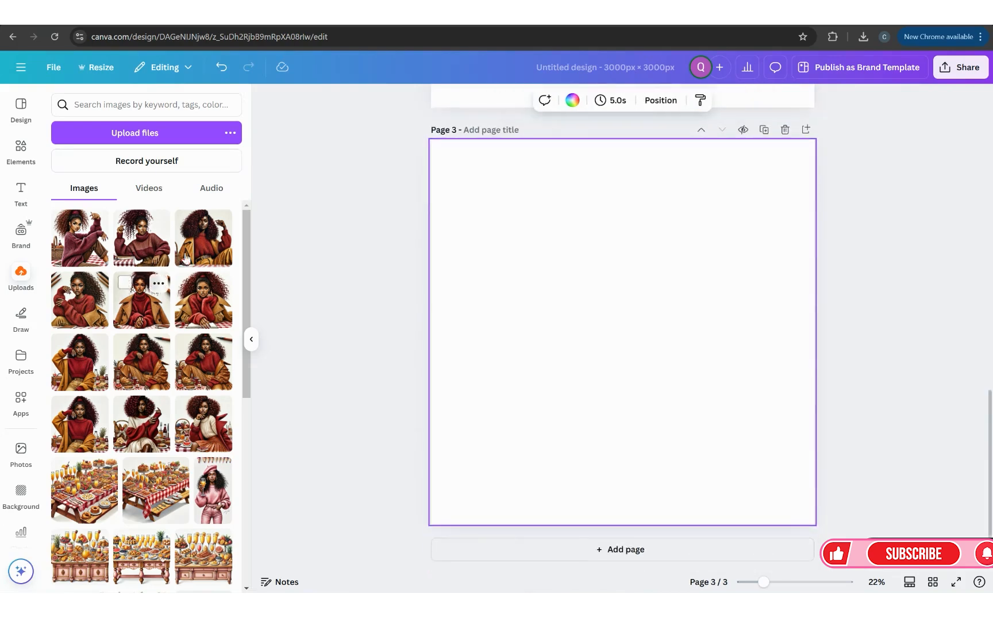
- Put the enlarged illustration of the woman with a raised hand and mustard coat on page 3 with its background removed, and add a fourth page
{"action": "left_click", "coordinate": [204, 252]}
{"action": "mouse_move", "coordinate": [747, 206]}
{"action": "left_mouse_down"}
{"action": "mouse_move", "coordinate": [756, 181]}
{"action": "mouse_move", "coordinate": [788, 167]}
{"action": "mouse_move", "coordinate": [746, 221]}
{"action": "left_mouse_up"}
{"action": "left_click", "coordinate": [501, 100]}
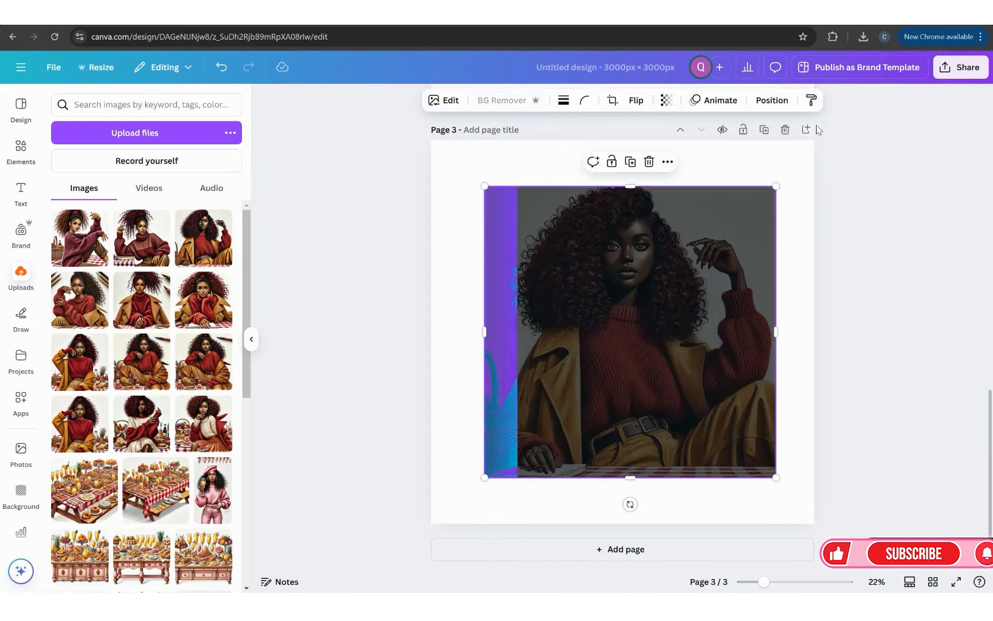
{"action": "left_click", "coordinate": [805, 129]}
{"action": "left_click", "coordinate": [62, 282]}
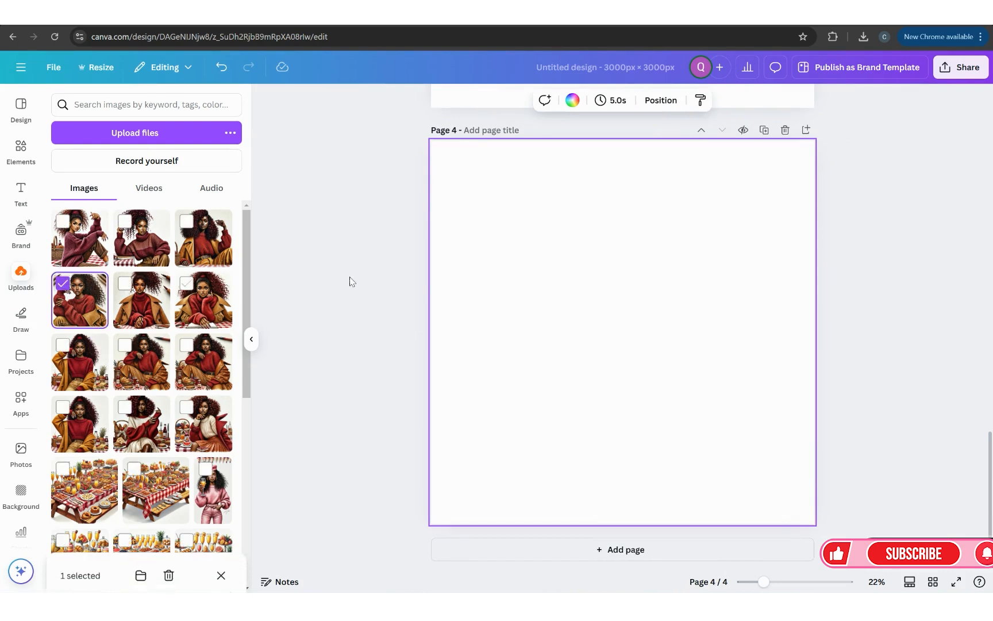
{"action": "left_click", "coordinate": [62, 286]}
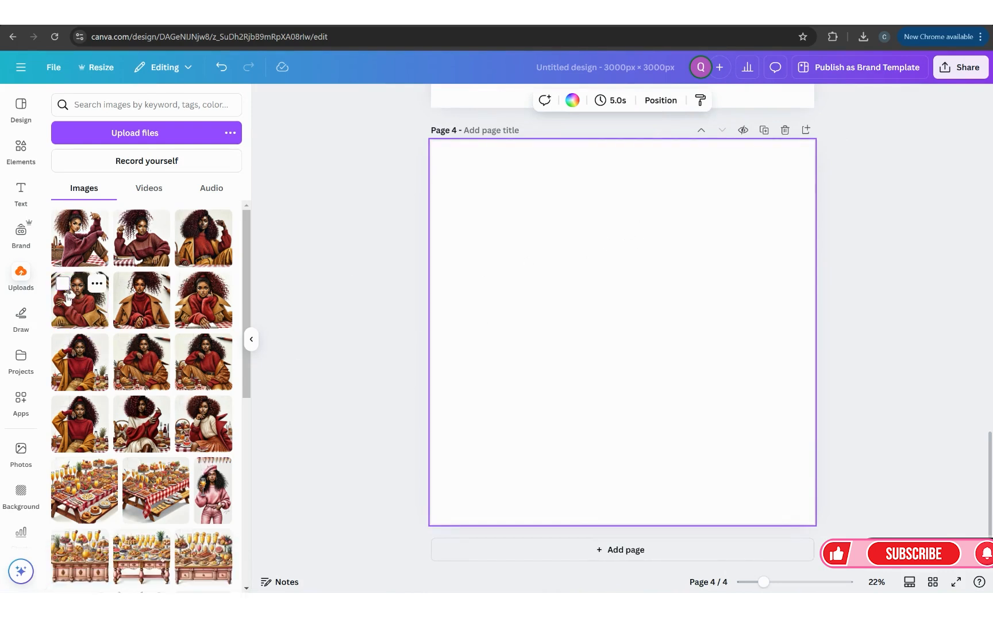
{"action": "left_click", "coordinate": [93, 311]}
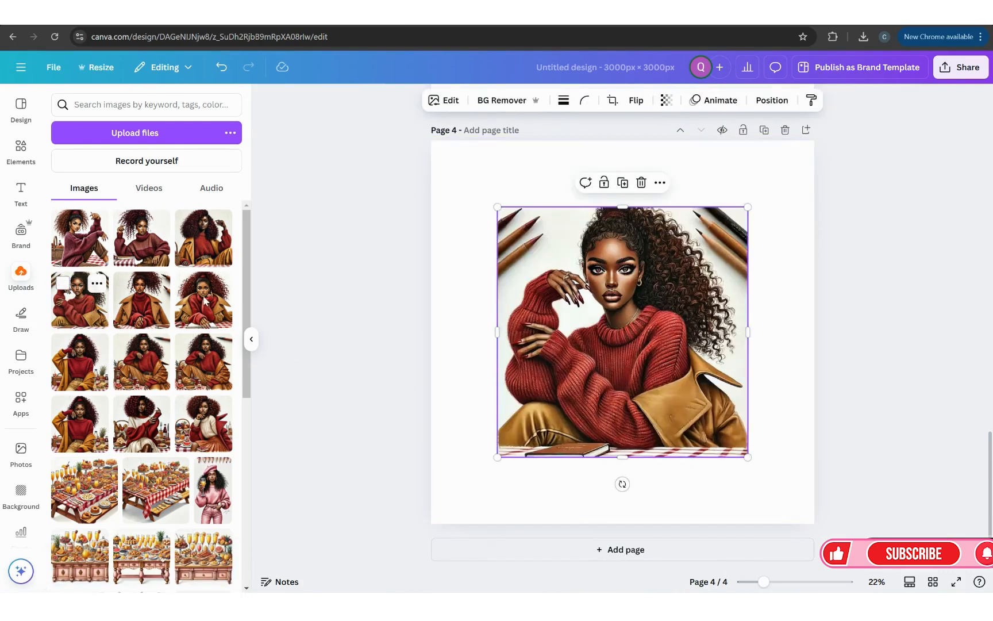
{"action": "left_click", "coordinate": [502, 109]}
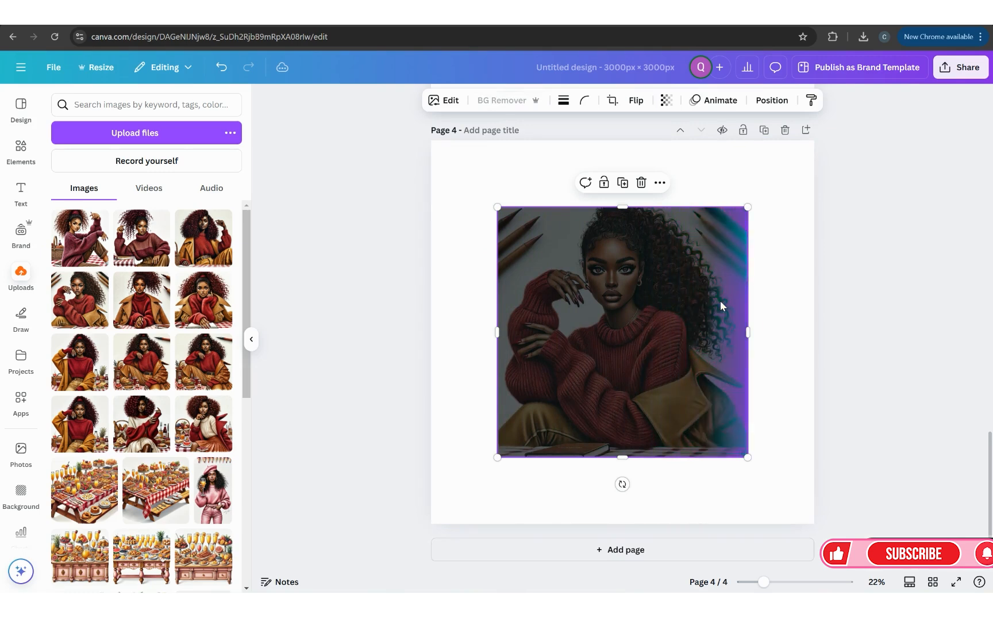
{"action": "left_click", "coordinate": [642, 184]}
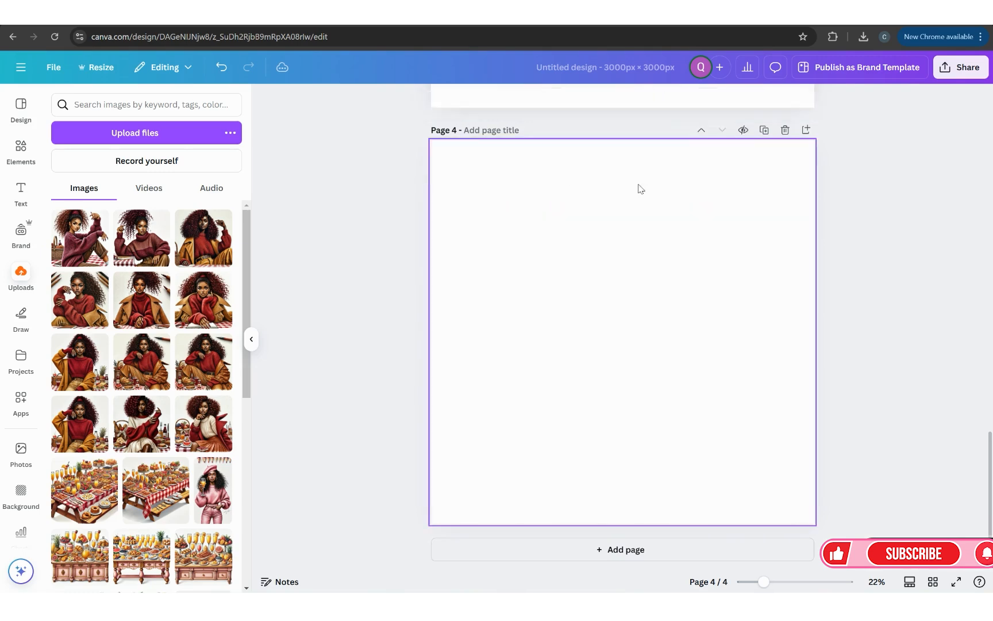
- Put the enlarged illustration of the seated woman with bread and juice on page 4 with its background removed, and add a fifth page
{"action": "left_click", "coordinate": [151, 371]}
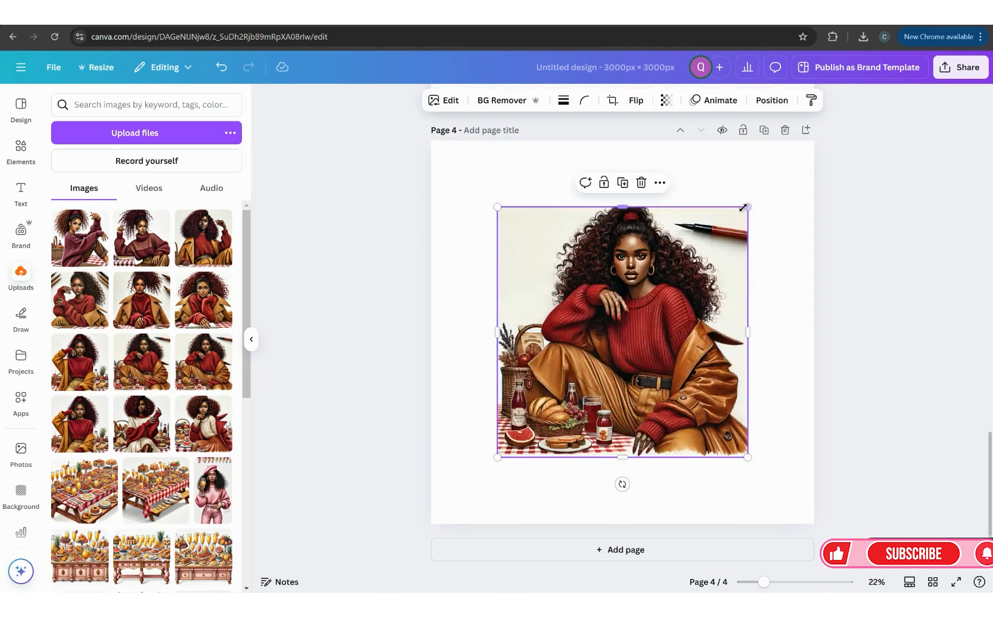
{"action": "left_click_drag", "start_coordinate": [743, 207], "coordinate": [779, 173]}
{"action": "left_click_drag", "start_coordinate": [667, 189], "coordinate": [651, 207]}
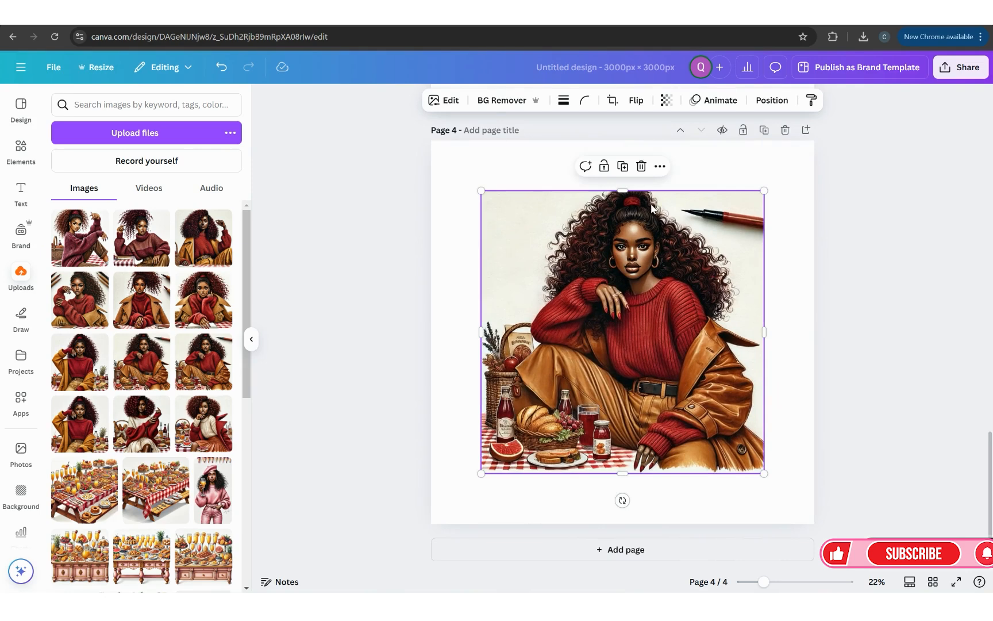
{"action": "left_click", "coordinate": [503, 108]}
{"action": "left_click", "coordinate": [805, 130]}
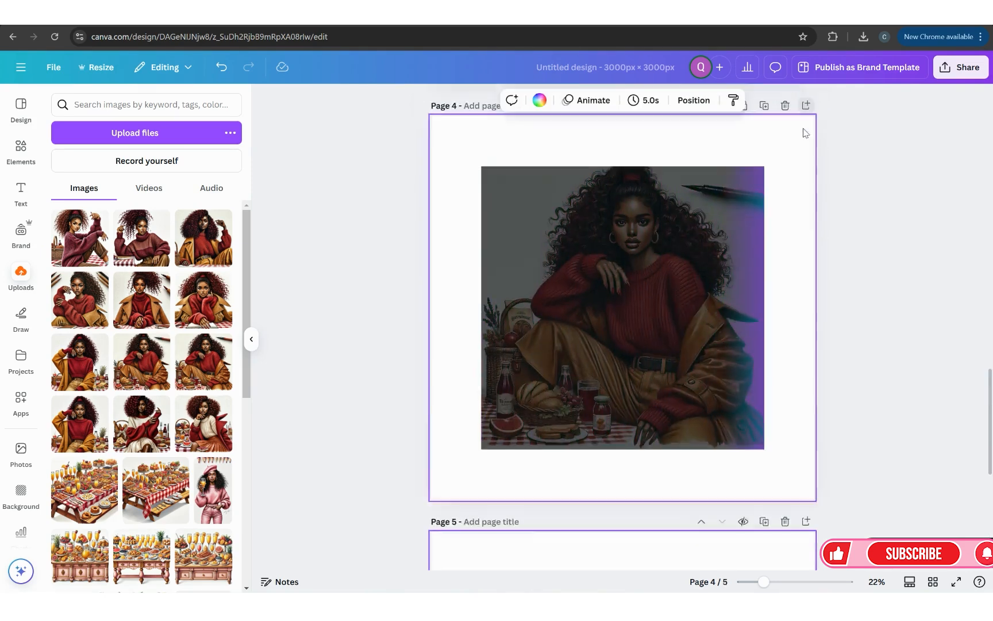
{"action": "left_click", "coordinate": [144, 424]}
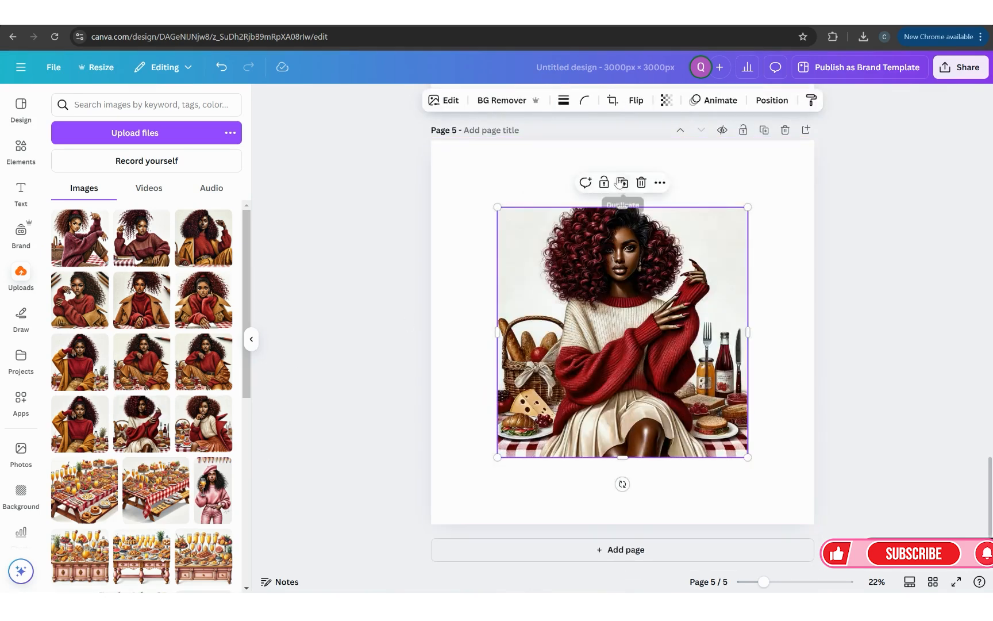
{"action": "left_click", "coordinate": [641, 182]}
{"action": "left_click", "coordinate": [166, 452]}
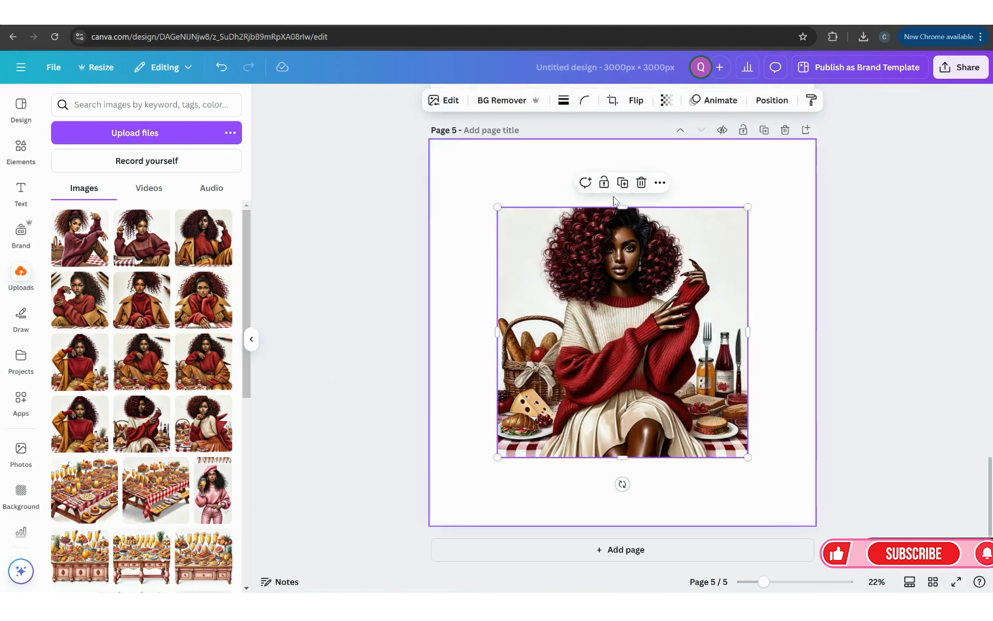
{"action": "left_click", "coordinate": [642, 183]}
- Put the enlarged illustration of the woman in a red coat and cream turtleneck on page 5 with its background removed, and add a sixth page
{"action": "left_click", "coordinate": [202, 424]}
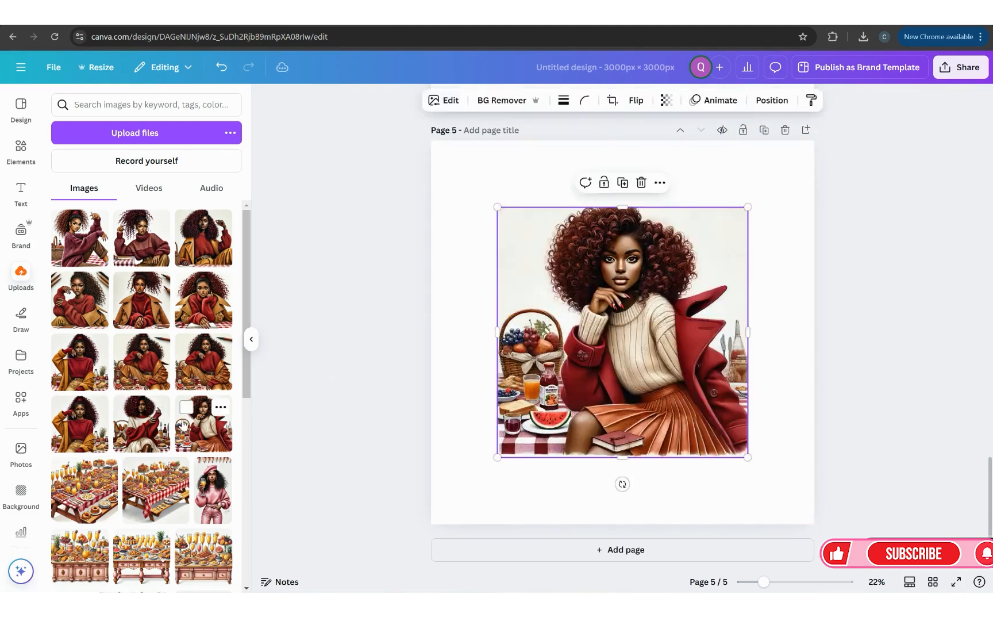
{"action": "left_click_drag", "start_coordinate": [748, 207], "coordinate": [786, 171]}
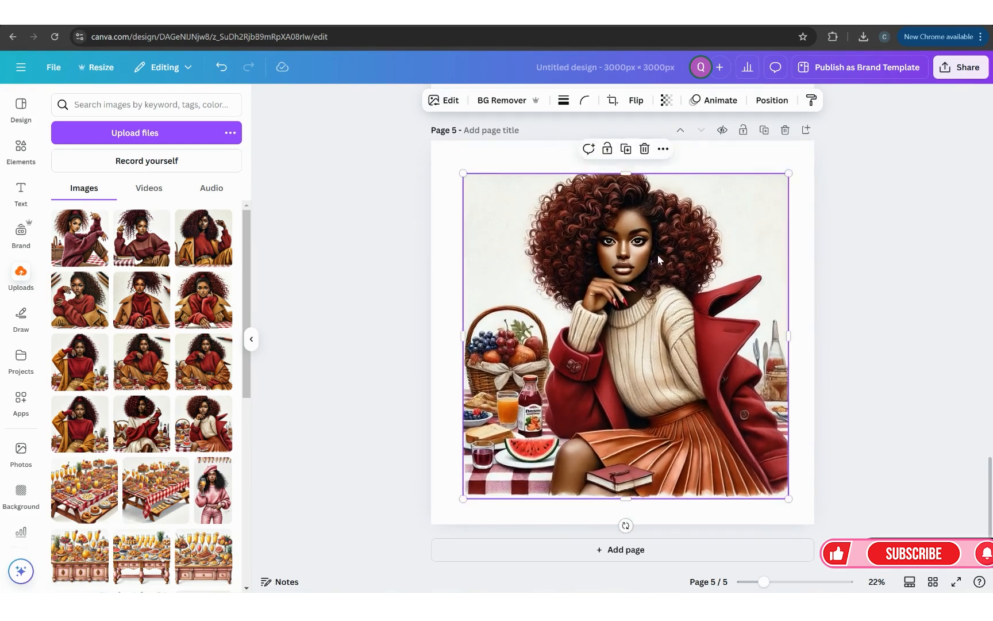
{"action": "left_click_drag", "start_coordinate": [516, 193], "coordinate": [523, 181]}
{"action": "left_click", "coordinate": [500, 108]}
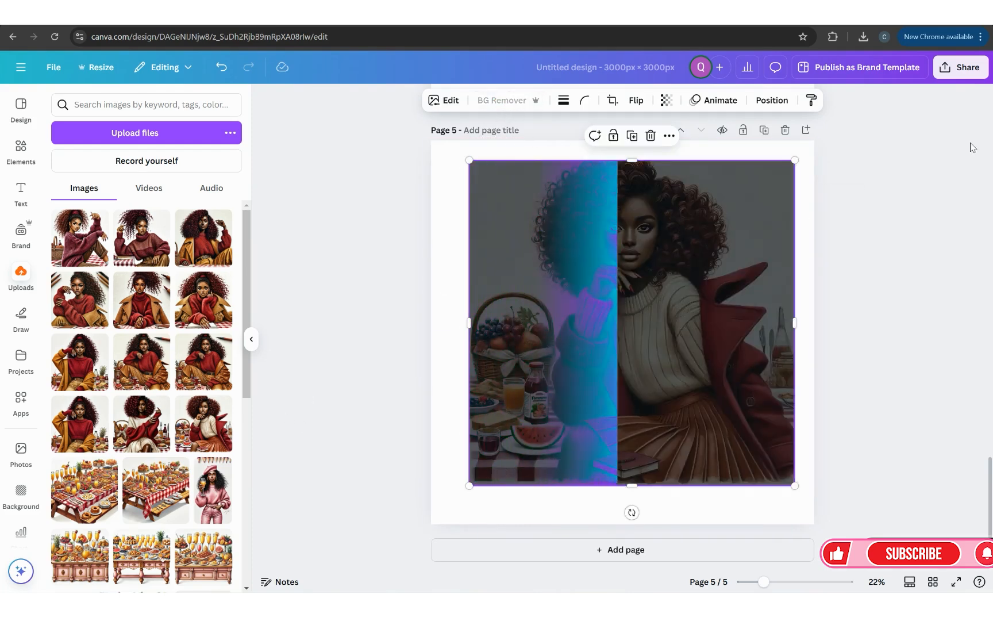
{"action": "left_click", "coordinate": [806, 130]}
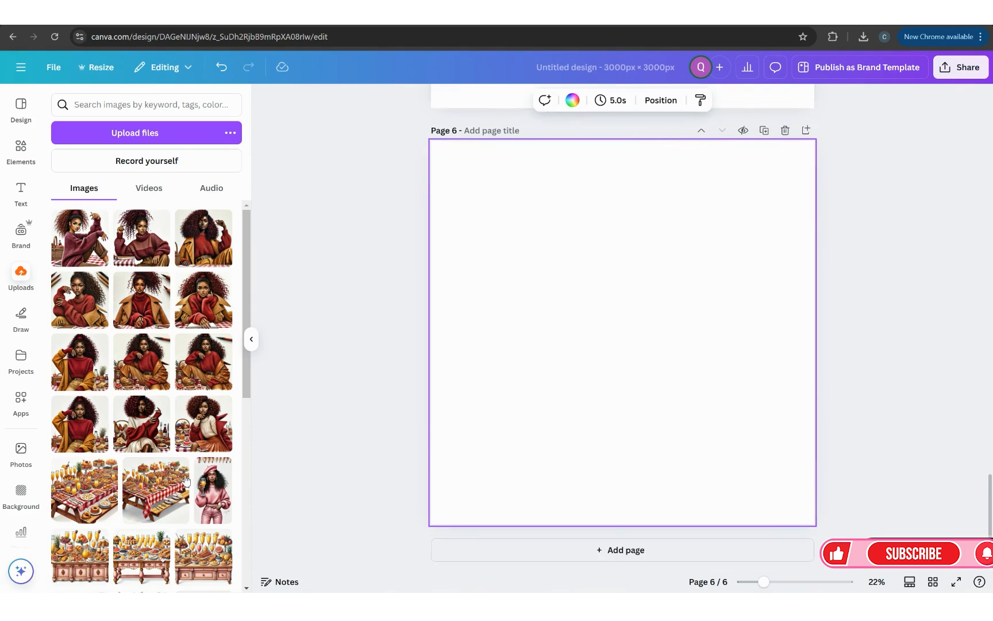
- Place the first picnic buffet table illustration on page 6, enlarged and centered, and remove its background
{"action": "left_click", "coordinate": [90, 506]}
{"action": "left_click_drag", "start_coordinate": [746, 208], "coordinate": [788, 167]}
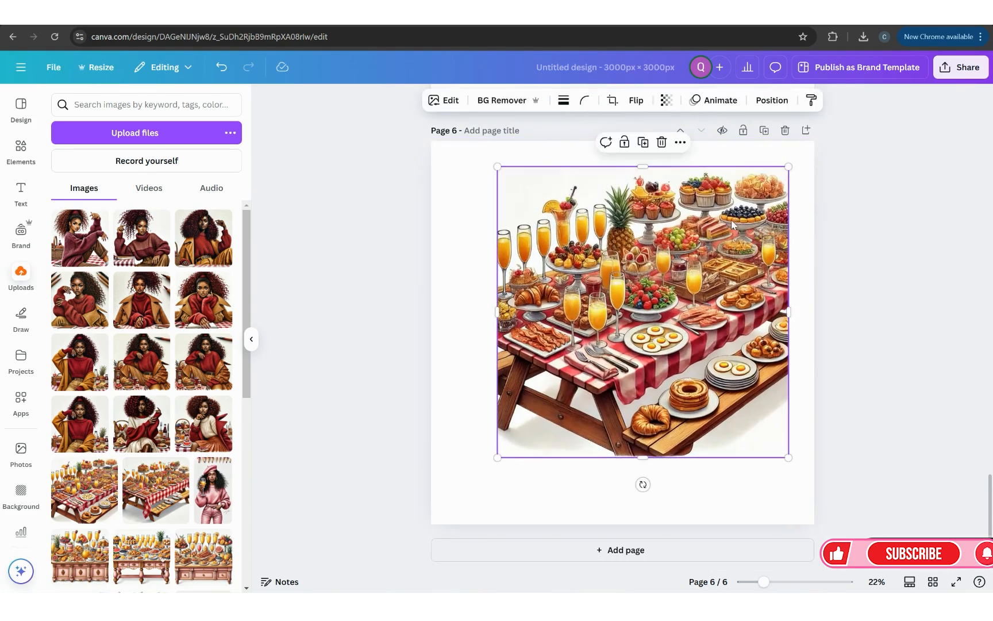
{"action": "left_click_drag", "start_coordinate": [733, 224], "coordinate": [698, 249]}
{"action": "left_click_drag", "start_coordinate": [752, 189], "coordinate": [738, 211]}
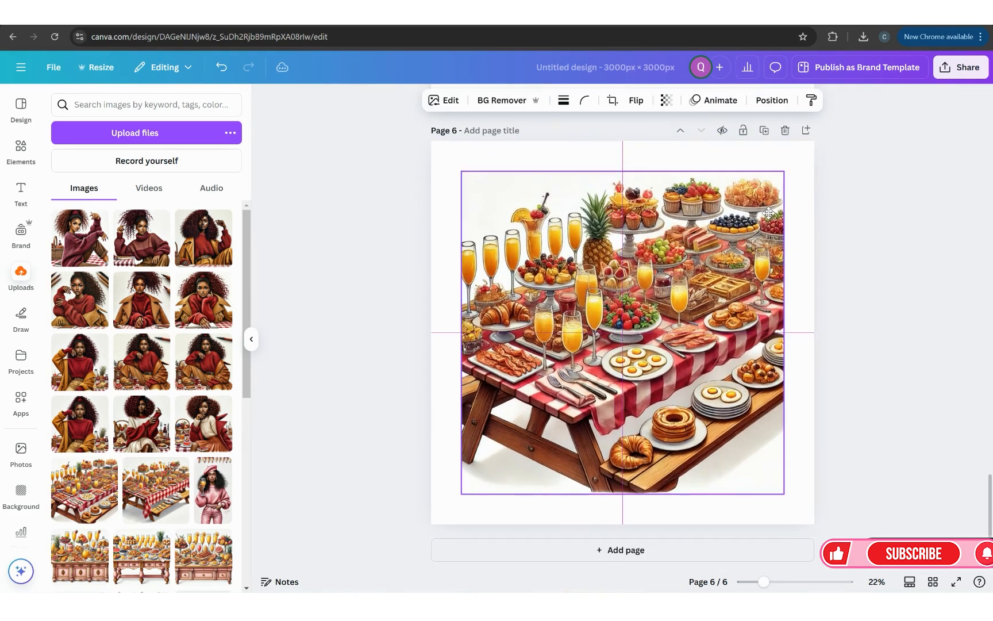
{"action": "left_click", "coordinate": [511, 102]}
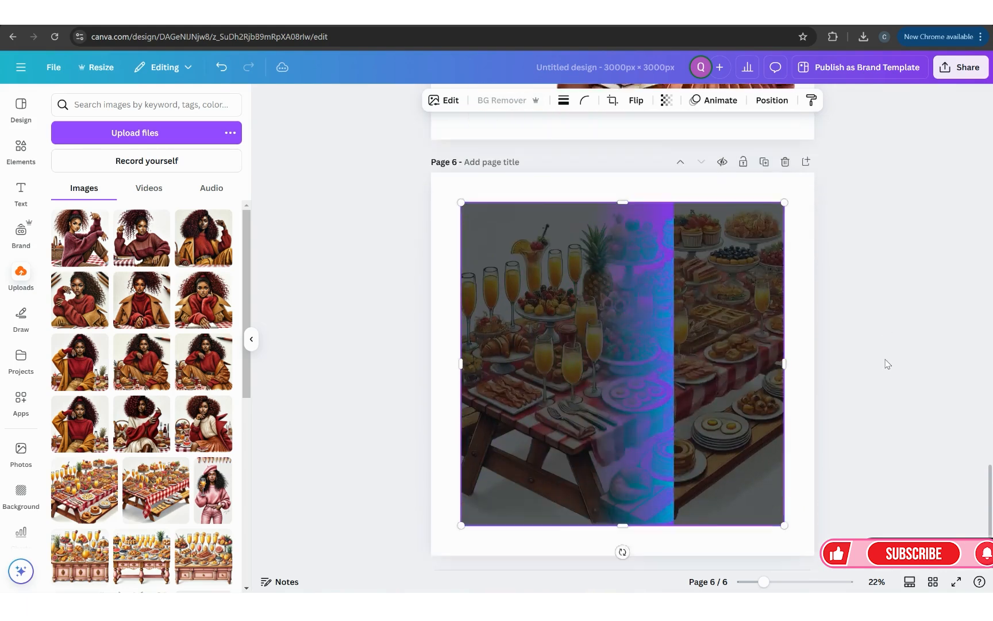
- Reposition the illustration of the woman in the red coat to the middle of page 5
{"action": "scroll", "coordinate": [885, 371], "scroll_direction": "up", "scroll_amount": 6}
{"action": "scroll", "coordinate": [885, 371], "scroll_direction": "up", "scroll_amount": 2}
{"action": "left_click_drag", "start_coordinate": [620, 373], "coordinate": [611, 387]}
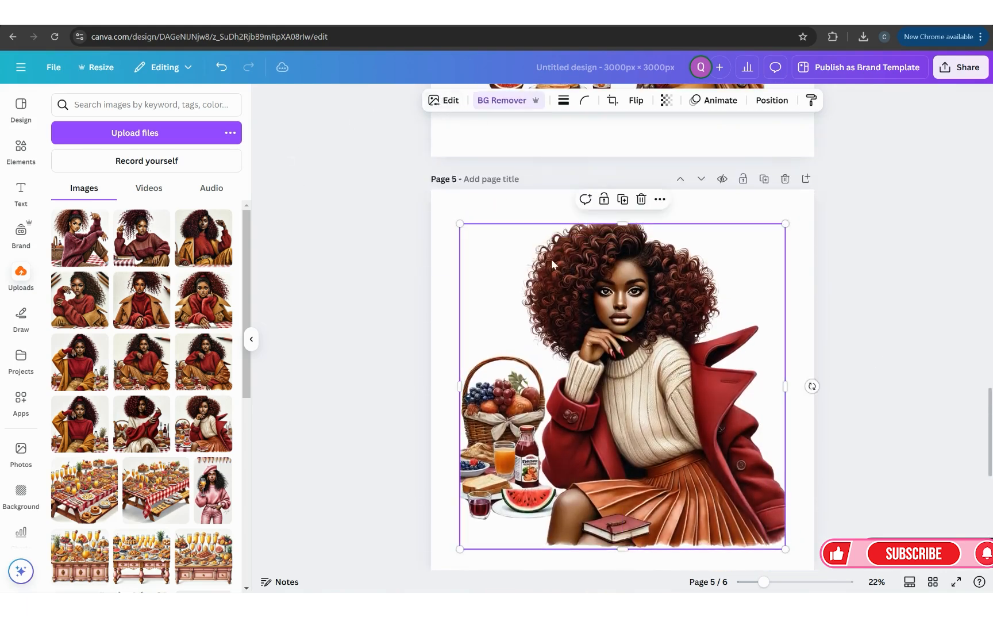
- Test the page 5 cutout against a tan page background, and restore the white background
{"action": "left_click", "coordinate": [515, 213]}
{"action": "left_click", "coordinate": [539, 100]}
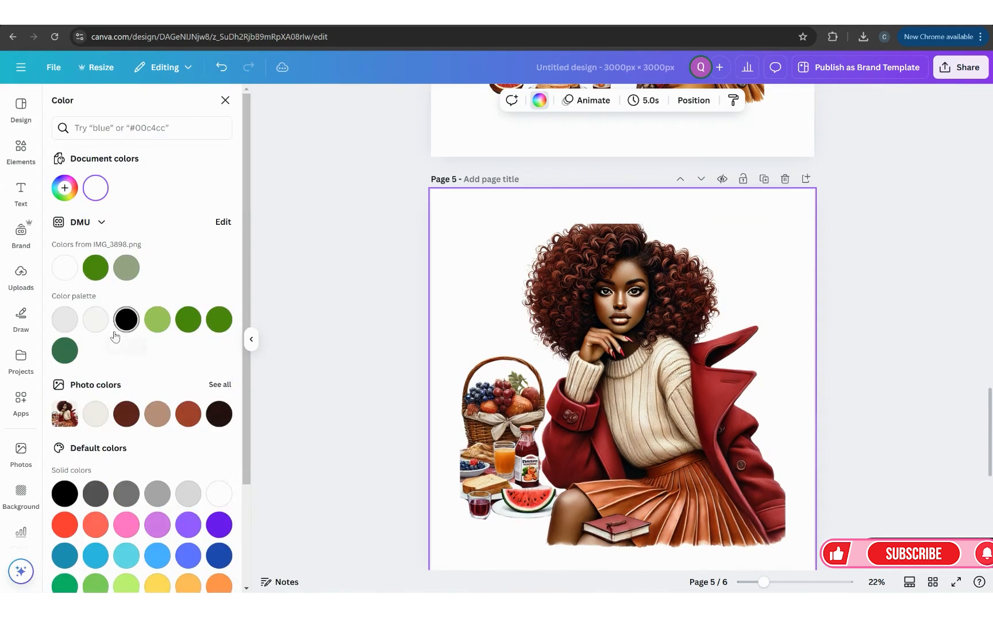
{"action": "left_click", "coordinate": [157, 414]}
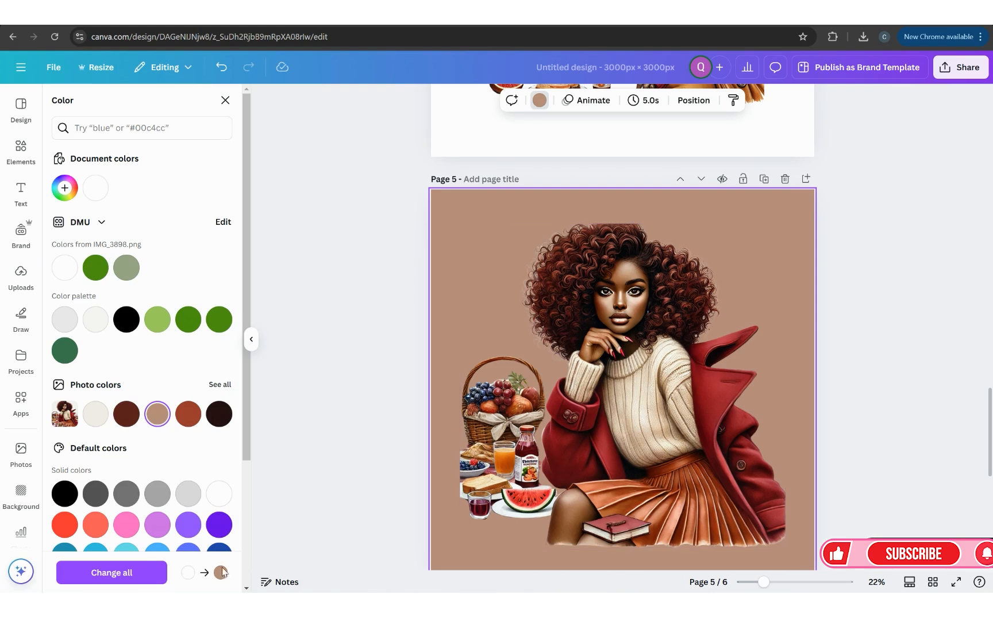
{"action": "left_click", "coordinate": [98, 190]}
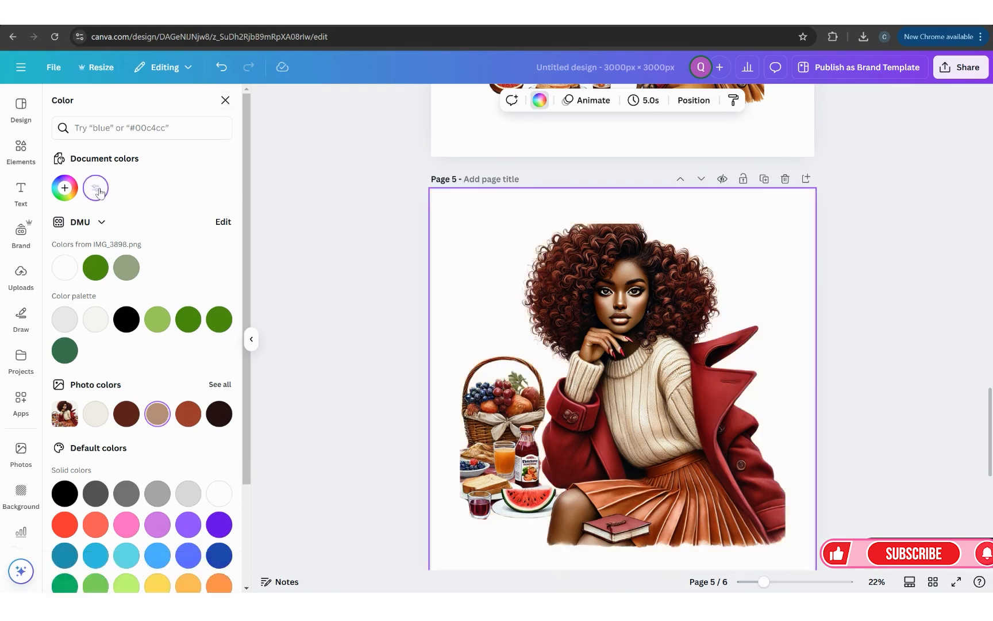
{"action": "left_click", "coordinate": [970, 222]}
{"action": "left_click", "coordinate": [910, 227]}
- Enlarge the illustration of the seated woman with bread and juice on page 4
{"action": "scroll", "coordinate": [781, 351], "scroll_direction": "down", "scroll_amount": 4}
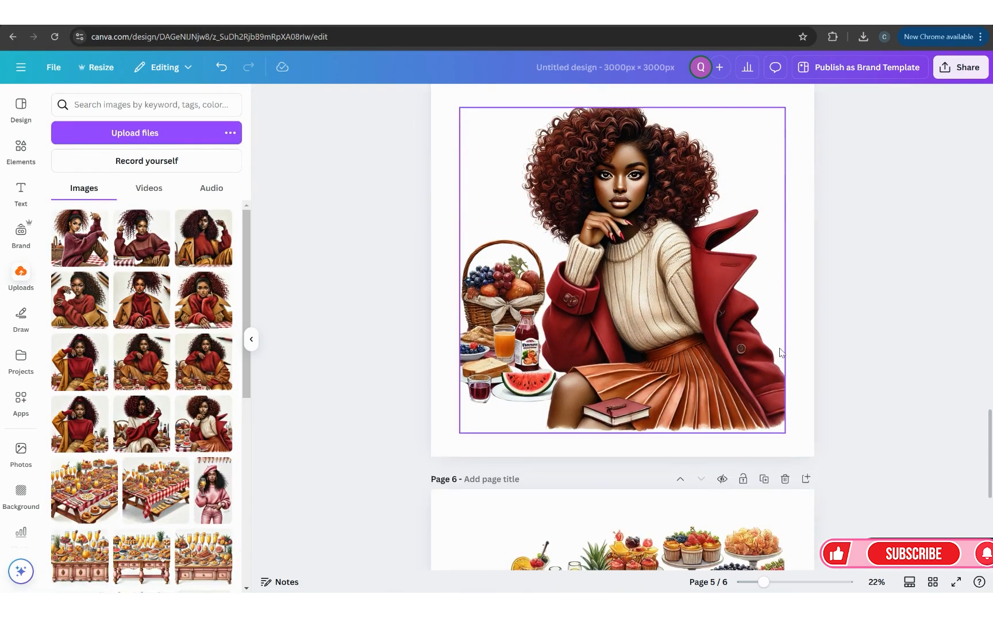
{"action": "scroll", "coordinate": [781, 351], "scroll_direction": "up", "scroll_amount": 3}
{"action": "scroll", "coordinate": [611, 175], "scroll_direction": "down", "scroll_amount": 4}
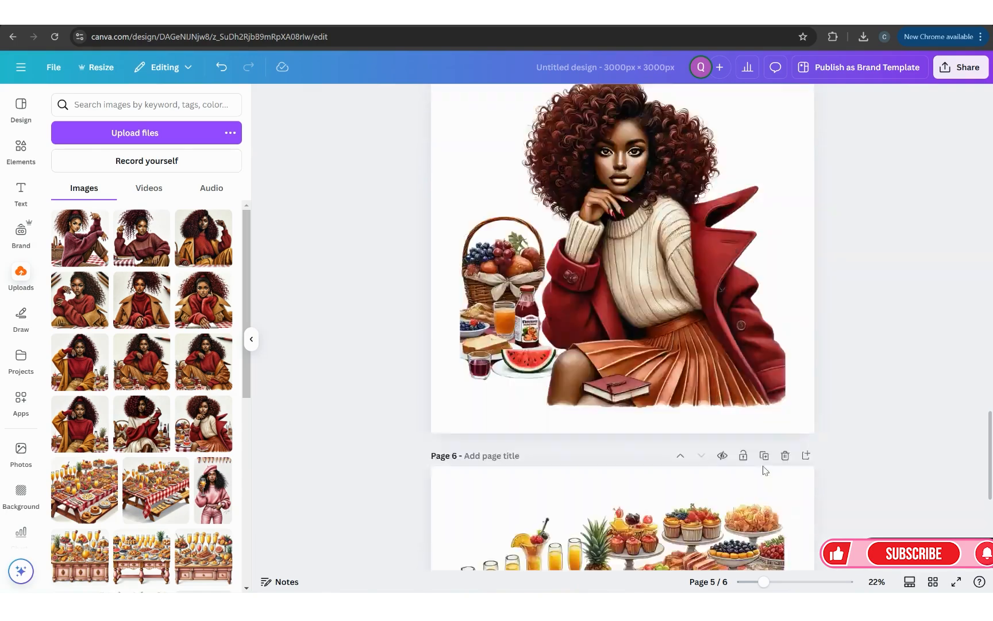
{"action": "scroll", "coordinate": [661, 435], "scroll_direction": "down", "scroll_amount": 3}
{"action": "scroll", "coordinate": [876, 417], "scroll_direction": "up", "scroll_amount": 14}
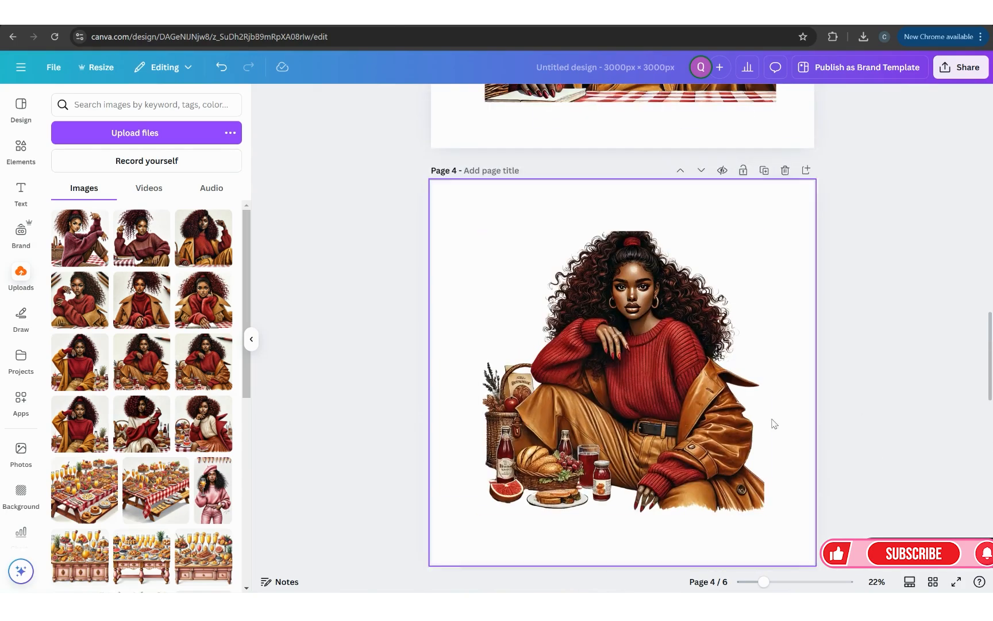
{"action": "left_click", "coordinate": [722, 397]}
{"action": "left_click_drag", "start_coordinate": [764, 230], "coordinate": [793, 205]}
- Enlarge the illustration of the woman in the turtleneck sweater on page 2 and reposition it within the page
{"action": "scroll", "coordinate": [818, 278], "scroll_direction": "up", "scroll_amount": 3}
{"action": "scroll", "coordinate": [817, 280], "scroll_direction": "up", "scroll_amount": 4}
{"action": "left_click", "coordinate": [693, 259]}
{"action": "scroll", "coordinate": [866, 256], "scroll_direction": "up", "scroll_amount": 6}
{"action": "left_click", "coordinate": [692, 278]}
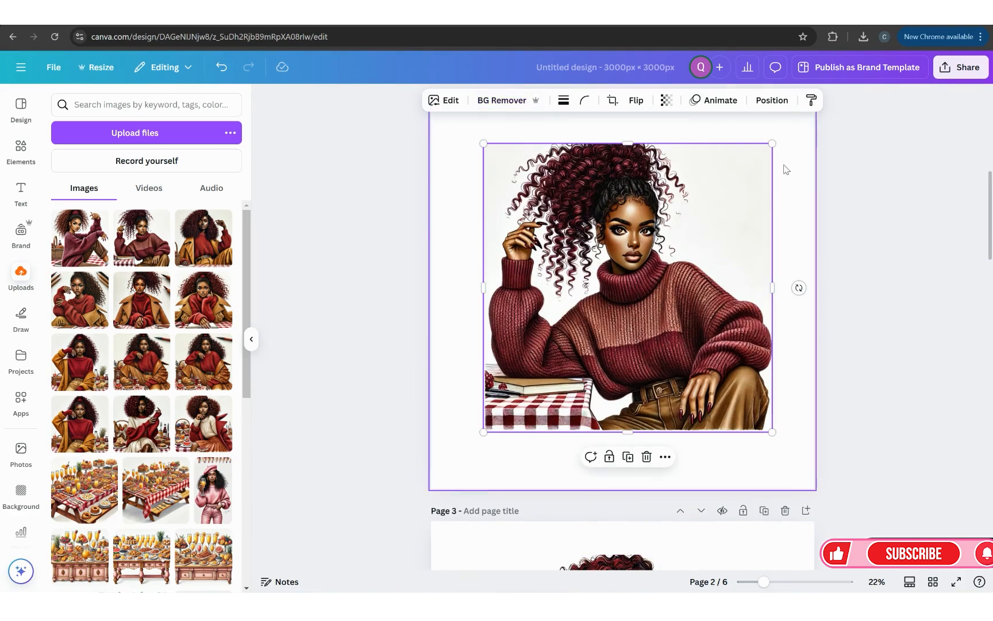
{"action": "left_click_drag", "start_coordinate": [773, 142], "coordinate": [799, 117]}
{"action": "left_click_drag", "start_coordinate": [770, 241], "coordinate": [760, 262]}
{"action": "scroll", "coordinate": [783, 310], "scroll_direction": "up", "scroll_amount": 1}
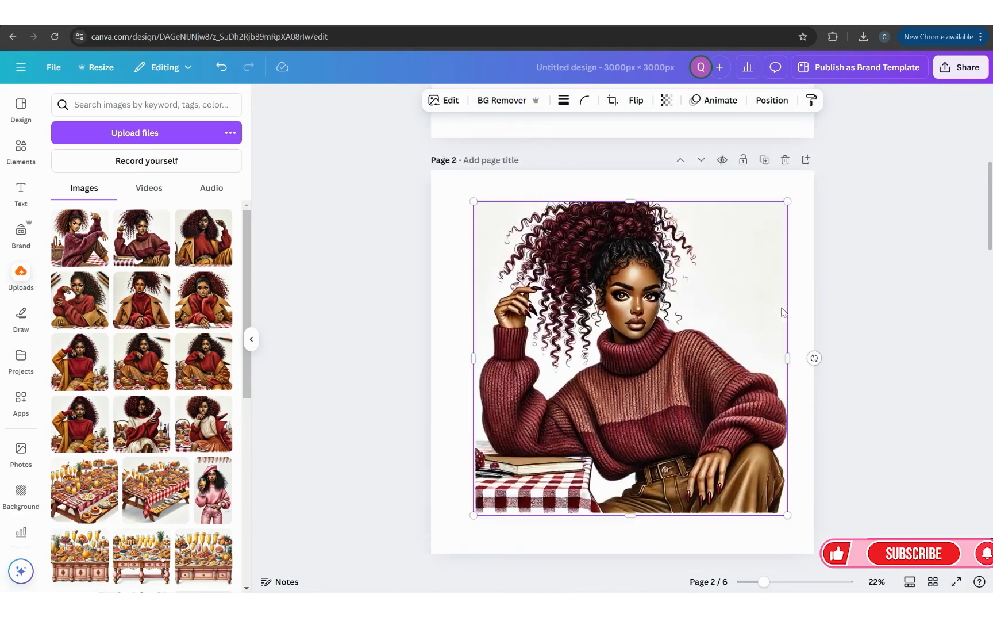
- Enlarge the illustration of the woman beside the picnic basket on page 1 and move it slightly down
{"action": "scroll", "coordinate": [781, 312], "scroll_direction": "up", "scroll_amount": 4}
{"action": "left_click", "coordinate": [721, 235]}
{"action": "left_click_drag", "start_coordinate": [758, 138], "coordinate": [792, 110]}
{"action": "left_click_drag", "start_coordinate": [731, 204], "coordinate": [728, 227]}
{"action": "left_click", "coordinate": [869, 265]}
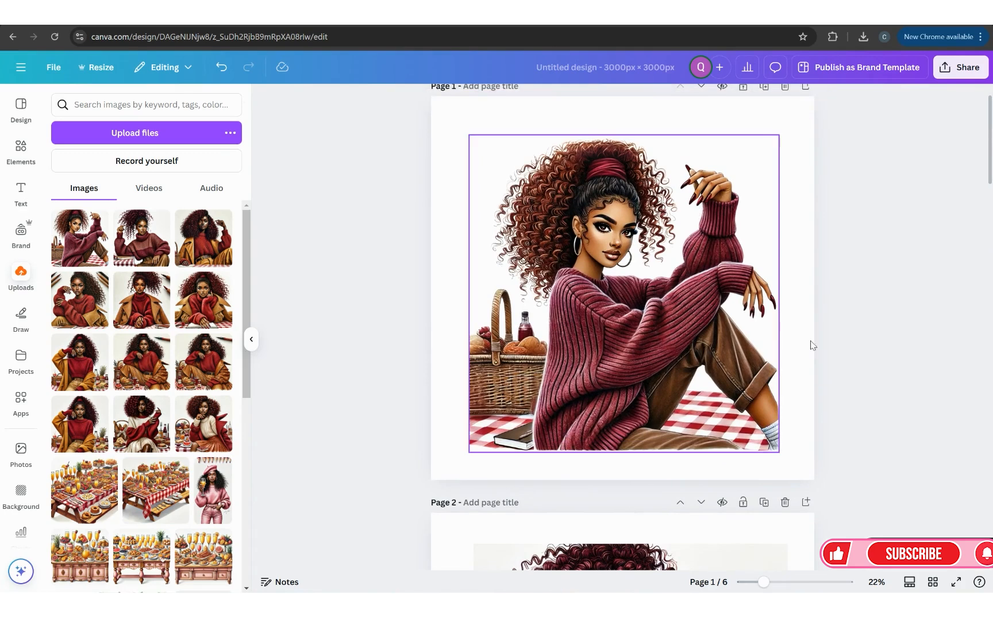
- Switch to the DALL·E chat in ChatGPT and download both cranberry red mimosa illustrations
{"action": "scroll", "coordinate": [814, 345], "scroll_direction": "down", "scroll_amount": 4}
{"action": "left_click", "coordinate": [437, 13]}
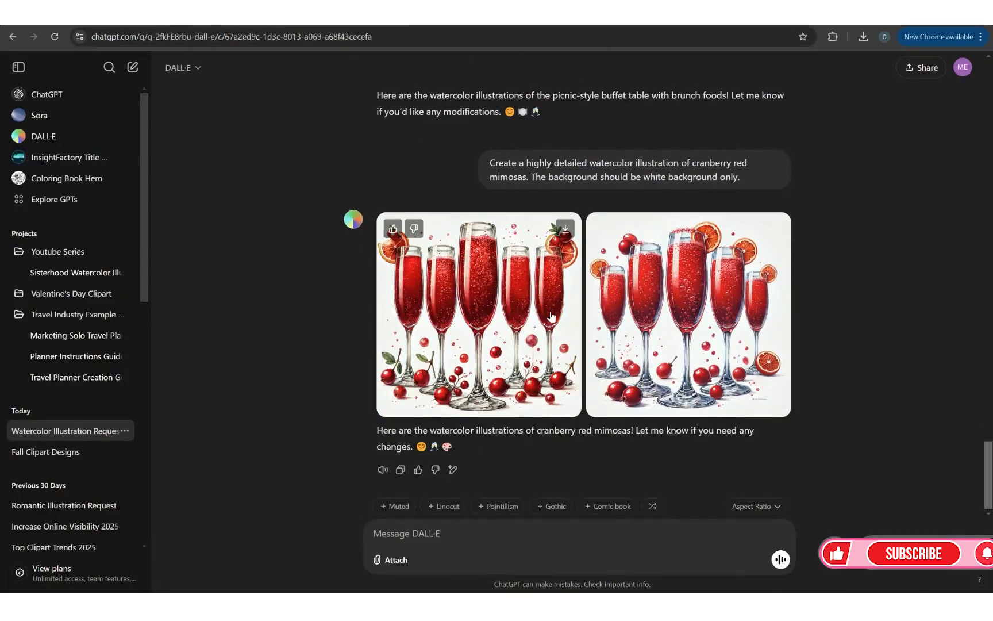
{"action": "left_click", "coordinate": [562, 229]}
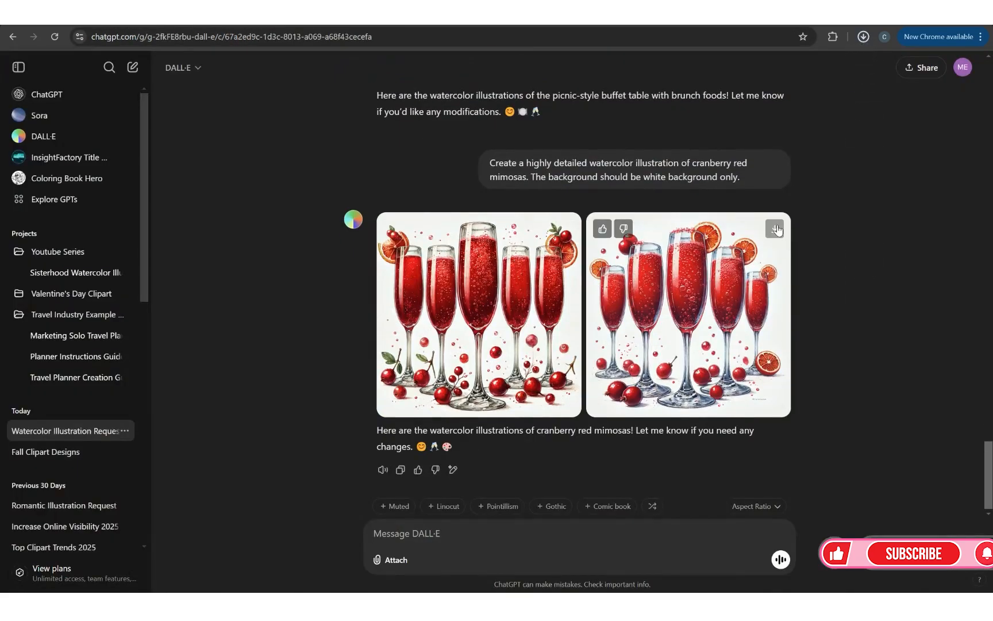
{"action": "left_click", "coordinate": [775, 229]}
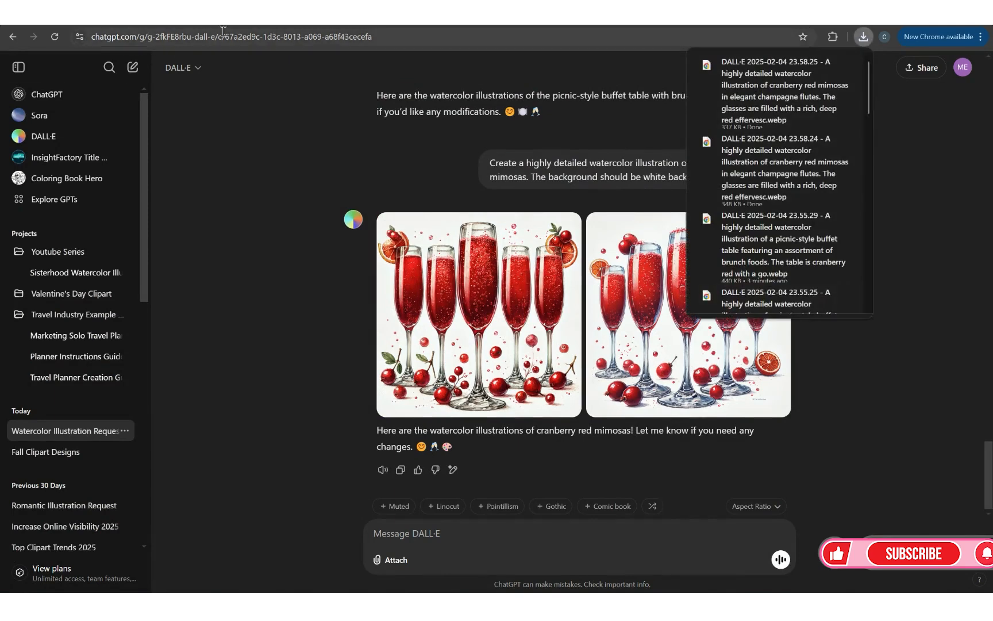
- Switch back to Canva and upload the two newly downloaded cranberry mimosa files from Downloads
{"action": "left_click", "coordinate": [97, 14]}
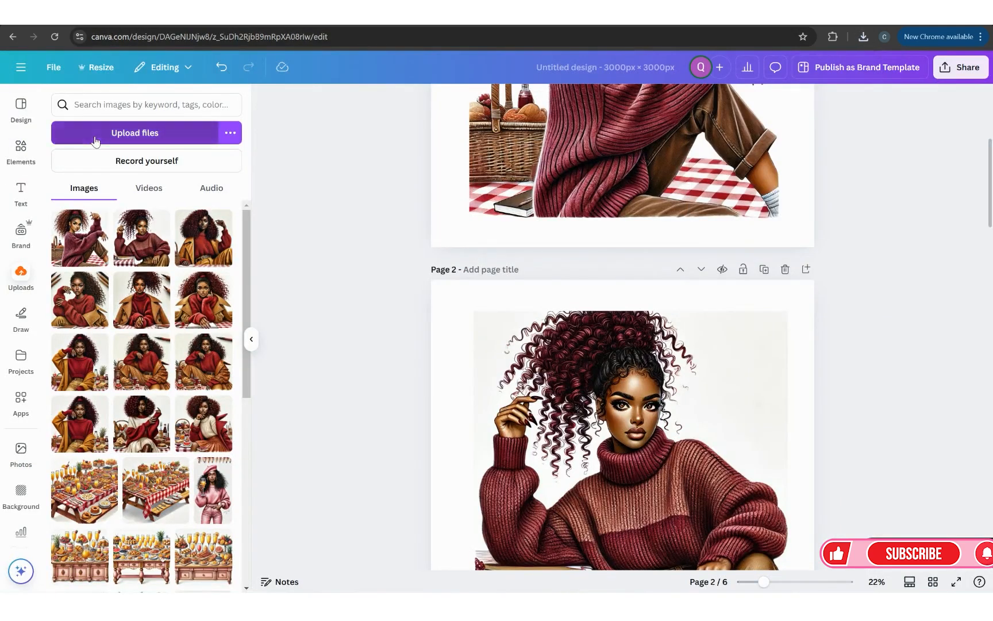
{"action": "left_click", "coordinate": [129, 138]}
{"action": "left_click", "coordinate": [348, 113]}
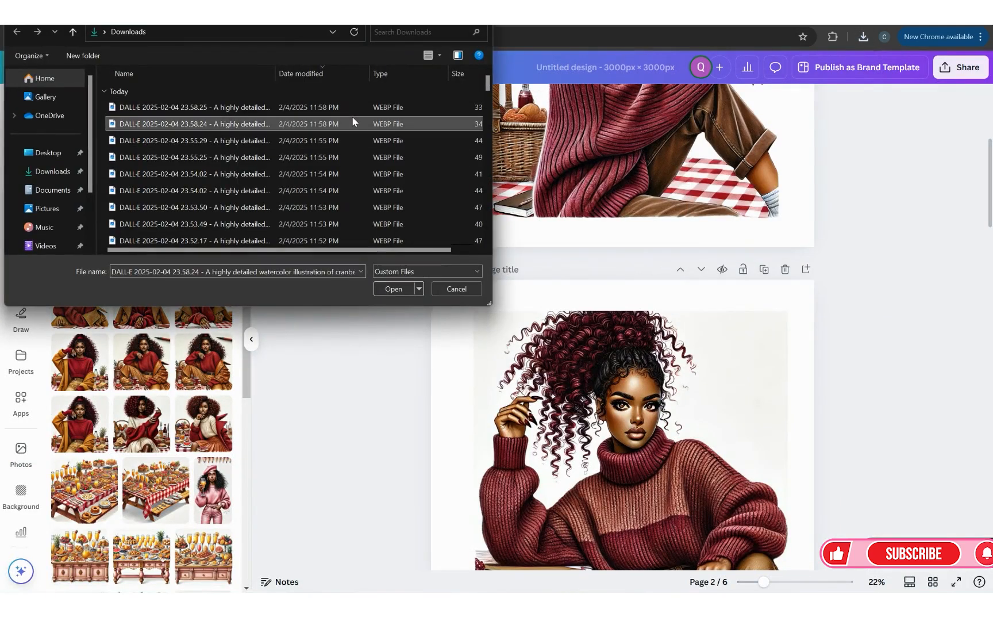
{"action": "left_click", "coordinate": [352, 121], "text": "ctrl"}
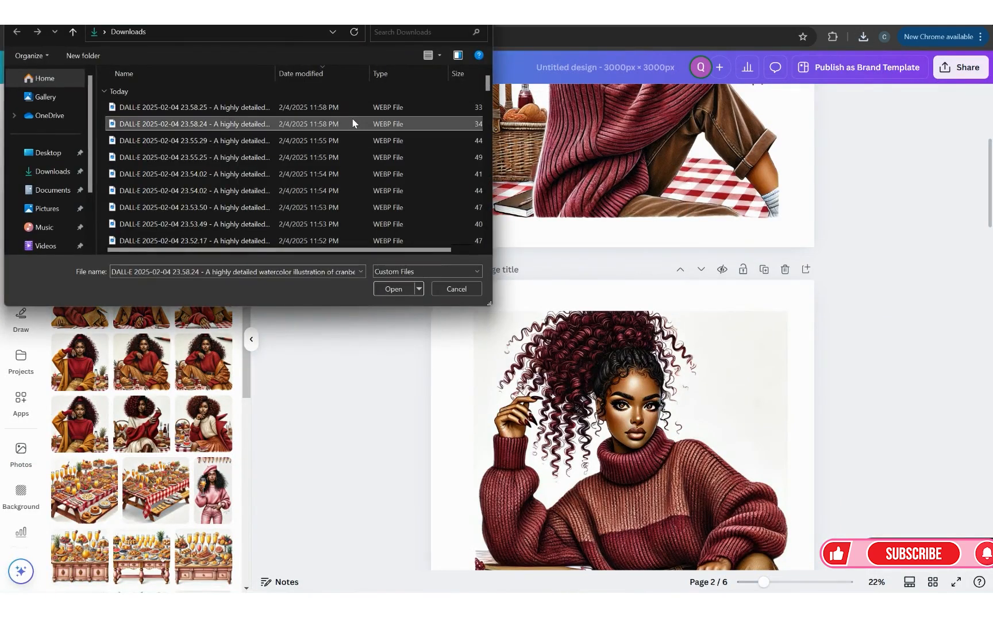
{"action": "left_click", "coordinate": [393, 289]}
- Place the first cranberry mimosa illustration on a new page 3 with its background removed, and add another page after it
{"action": "left_click", "coordinate": [806, 269]}
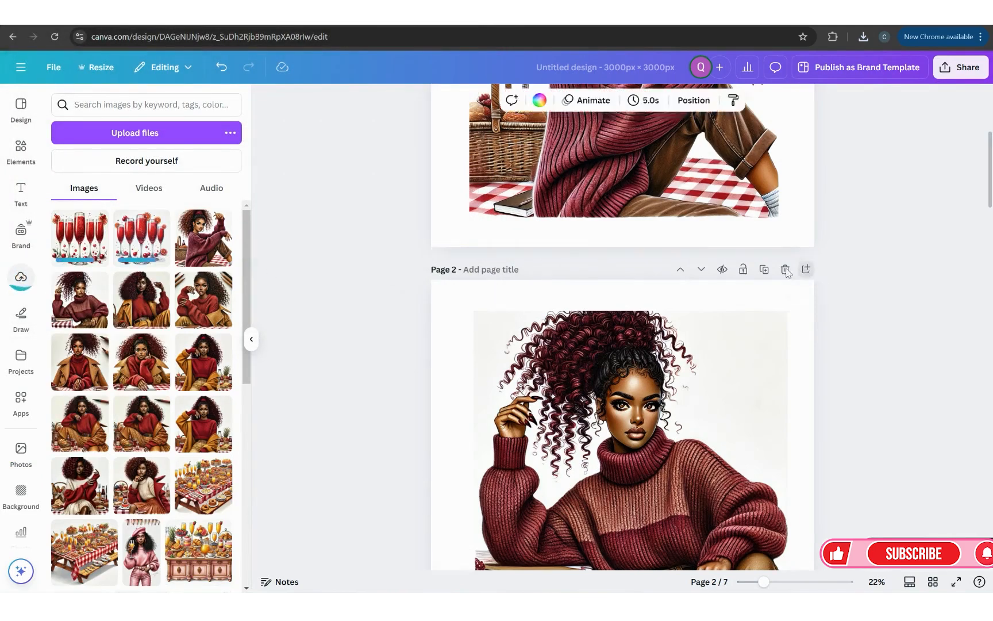
{"action": "left_click", "coordinate": [64, 246]}
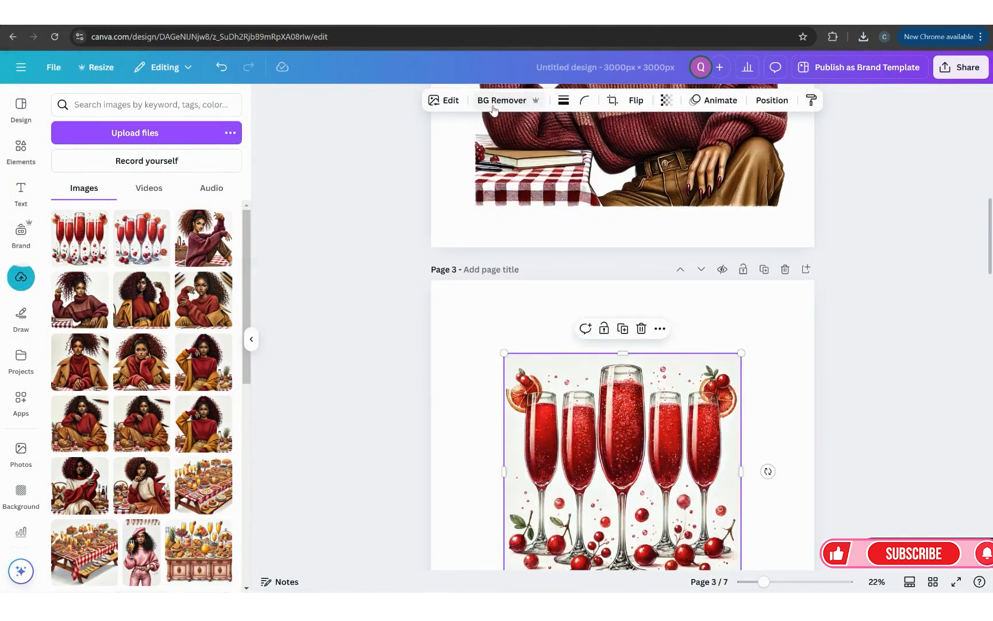
{"action": "left_click", "coordinate": [805, 269]}
- Place the second cranberry mimosa illustration, with orange slices, on page 4, remove its background and enlarge it
{"action": "left_click", "coordinate": [164, 250]}
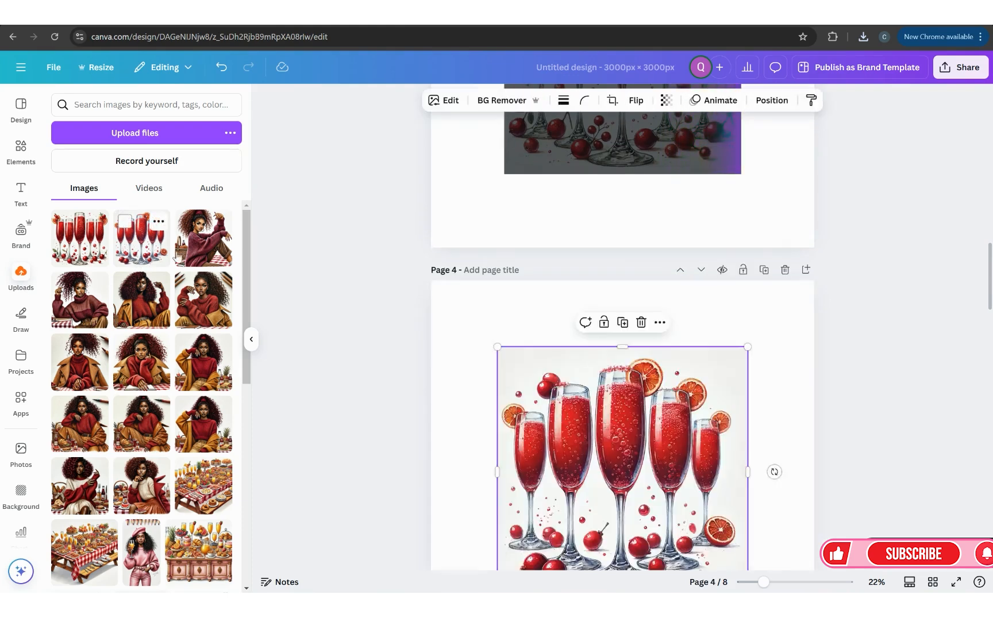
{"action": "left_click", "coordinate": [503, 107]}
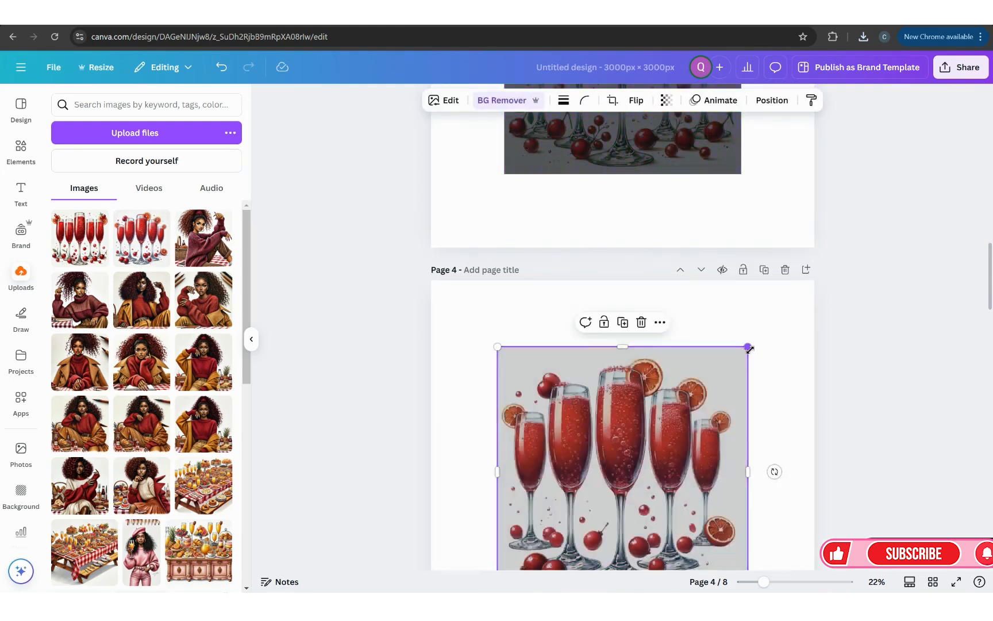
{"action": "left_click_drag", "start_coordinate": [749, 349], "coordinate": [781, 315]}
{"action": "left_click", "coordinate": [848, 373]}
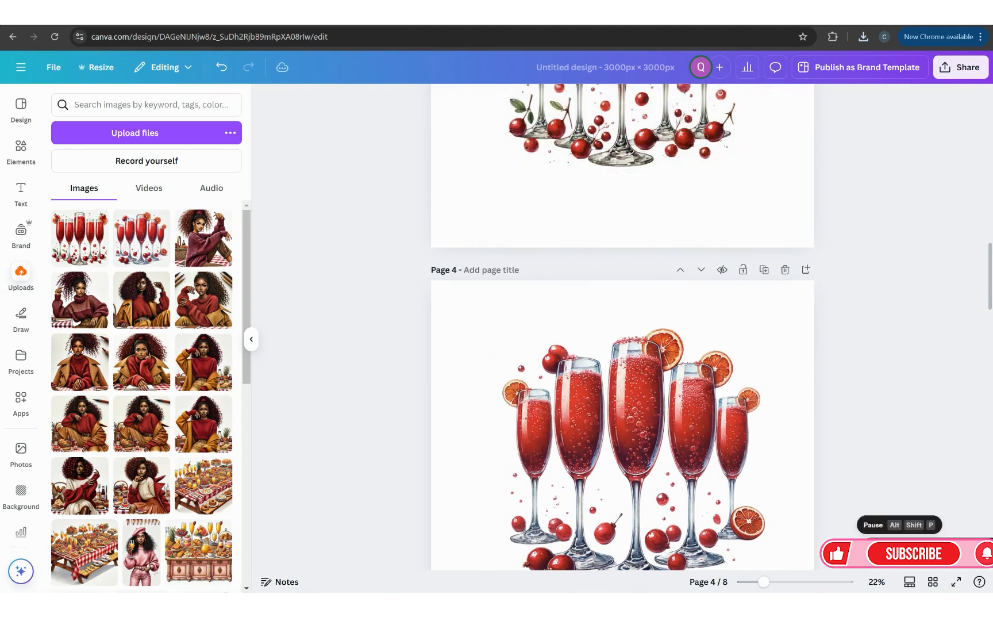
- In the page overview, delete the turtleneck woman's page 2 and reorder pages, putting the red-coat woman second and the orange-slice mimosas fifth
{"action": "left_click", "coordinate": [928, 583]}
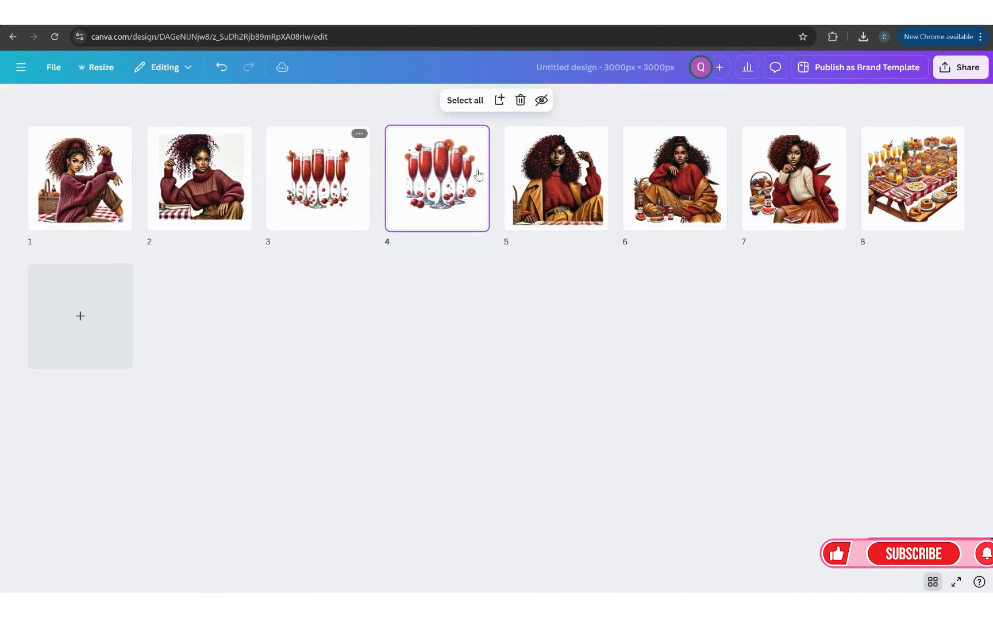
{"action": "left_click_drag", "start_coordinate": [785, 214], "coordinate": [256, 218]}
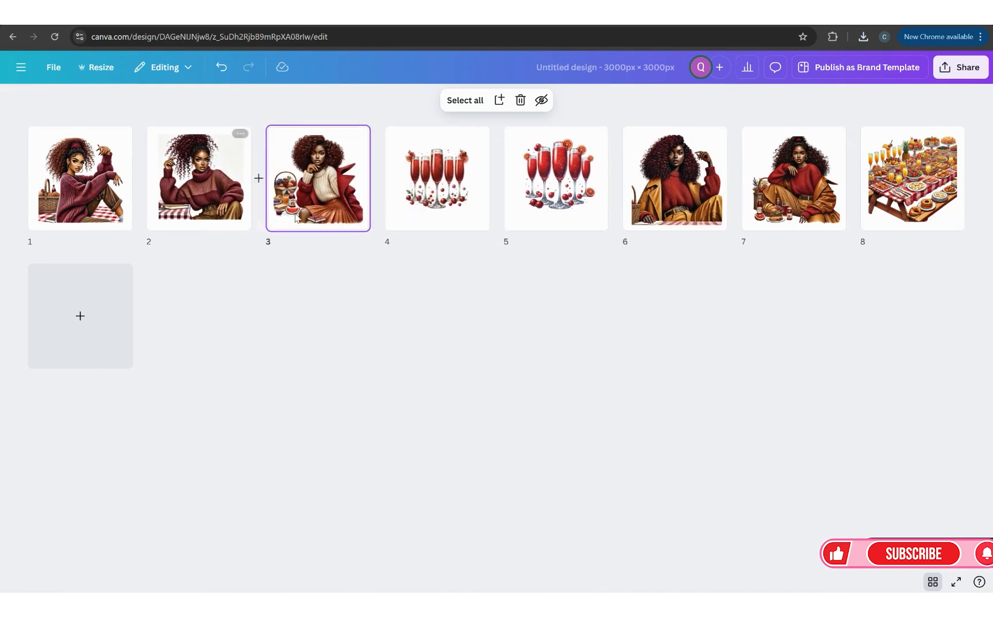
{"action": "left_click", "coordinate": [214, 210]}
{"action": "left_click", "coordinate": [240, 137]}
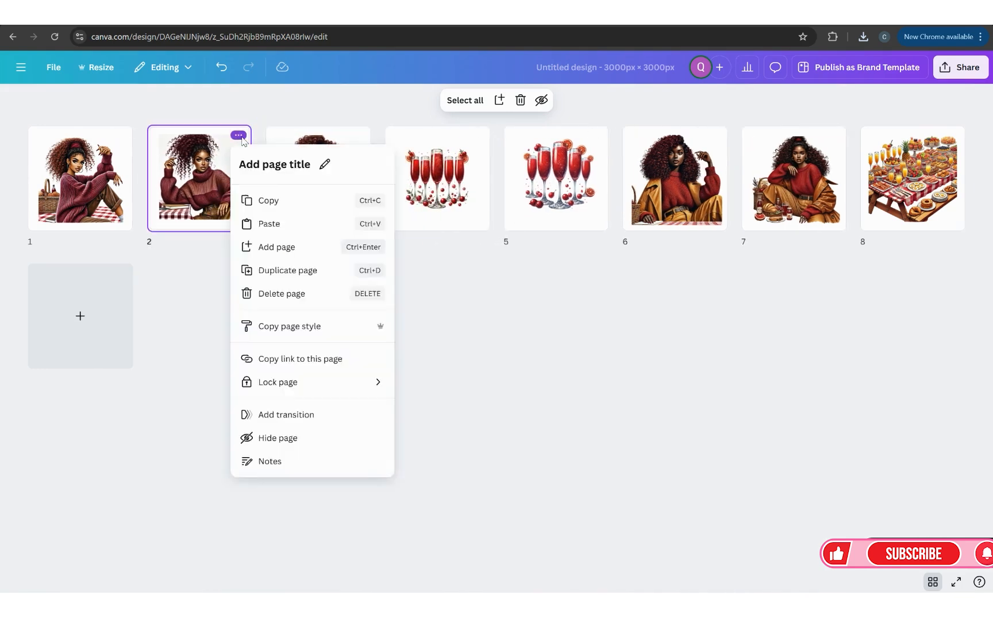
{"action": "left_click", "coordinate": [283, 293]}
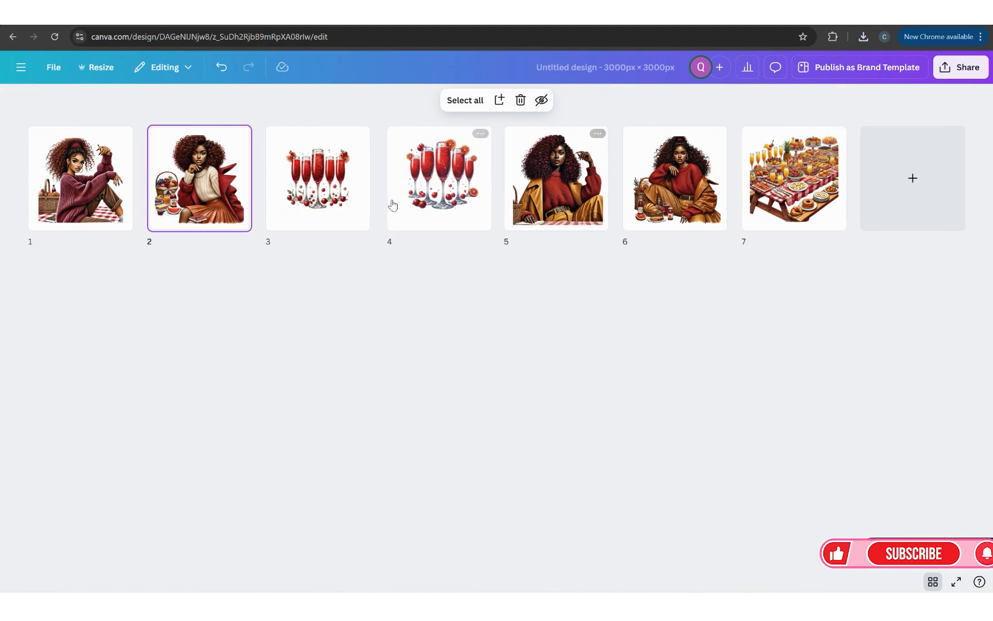
{"action": "left_click_drag", "start_coordinate": [393, 207], "coordinate": [518, 244]}
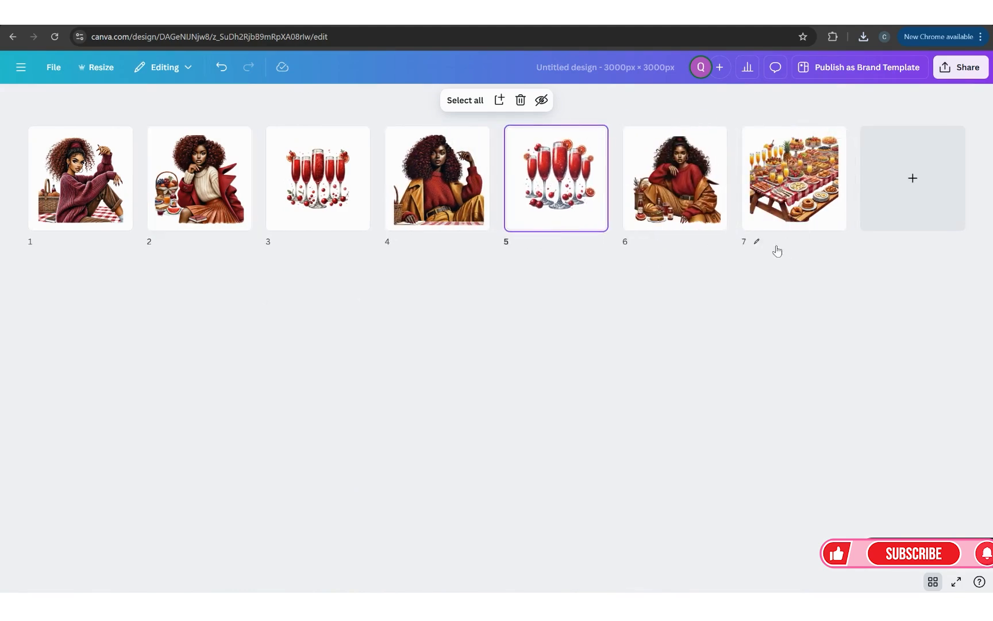
- Duplicate the buffet table page as page 8, and shrink the copied table into the page's lower-right corner
{"action": "double_click", "coordinate": [796, 199]}
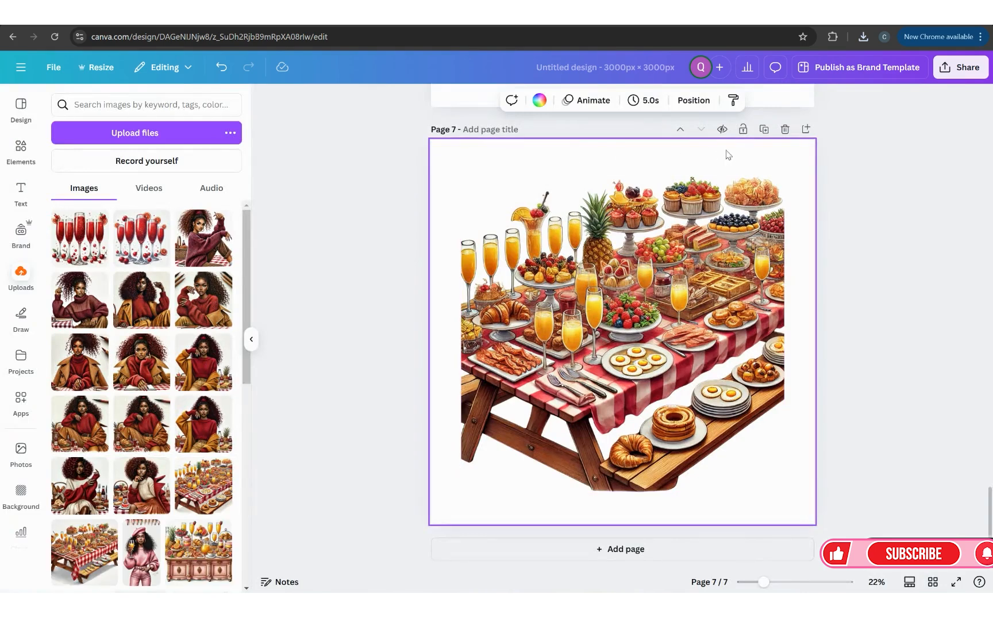
{"action": "left_click", "coordinate": [763, 130]}
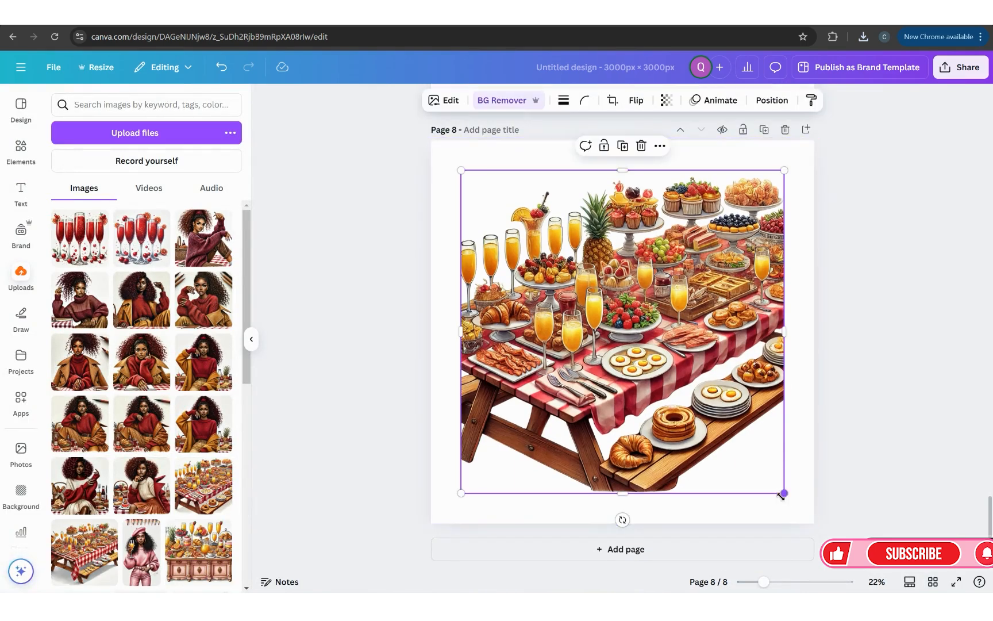
{"action": "left_click_drag", "start_coordinate": [784, 493], "coordinate": [761, 470]}
{"action": "left_click_drag", "start_coordinate": [705, 420], "coordinate": [759, 473]}
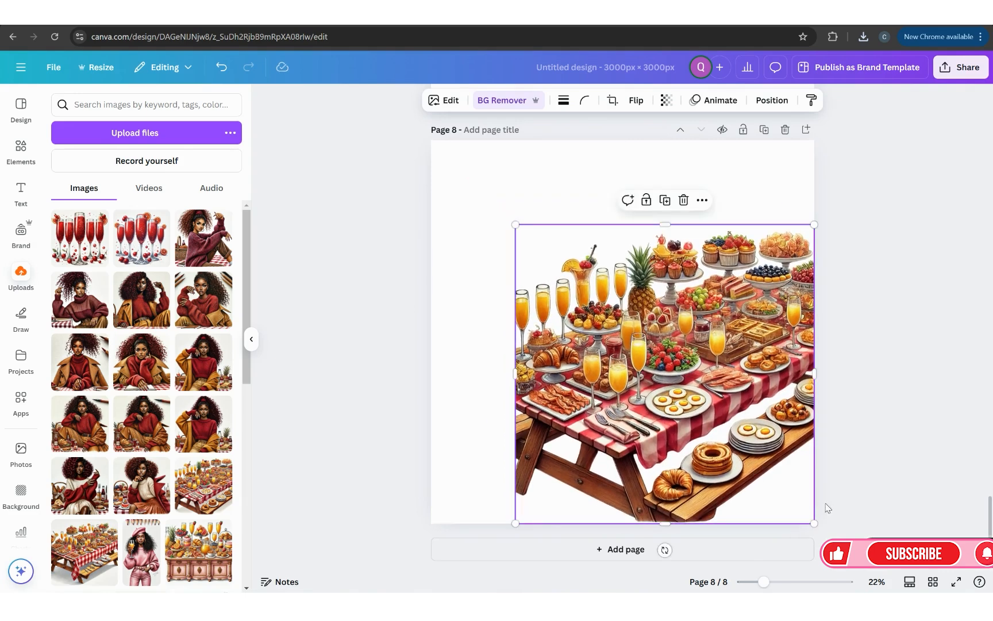
- Copy the illustration of the seated woman with bread and juice from page 6
{"action": "left_click", "coordinate": [932, 581]}
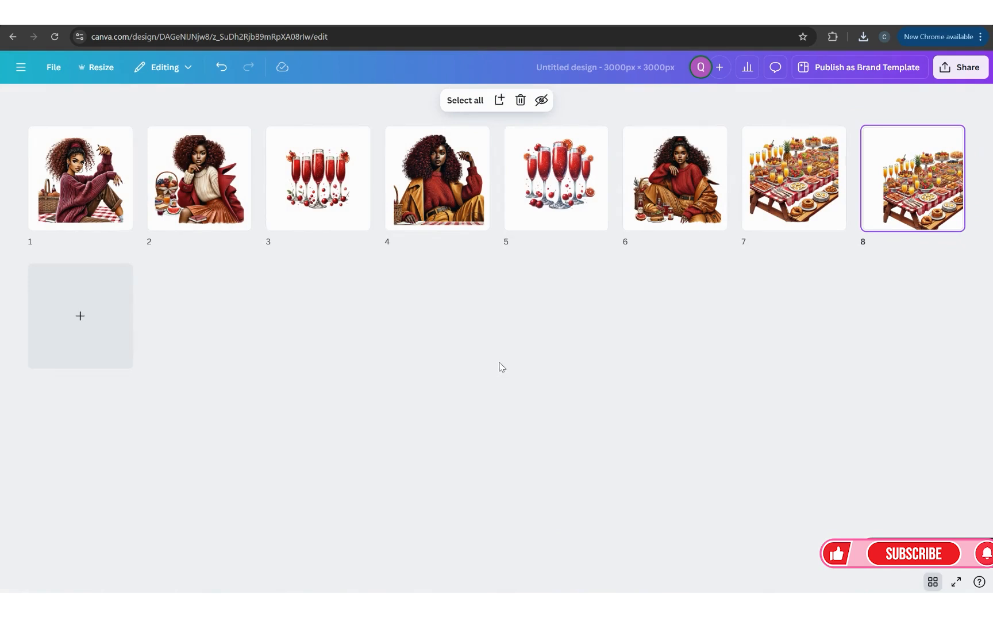
{"action": "double_click", "coordinate": [680, 200]}
{"action": "left_click", "coordinate": [626, 259]}
{"action": "right_click", "coordinate": [626, 259]}
{"action": "left_click", "coordinate": [667, 244]}
{"action": "scroll", "coordinate": [787, 330], "scroll_direction": "down", "scroll_amount": 1}
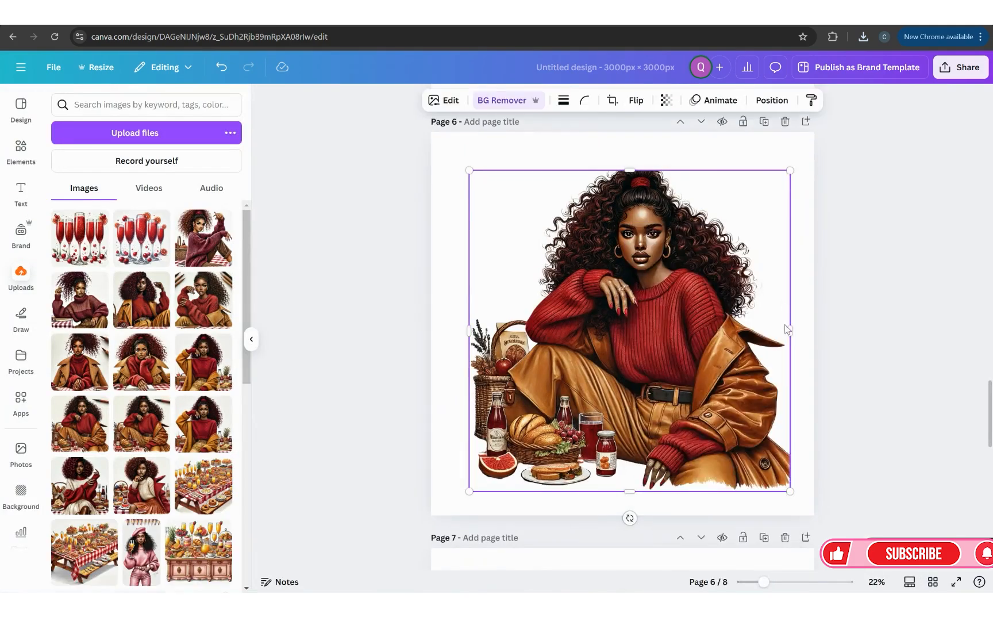
- Paste the seated woman onto page 8 and position her at the lower left, overlapping the buffet table
{"action": "scroll", "coordinate": [787, 330], "scroll_direction": "down", "scroll_amount": 10}
{"action": "right_click", "coordinate": [455, 332]}
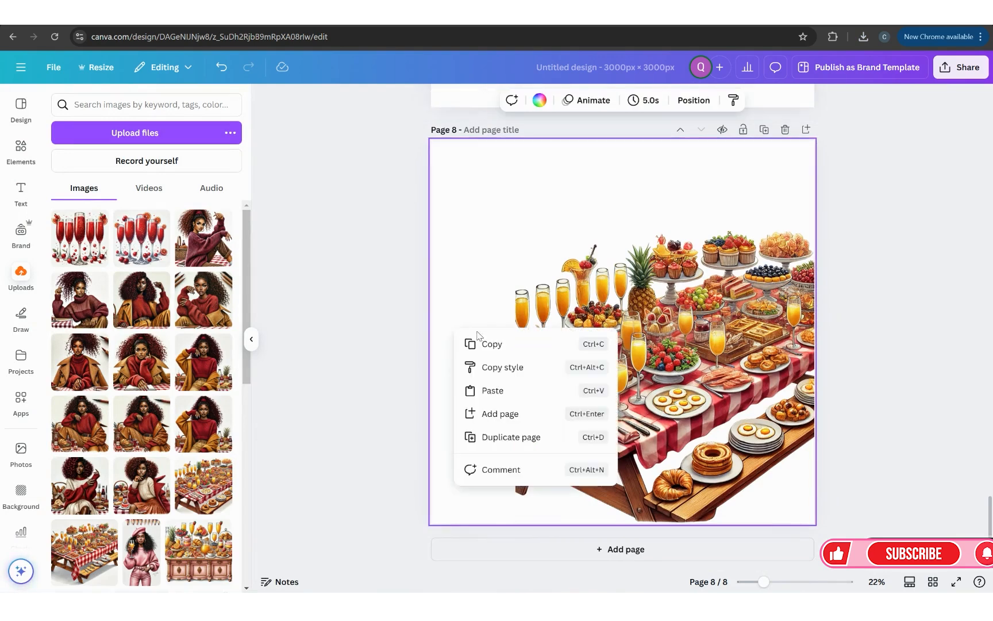
{"action": "left_click", "coordinate": [493, 390]}
{"action": "left_click_drag", "start_coordinate": [586, 336], "coordinate": [489, 367]}
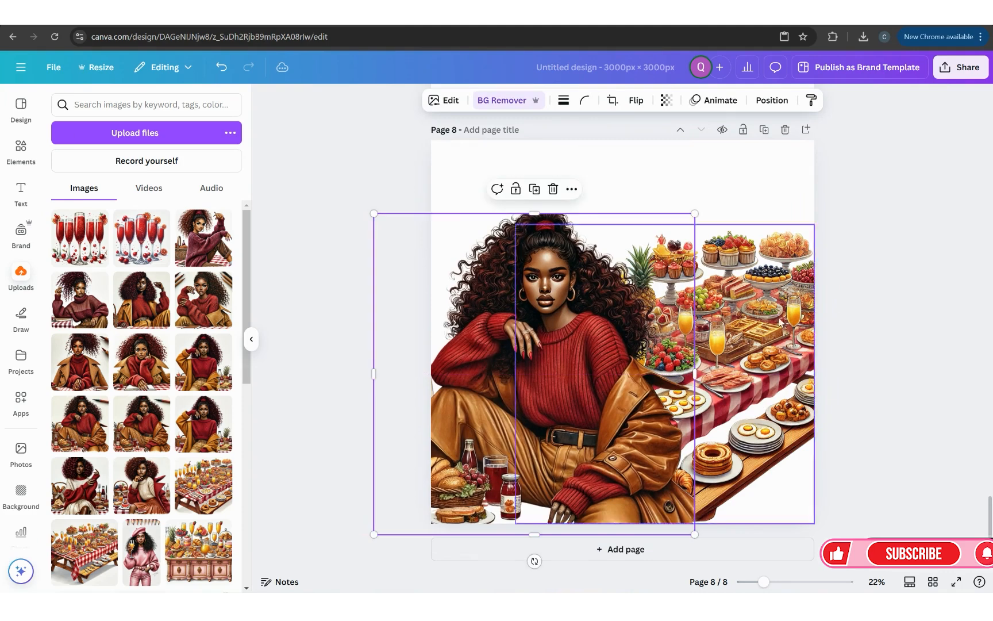
{"action": "left_click", "coordinate": [842, 317]}
{"action": "left_click", "coordinate": [781, 339]}
{"action": "left_click", "coordinate": [911, 324]}
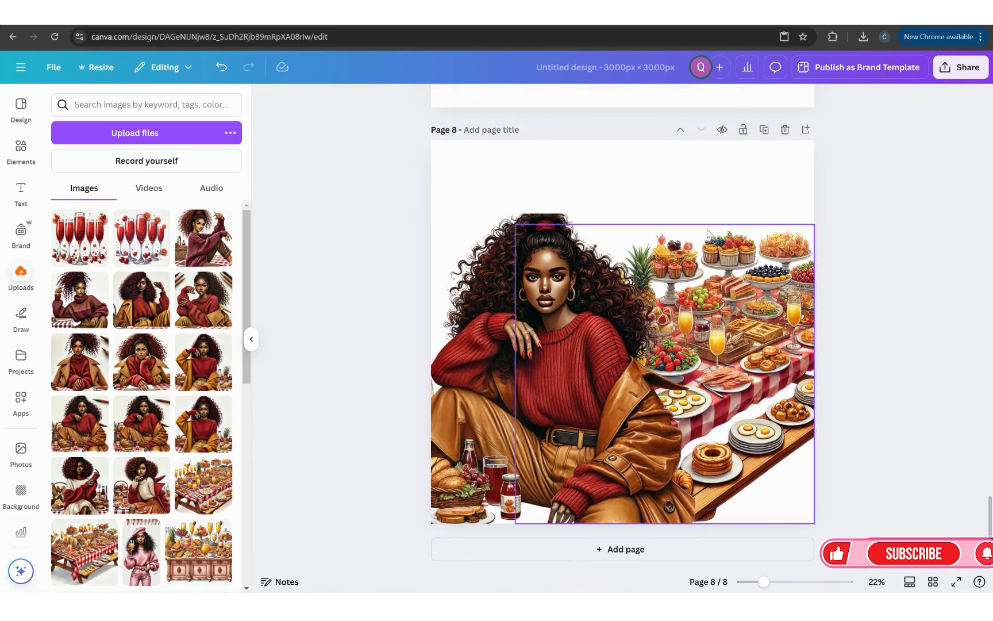
- Search the graphic elements for "picnic background" and add the red gingham pattern to page 8
{"action": "left_click", "coordinate": [21, 147]}
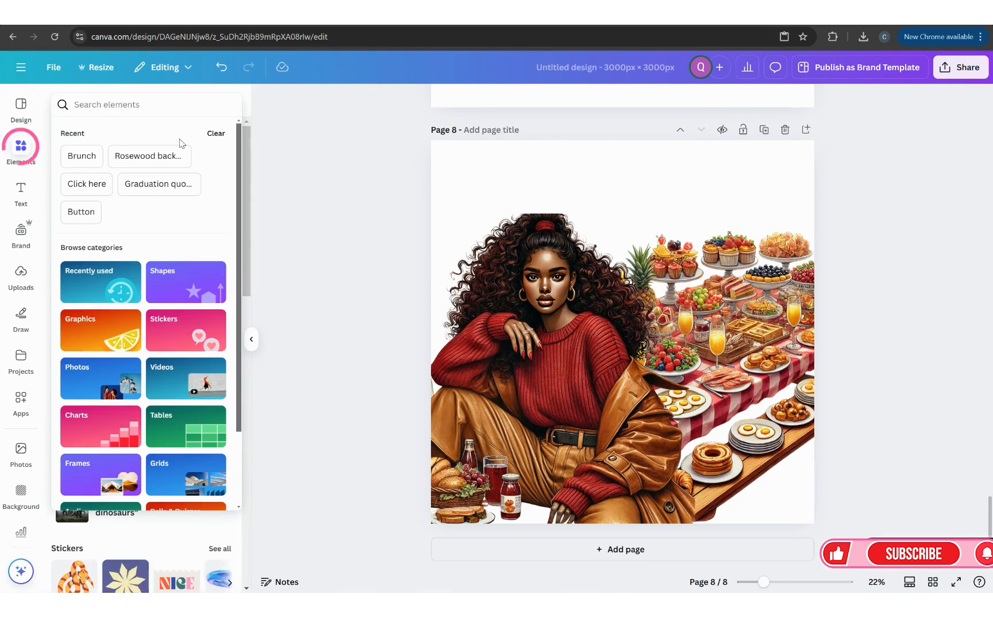
{"action": "type", "text": "picnic"}
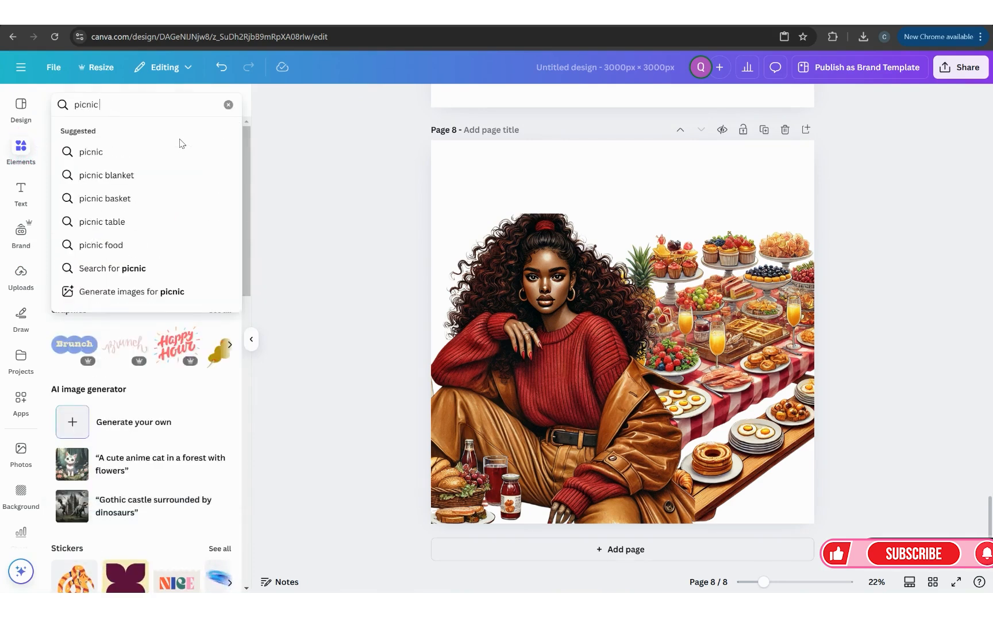
{"action": "type", "text": " background"}
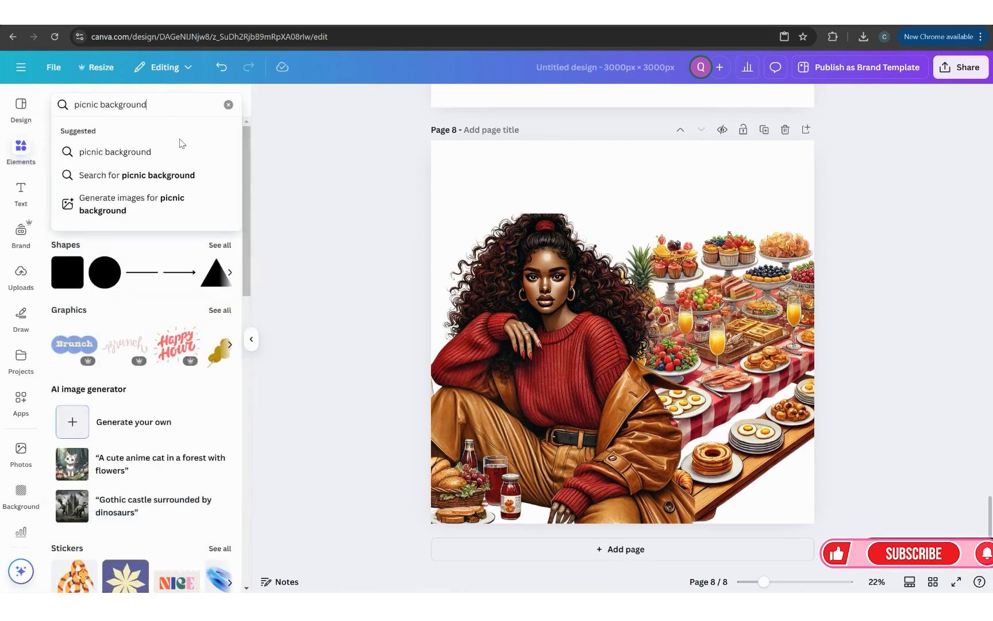
{"action": "key", "text": "Return"}
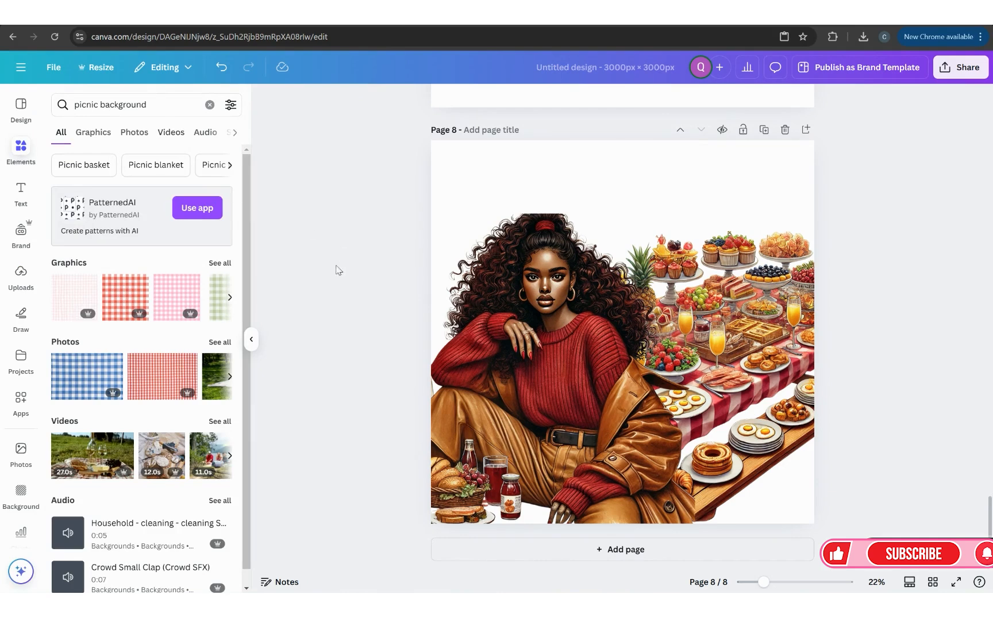
{"action": "left_click", "coordinate": [217, 266]}
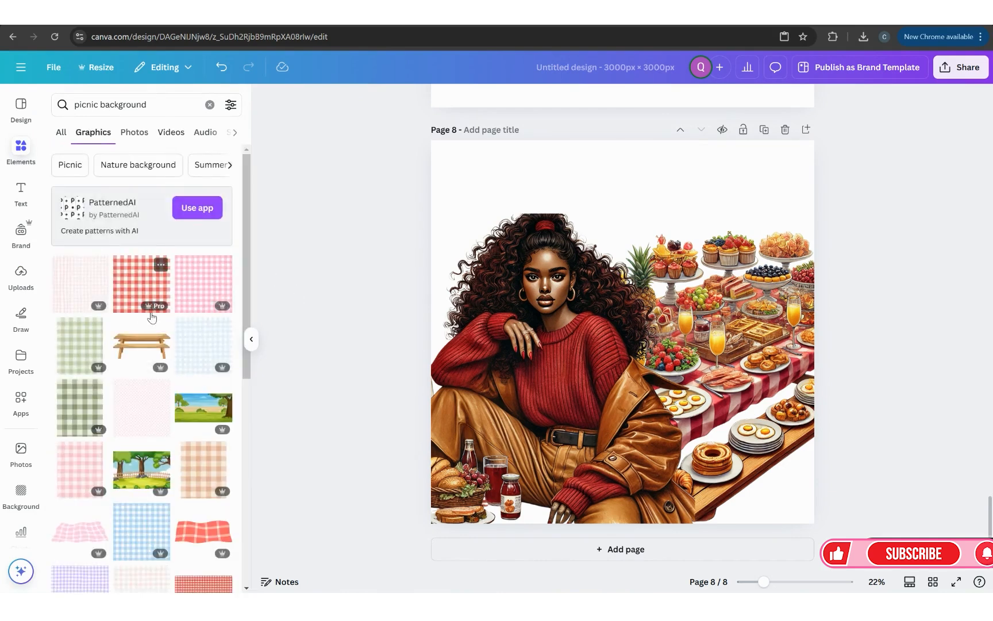
{"action": "left_click", "coordinate": [141, 284]}
- Enlarge the gingham pattern to about 3452 px square so it covers page 8, and send it behind the woman and table
{"action": "left_click_drag", "start_coordinate": [682, 285], "coordinate": [611, 236]}
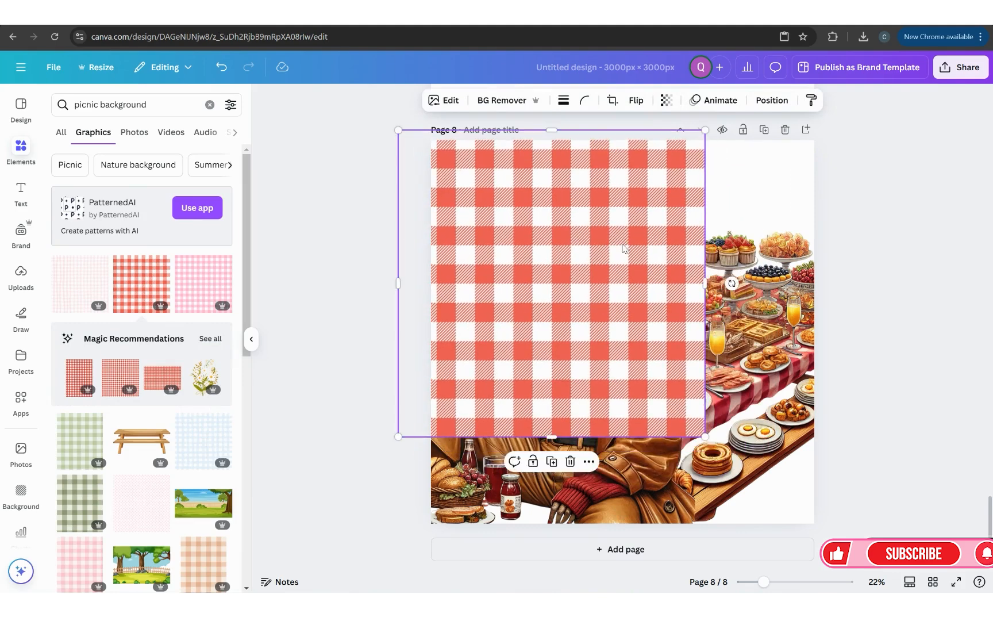
{"action": "left_click_drag", "start_coordinate": [705, 437], "coordinate": [898, 510]}
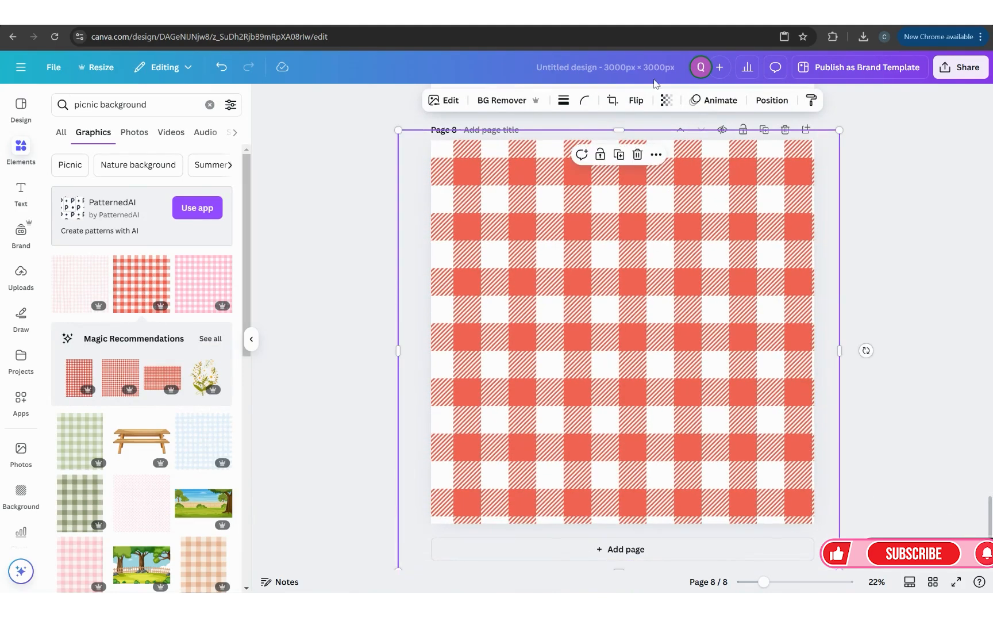
{"action": "left_click", "coordinate": [761, 101]}
{"action": "left_click", "coordinate": [212, 188]}
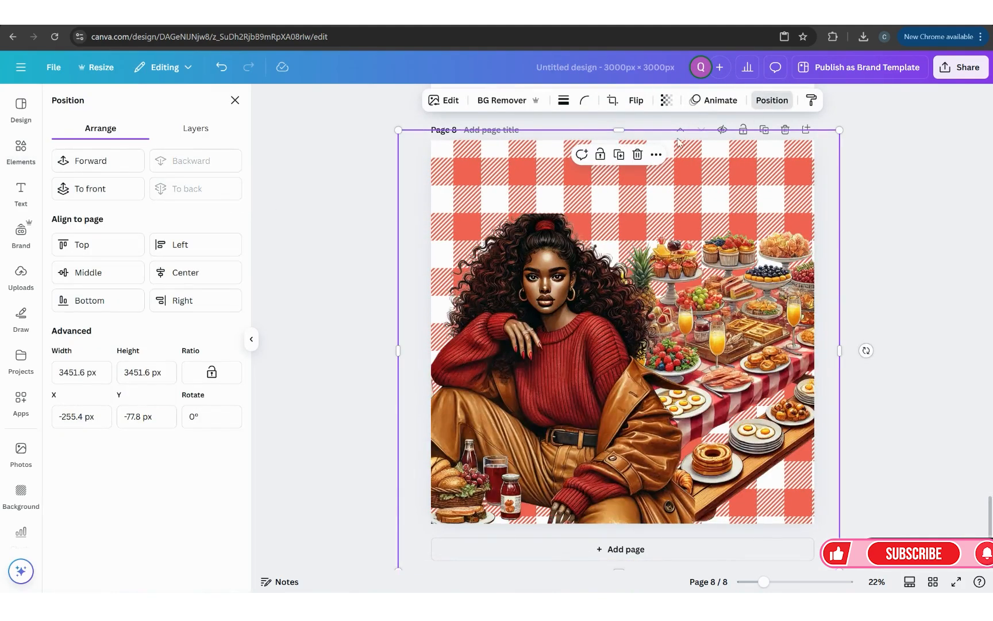
- Set the gingham background's transparency to 18 and deselect it
{"action": "left_click", "coordinate": [666, 101]}
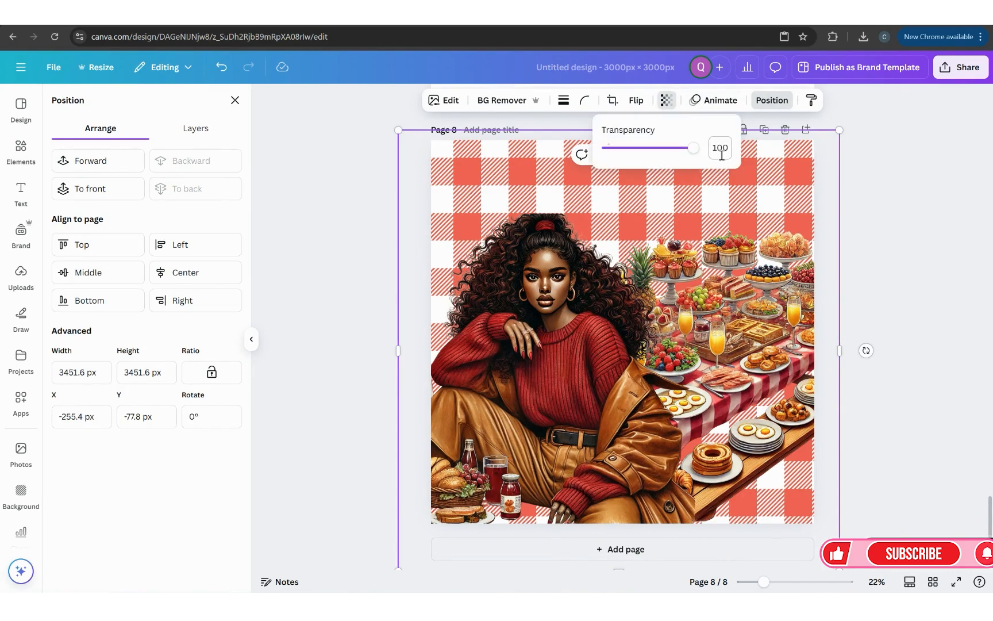
{"action": "left_click_drag", "start_coordinate": [691, 151], "coordinate": [627, 158]}
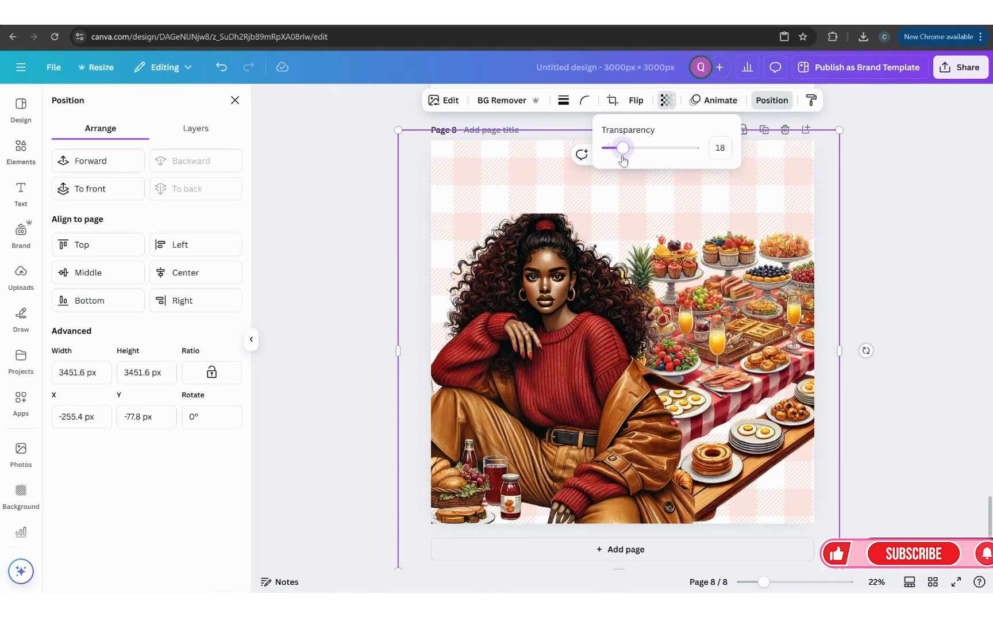
{"action": "left_click", "coordinate": [876, 253]}
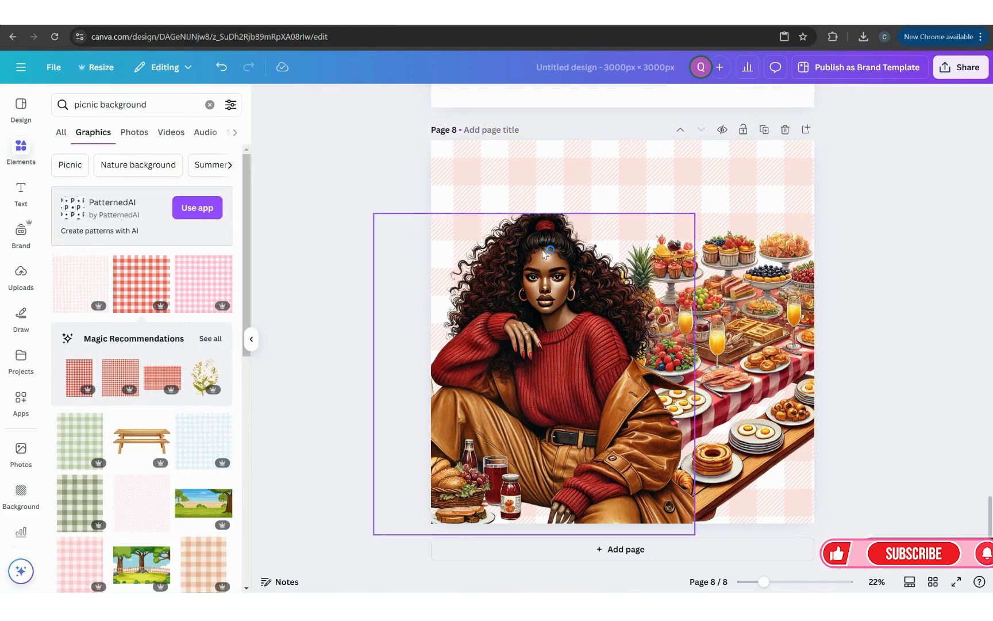
- Search the graphic elements for "picnic word" and add the tall multicoloured PICNIC lettering to page 8
{"action": "left_click", "coordinate": [13, 149]}
{"action": "left_click", "coordinate": [148, 112]}
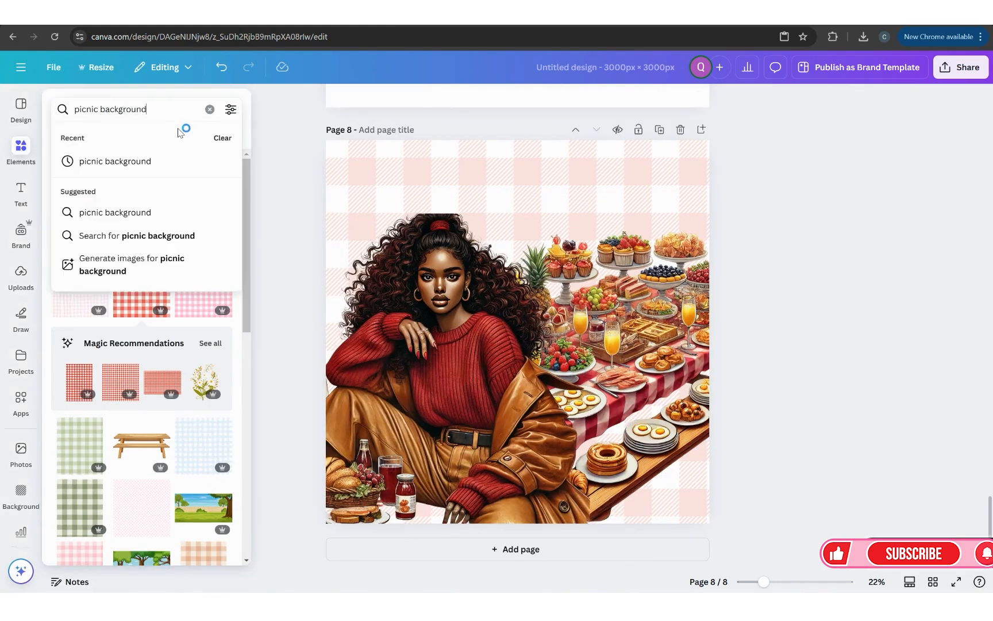
{"action": "key", "text": "BackSpace"}
{"action": "key", "text": "BackSpace"}
{"action": "key", "text": "BackSpace"}
{"action": "key", "text": "BackSpace"}
{"action": "key", "text": "BackSpace"}
{"action": "key", "text": "BackSpace"}
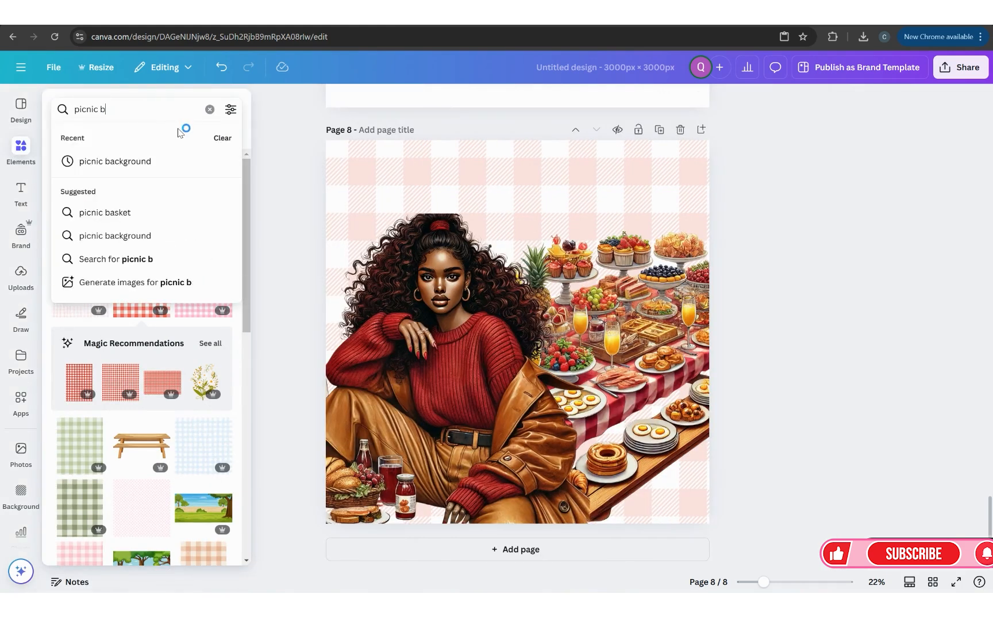
{"action": "key", "text": "Return"}
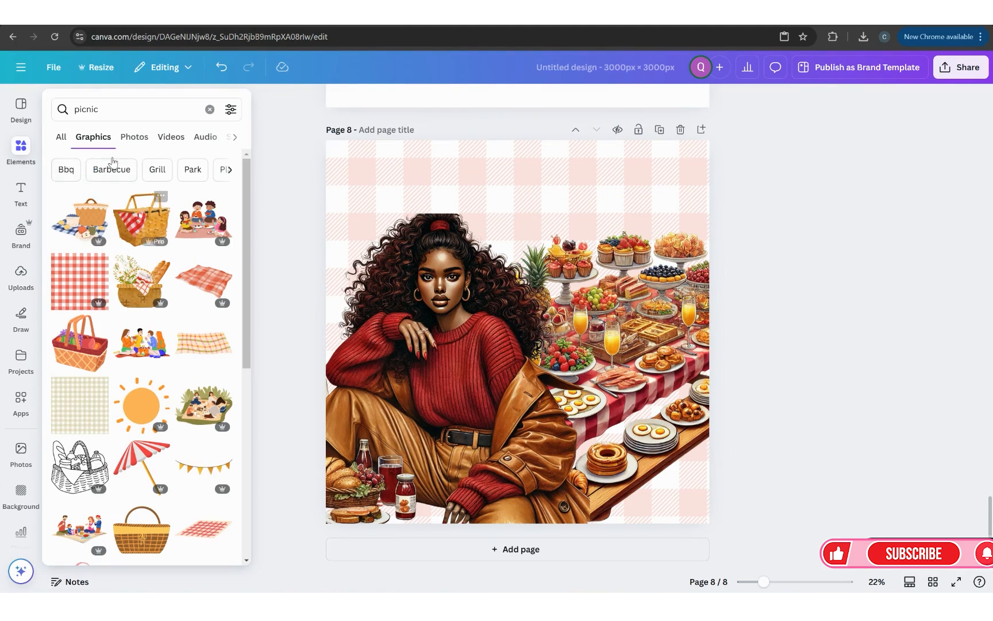
{"action": "left_click", "coordinate": [131, 111]}
{"action": "type", "text": "word"}
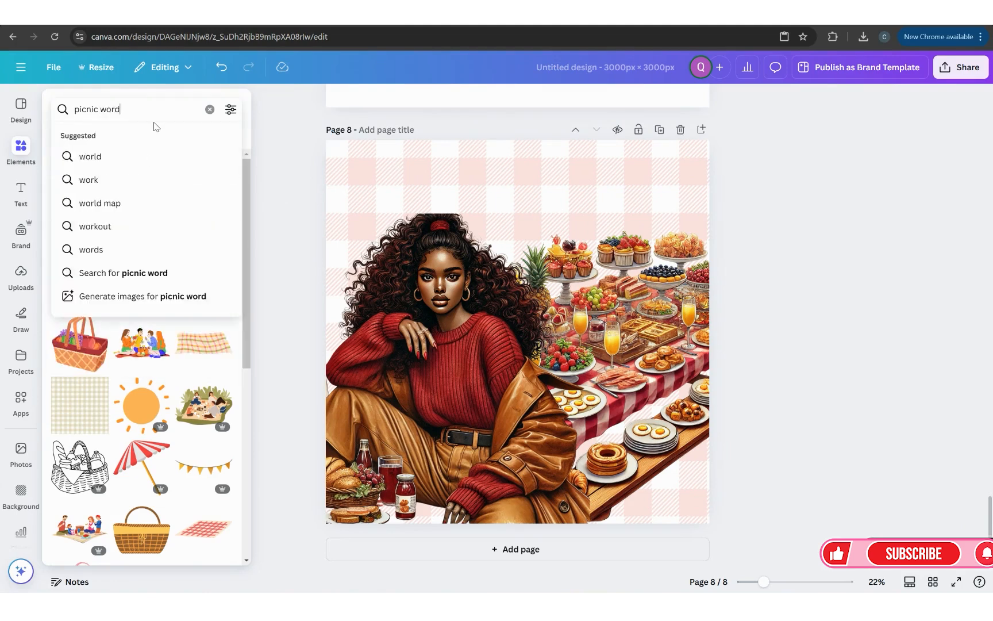
{"action": "key", "text": "Return"}
{"action": "left_click", "coordinate": [203, 223]}
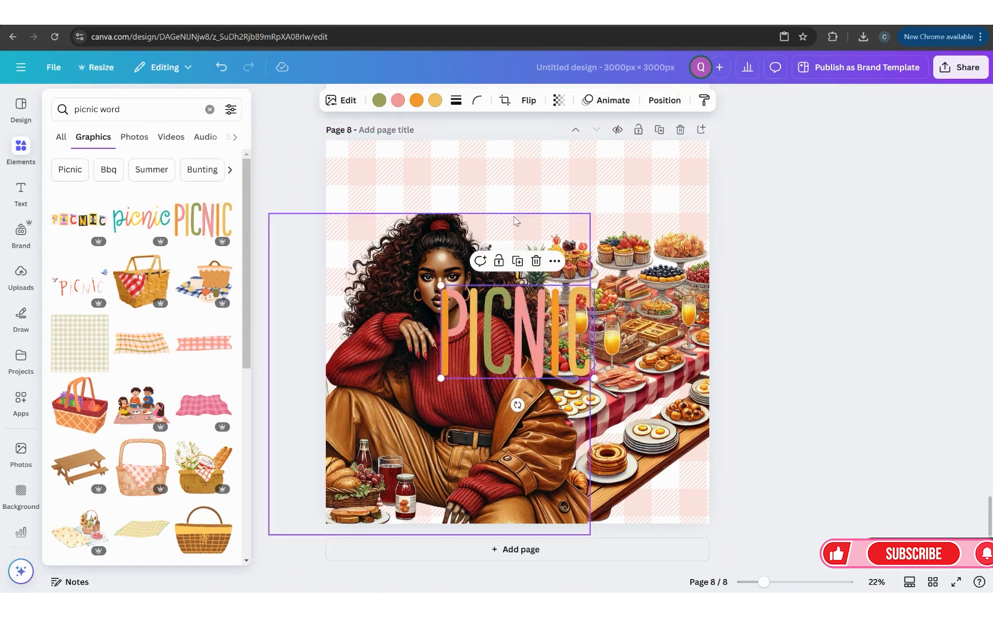
- Move the PICNIC lettering to the top of page 8 above the buffet table, and shrink it slightly
{"action": "left_click_drag", "start_coordinate": [538, 325], "coordinate": [567, 179]}
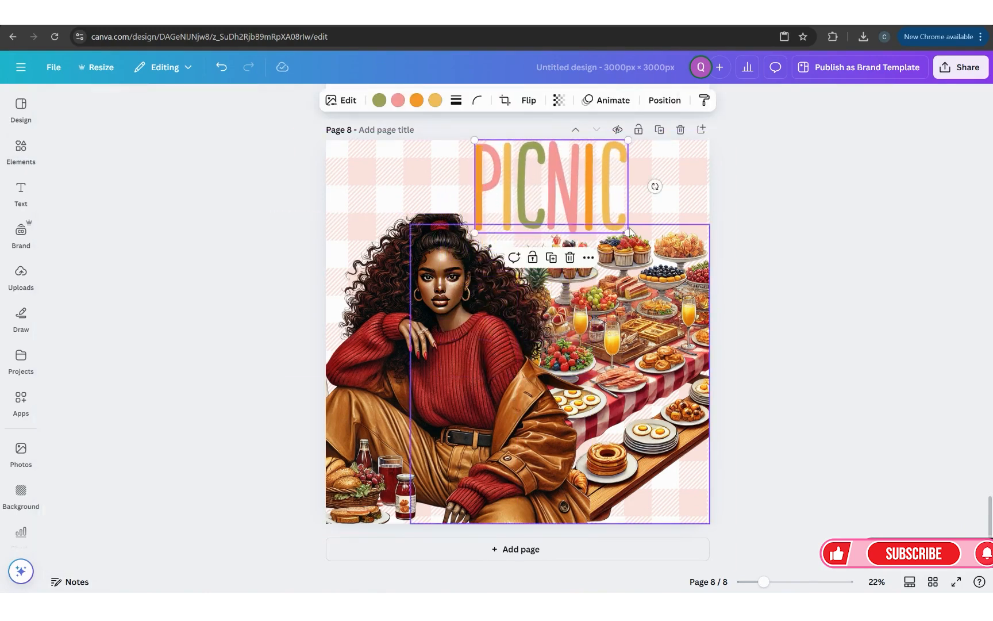
{"action": "left_click", "coordinate": [632, 253]}
{"action": "left_click", "coordinate": [594, 186]}
{"action": "left_click_drag", "start_coordinate": [623, 232], "coordinate": [580, 195]}
- Copy the illustration of the orange-slice mimosa glasses from page 5
{"action": "scroll", "coordinate": [767, 266], "scroll_direction": "up", "scroll_amount": 15}
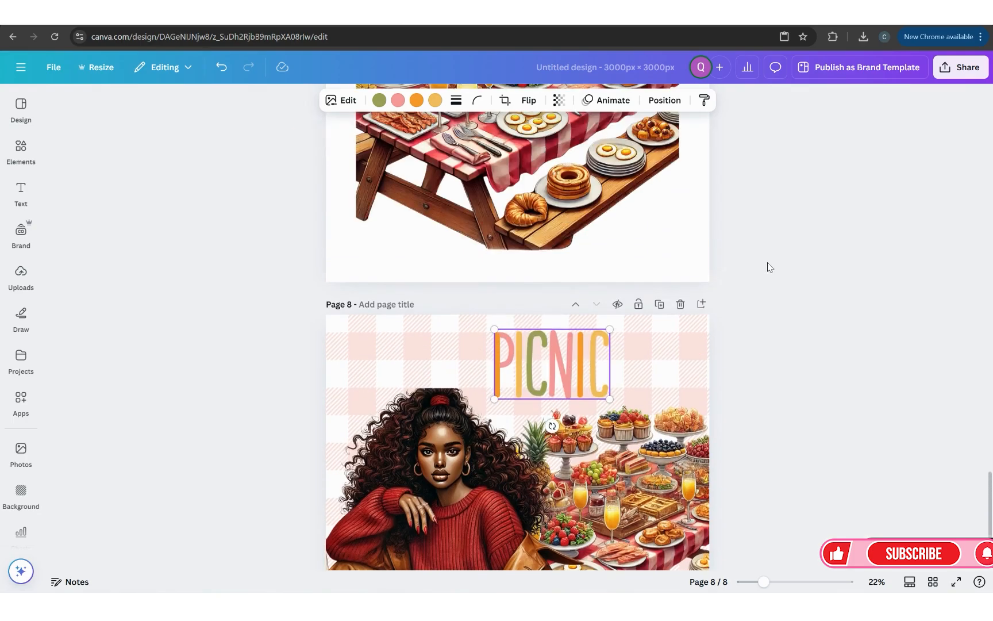
{"action": "scroll", "coordinate": [577, 354], "scroll_direction": "down", "scroll_amount": 3}
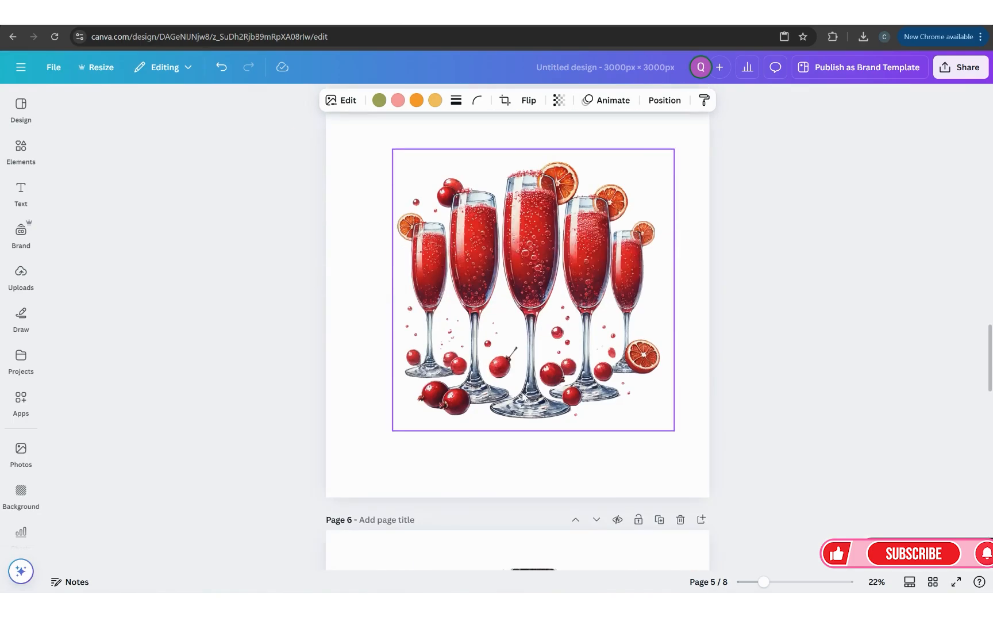
{"action": "left_click", "coordinate": [518, 362]}
{"action": "right_click", "coordinate": [518, 362]}
{"action": "left_click", "coordinate": [566, 244]}
- Paste the mimosa glasses onto page 8, shrink them to the lettering's height, and place them directly right of PICNIC
{"action": "scroll", "coordinate": [634, 269], "scroll_direction": "down", "scroll_amount": 15}
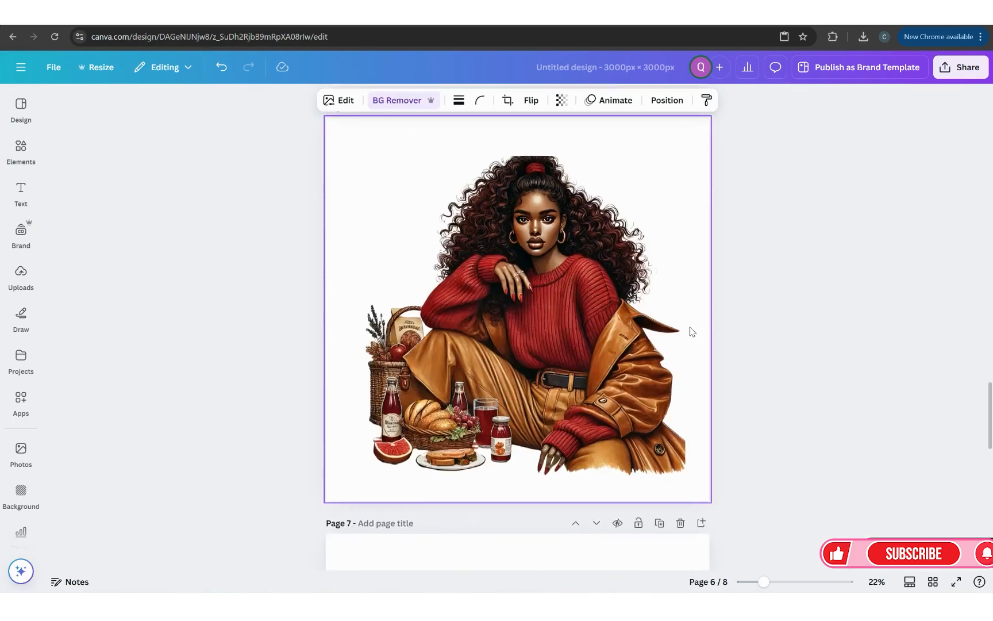
{"action": "right_click", "coordinate": [644, 247]}
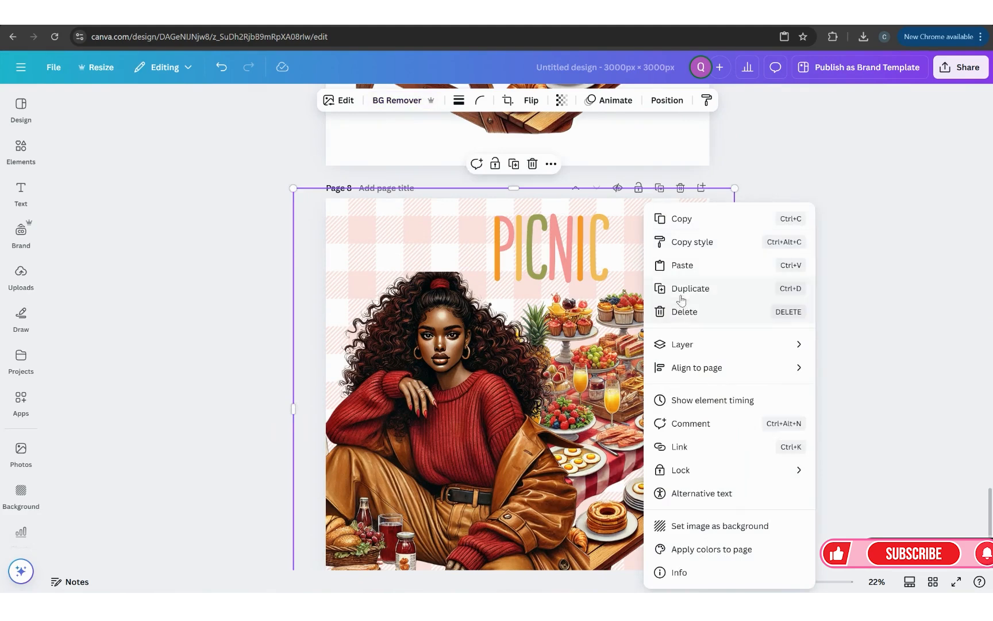
{"action": "left_click", "coordinate": [677, 267]}
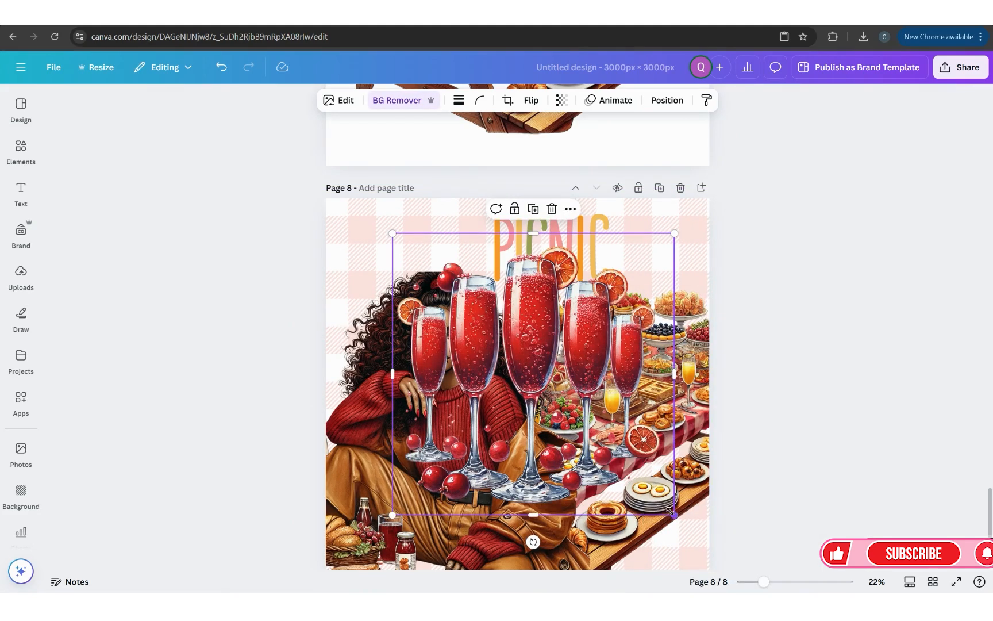
{"action": "left_click_drag", "start_coordinate": [670, 510], "coordinate": [480, 325]}
{"action": "left_click_drag", "start_coordinate": [432, 267], "coordinate": [656, 246]}
- Recolor the PICNIC lettering with the photo colors, changing the green letter to dark red and the pink parts to dark brown
{"action": "left_click", "coordinate": [552, 247]}
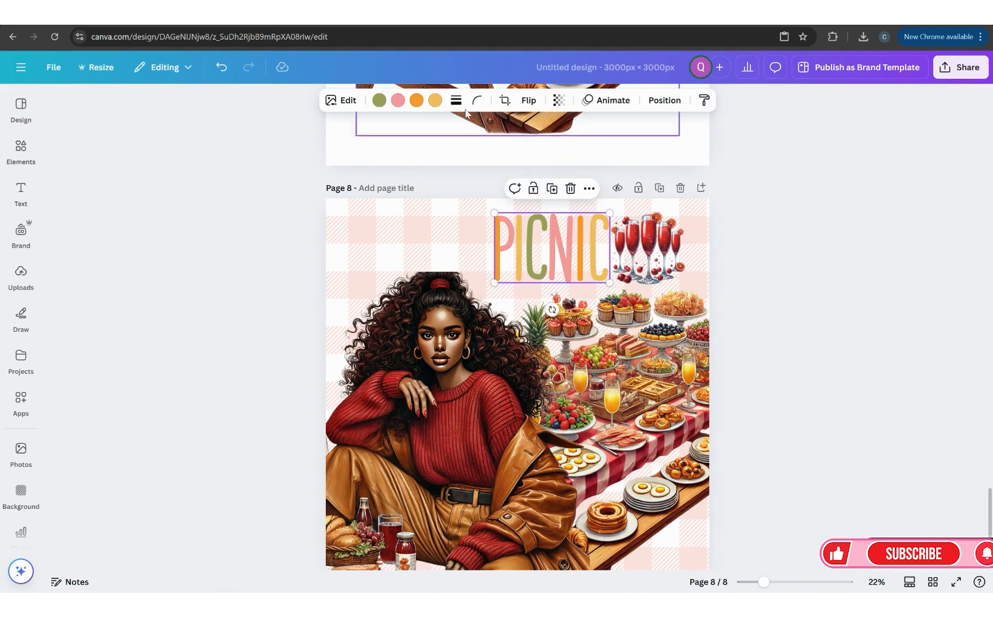
{"action": "left_click", "coordinate": [379, 100]}
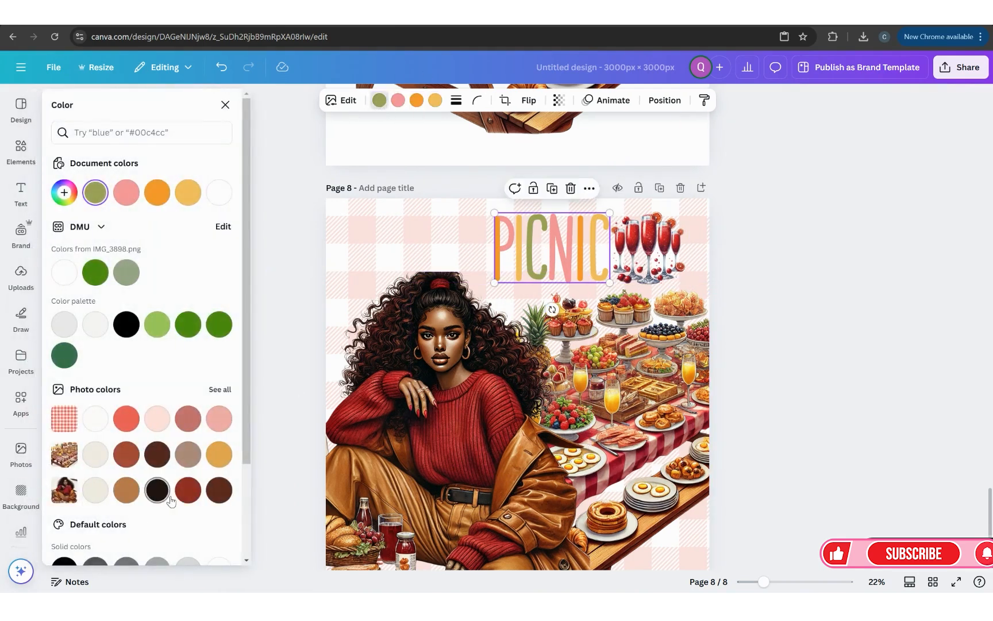
{"action": "left_click", "coordinate": [187, 489]}
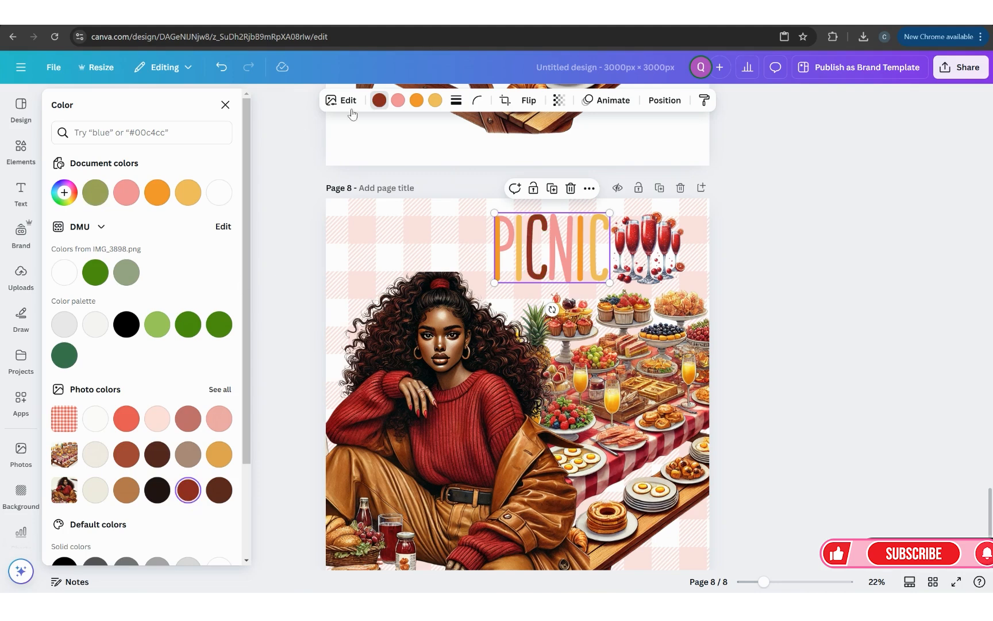
{"action": "left_click", "coordinate": [397, 101]}
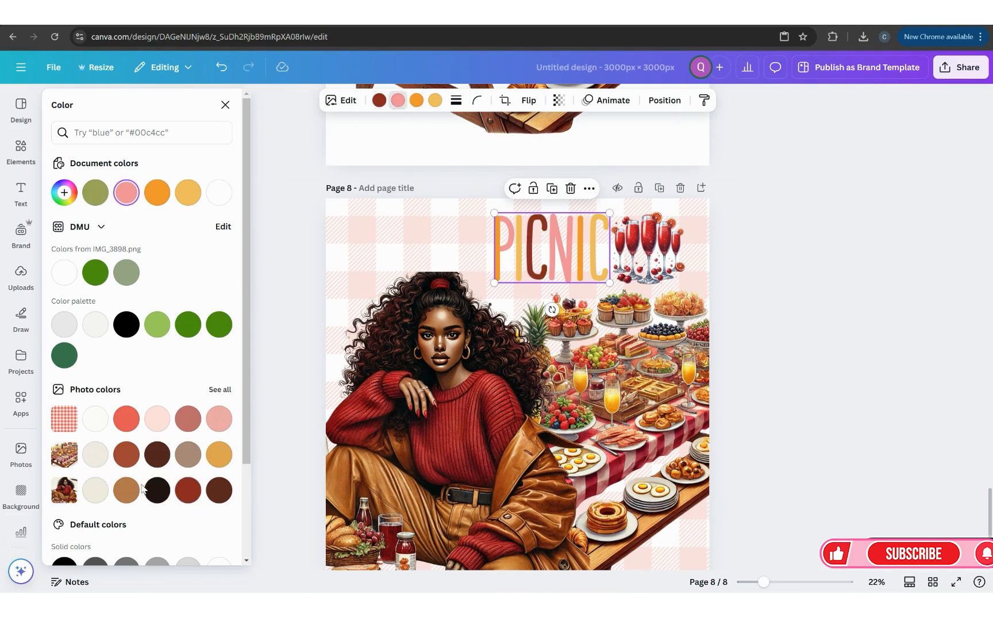
{"action": "left_click", "coordinate": [137, 484]}
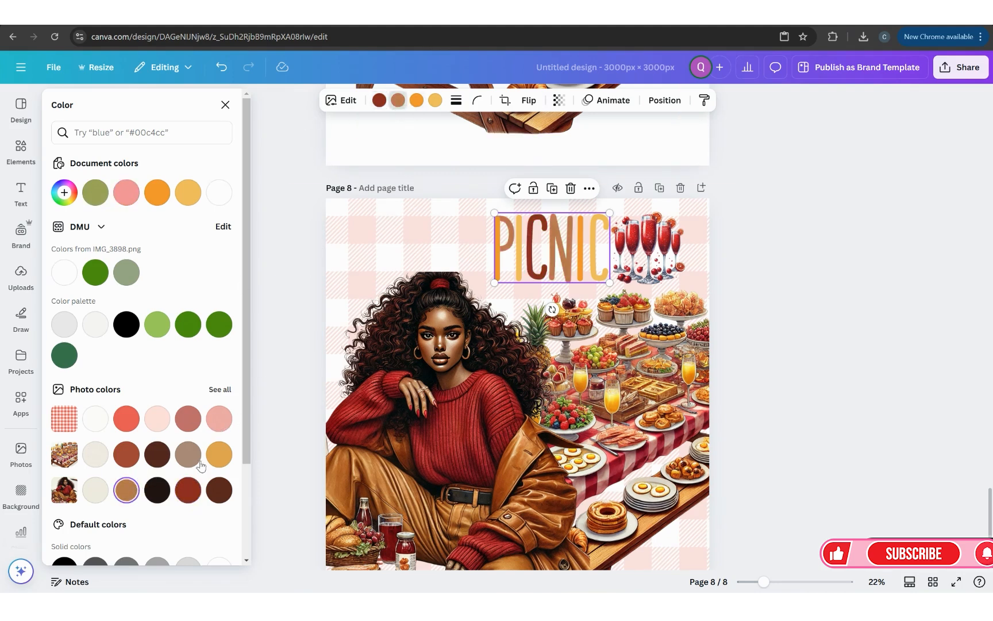
{"action": "left_click", "coordinate": [219, 489]}
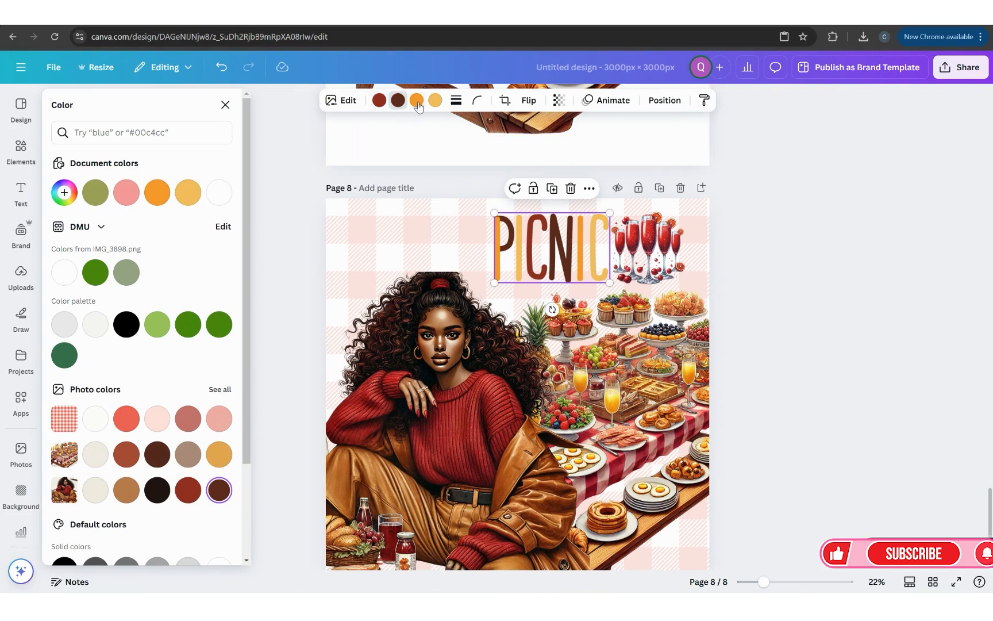
- Recolor the orange parts of the PICNIC lettering to near-black #201413 and the light yellow letters to the table photo's golden yellow
{"action": "left_click", "coordinate": [416, 100]}
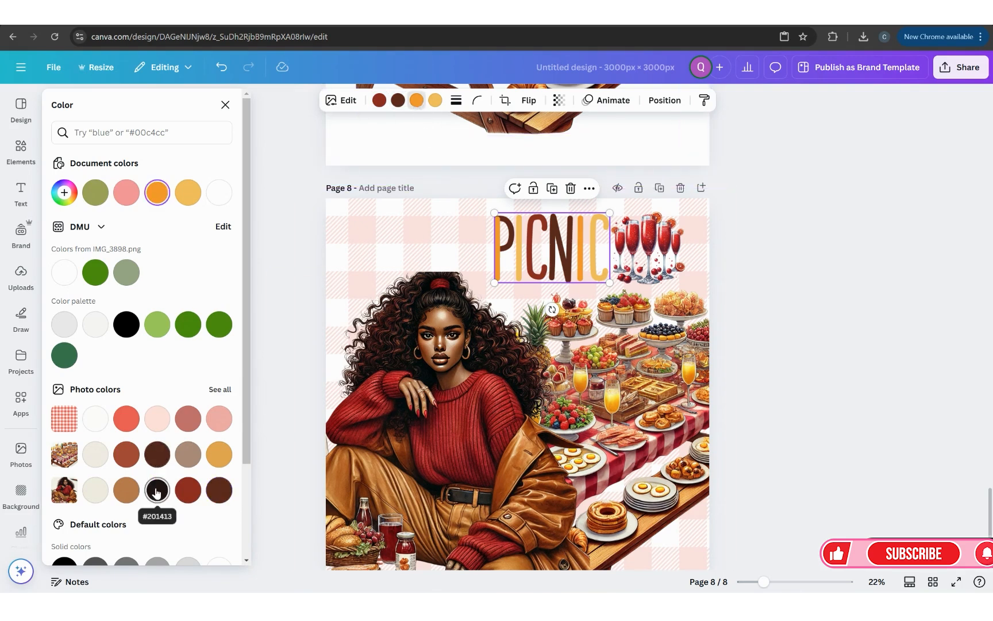
{"action": "left_click", "coordinate": [157, 491]}
{"action": "left_click", "coordinate": [435, 100]}
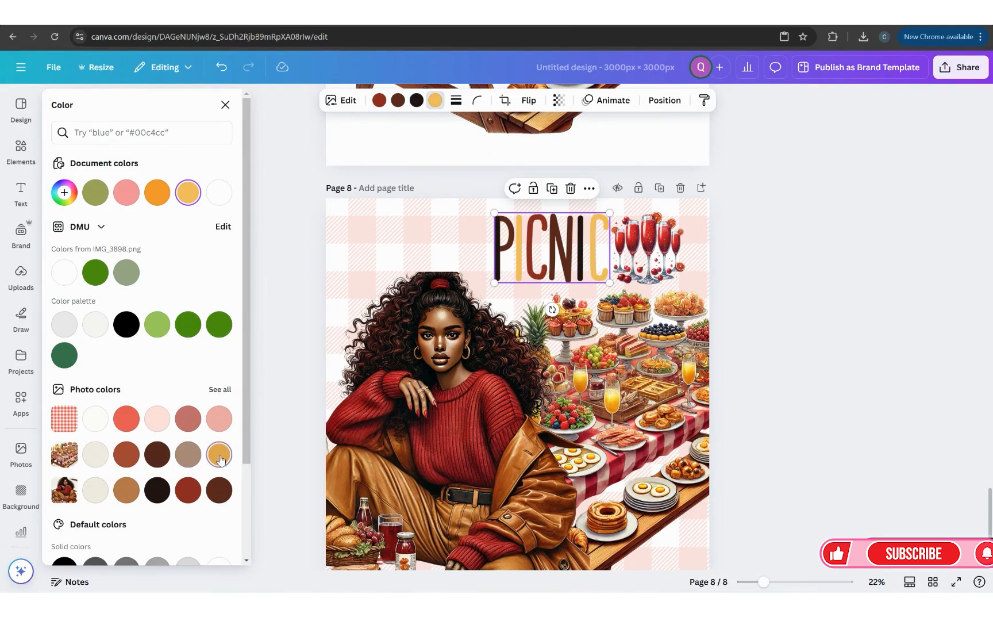
{"action": "left_click", "coordinate": [220, 457]}
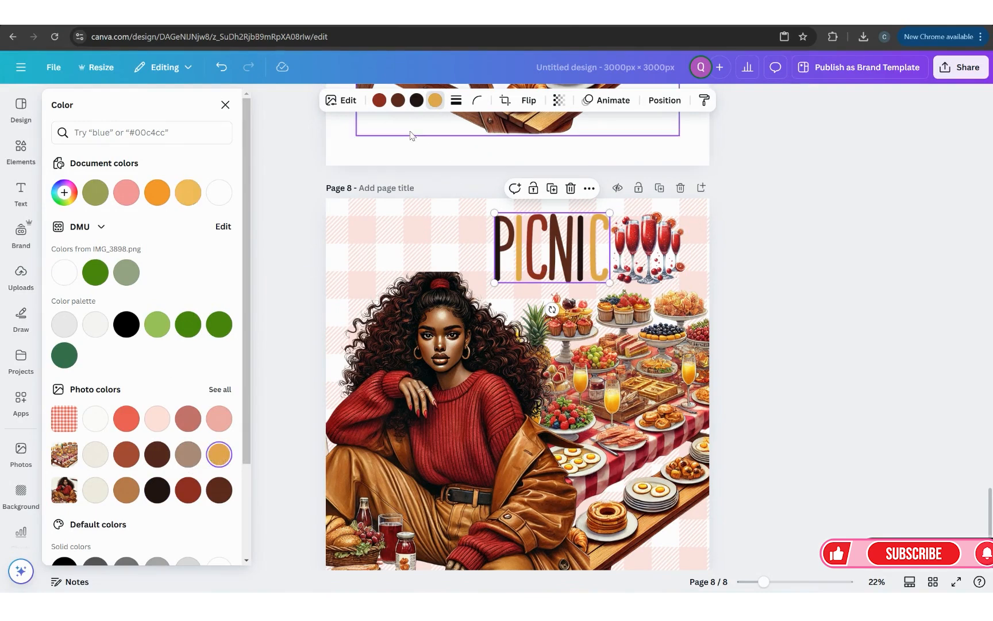
- Recolor the first C of PICNIC to the gingham's coral and the near-black strokes to dark red, and deselect the lettering
{"action": "left_click", "coordinate": [380, 102]}
{"action": "left_click", "coordinate": [130, 424]}
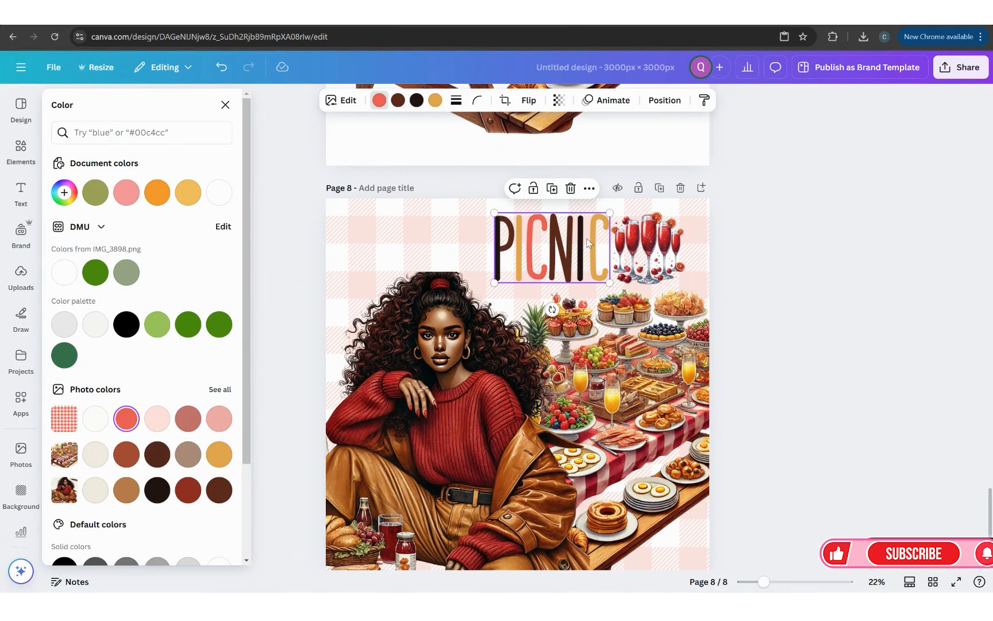
{"action": "left_click", "coordinate": [417, 100]}
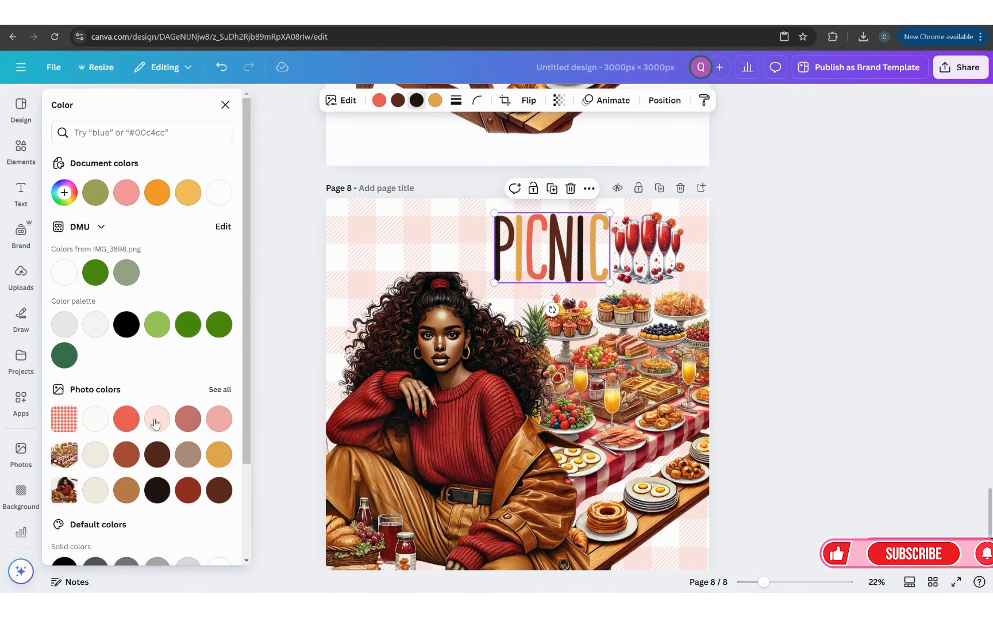
{"action": "left_click", "coordinate": [185, 423]}
{"action": "left_click", "coordinate": [128, 424]}
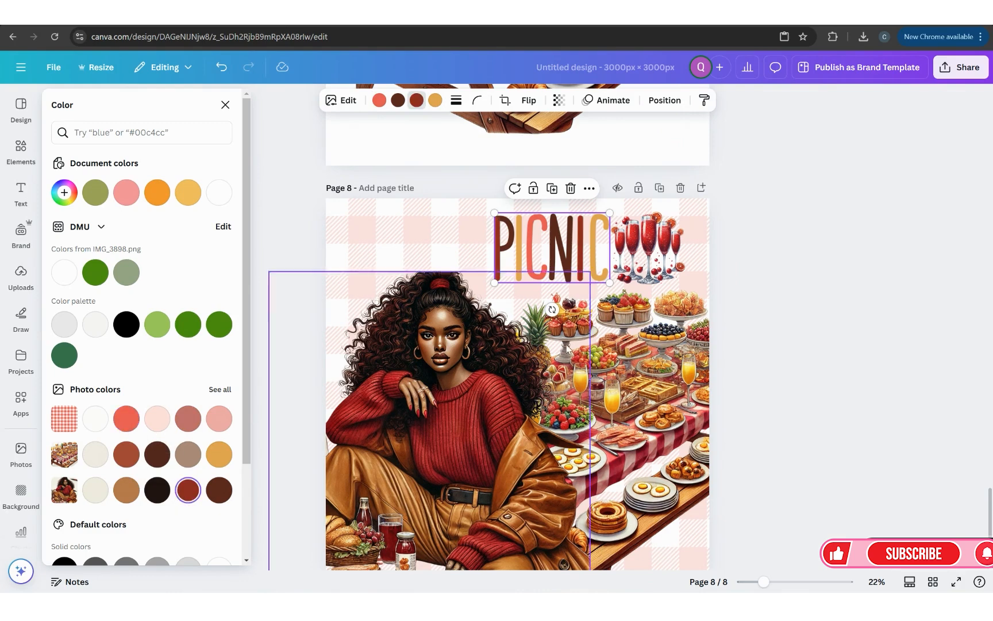
{"action": "left_click", "coordinate": [804, 353]}
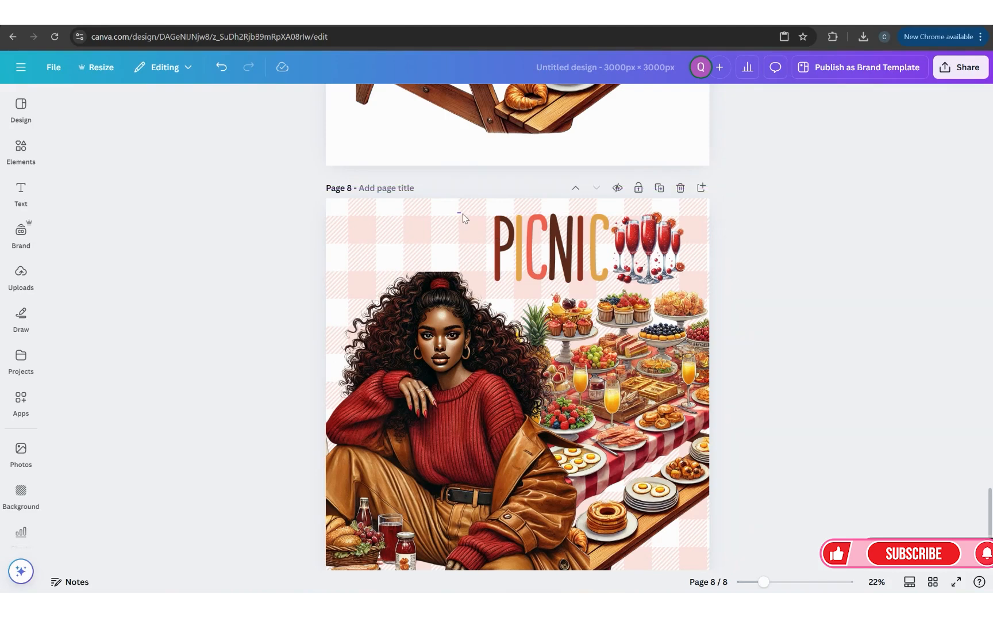
- Group the PICNIC lettering with the mimosa glasses, shrink the group slightly, and place it above the food table on page 8
{"action": "left_click_drag", "start_coordinate": [457, 212], "coordinate": [663, 281]}
{"action": "key", "text": "ctrl+g"}
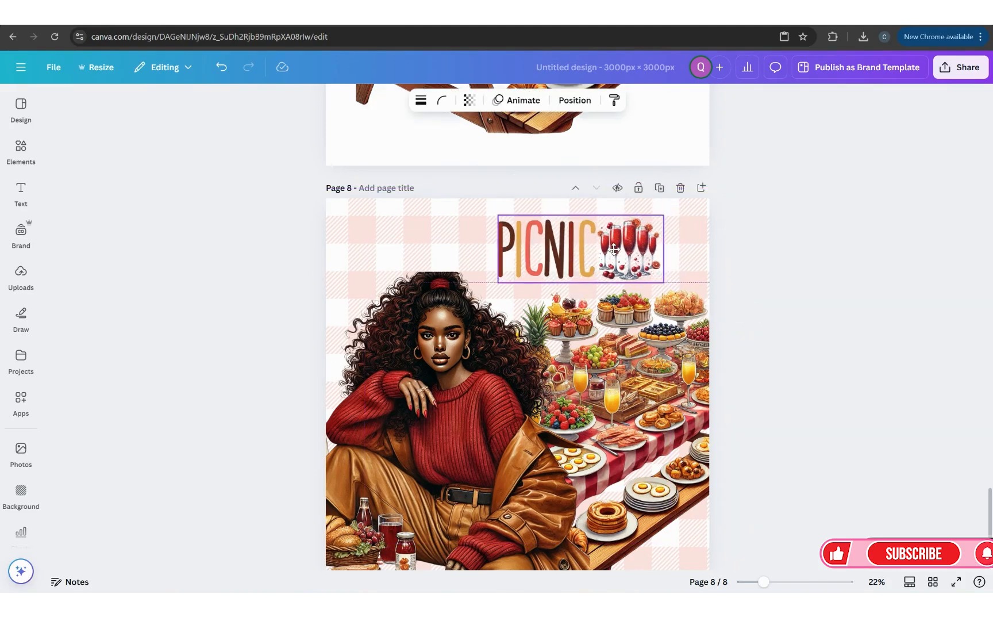
{"action": "left_click", "coordinate": [770, 343]}
{"action": "scroll", "coordinate": [766, 373], "scroll_direction": "down", "scroll_amount": 1}
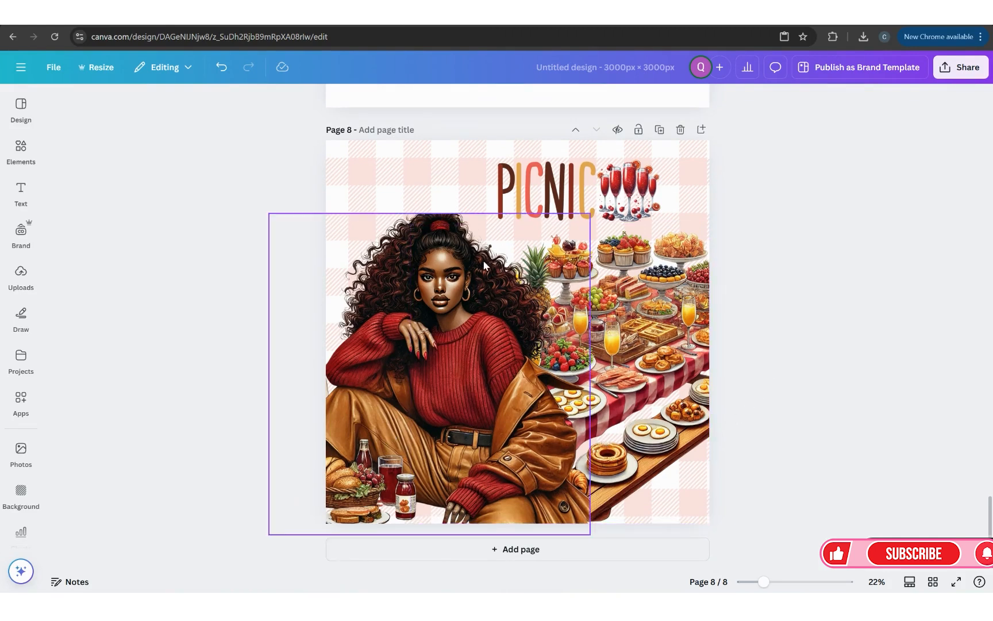
- Preview the picnic composition on page 8 in full screen and return to the editor
{"action": "left_click", "coordinate": [377, 167]}
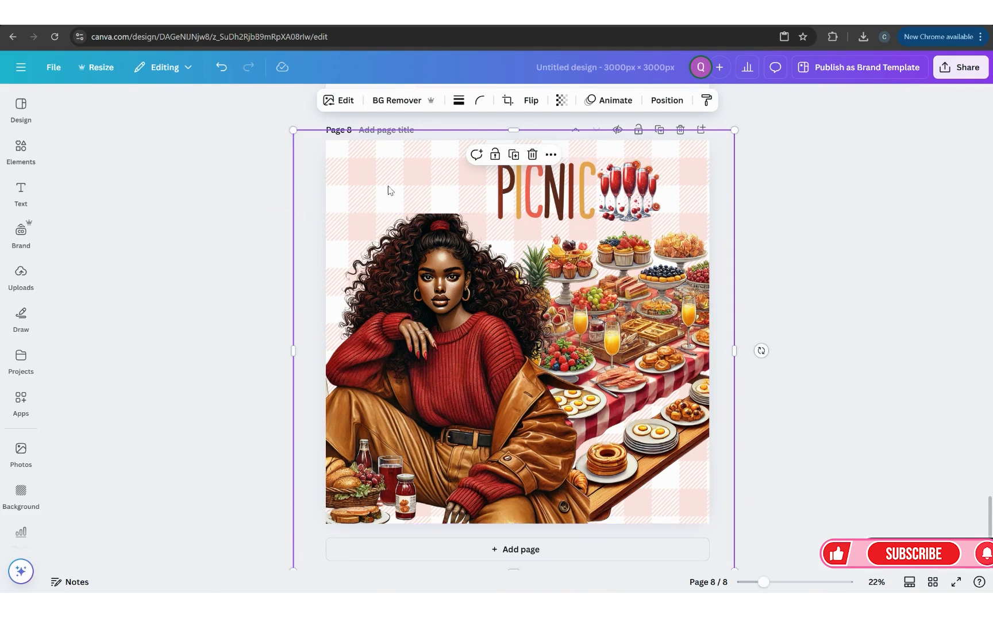
{"action": "left_click", "coordinate": [955, 584]}
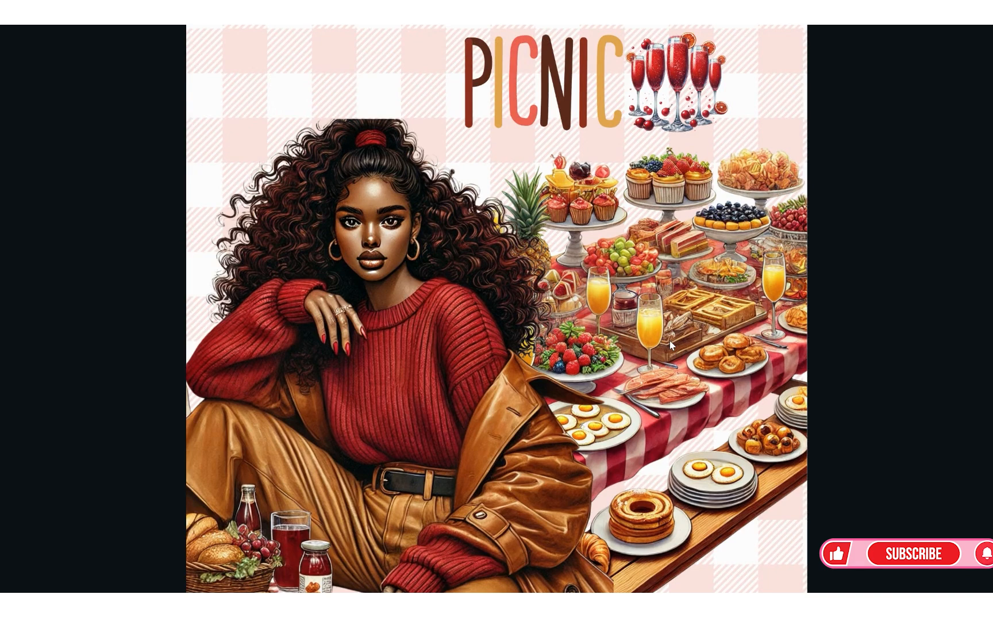
{"action": "key", "text": "Escape"}
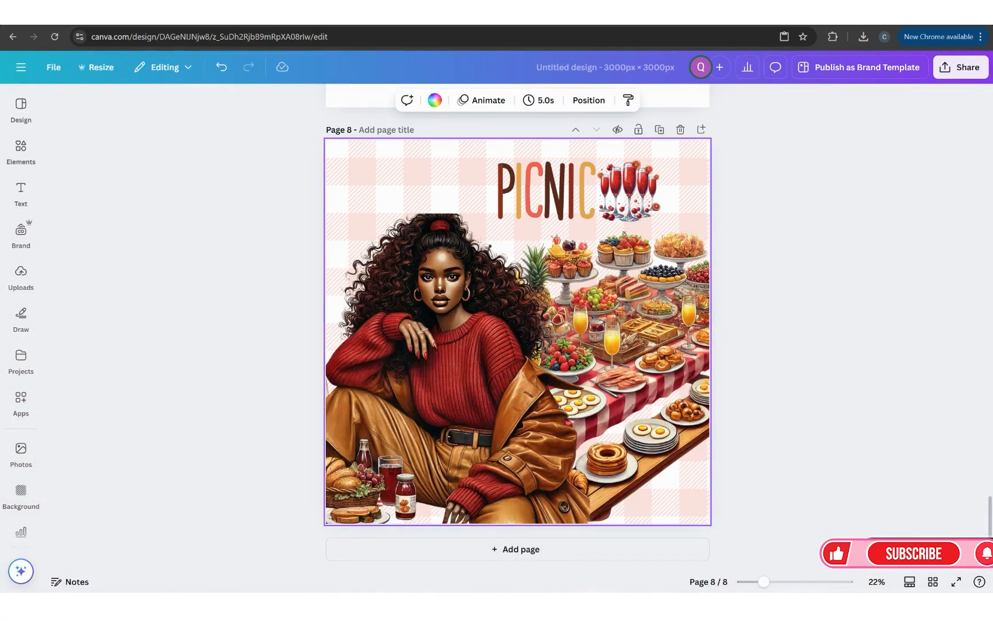
- Review all clipart pages in the page overview and reopen page 8 for editing
{"action": "left_click", "coordinate": [933, 581]}
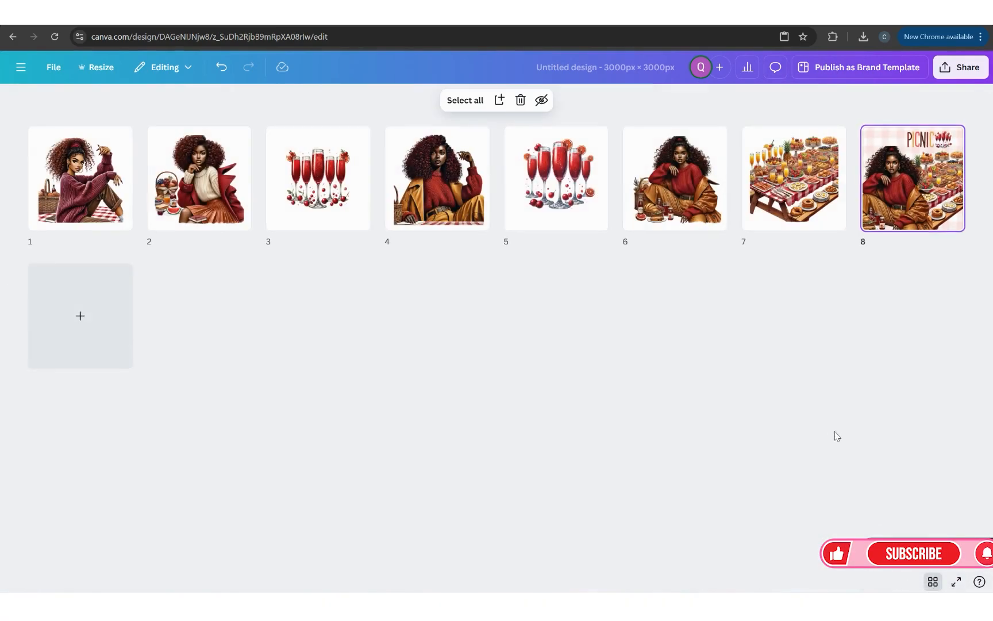
{"action": "left_click", "coordinate": [190, 174]}
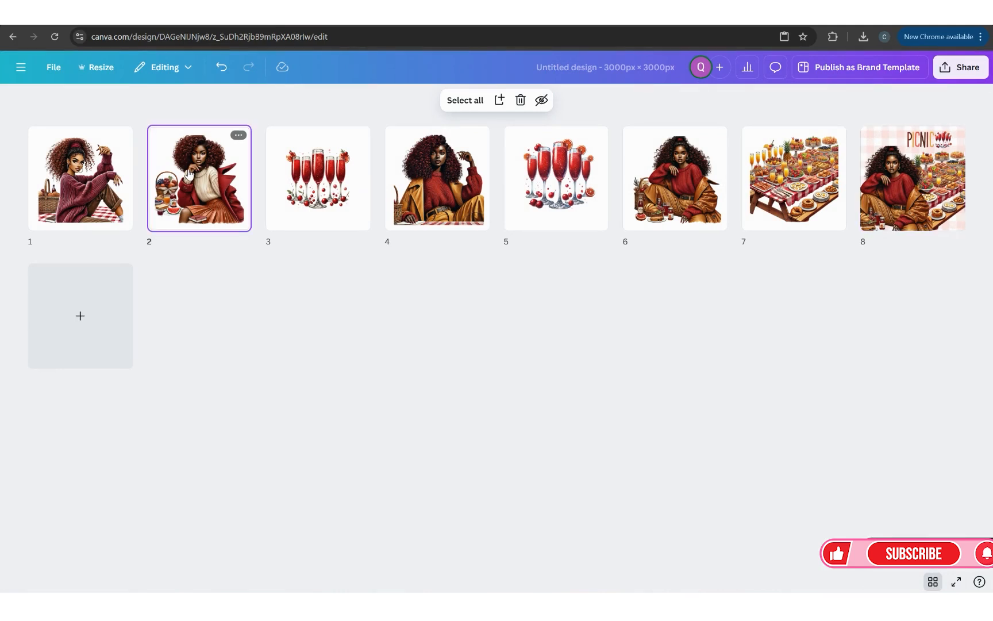
{"action": "double_click", "coordinate": [885, 202]}
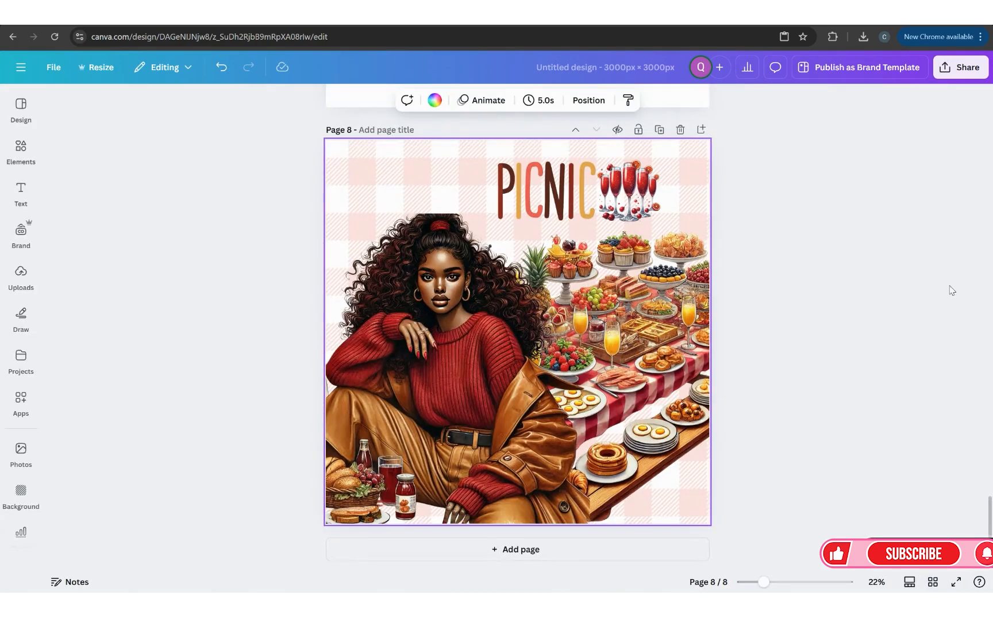